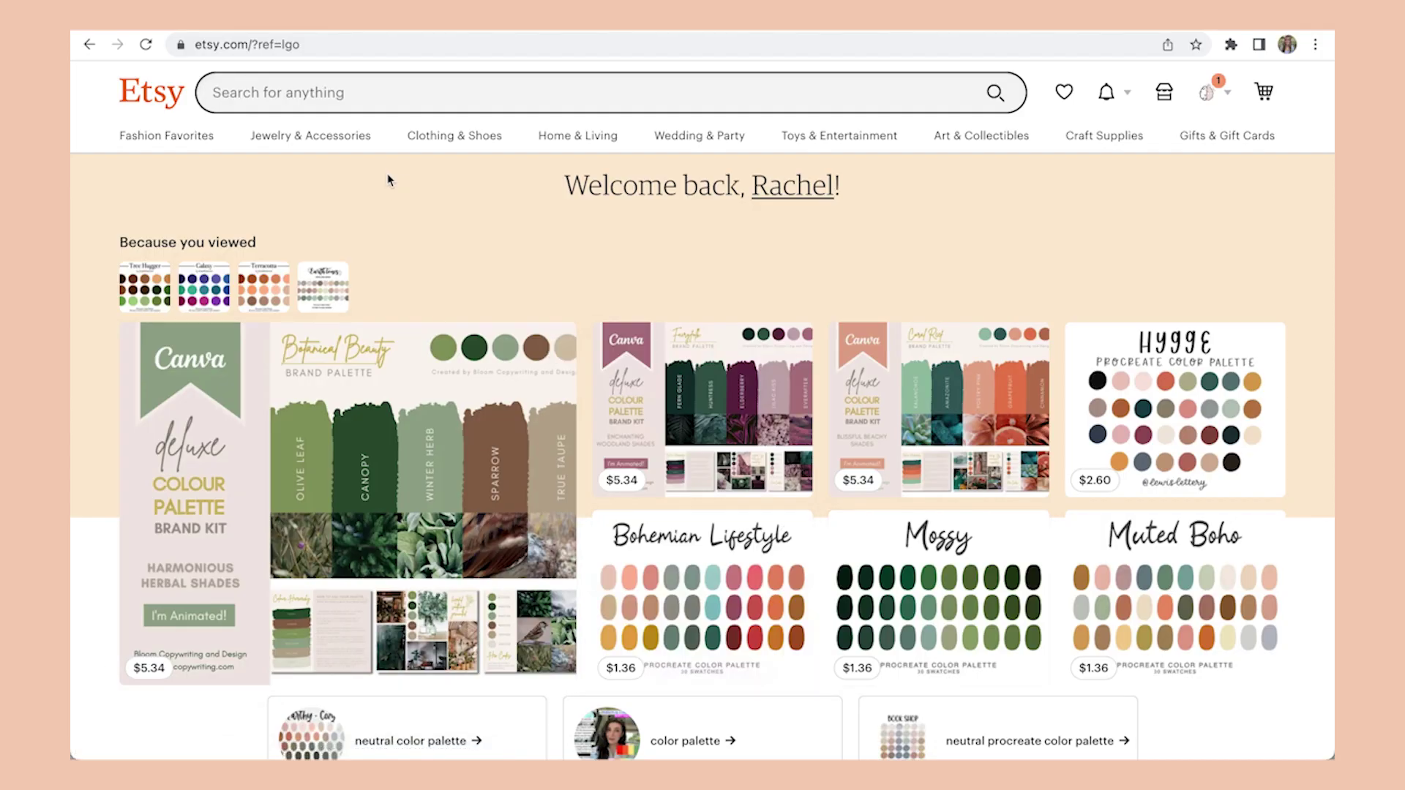
- Search Etsy for "digital downloads" and browse the listings
{"action": "left_click", "coordinate": [286, 87]}
{"action": "type", "text": "digital downloads"}
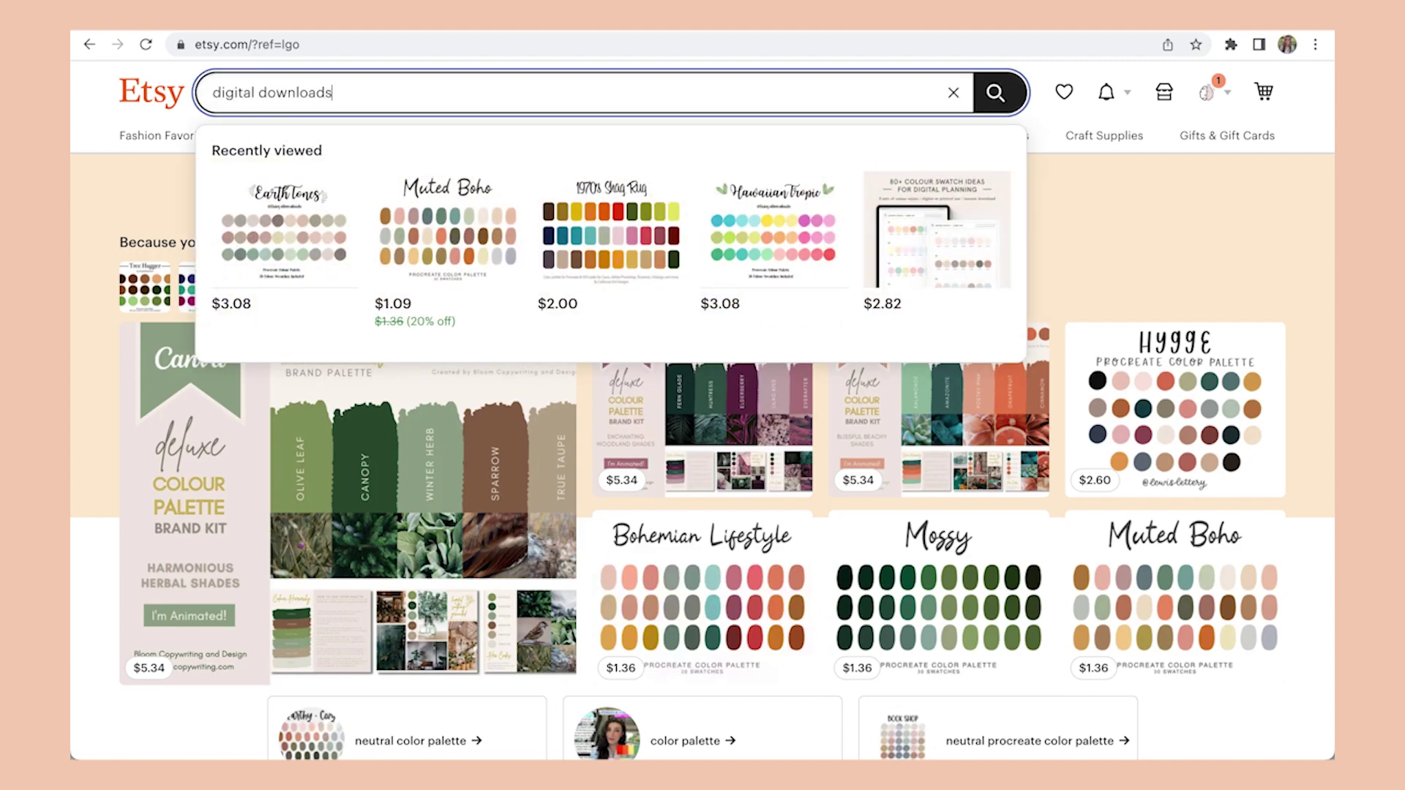
{"action": "key", "text": "Return"}
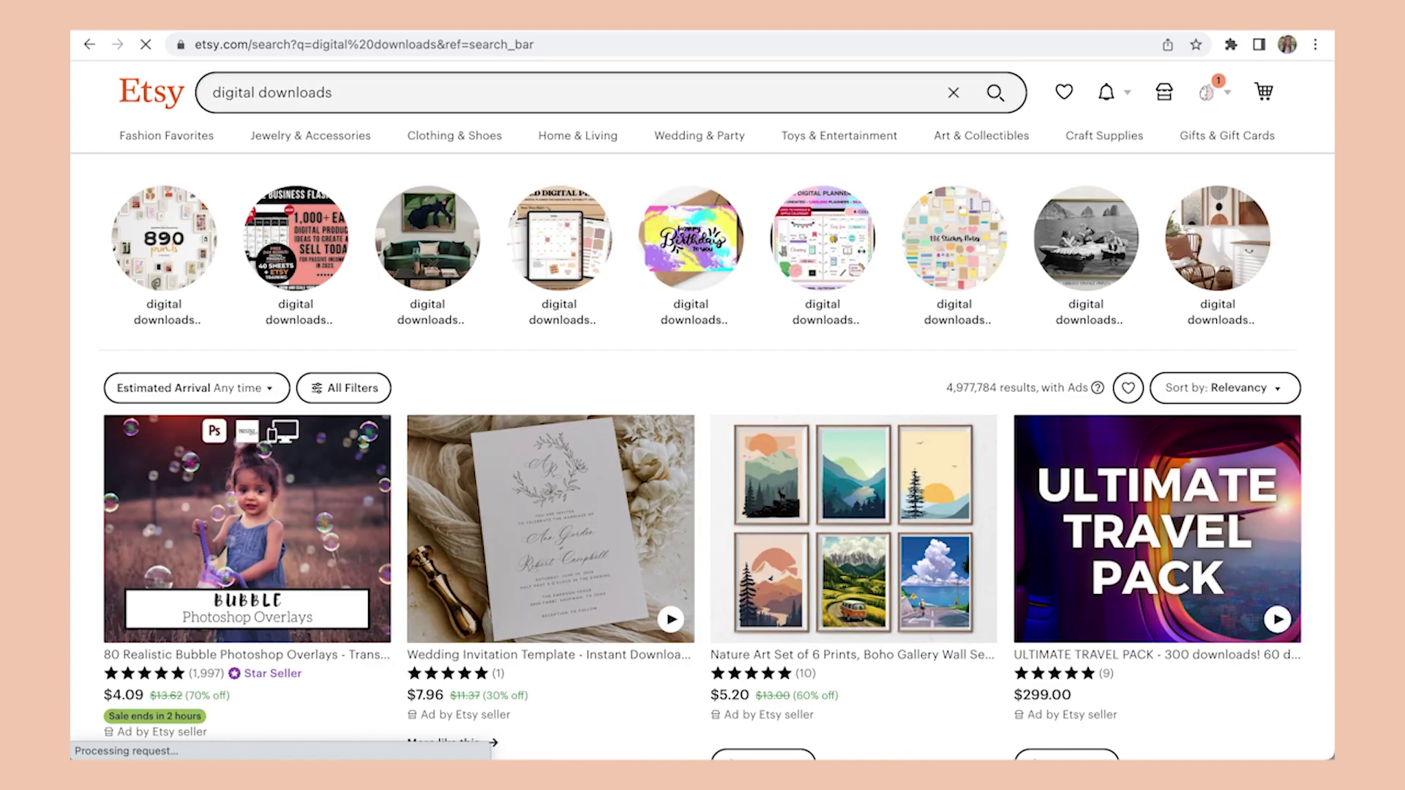
{"action": "scroll", "coordinate": [411, 364], "scroll_direction": "down", "scroll_amount": 5}
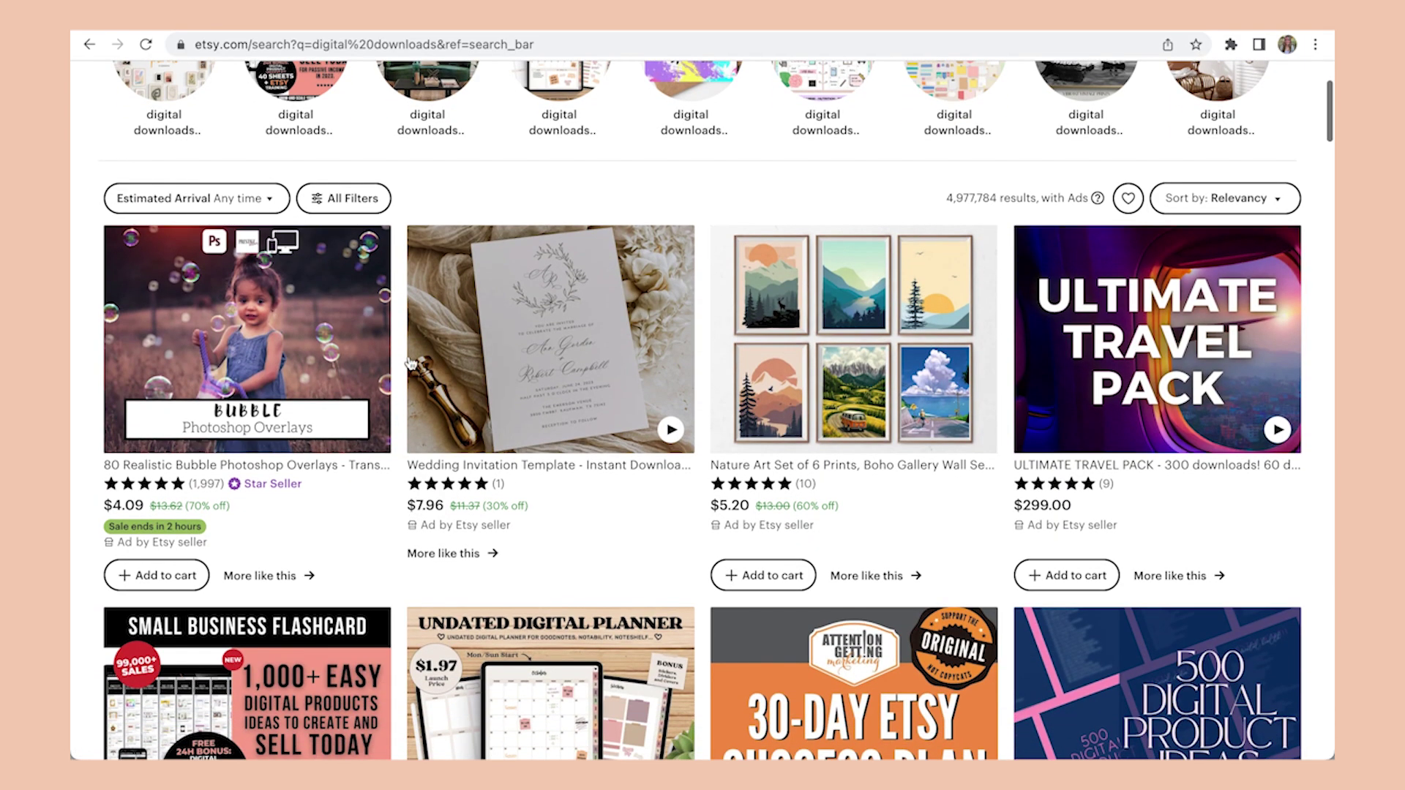
{"action": "scroll", "coordinate": [410, 364], "scroll_direction": "down", "scroll_amount": 6}
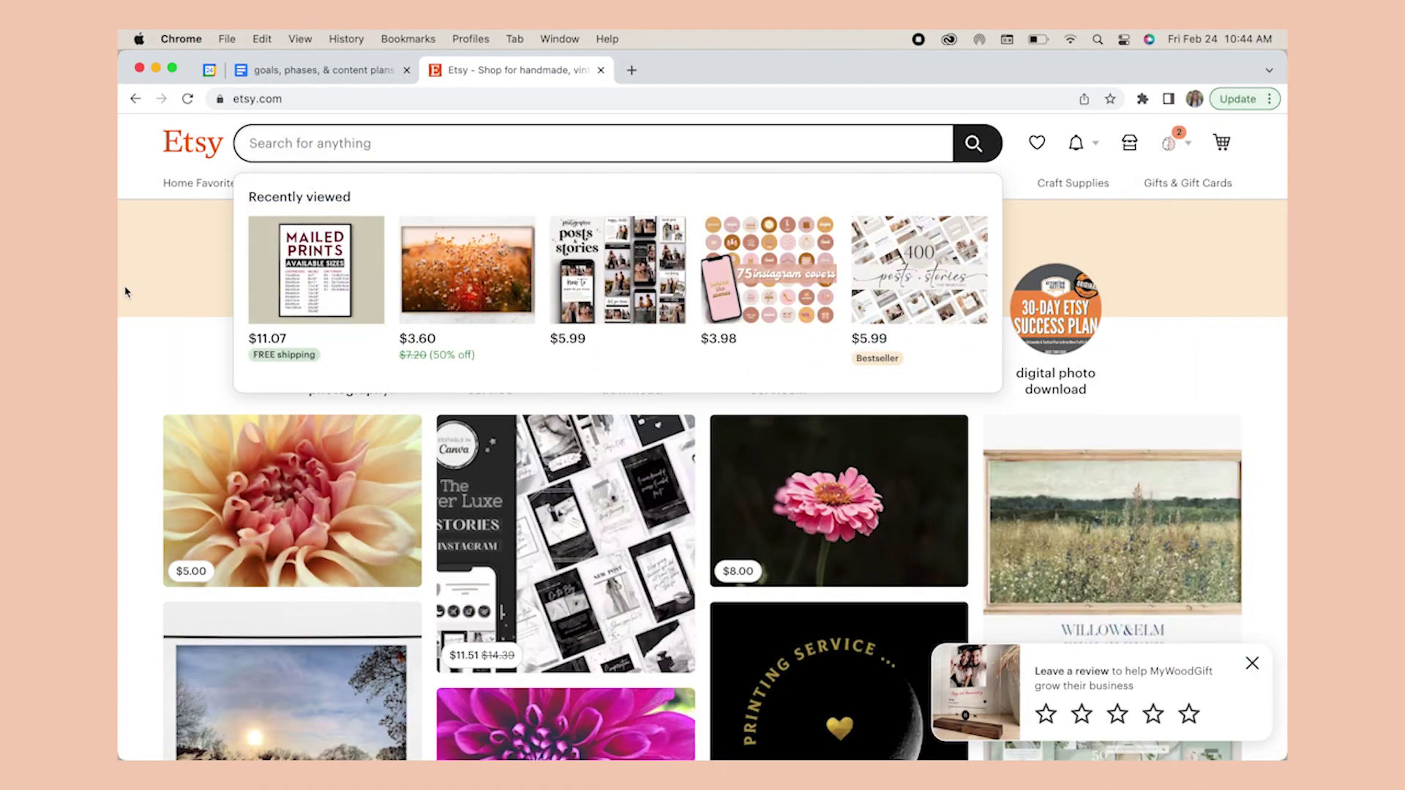
- Search Etsy for "branding digital downloads" and browse the first rows of listings
{"action": "type", "text": "branding"}
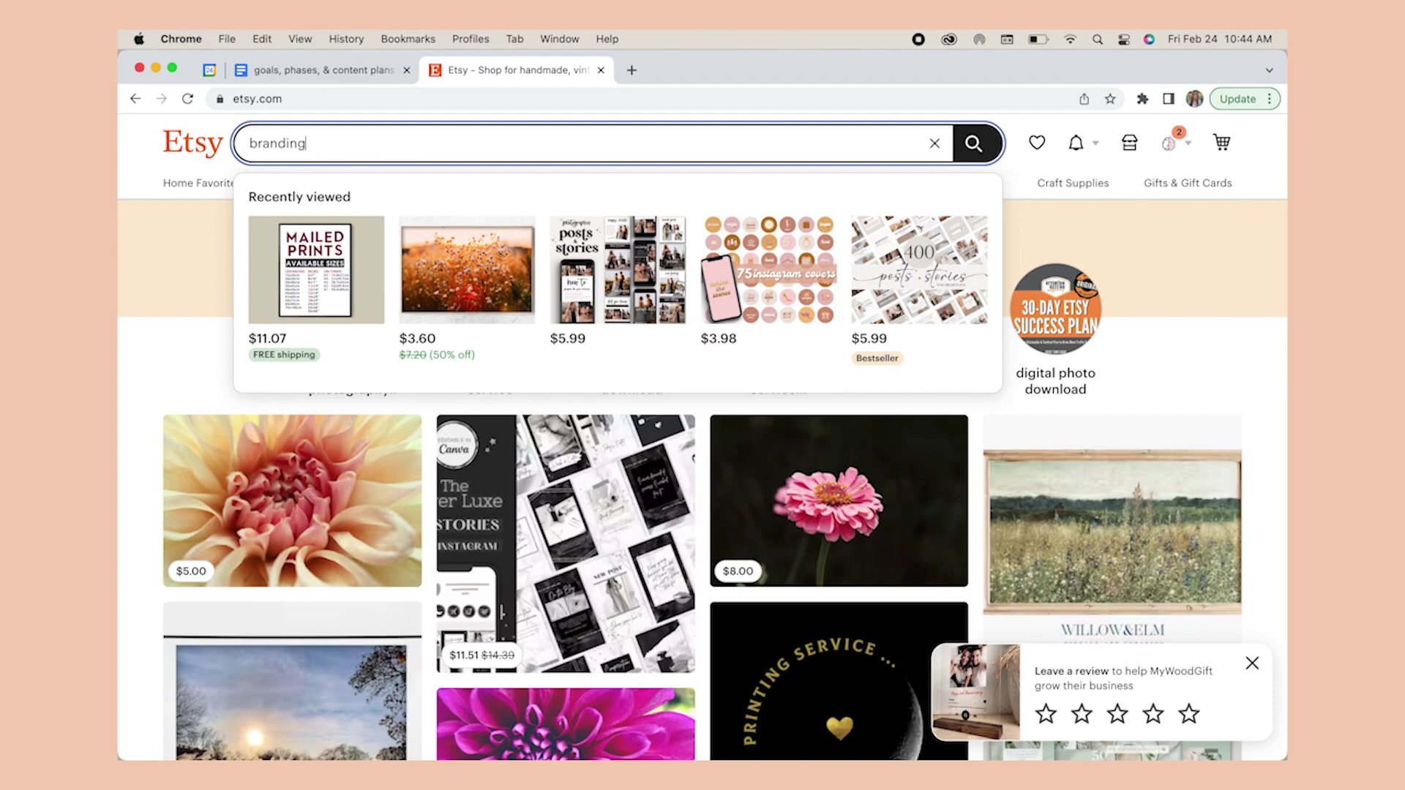
{"action": "type", "text": " digital download"}
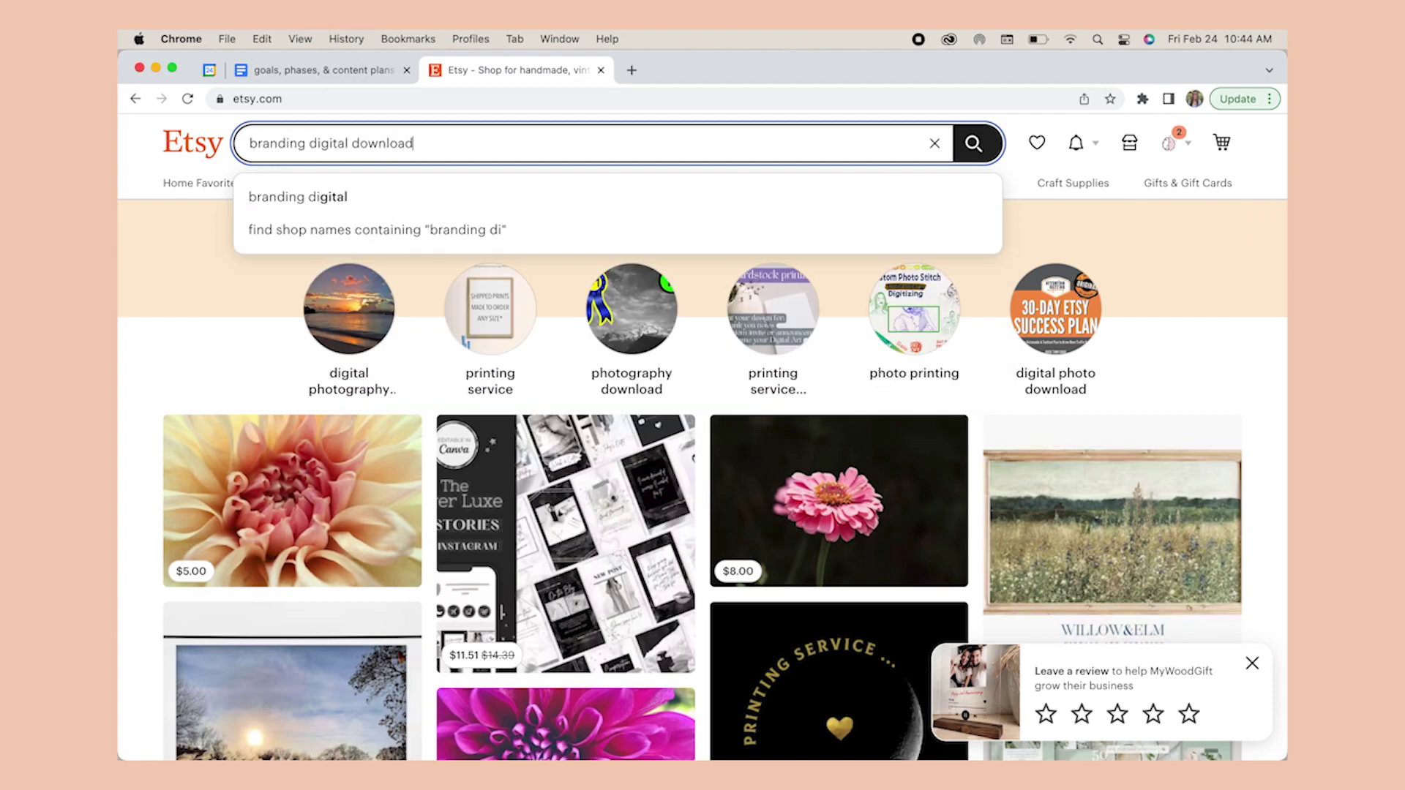
{"action": "type", "text": "s"}
{"action": "key", "text": "Return"}
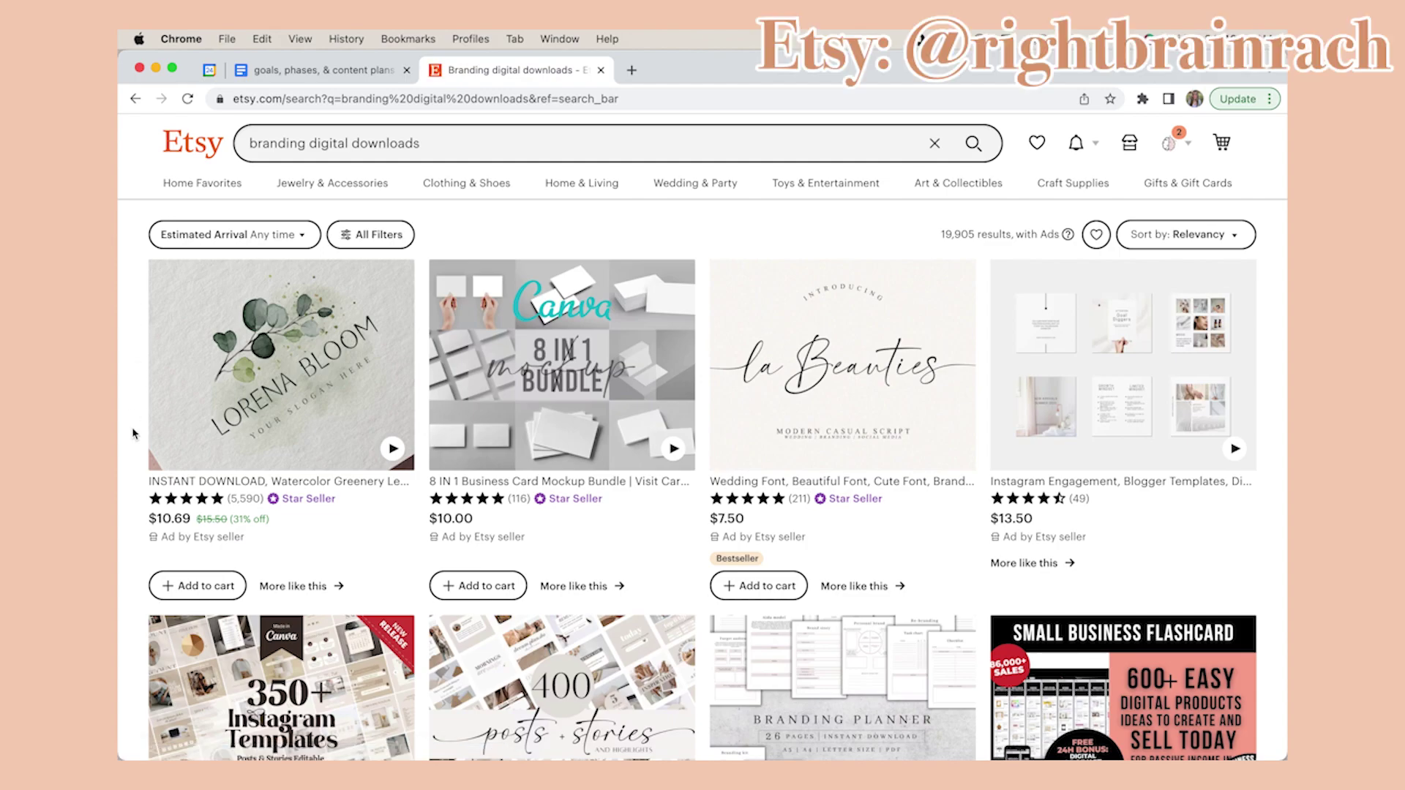
{"action": "scroll", "coordinate": [133, 433], "scroll_direction": "down", "scroll_amount": 5}
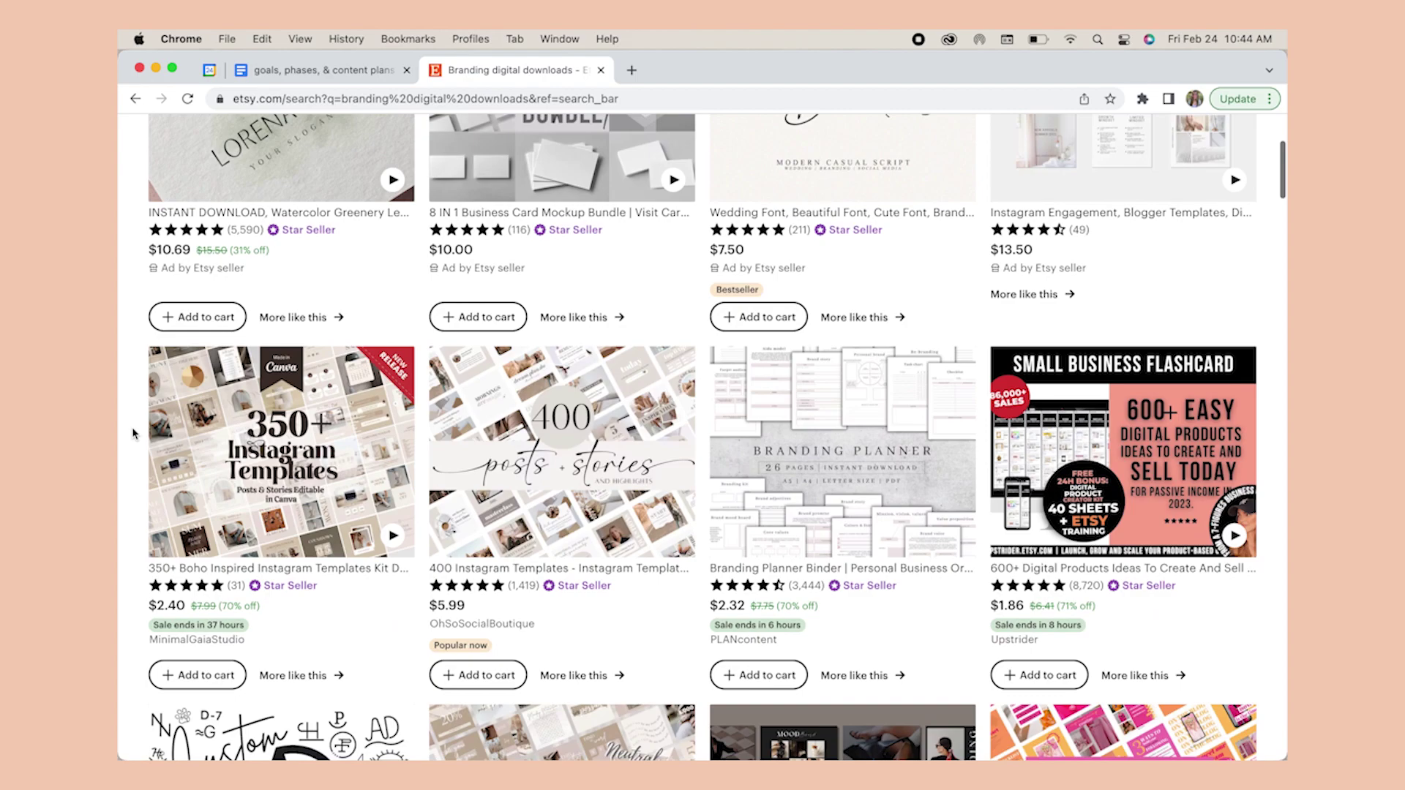
{"action": "scroll", "coordinate": [133, 433], "scroll_direction": "down", "scroll_amount": 1}
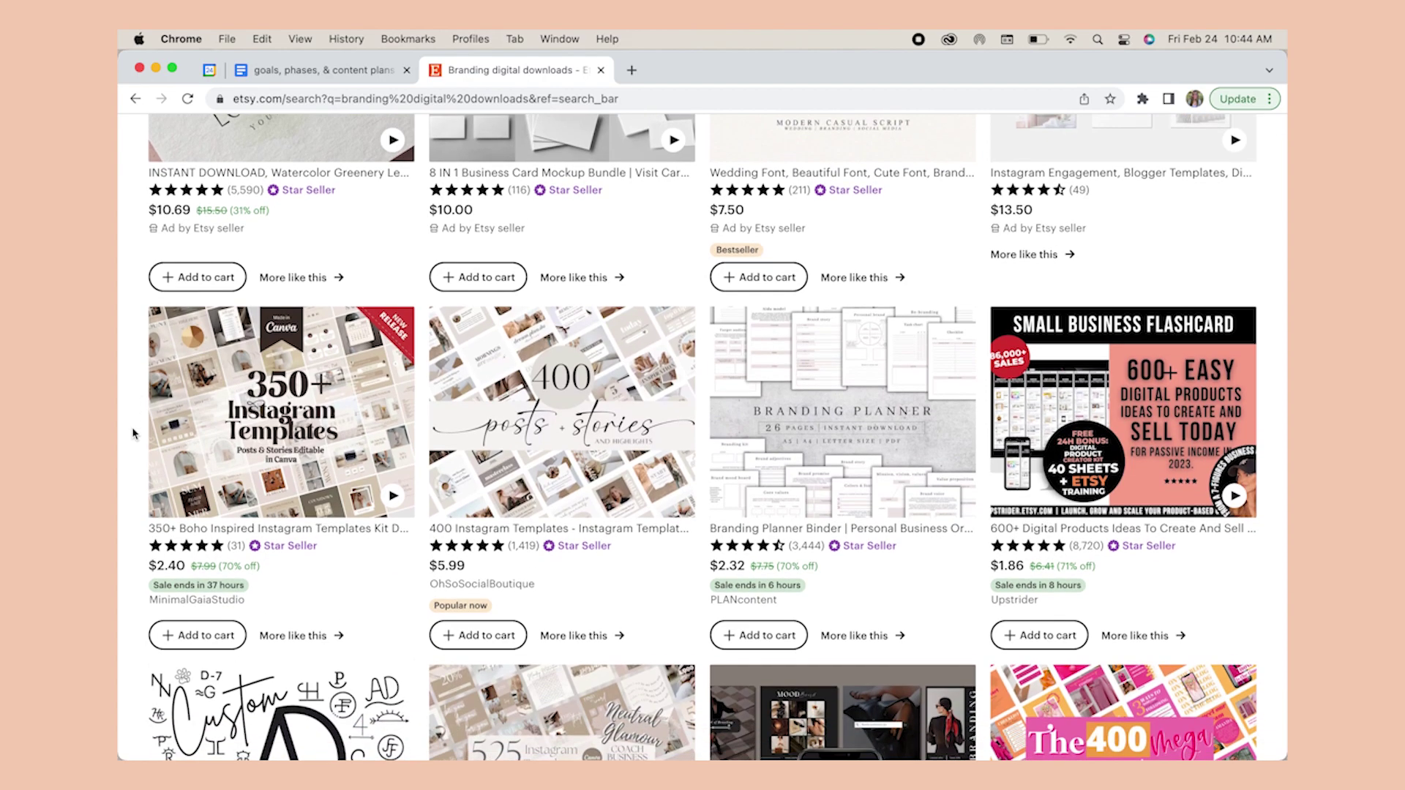
{"action": "scroll", "coordinate": [133, 433], "scroll_direction": "down", "scroll_amount": 1}
- Open the 26-page Branding Planner listing, view its second preview image, and return to the search results
{"action": "left_click", "coordinate": [857, 406]}
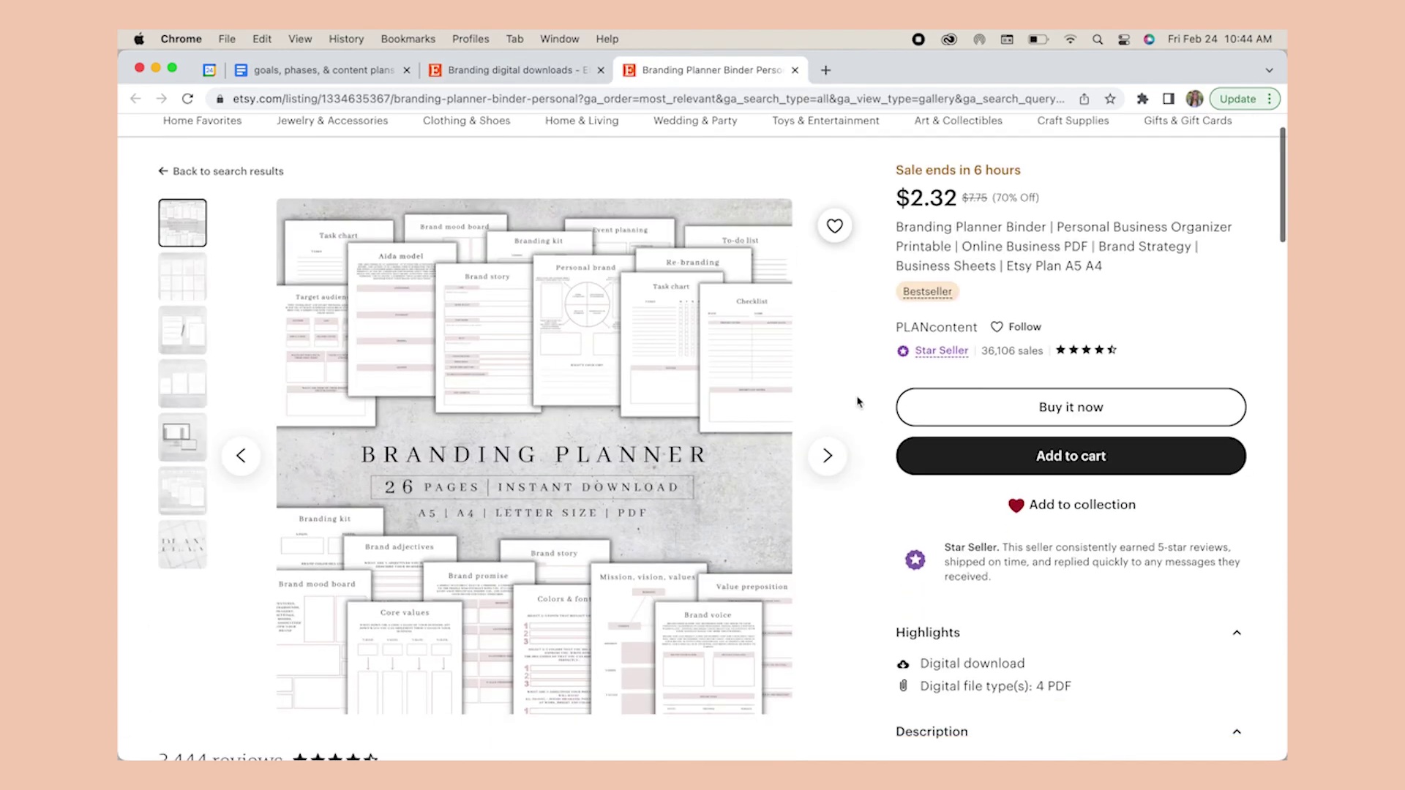
{"action": "left_click", "coordinate": [827, 435]}
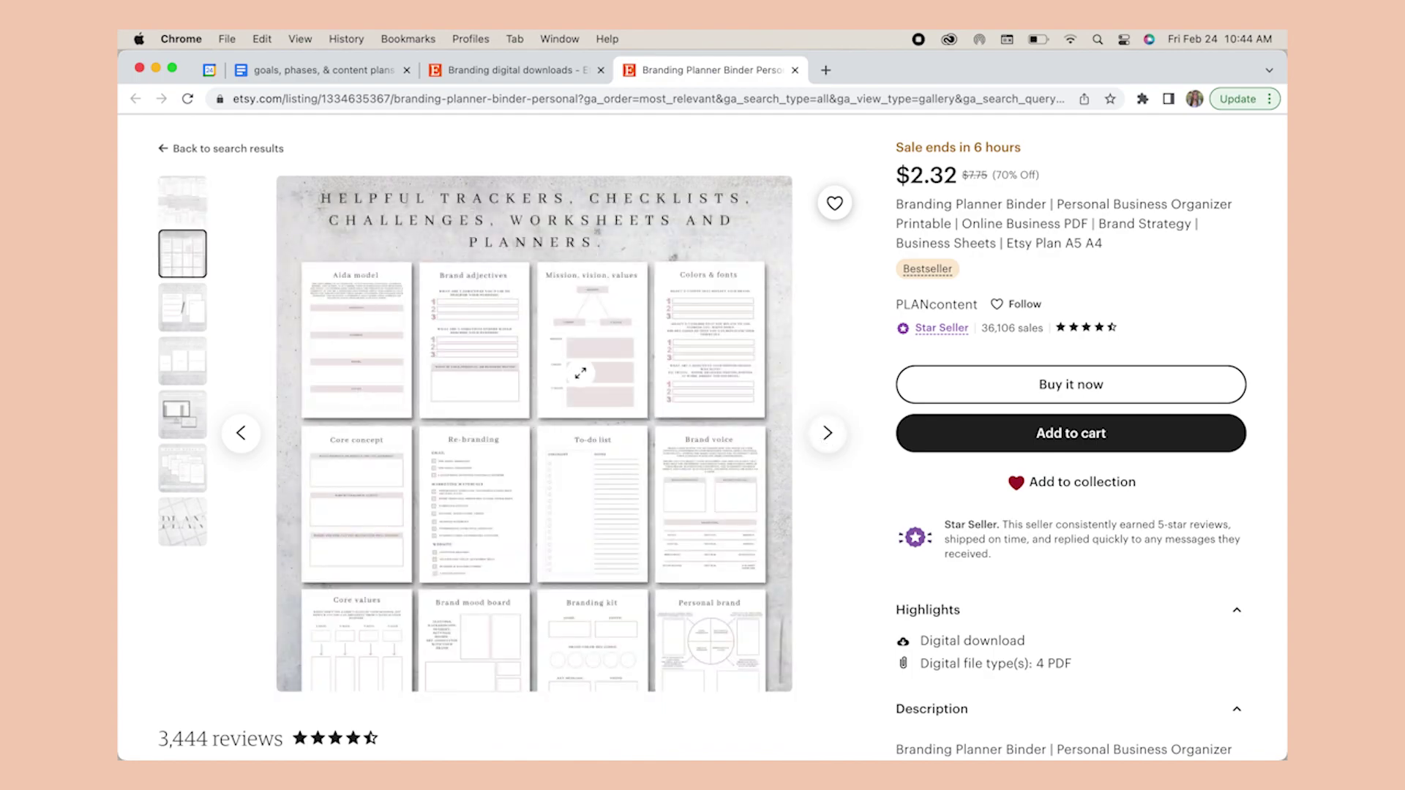
{"action": "left_click", "coordinate": [547, 76]}
- Browse further down the branding results and open the DIY Branding Package Template listing by HarperFluteCo
{"action": "scroll", "coordinate": [809, 480], "scroll_direction": "down", "scroll_amount": 3}
{"action": "scroll", "coordinate": [809, 480], "scroll_direction": "up", "scroll_amount": 3}
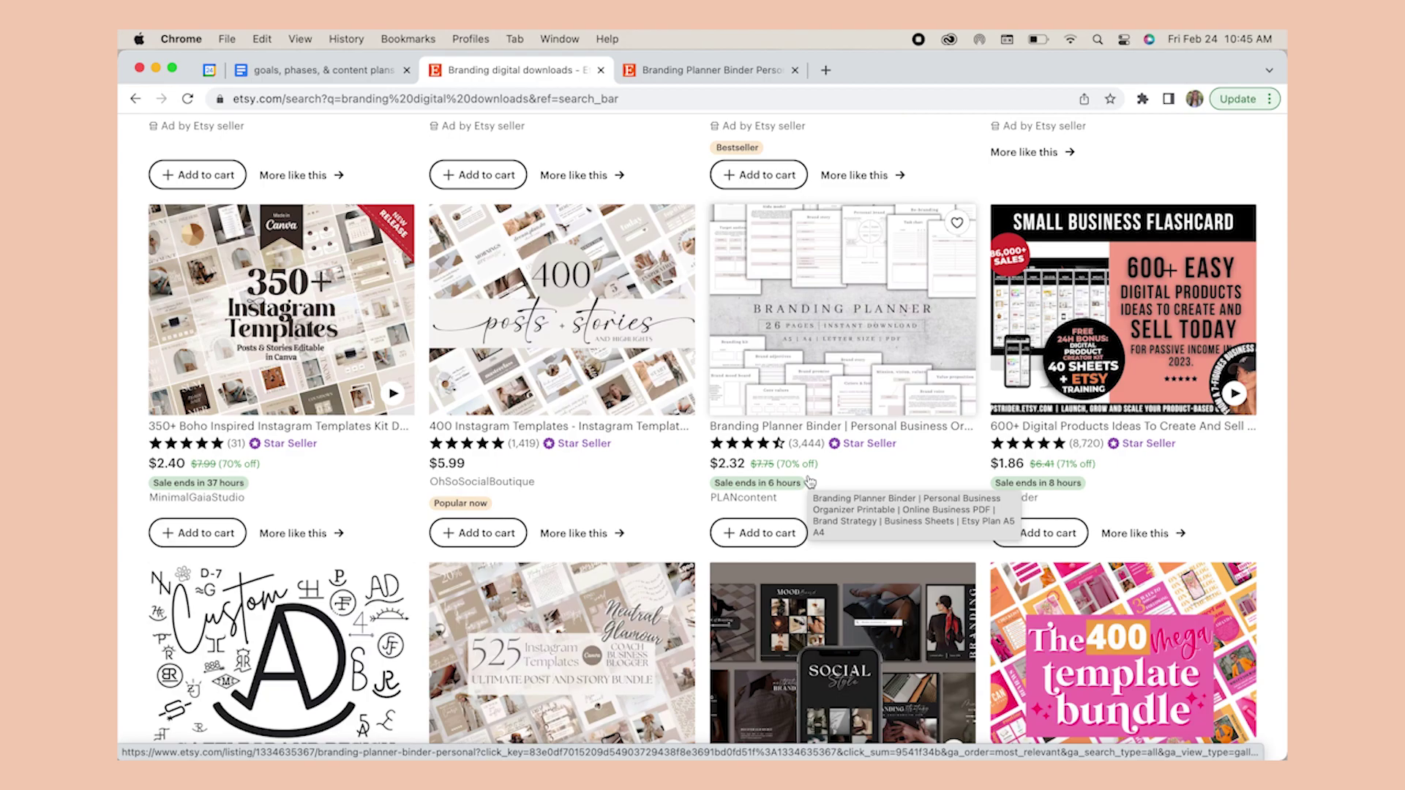
{"action": "scroll", "coordinate": [810, 481], "scroll_direction": "down", "scroll_amount": 12}
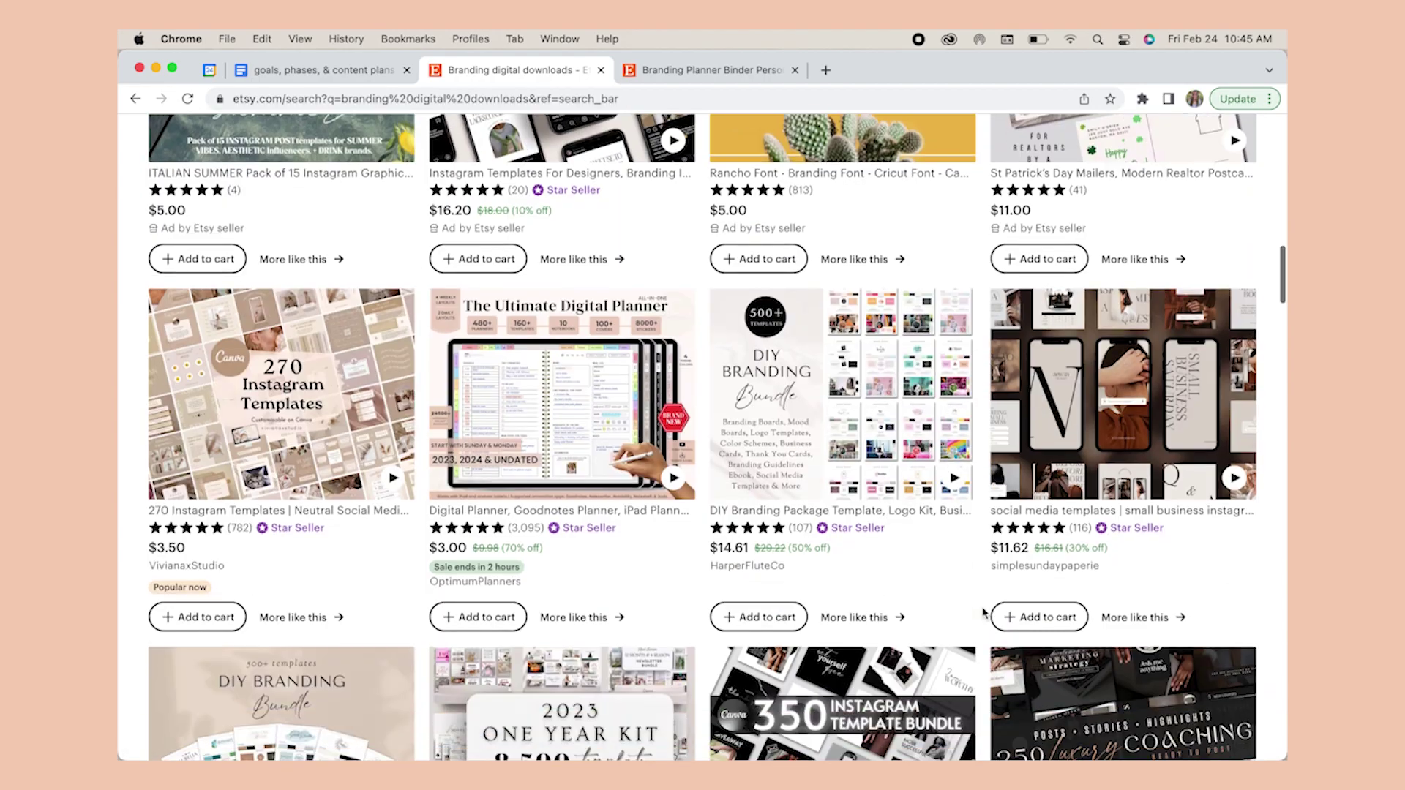
{"action": "scroll", "coordinate": [985, 613], "scroll_direction": "down", "scroll_amount": 4}
{"action": "scroll", "coordinate": [984, 613], "scroll_direction": "up", "scroll_amount": 1}
{"action": "left_click", "coordinate": [866, 314]}
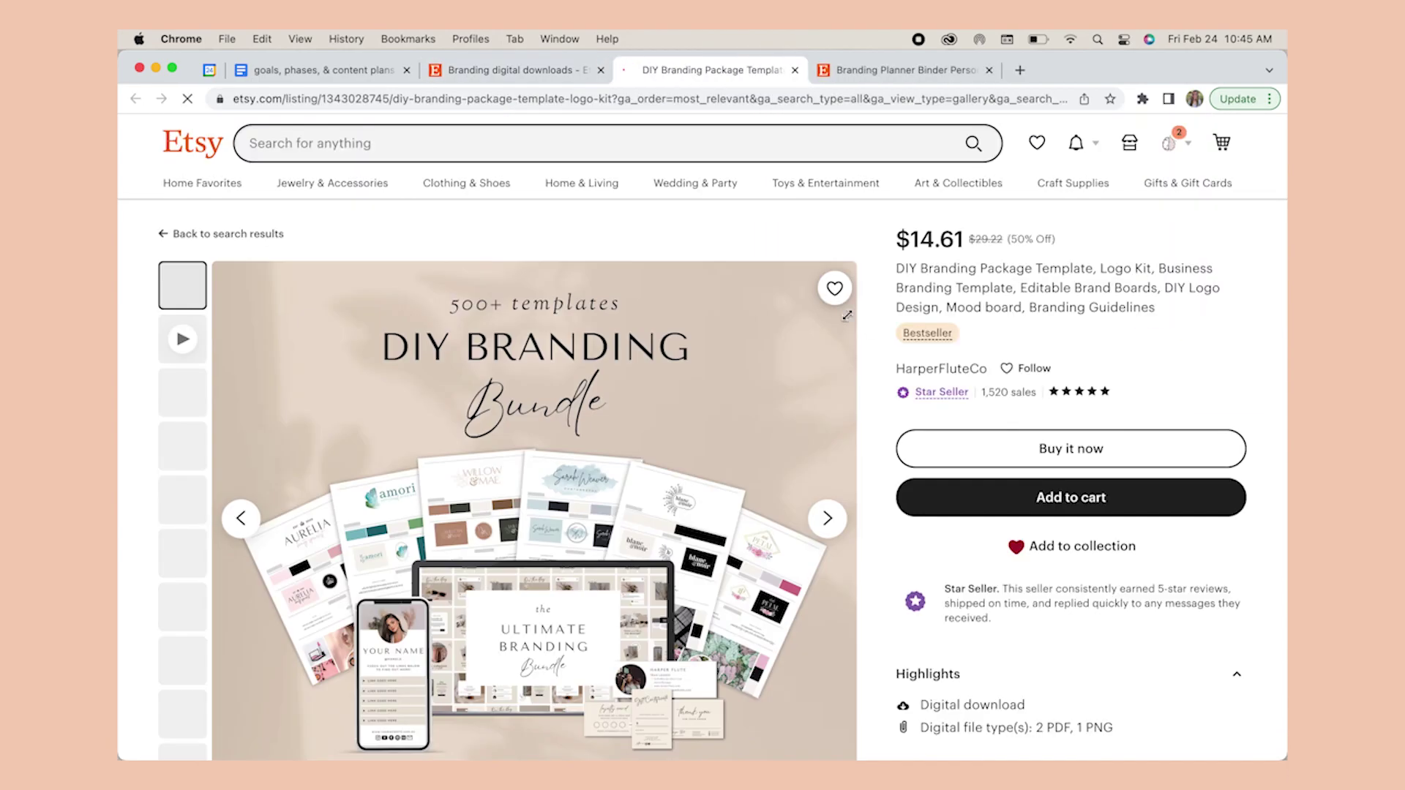
- Go through the DIY branding bundle's video and preview images one after another, down to the frequently asked questions image
{"action": "scroll", "coordinate": [866, 326], "scroll_direction": "down", "scroll_amount": 1}
{"action": "left_click", "coordinate": [201, 261]}
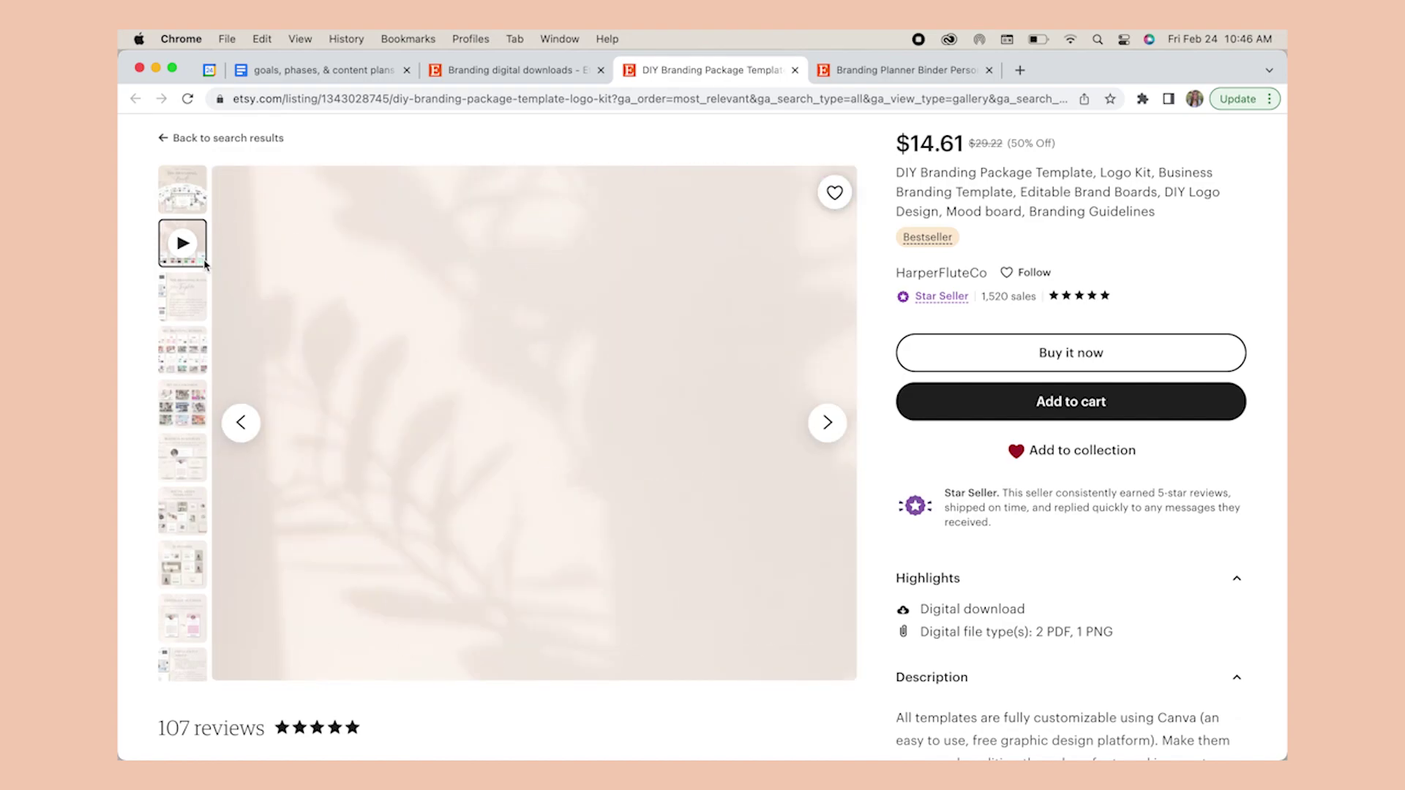
{"action": "left_click", "coordinate": [200, 316]}
{"action": "left_click", "coordinate": [196, 355]}
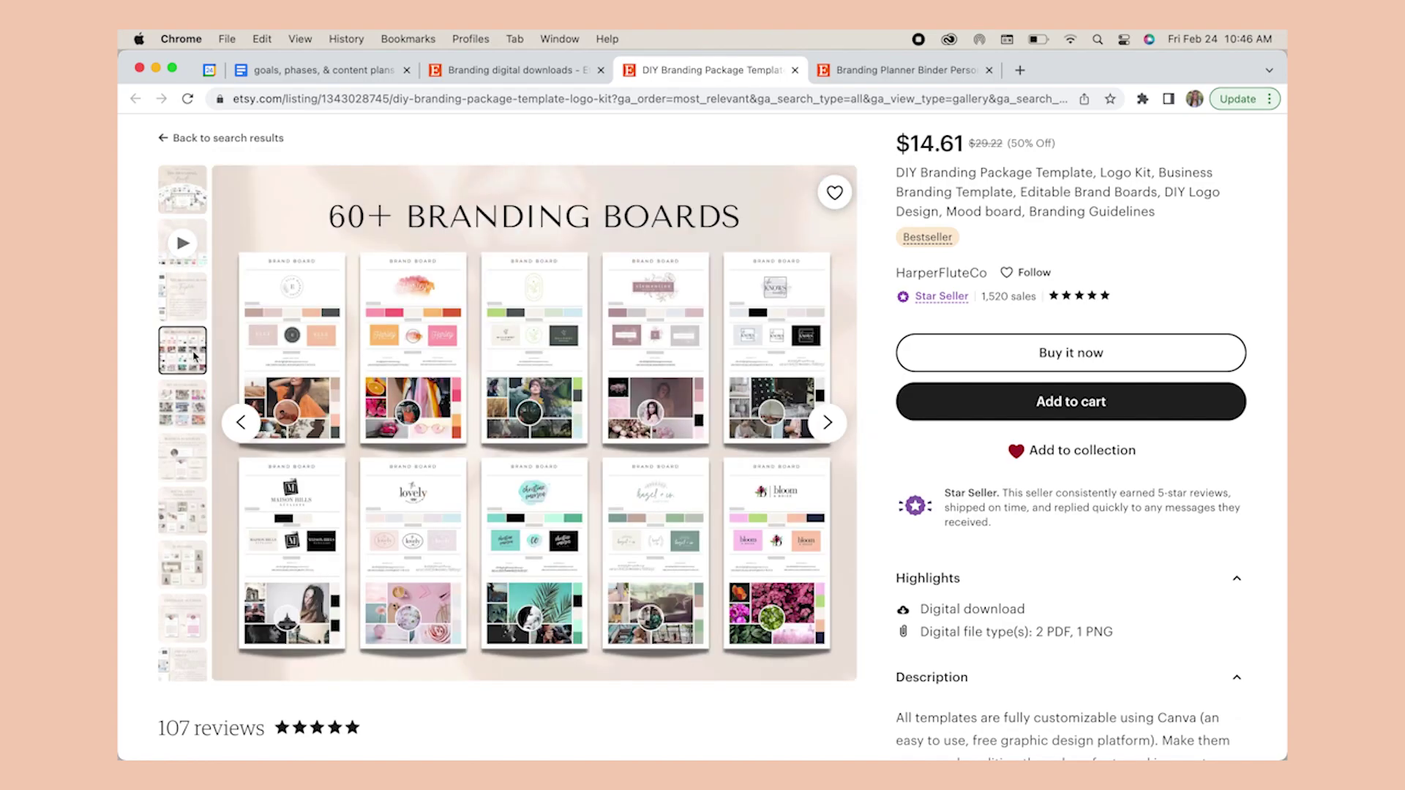
{"action": "left_click", "coordinate": [193, 416]}
{"action": "left_click", "coordinate": [196, 457]}
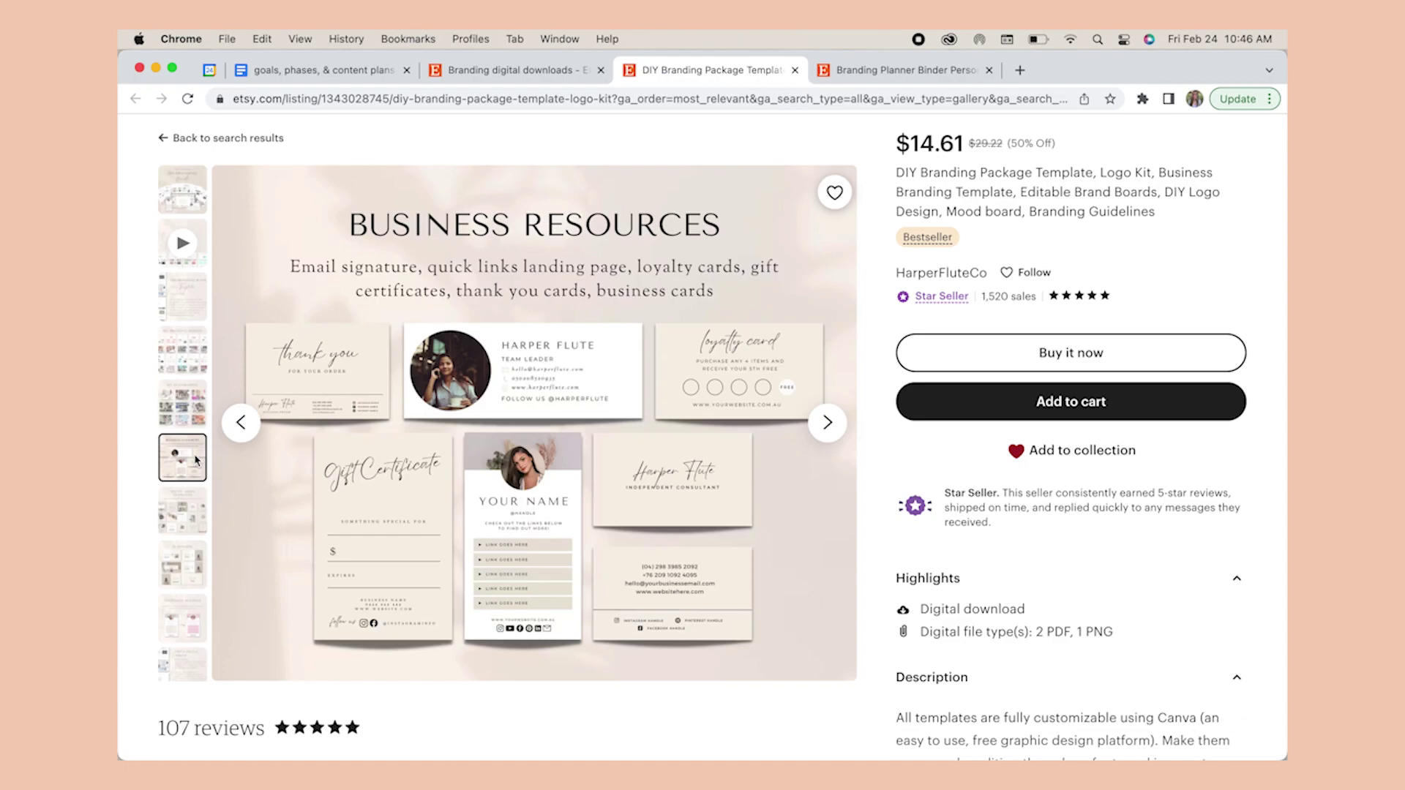
{"action": "left_click", "coordinate": [190, 510]}
{"action": "left_click", "coordinate": [183, 563]}
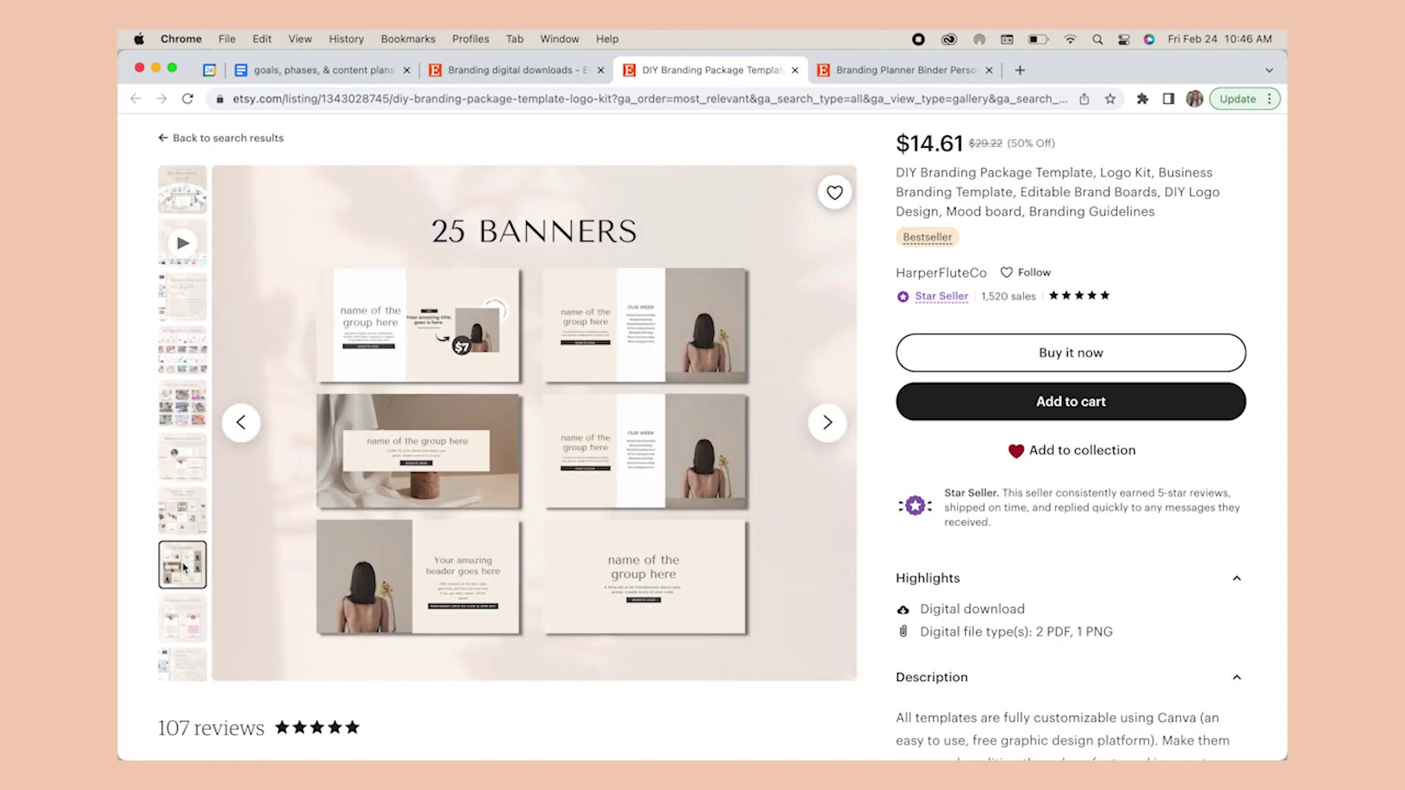
{"action": "left_click", "coordinate": [183, 617]}
{"action": "left_click", "coordinate": [182, 654]}
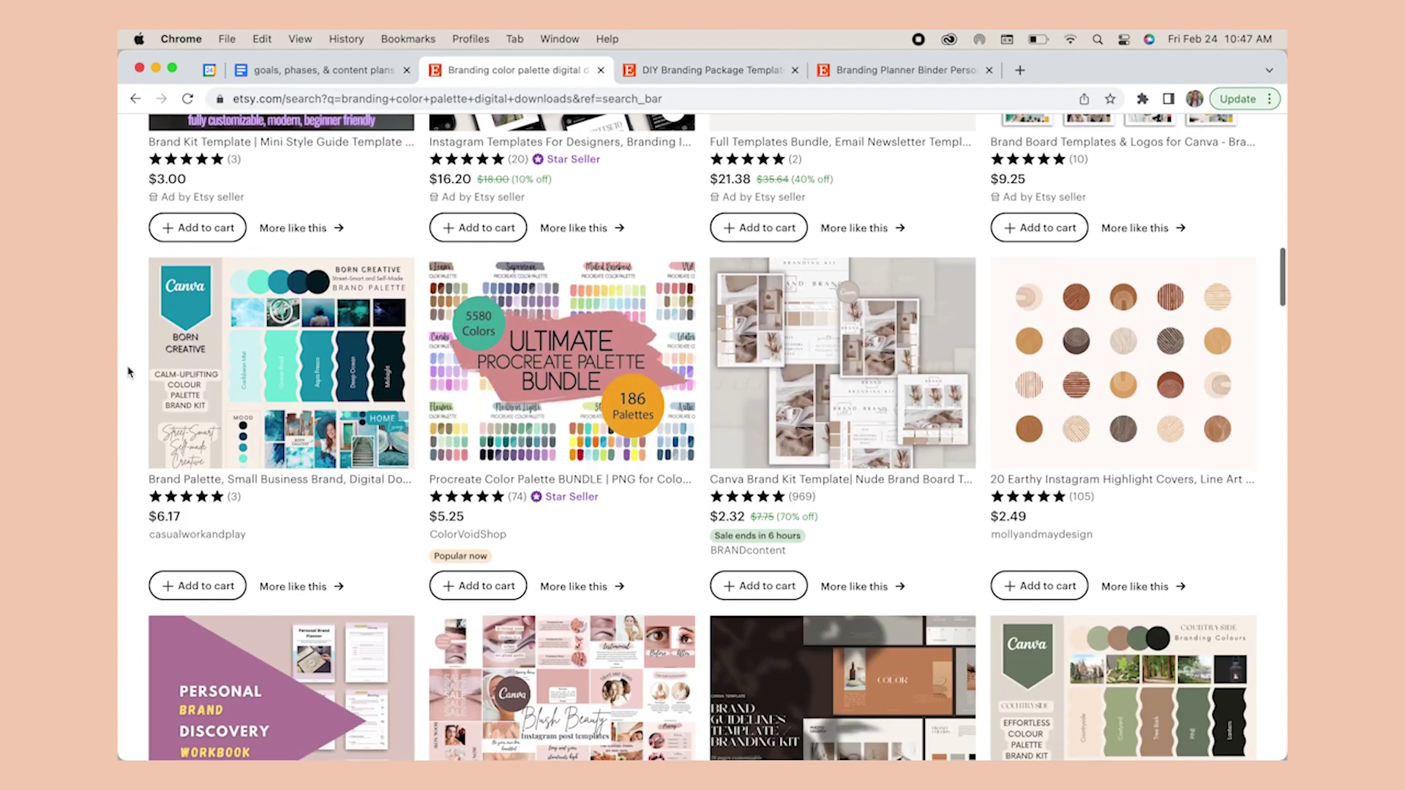
- Open the 20 Earthy Instagram Highlight Covers listing in a separate tab, view its previews, and return to the results
{"action": "right_click", "coordinate": [825, 344]}
{"action": "left_click", "coordinate": [837, 355]}
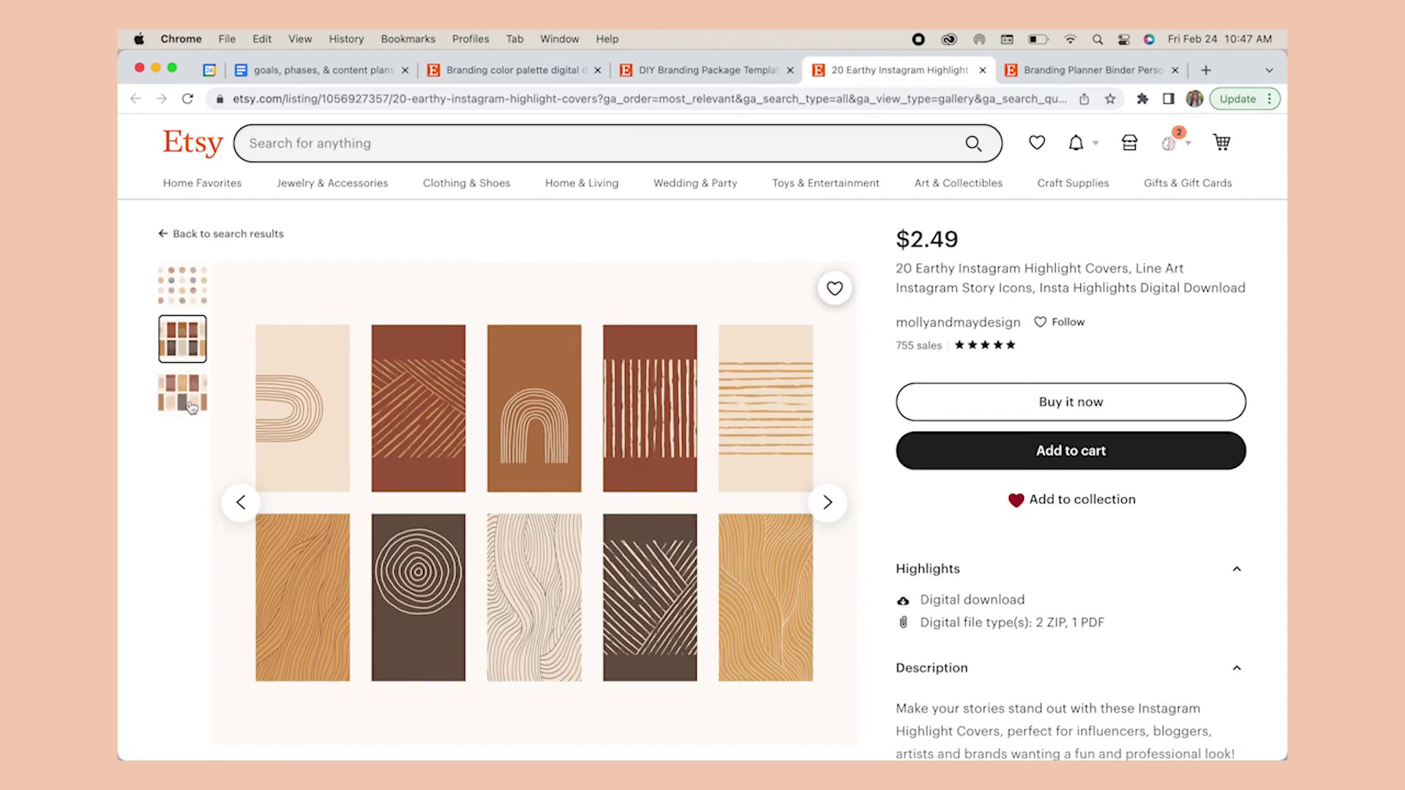
{"action": "left_click", "coordinate": [513, 70]}
- Browse further through the branding color palette results and open the Hawaiian Tropic Procreate Colour Palette listing in a separate tab
{"action": "scroll", "coordinate": [390, 456], "scroll_direction": "down", "scroll_amount": 10}
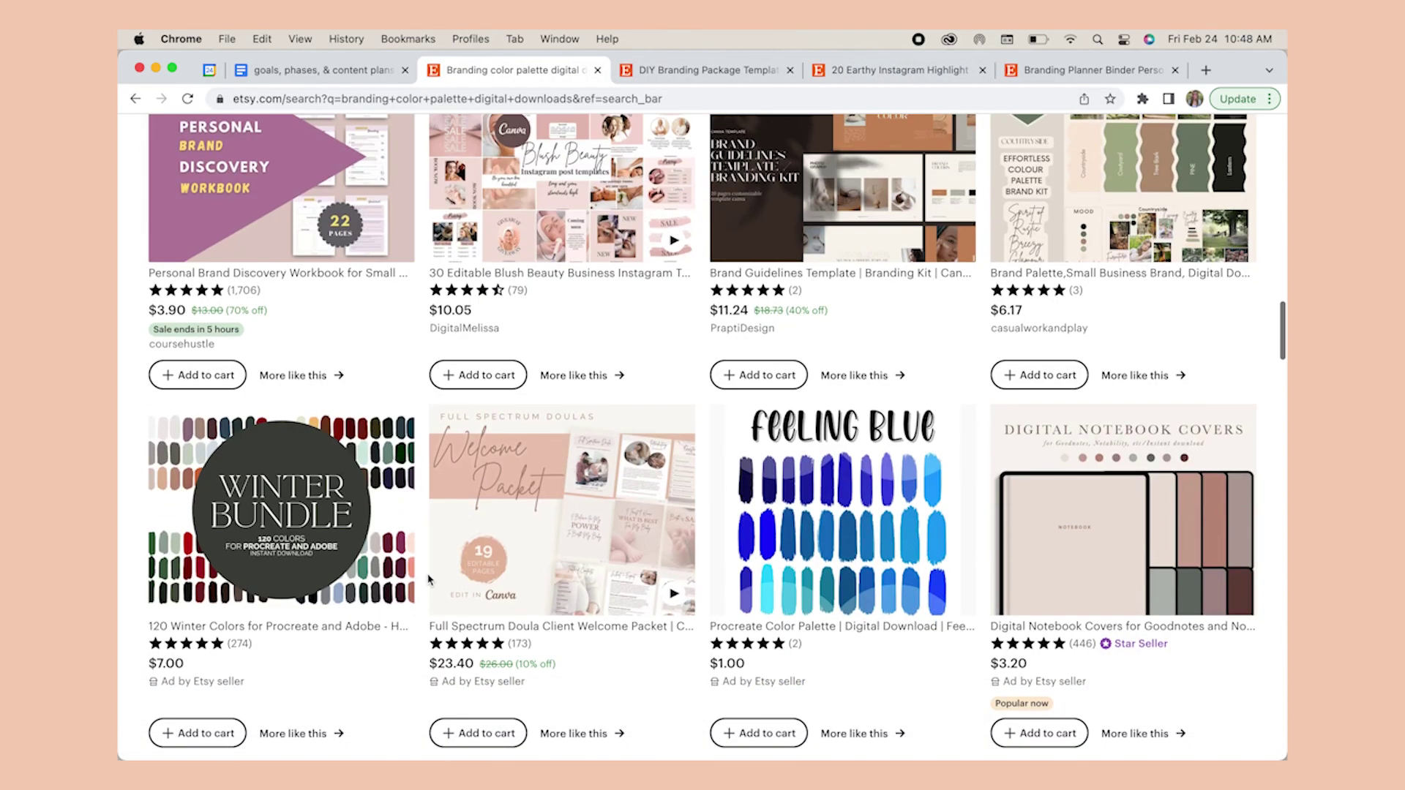
{"action": "scroll", "coordinate": [428, 580], "scroll_direction": "down", "scroll_amount": 2}
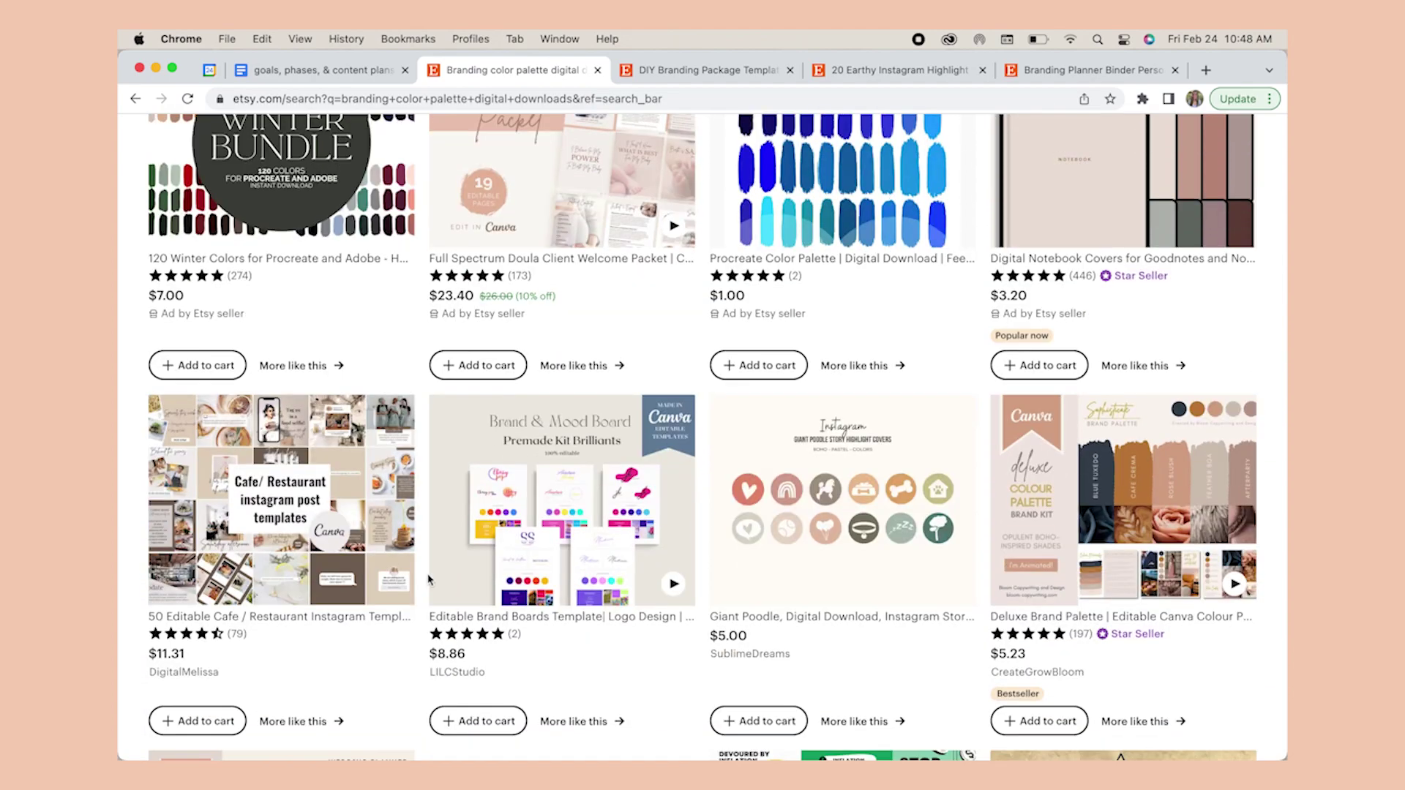
{"action": "scroll", "coordinate": [428, 580], "scroll_direction": "down", "scroll_amount": 6}
{"action": "right_click", "coordinate": [511, 461]}
{"action": "left_click", "coordinate": [545, 477]}
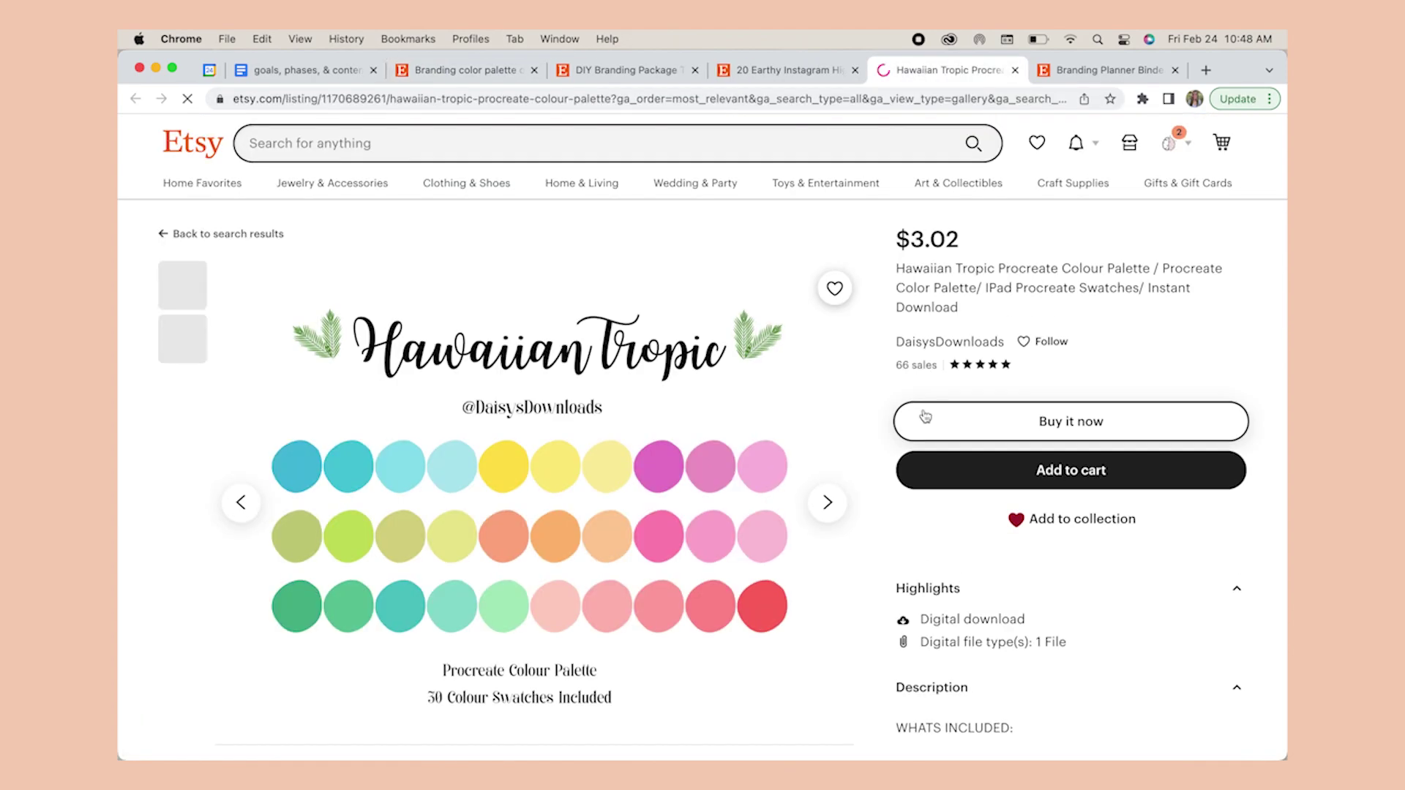
- Examine the Hawaiian Tropic palette listing's description, shop reviews and both preview images
{"action": "scroll", "coordinate": [966, 605], "scroll_direction": "down", "scroll_amount": 8}
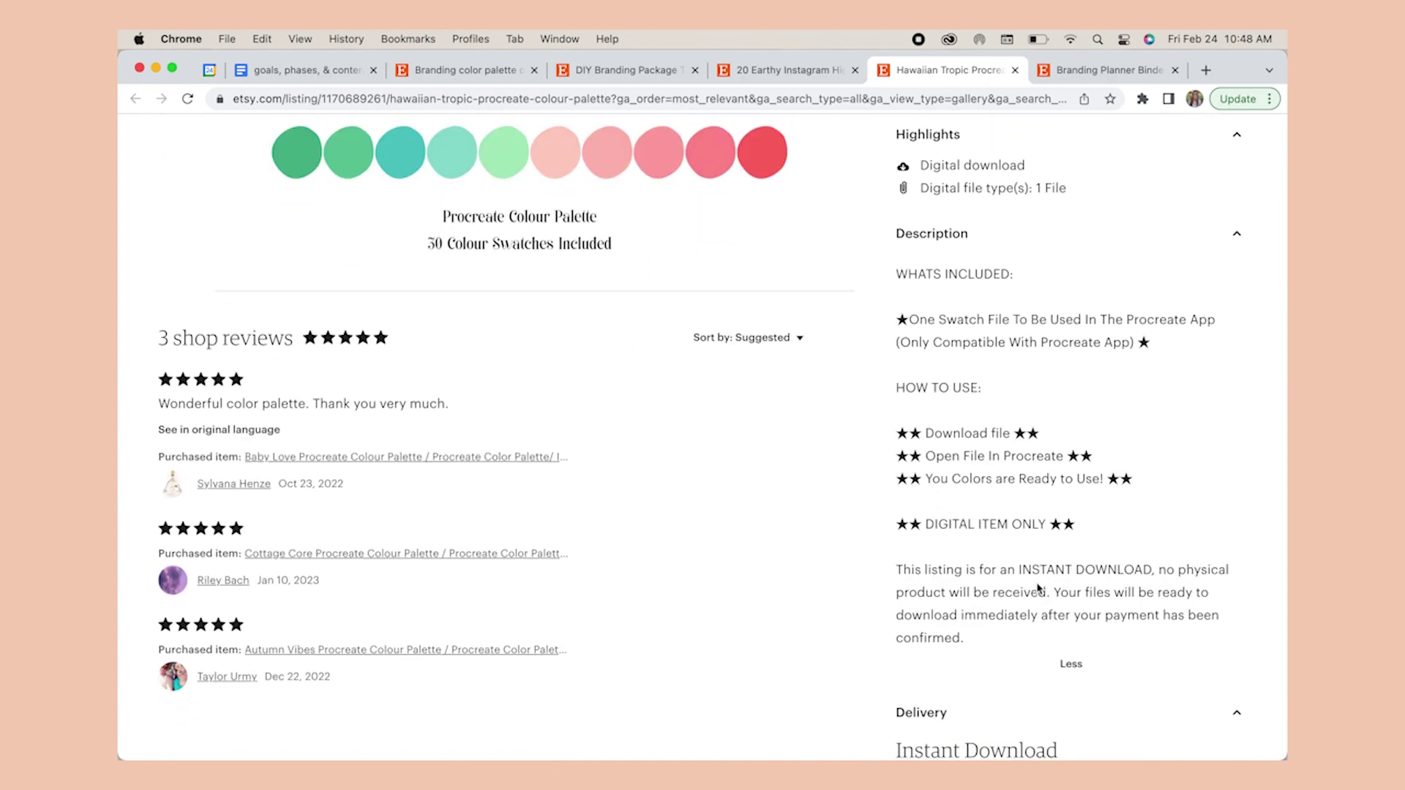
{"action": "scroll", "coordinate": [1037, 578], "scroll_direction": "up", "scroll_amount": 8}
{"action": "left_click", "coordinate": [828, 502]}
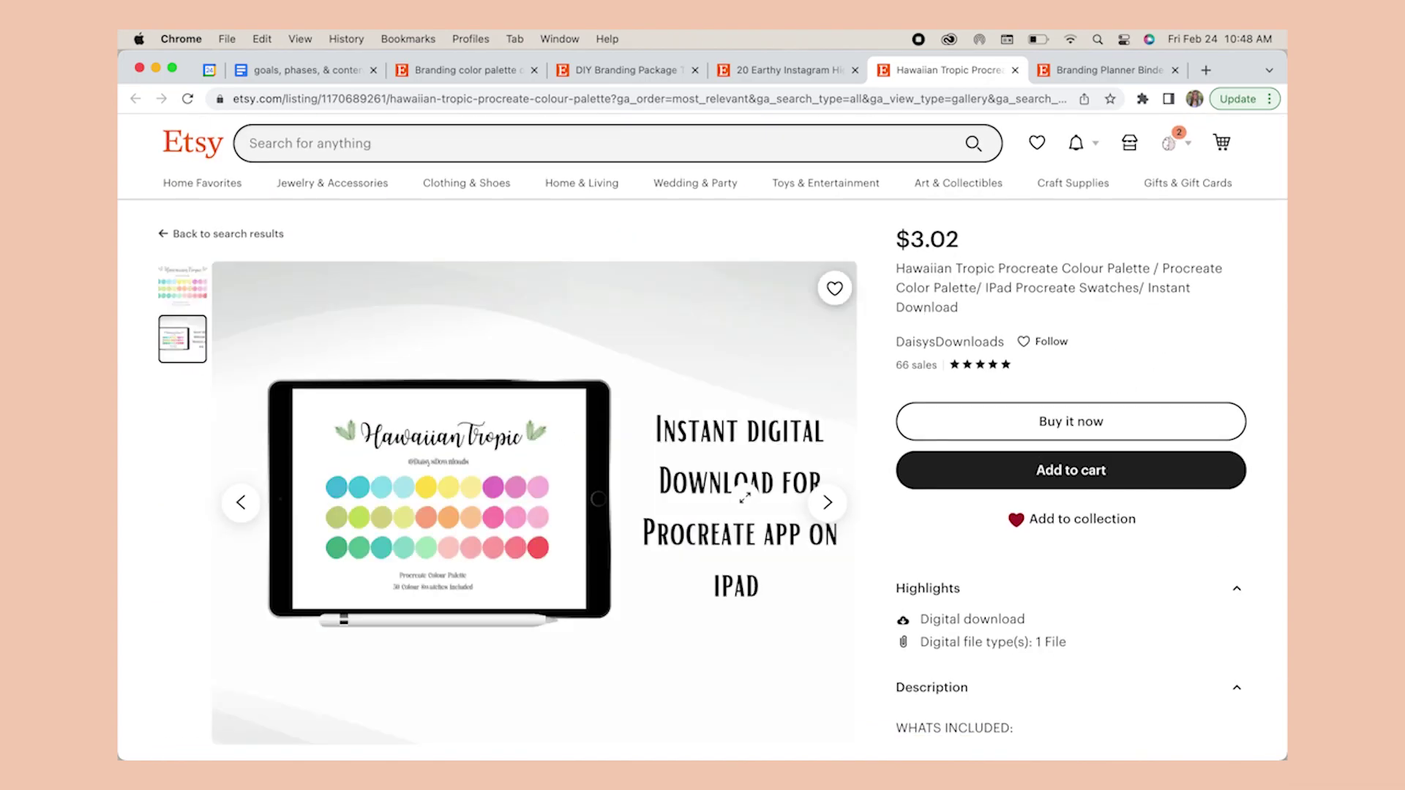
{"action": "left_click", "coordinate": [183, 297]}
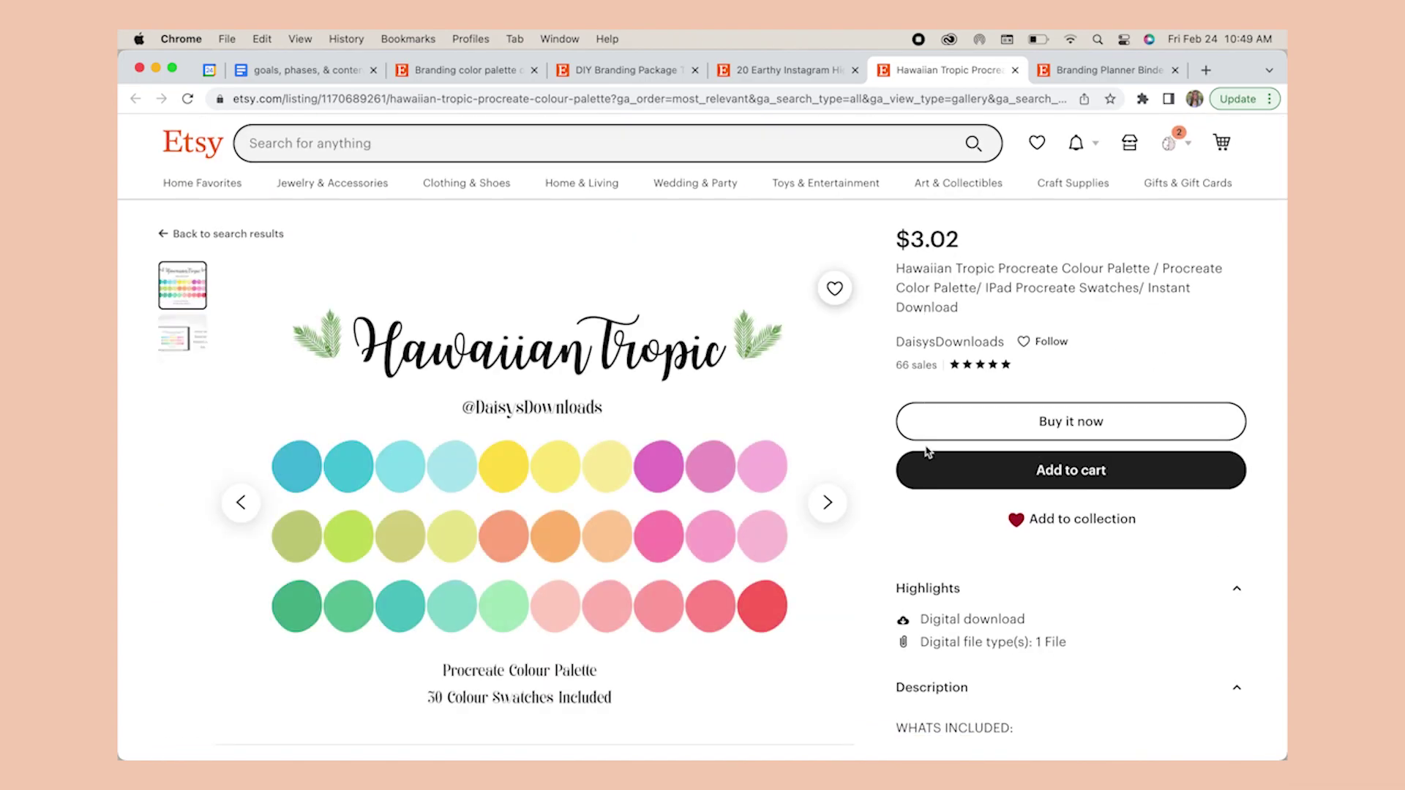
{"action": "scroll", "coordinate": [955, 662], "scroll_direction": "down", "scroll_amount": 15}
{"action": "scroll", "coordinate": [768, 611], "scroll_direction": "up", "scroll_amount": 8}
{"action": "scroll", "coordinate": [768, 611], "scroll_direction": "up", "scroll_amount": 8}
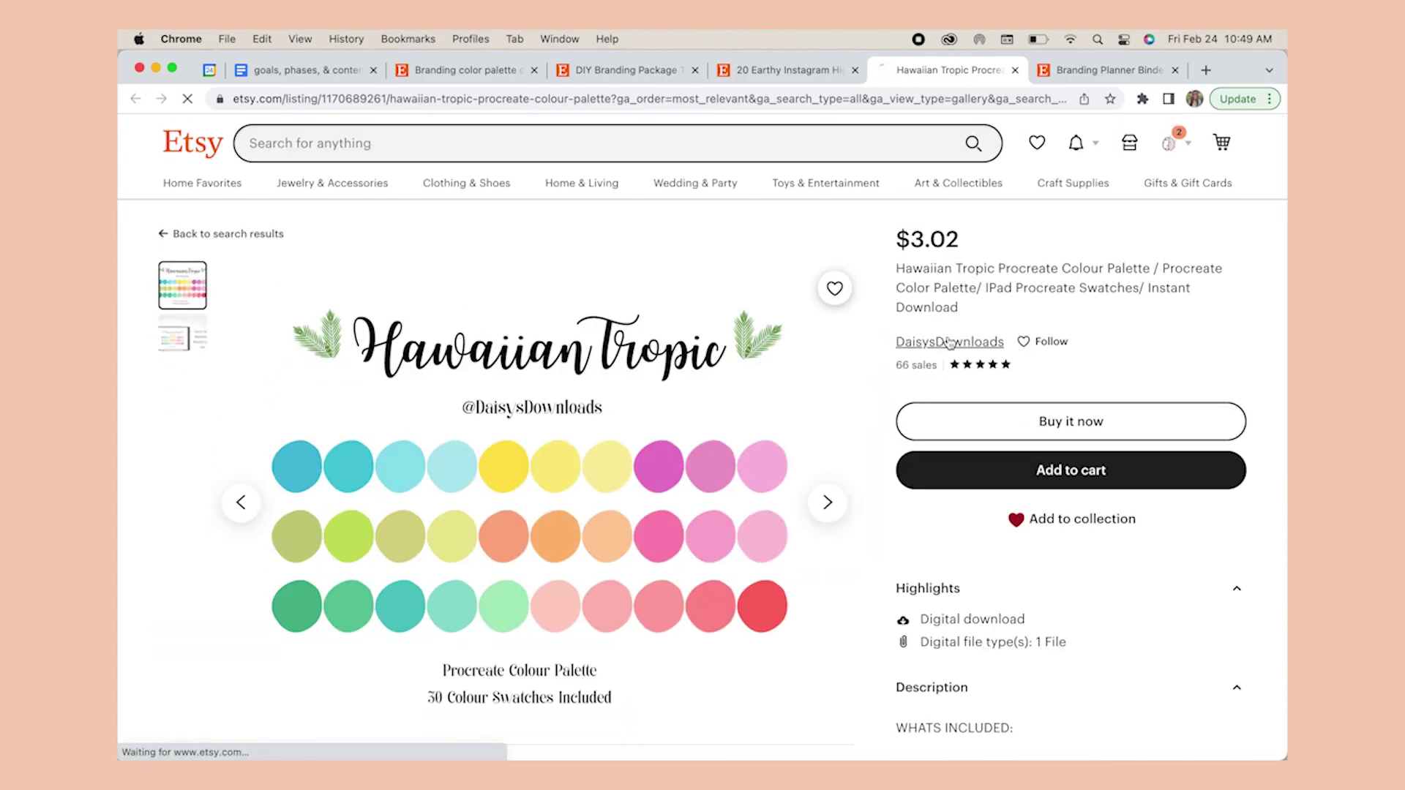
- Open the DaisysDownloads shop page and browse its full range of items
{"action": "left_click", "coordinate": [1034, 339]}
{"action": "scroll", "coordinate": [892, 527], "scroll_direction": "down", "scroll_amount": 15}
{"action": "scroll", "coordinate": [324, 685], "scroll_direction": "down", "scroll_amount": 10}
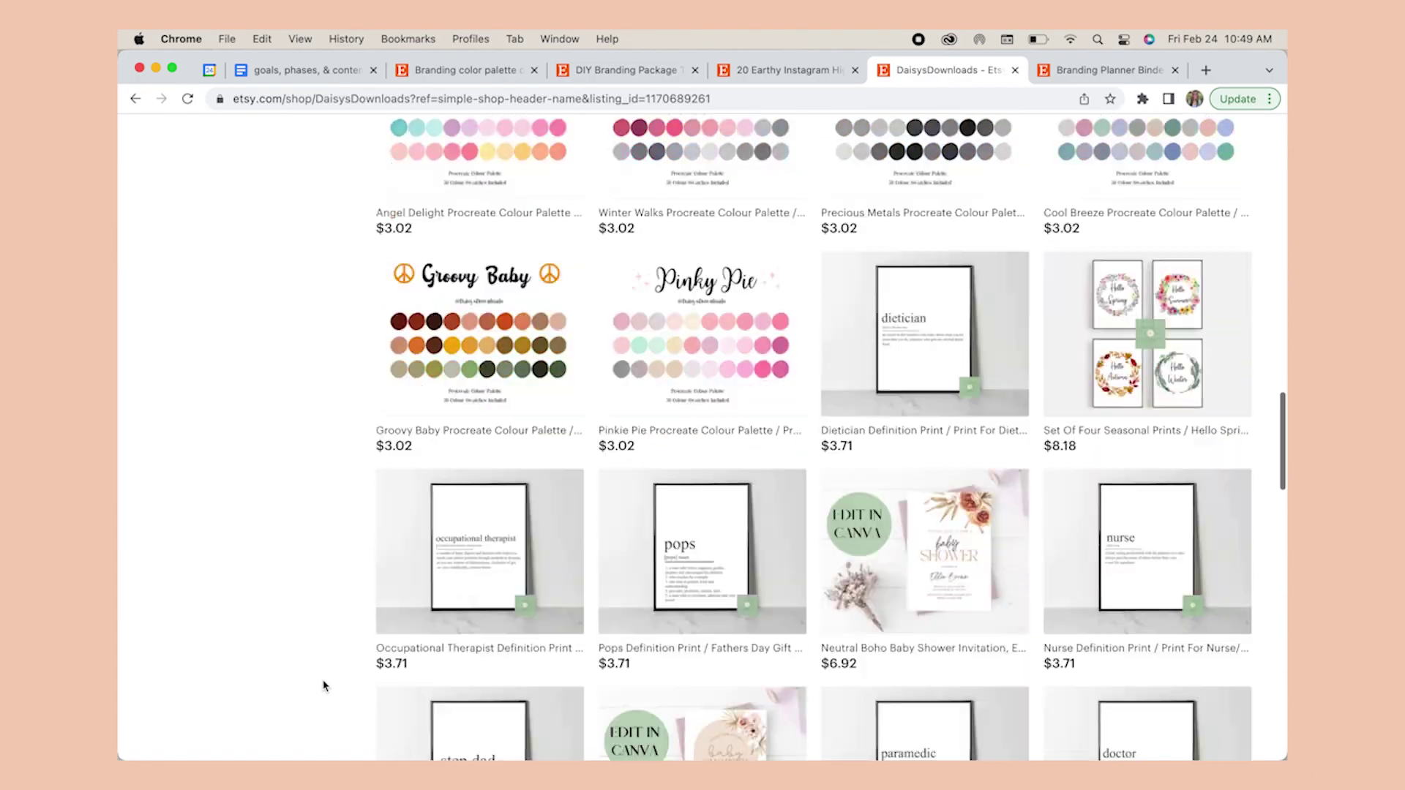
{"action": "scroll", "coordinate": [324, 685], "scroll_direction": "up", "scroll_amount": 10}
{"action": "scroll", "coordinate": [370, 558], "scroll_direction": "up", "scroll_amount": 15}
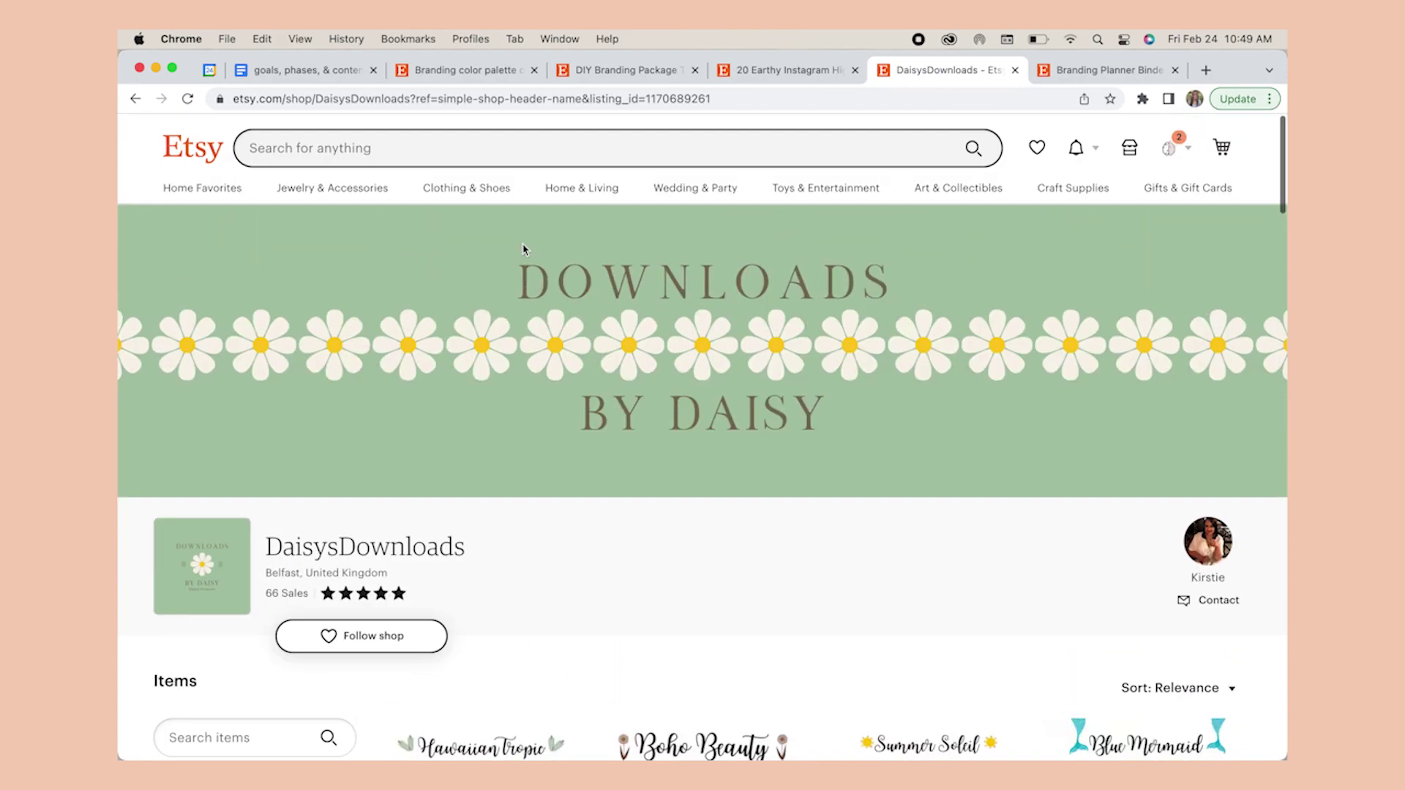
- Return to the search results and shorten the query to "color palette digital downloads"
{"action": "left_click", "coordinate": [465, 70]}
{"action": "scroll", "coordinate": [352, 423], "scroll_direction": "up", "scroll_amount": 15}
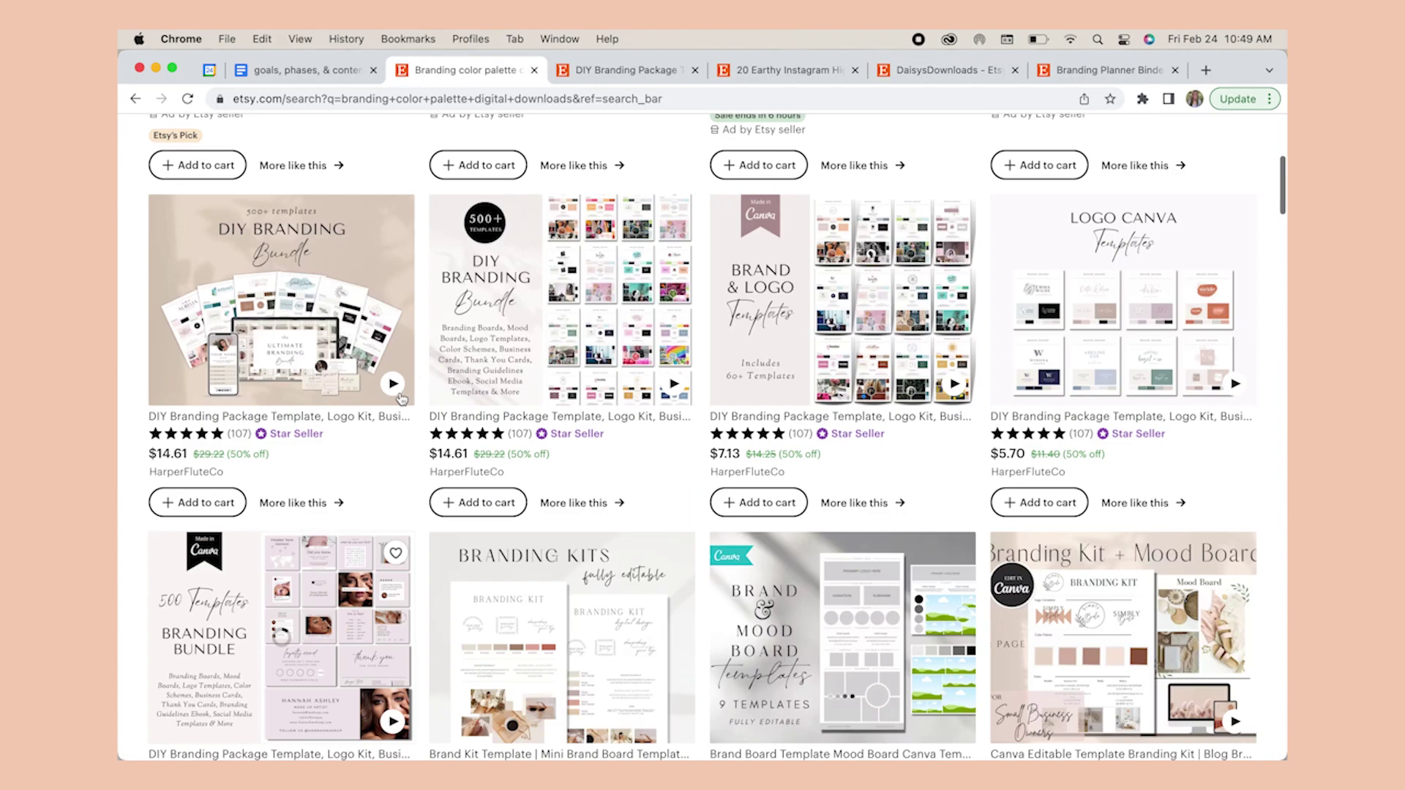
{"action": "double_click", "coordinate": [283, 143]}
{"action": "key", "text": "BackSpace"}
{"action": "key", "text": "Return"}
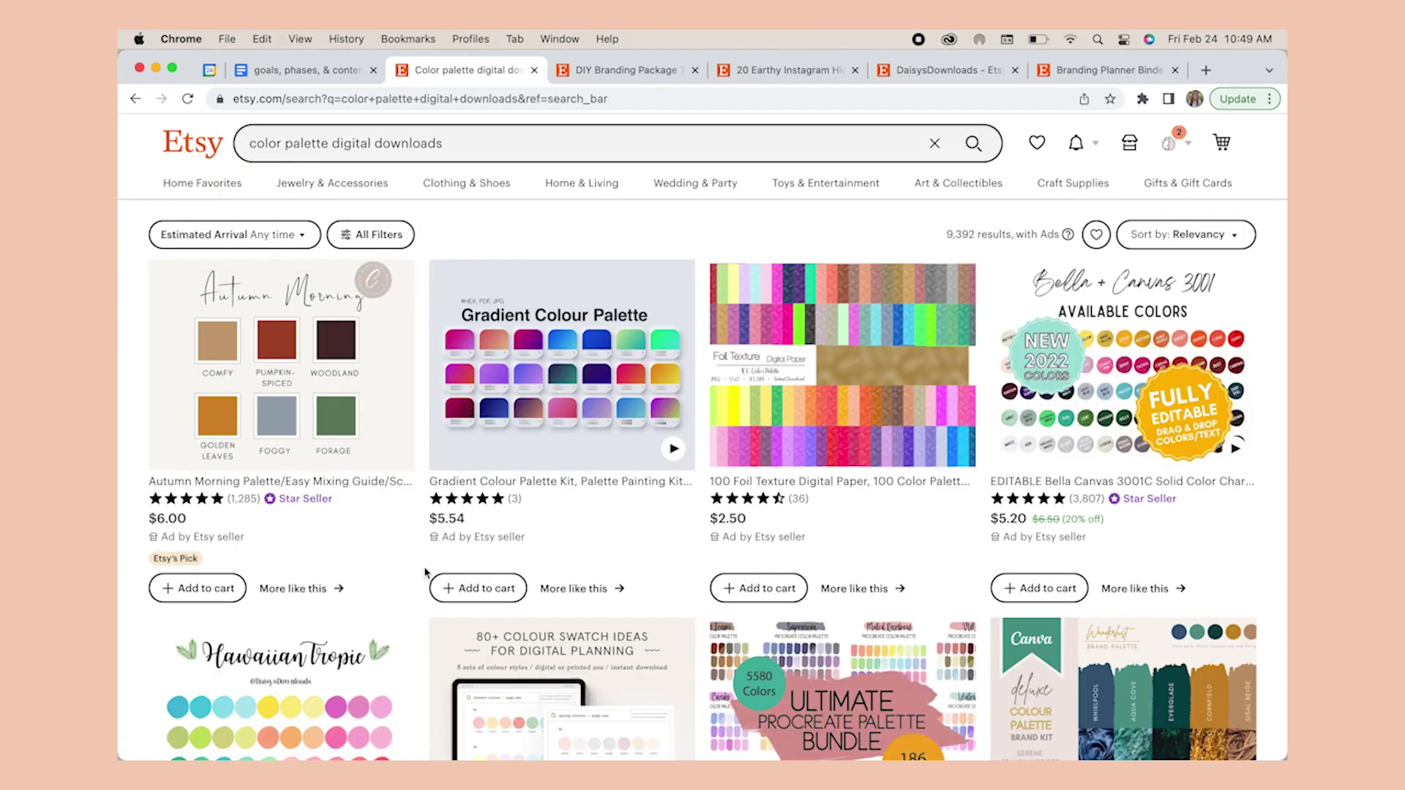
- Open the Digital Planner Colour Swatches listing by EmmaStudies from the color palette results and look it over
{"action": "scroll", "coordinate": [425, 573], "scroll_direction": "down", "scroll_amount": 5}
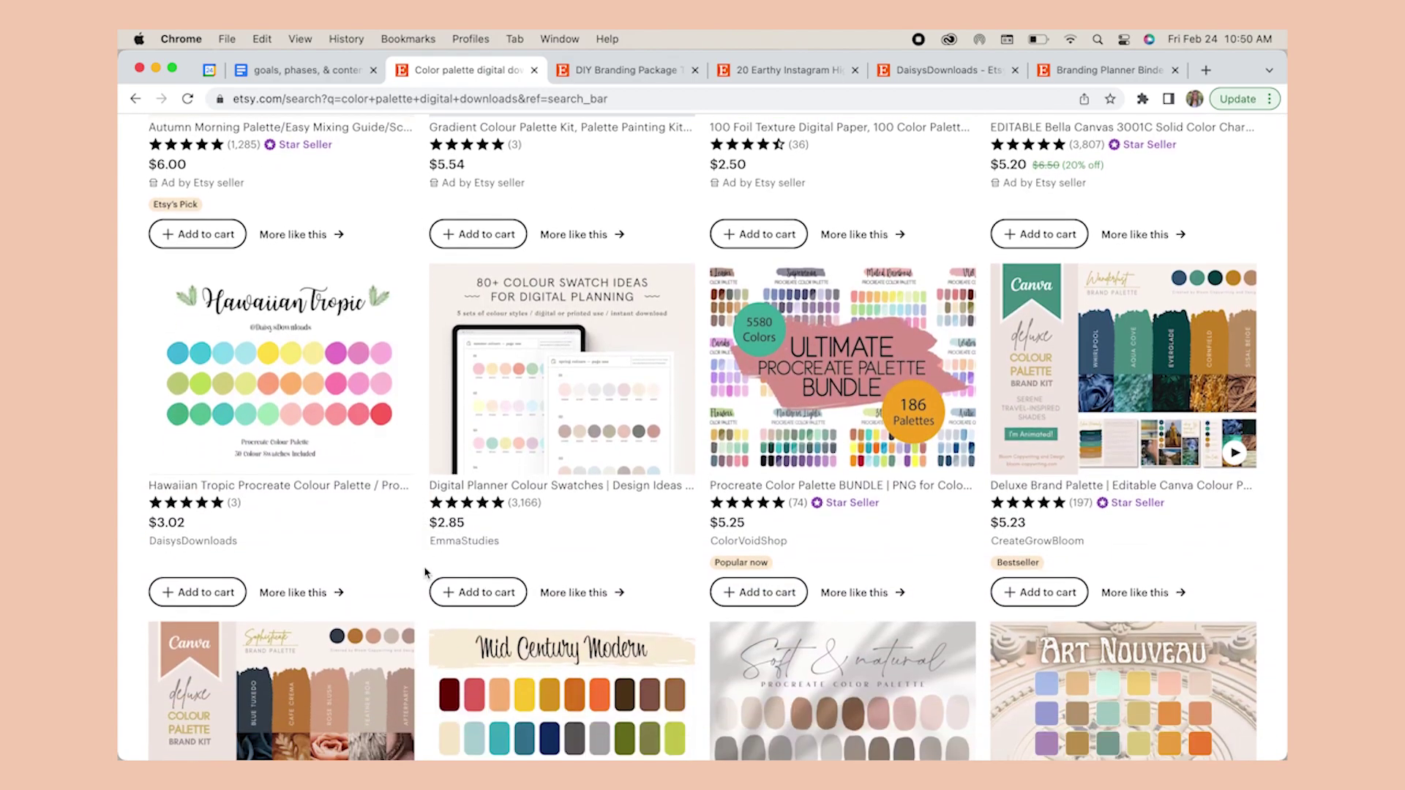
{"action": "left_click", "coordinate": [468, 542]}
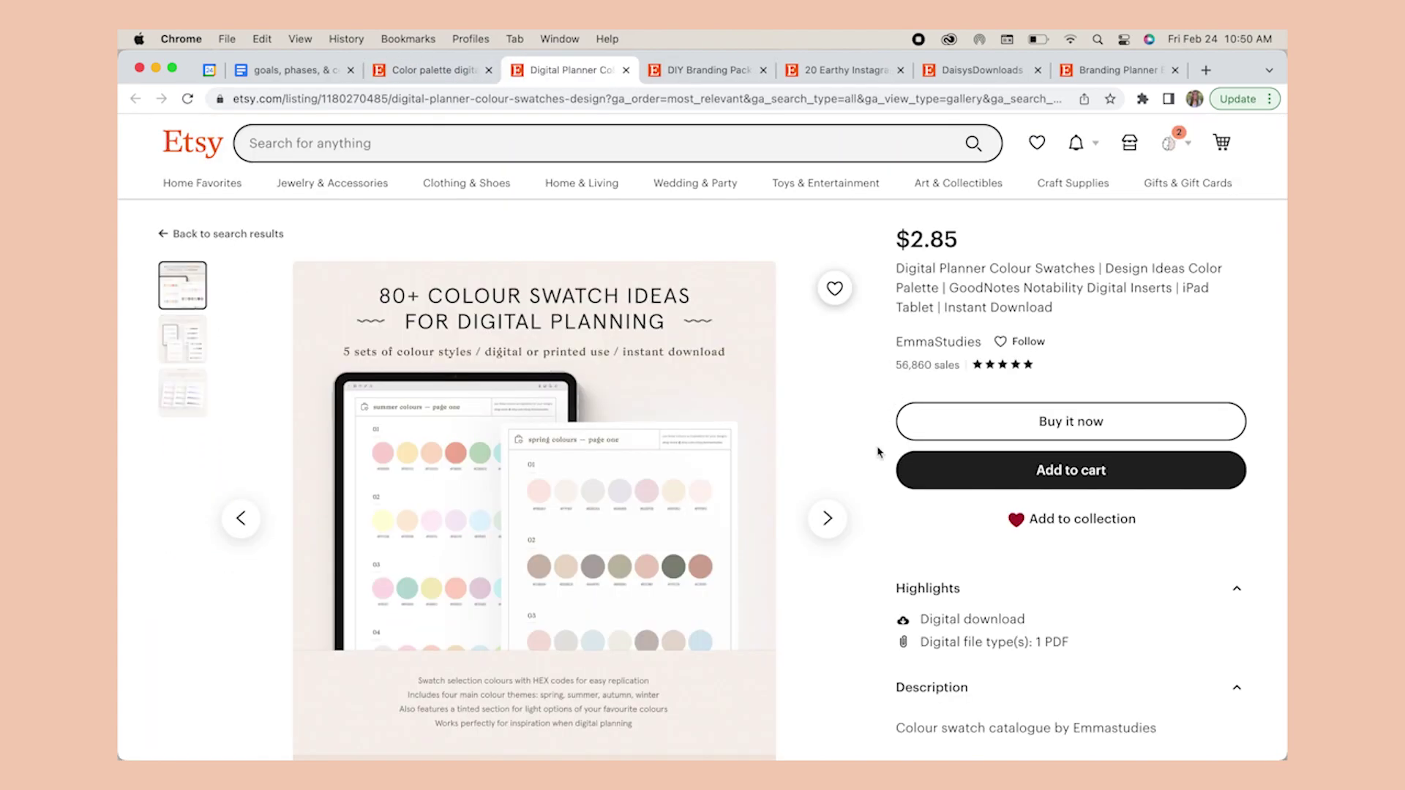
{"action": "scroll", "coordinate": [878, 452], "scroll_direction": "down", "scroll_amount": 2}
- Revisit the open DIY branding bundle and Instagram highlight covers listings, then look over the DaisysDownloads shop's items
{"action": "left_click", "coordinate": [703, 69]}
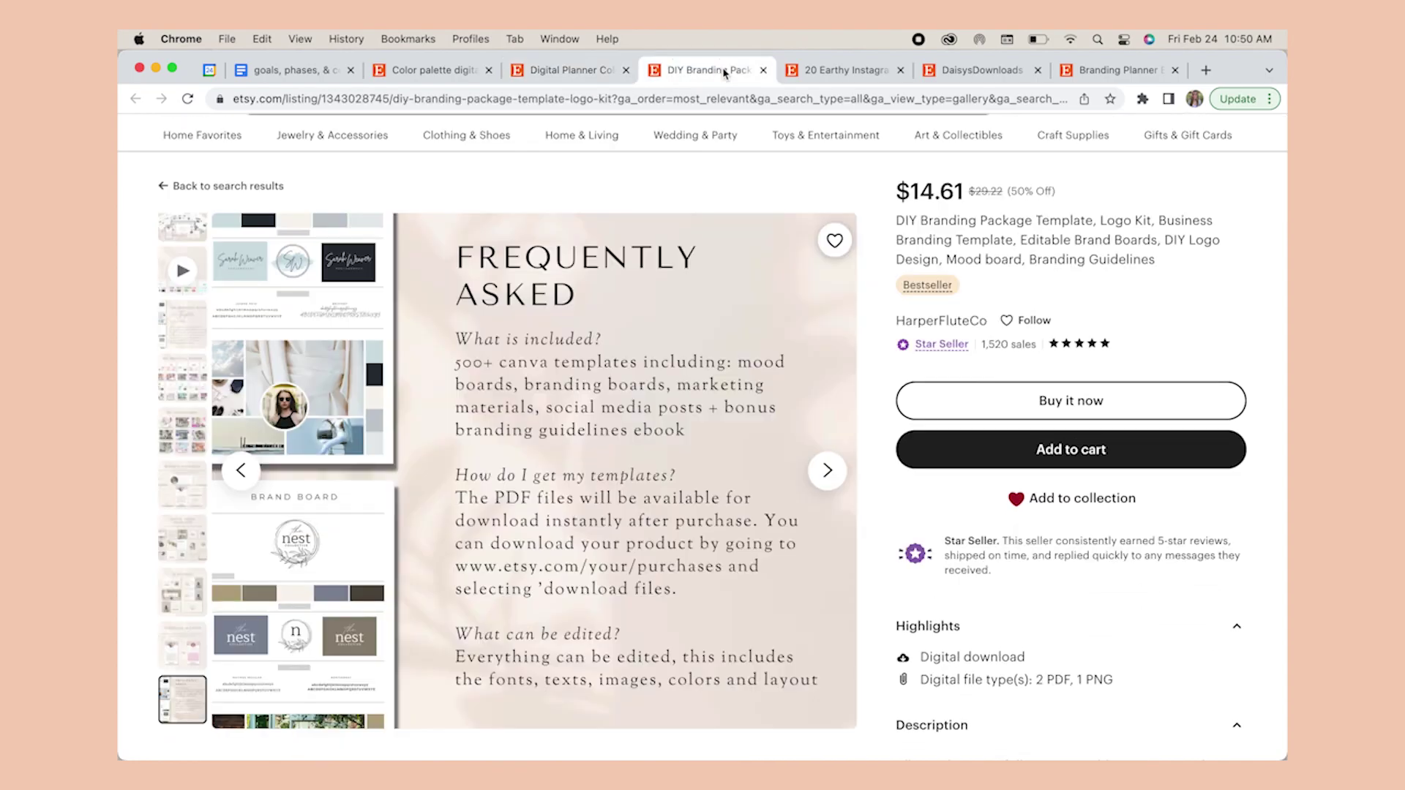
{"action": "left_click", "coordinate": [841, 69]}
{"action": "left_click", "coordinate": [955, 73]}
{"action": "scroll", "coordinate": [1056, 539], "scroll_direction": "down", "scroll_amount": 5}
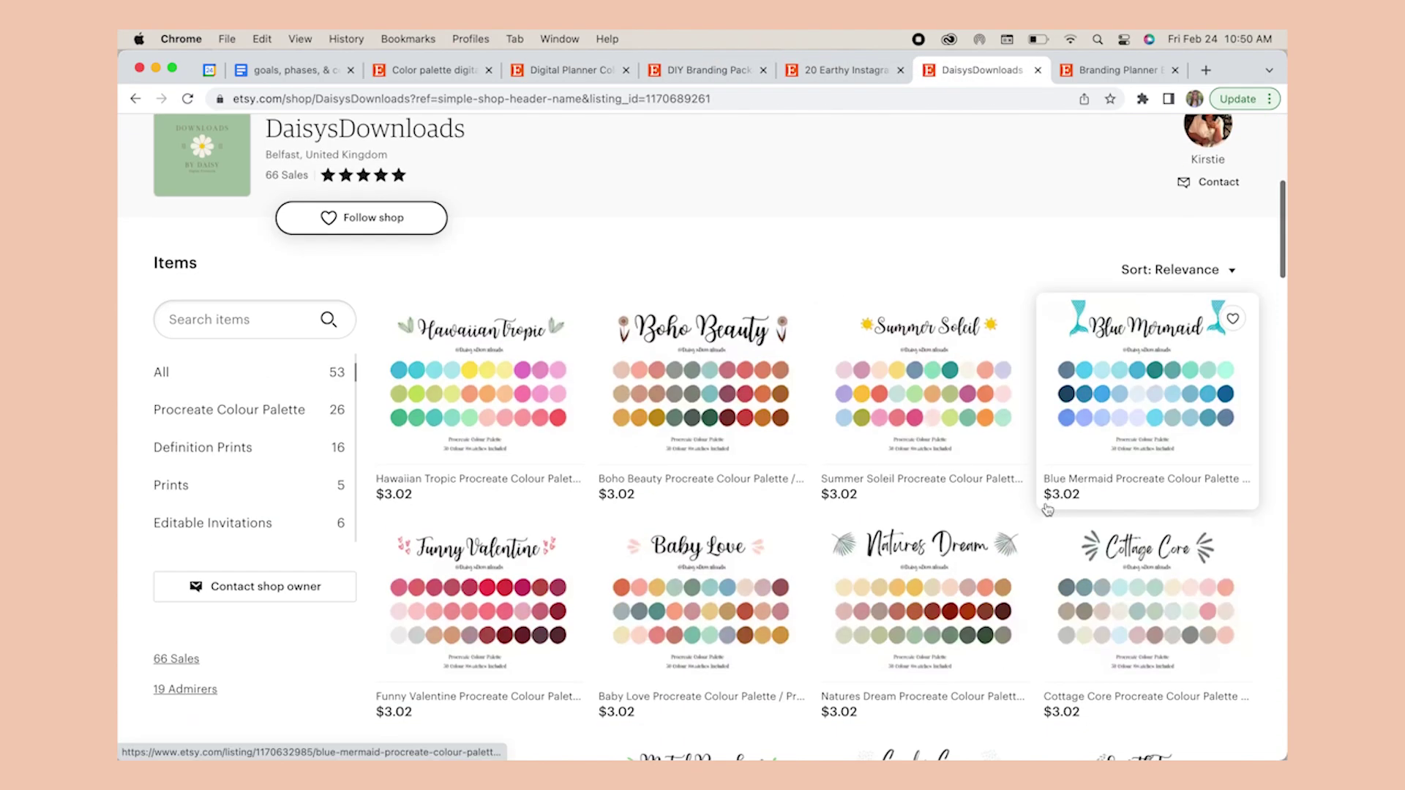
- Open the Hawaiian Tropic Procreate colour palette listing from DaisysDownloads and examine its images, highlights and description
{"action": "left_click", "coordinate": [545, 439]}
{"action": "scroll", "coordinate": [854, 451], "scroll_direction": "down", "scroll_amount": 5}
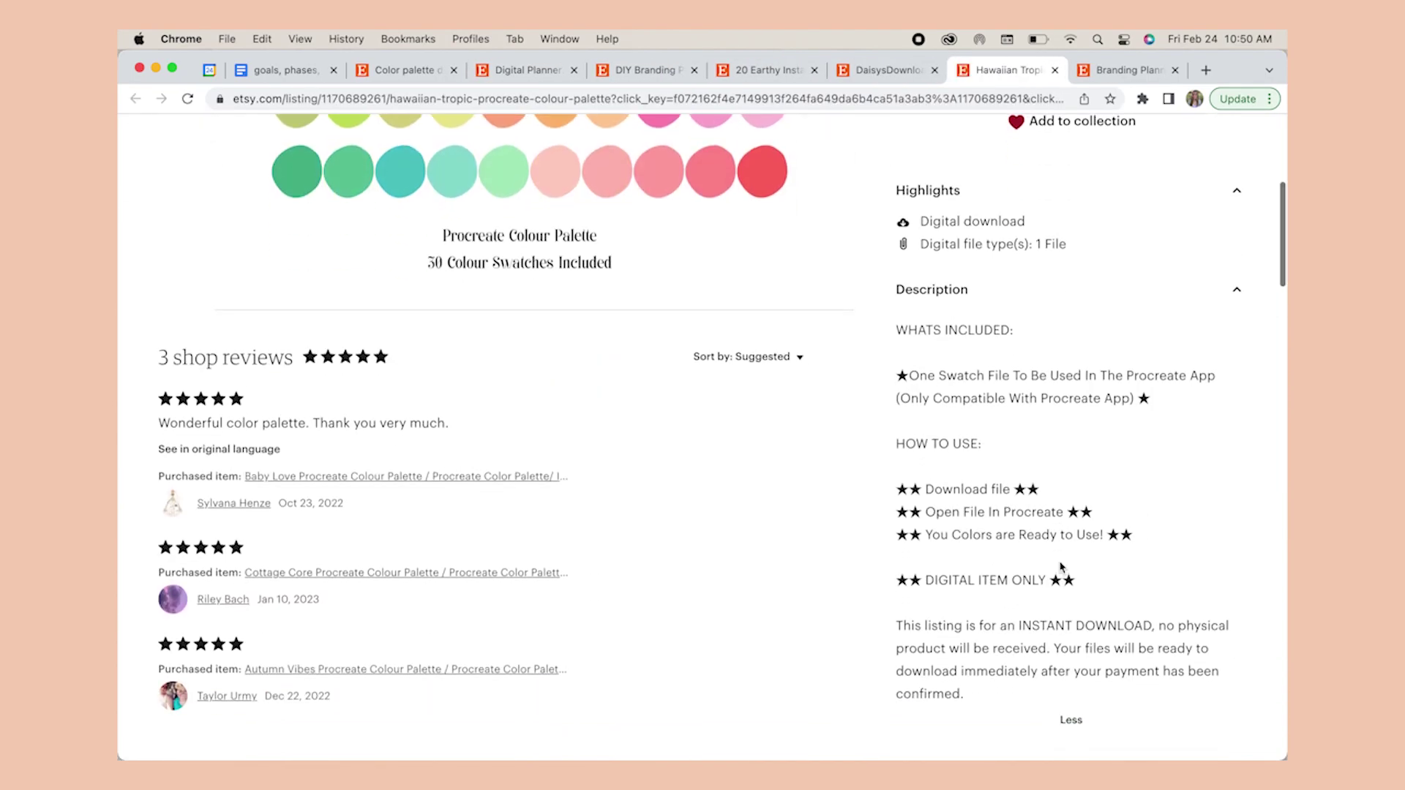
{"action": "scroll", "coordinate": [1151, 427], "scroll_direction": "up", "scroll_amount": 3}
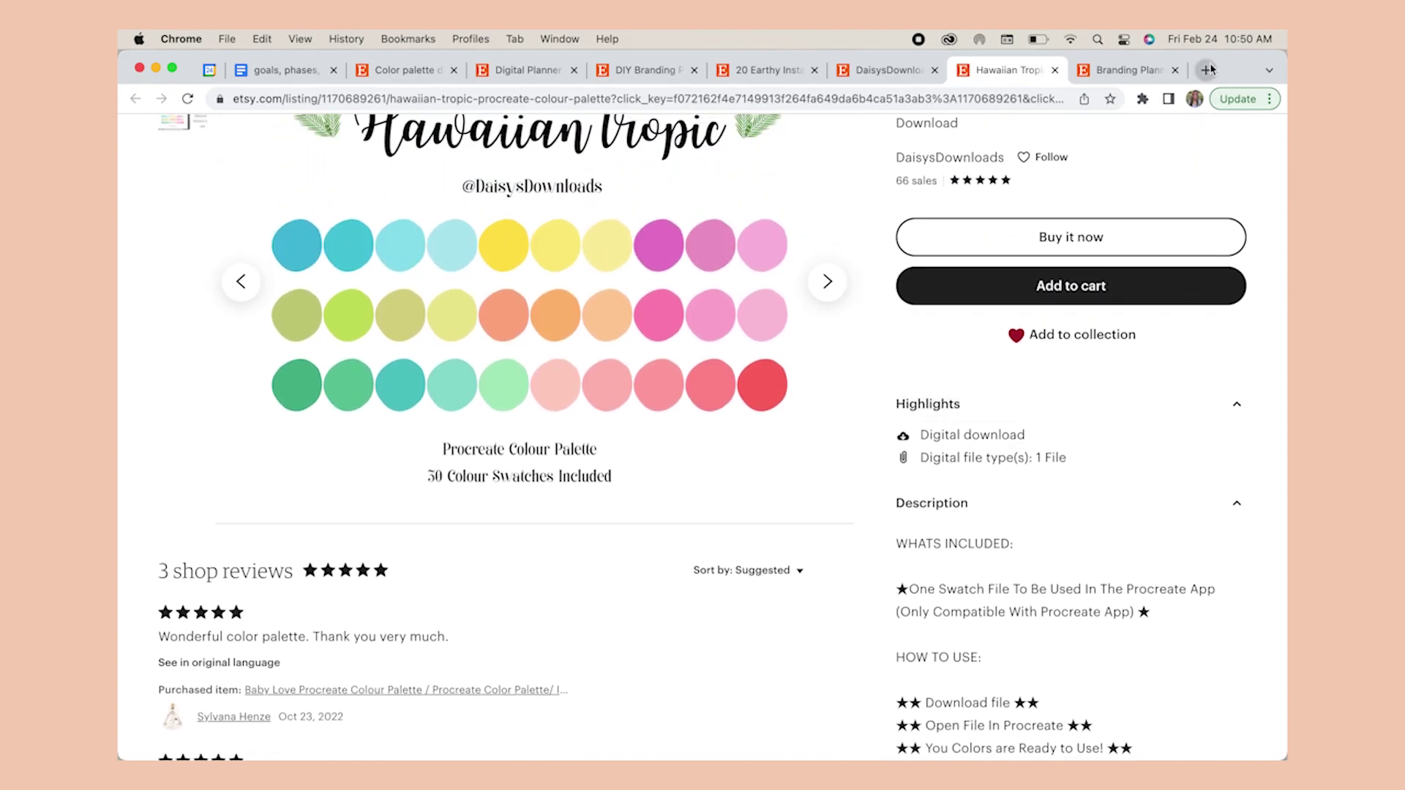
- Search Google in a separate page for "how to create color palette file for procreate"
{"action": "left_click", "coordinate": [1207, 69]}
{"action": "type", "text": "how to create color palette file for procreate"}
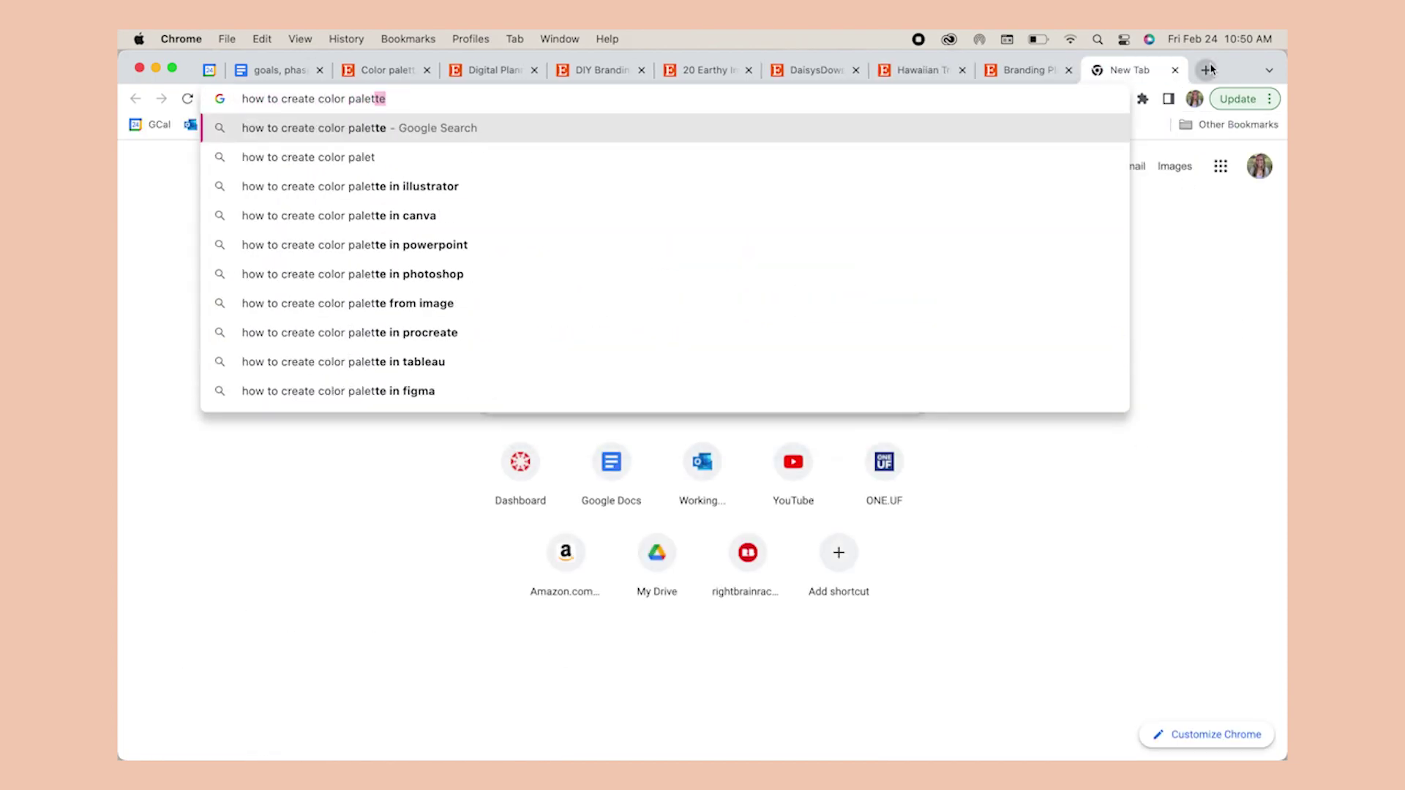
{"action": "key", "text": "Return"}
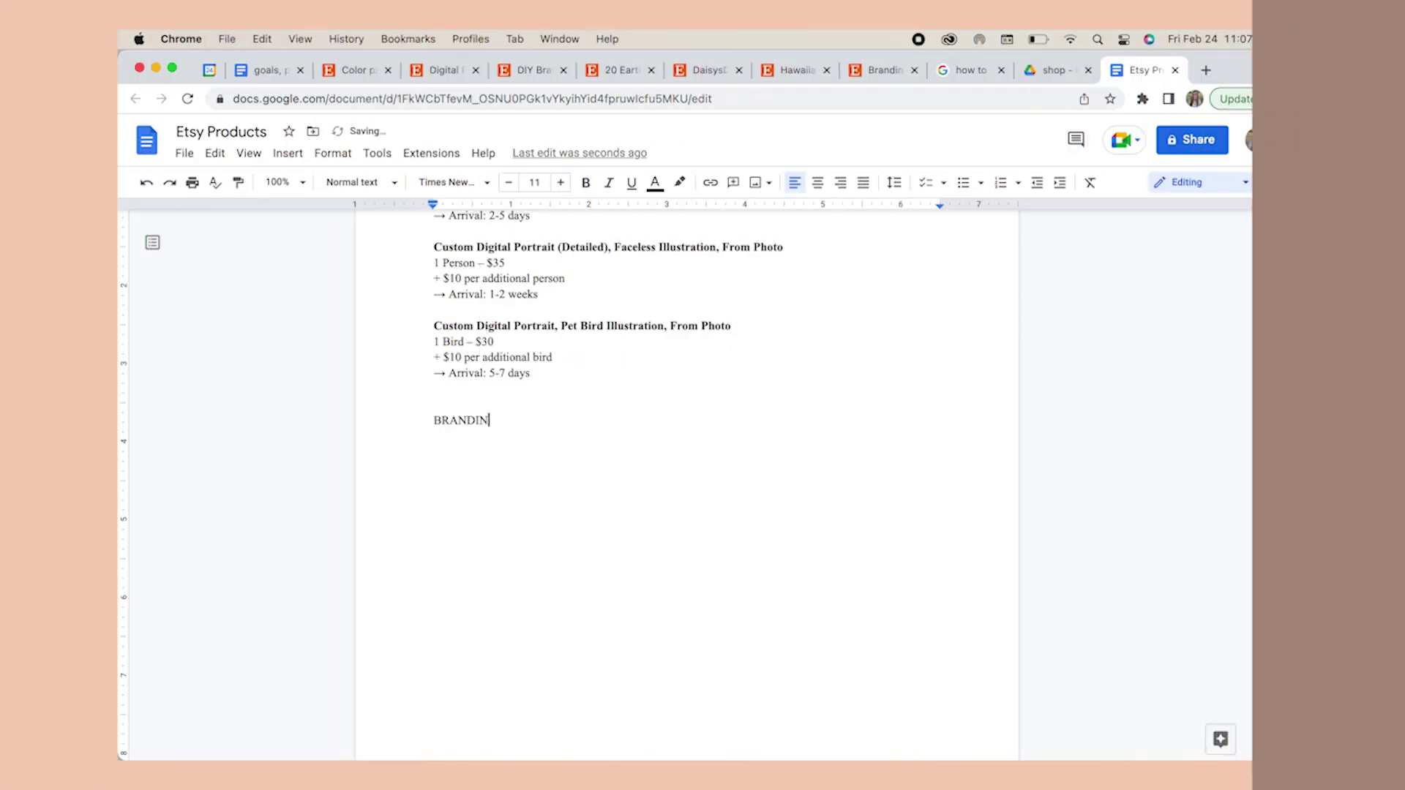
- In the "Etsy Products" Google Doc, add a "BRANDING/COLOR PALETTES" section with a "Color Palettes" entry noting 15 listing swatches, 30 colors and hex codes
{"action": "type", "text": "G/COLOR PALETTES"}
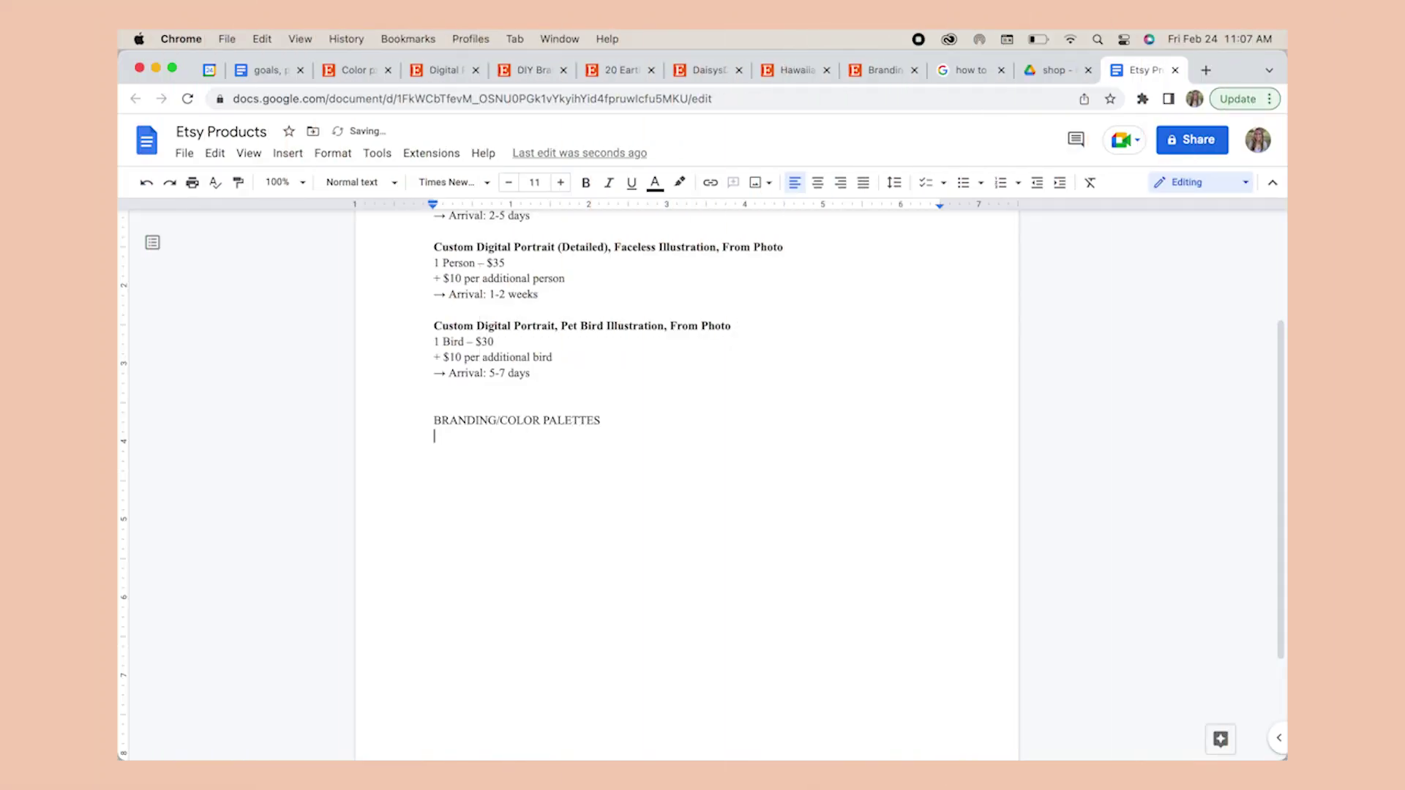
{"action": "scroll", "coordinate": [686, 483], "scroll_direction": "up", "scroll_amount": 1}
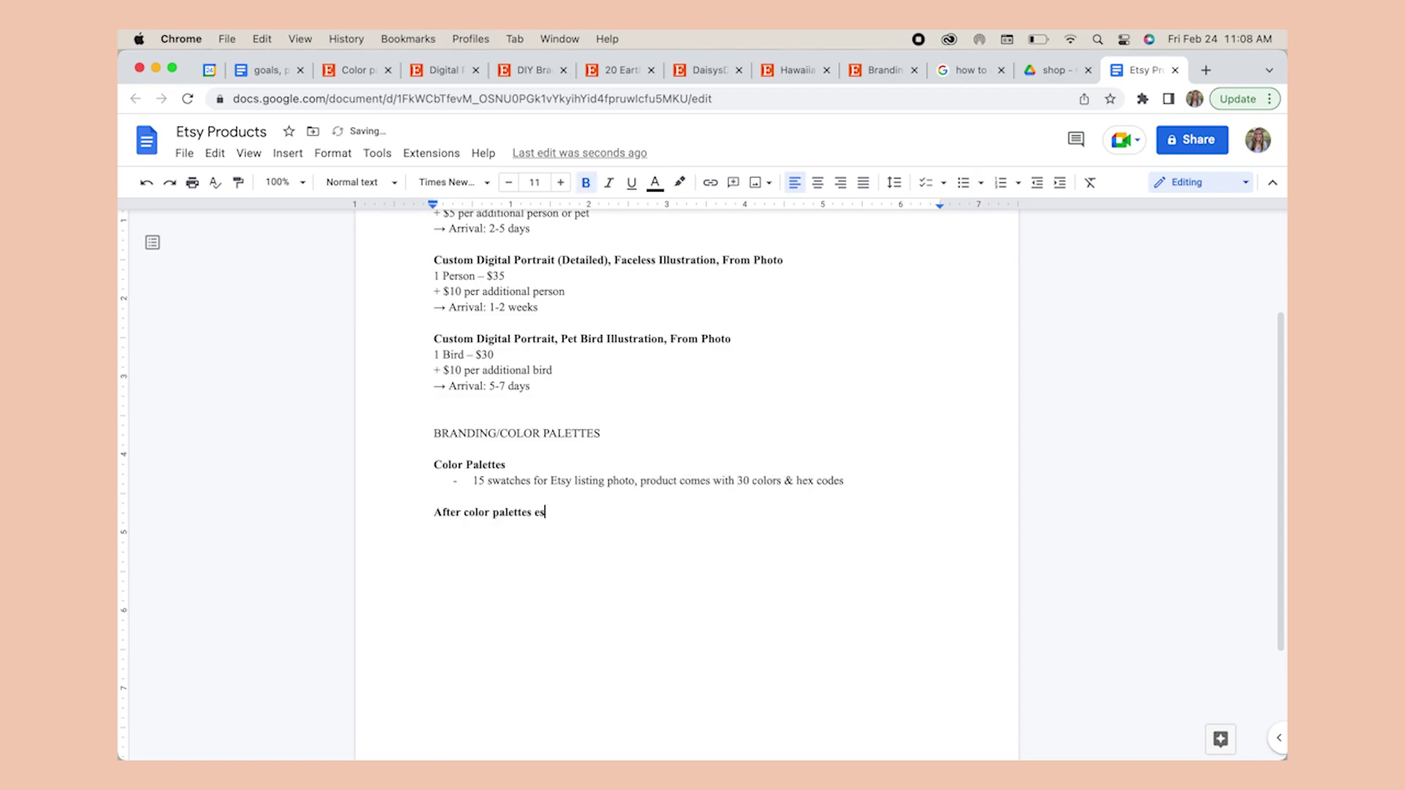
{"action": "type", "text": "-"}
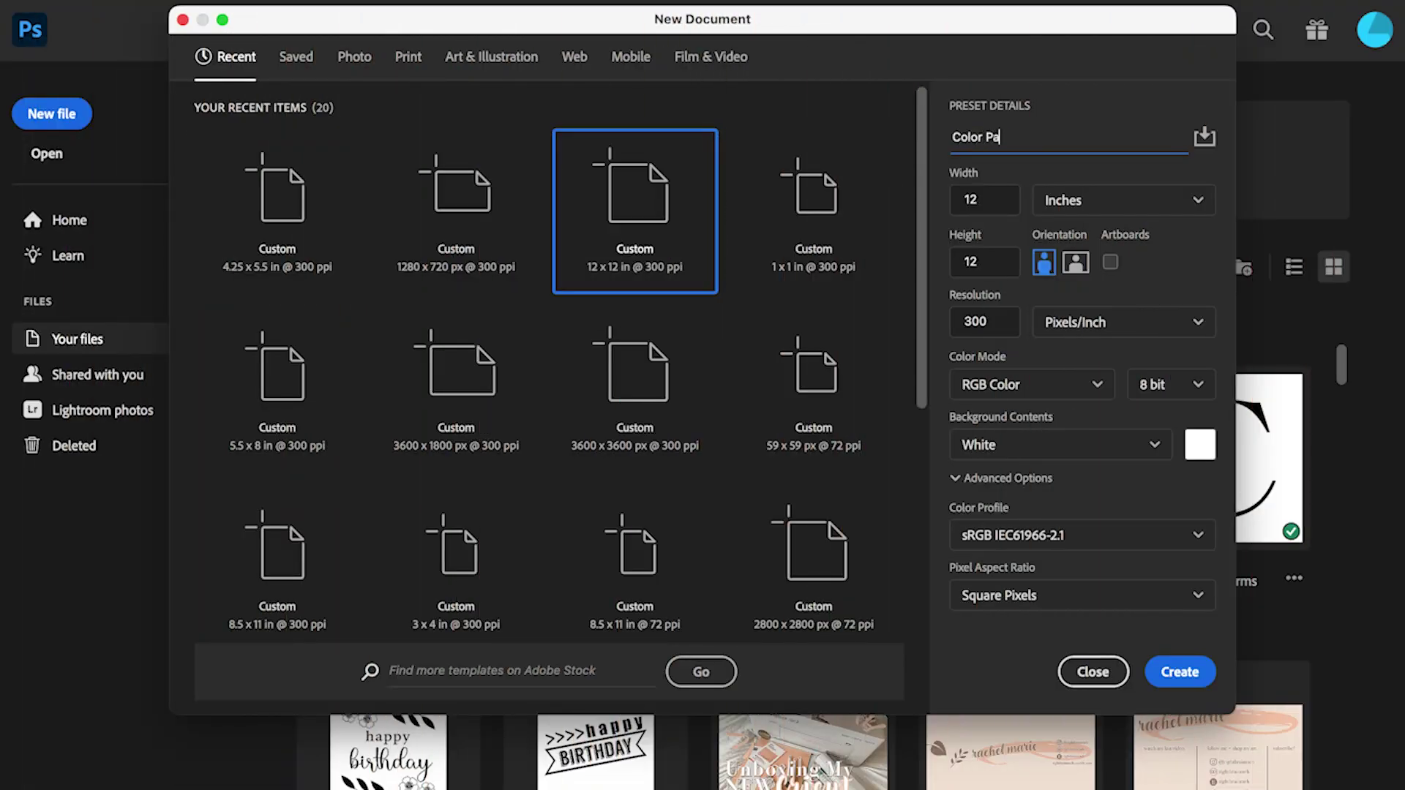
- In Photoshop, create the 12 × 12 in, 300 ppi document "Color Palettes (Etsy)" and place a brown circle about 510 px wide near the canvas's left edge
{"action": "left_click", "coordinate": [1176, 686]}
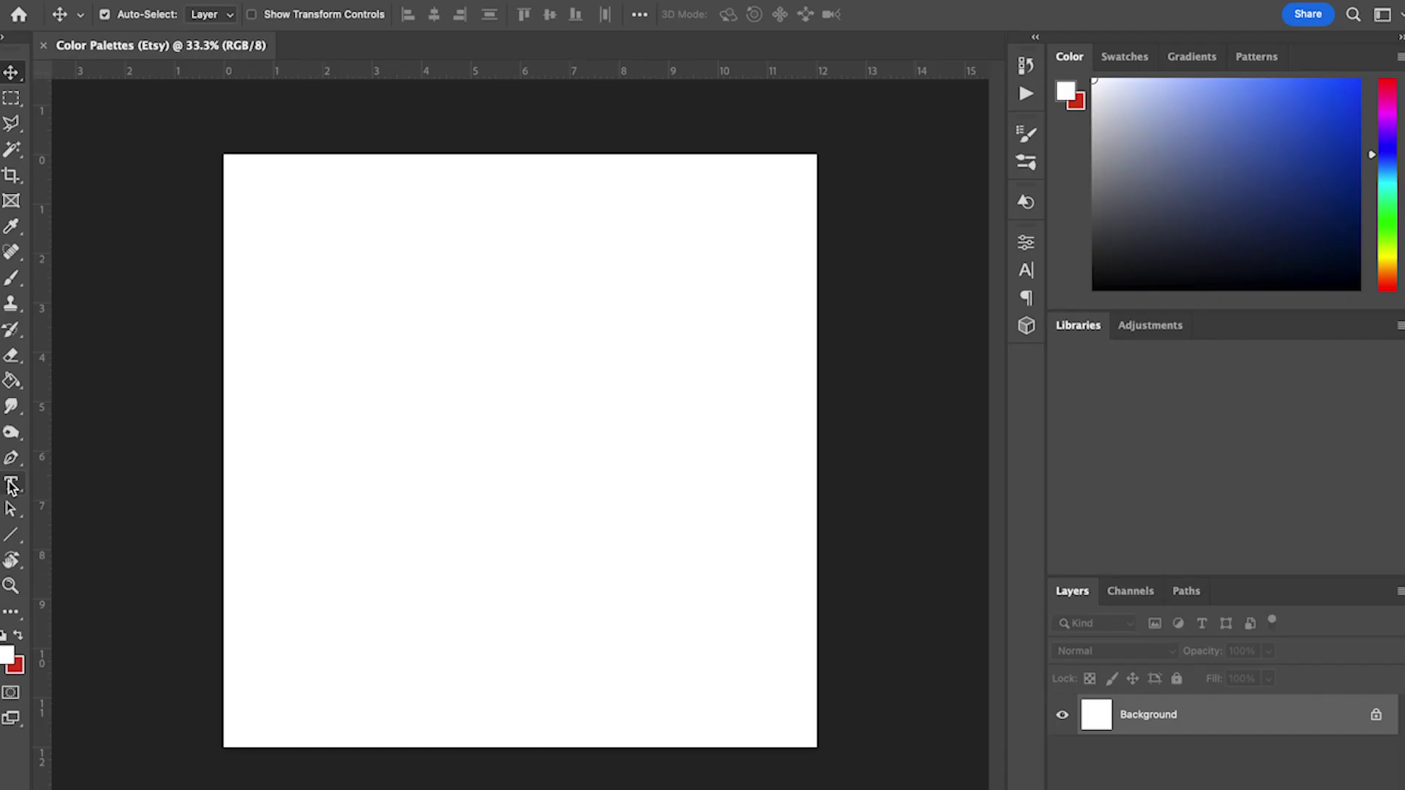
{"action": "right_click", "coordinate": [11, 534]}
{"action": "left_click", "coordinate": [87, 553]}
{"action": "mouse_move", "coordinate": [309, 353]}
{"action": "left_mouse_down"}
{"action": "mouse_move", "coordinate": [432, 449]}
{"action": "mouse_move", "coordinate": [414, 436]}
{"action": "left_mouse_up"}
{"action": "scroll", "coordinate": [802, 424], "scroll_direction": "down", "scroll_amount": 3}
{"action": "left_click", "coordinate": [795, 344]}
{"action": "left_click", "coordinate": [849, 447]}
{"action": "left_click", "coordinate": [943, 319]}
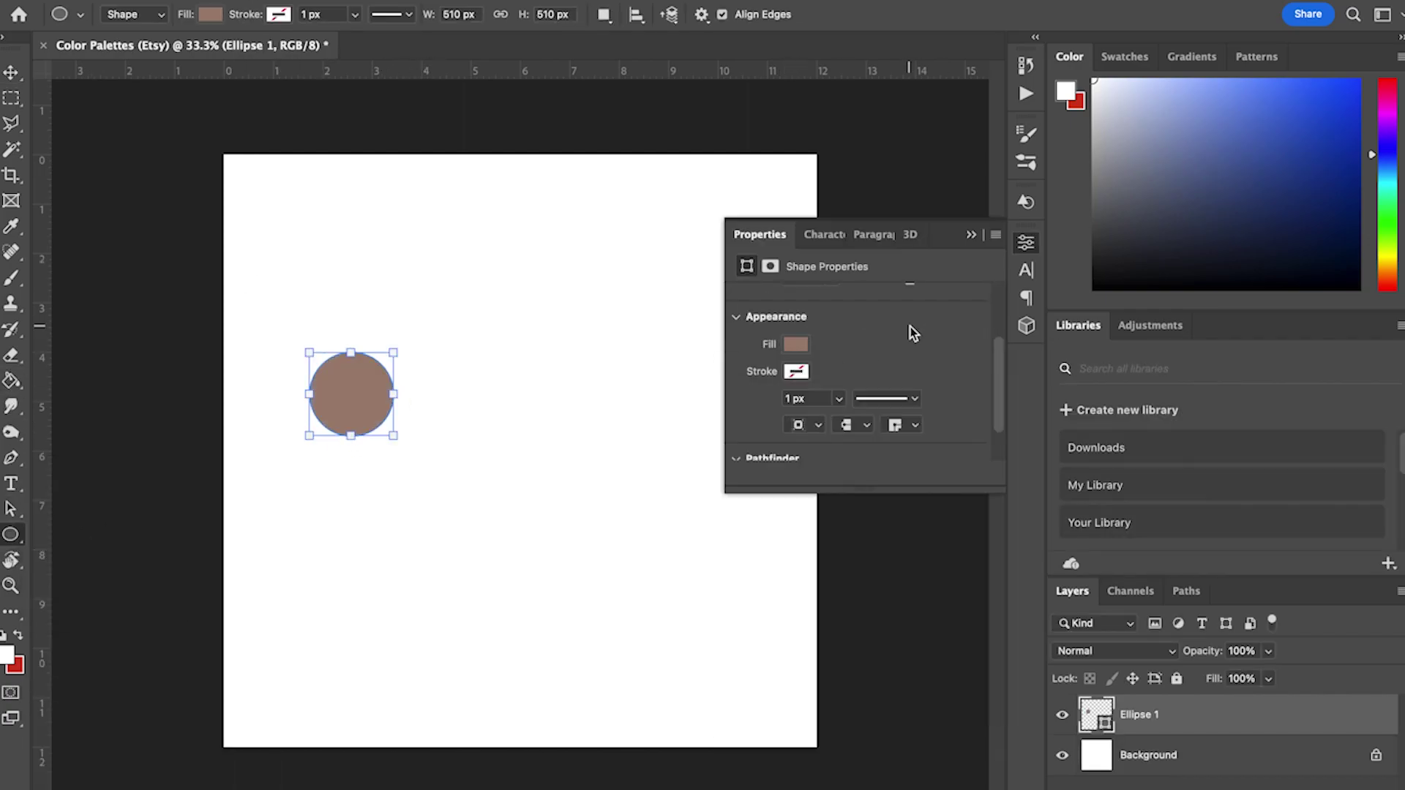
{"action": "key", "text": "v"}
{"action": "left_click_drag", "start_coordinate": [356, 412], "coordinate": [307, 401]}
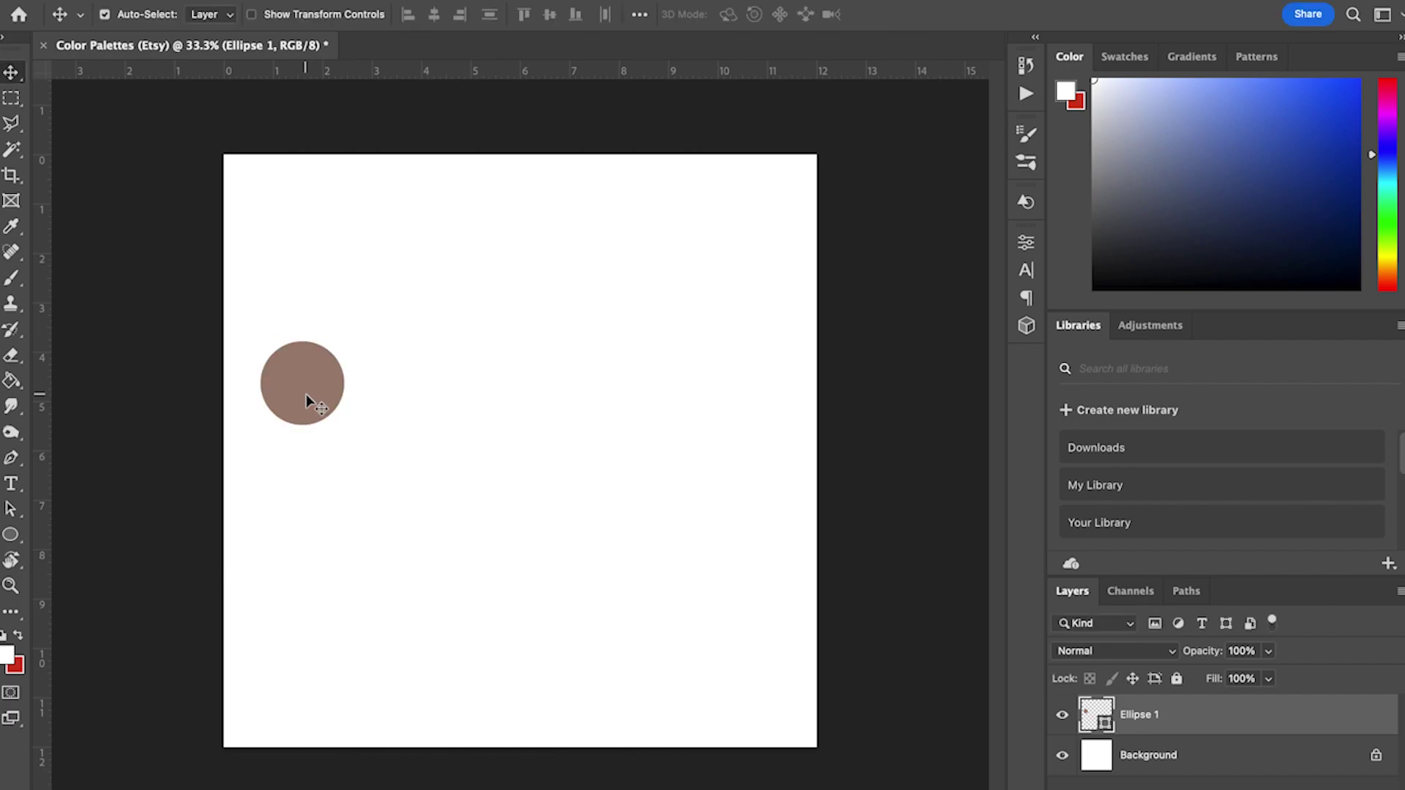
- Add the title text "Color Palette" above the circle in black (#000000) with the Bodoni 72 Book font
{"action": "key", "text": "t"}
{"action": "left_click", "coordinate": [399, 240]}
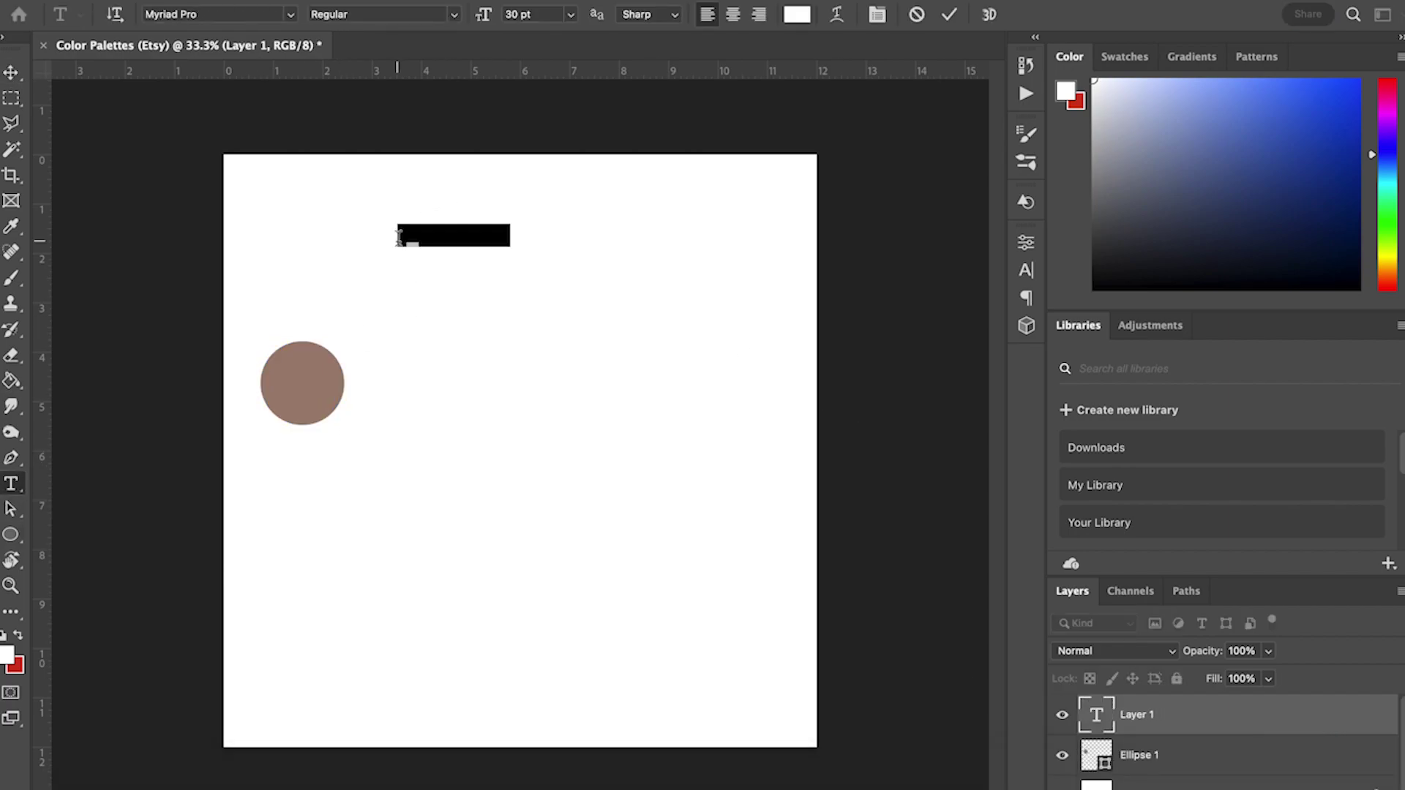
{"action": "left_click", "coordinate": [797, 15]}
{"action": "type", "text": "000000"}
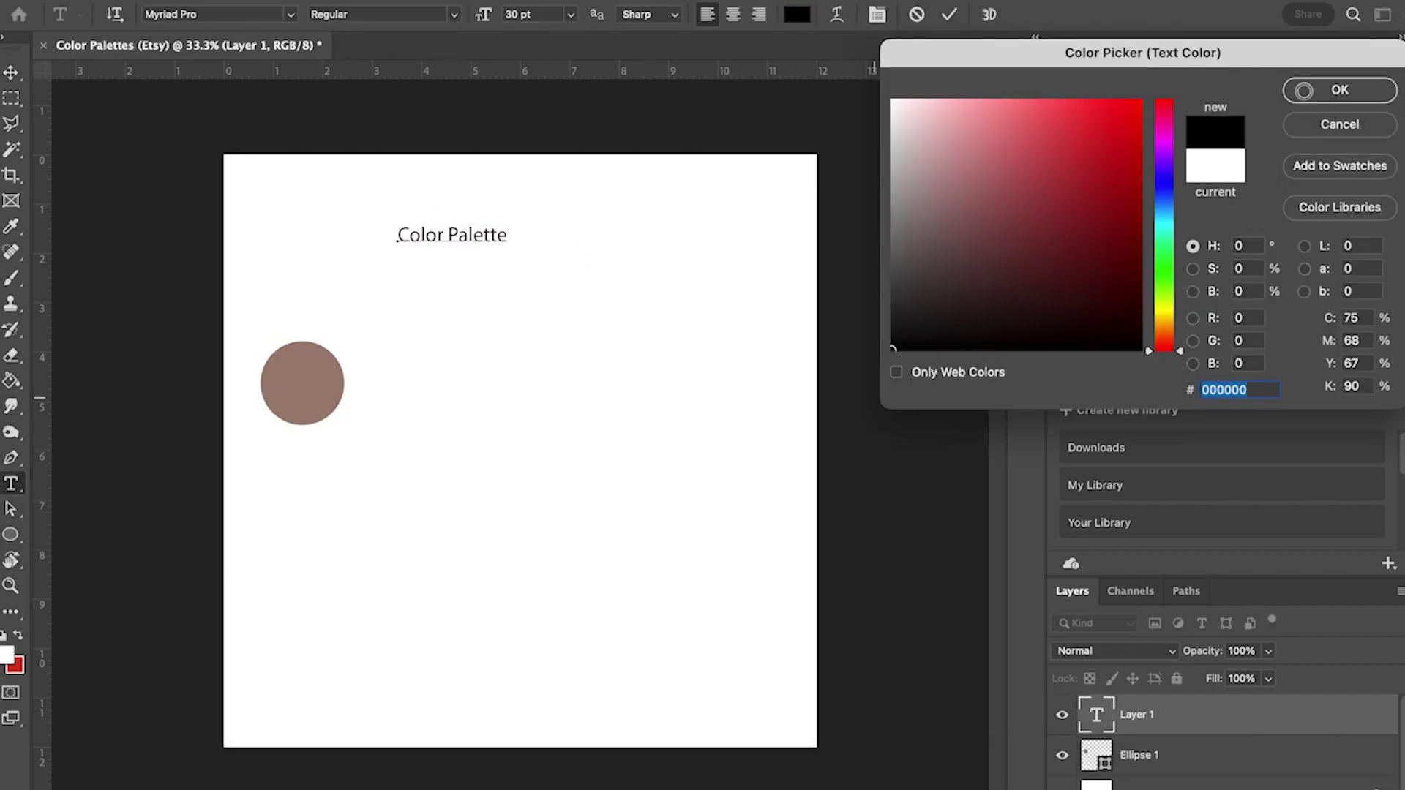
{"action": "left_click", "coordinate": [1343, 86]}
{"action": "left_click", "coordinate": [291, 14]}
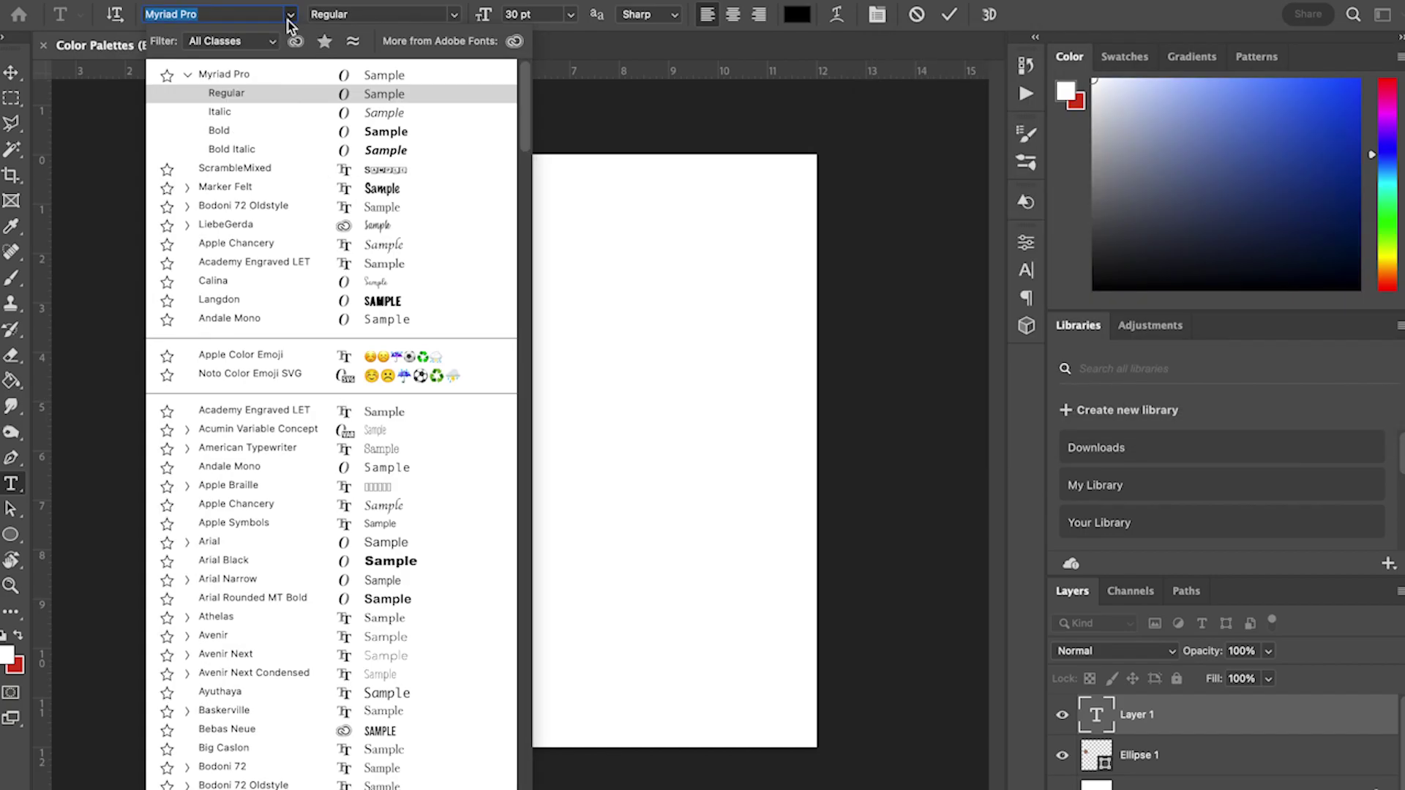
{"action": "left_click", "coordinate": [276, 764]}
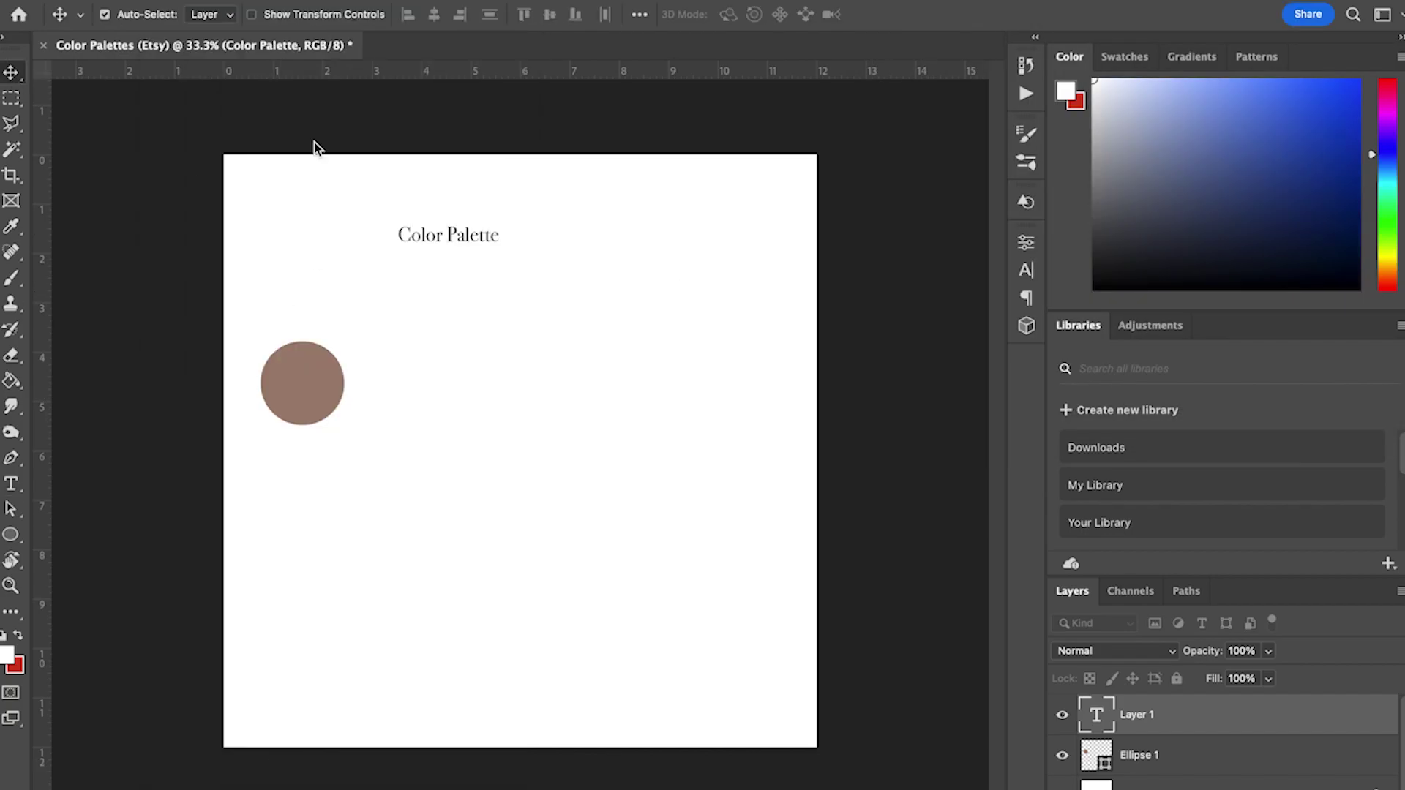
- Enlarge the "Color Palette" title and centre it near the canvas's upper edge
{"action": "key", "text": "ctrl+t"}
{"action": "left_click_drag", "start_coordinate": [505, 249], "coordinate": [594, 247]}
{"action": "key", "text": "Return"}
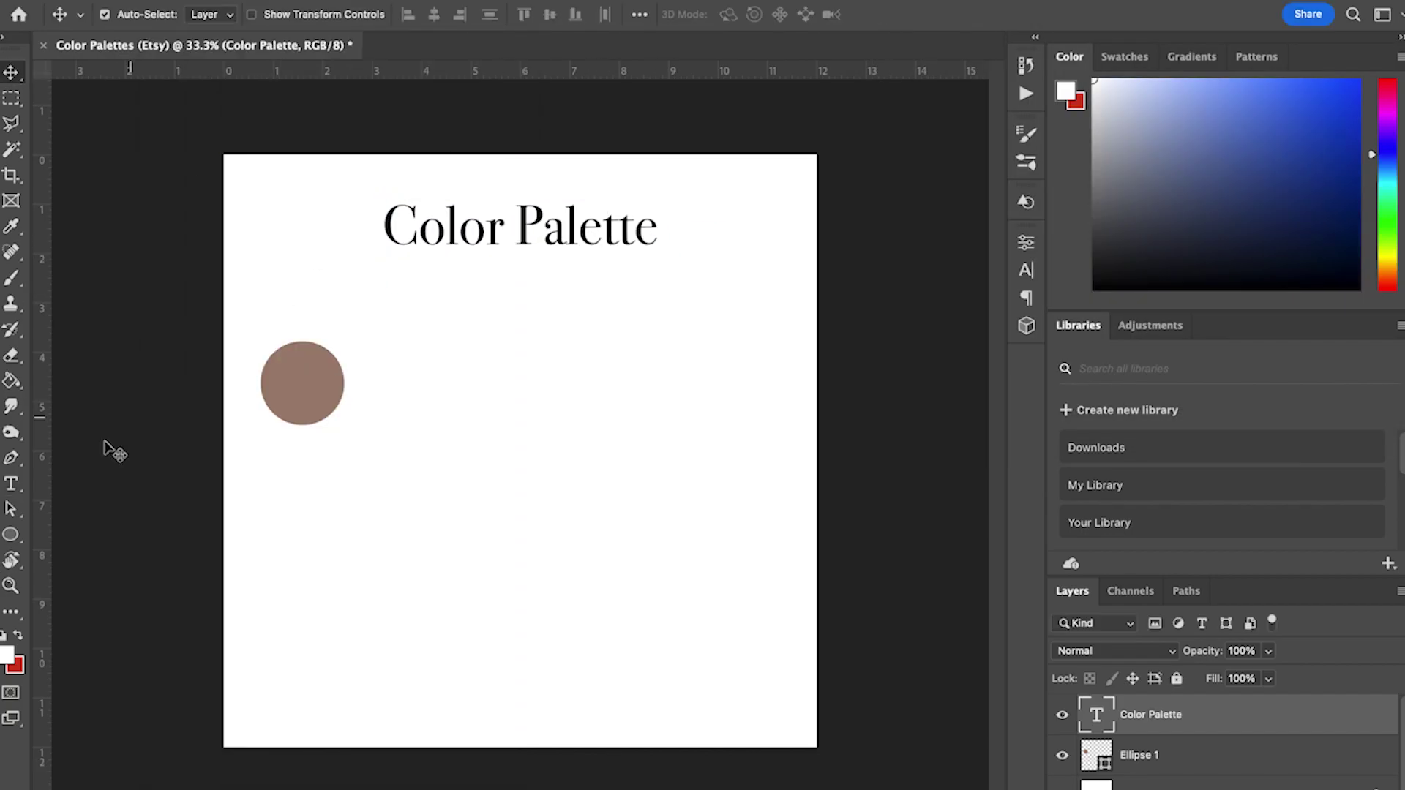
- Draw a horizontal black line about 3906 px long across the title, extending past both canvas edges
{"action": "right_click", "coordinate": [11, 534]}
{"action": "left_click", "coordinate": [73, 595]}
{"action": "left_click_drag", "start_coordinate": [208, 218], "coordinate": [851, 217]}
{"action": "left_click", "coordinate": [796, 399]}
{"action": "left_click", "coordinate": [748, 505]}
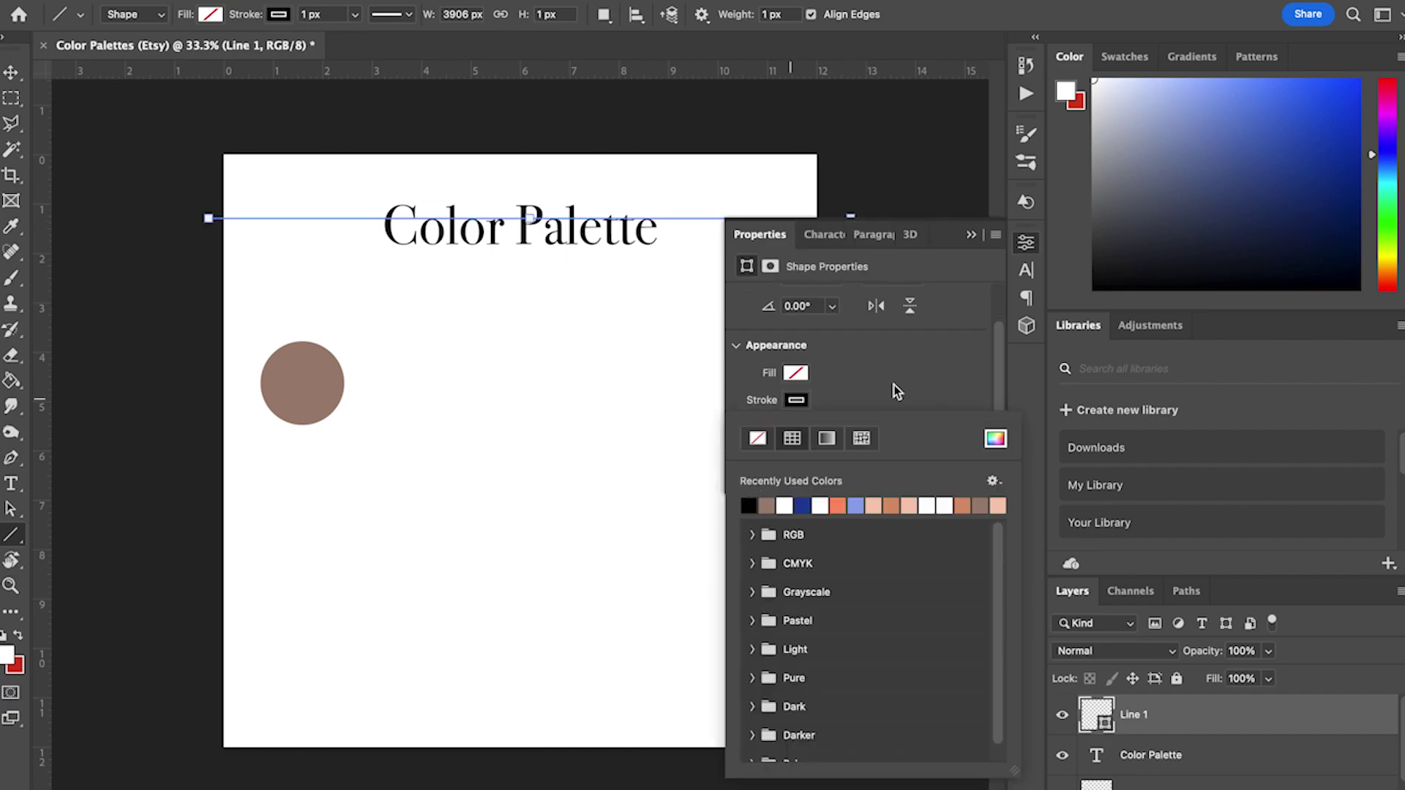
- Set the line's stroke width to 10 px and shift the line down slightly to the title's mid-height
{"action": "scroll", "coordinate": [893, 384], "scroll_direction": "down", "scroll_amount": 3}
{"action": "left_click", "coordinate": [808, 377]}
{"action": "left_click", "coordinate": [806, 411]}
{"action": "left_click", "coordinate": [838, 351]}
{"action": "left_click", "coordinate": [792, 353]}
{"action": "type", "text": "0"}
{"action": "double_click", "coordinate": [791, 354]}
{"action": "type", "text": "20"}
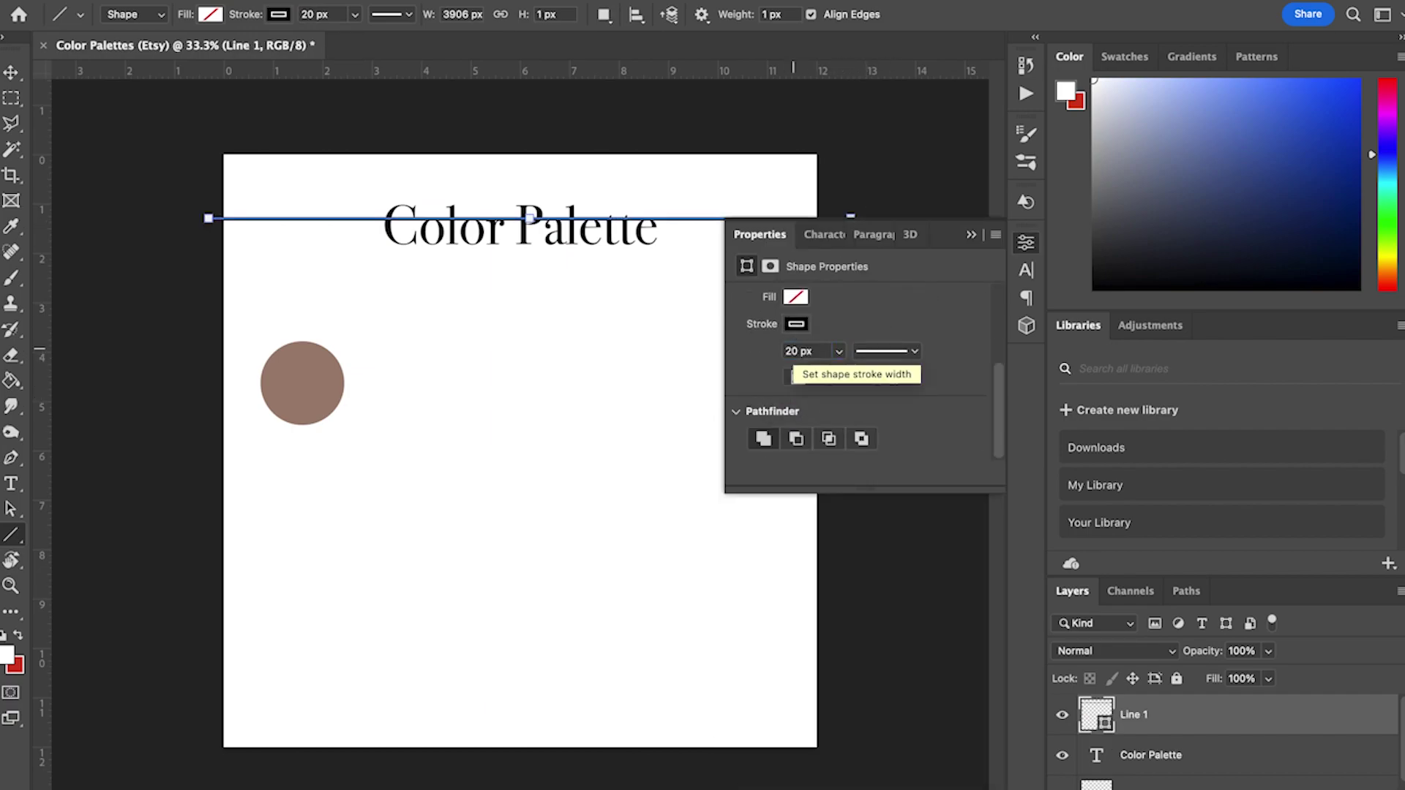
{"action": "double_click", "coordinate": [789, 353]}
{"action": "type", "text": "10"}
{"action": "left_click", "coordinate": [970, 234]}
{"action": "key", "text": "v"}
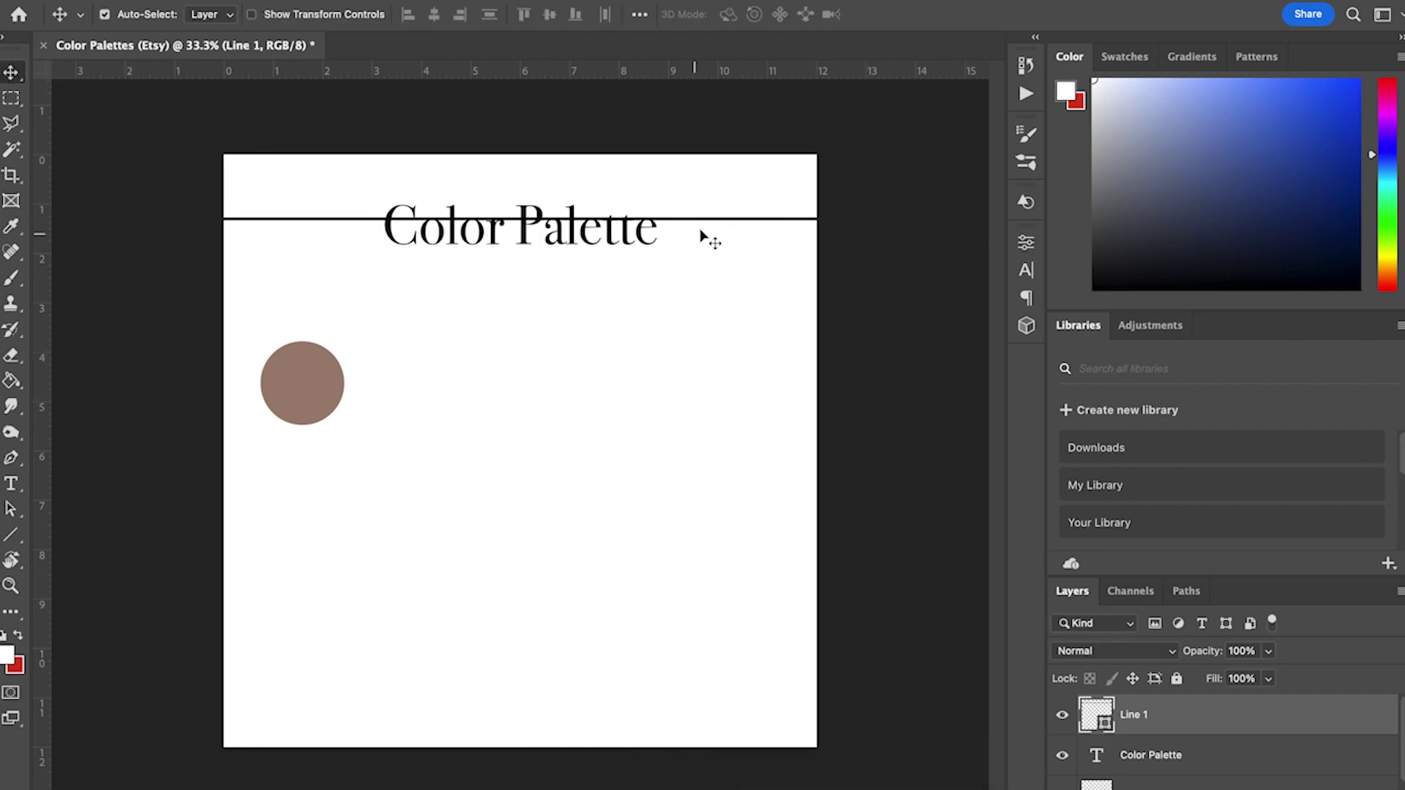
{"action": "left_click_drag", "start_coordinate": [704, 231], "coordinate": [732, 234]}
- Rasterize the line and delete the stretch of it that runs behind the title text
{"action": "right_click", "coordinate": [921, 718]}
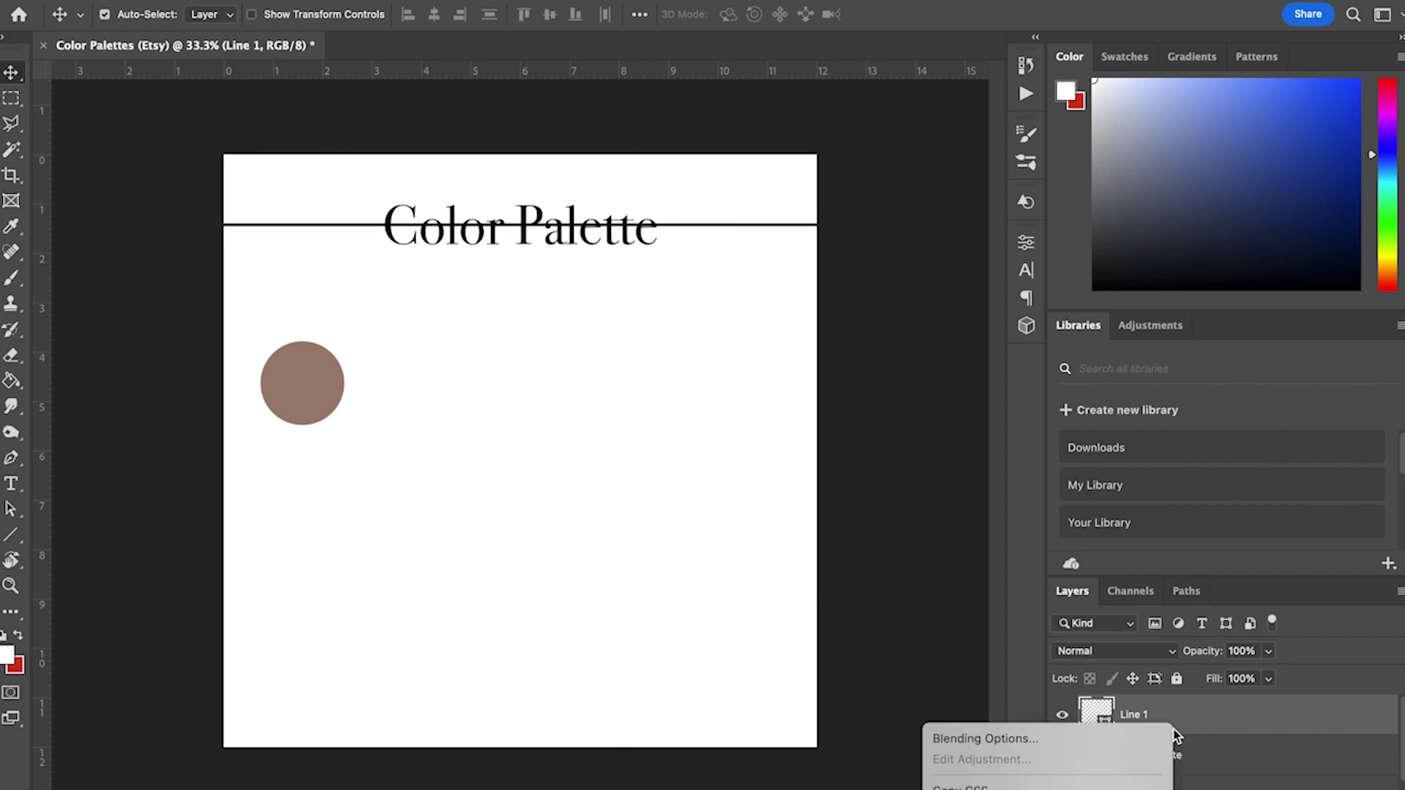
{"action": "left_click", "coordinate": [973, 728]}
{"action": "key", "text": "m"}
{"action": "left_click_drag", "start_coordinate": [378, 213], "coordinate": [483, 240]}
{"action": "left_click_drag", "start_coordinate": [573, 235], "coordinate": [662, 241]}
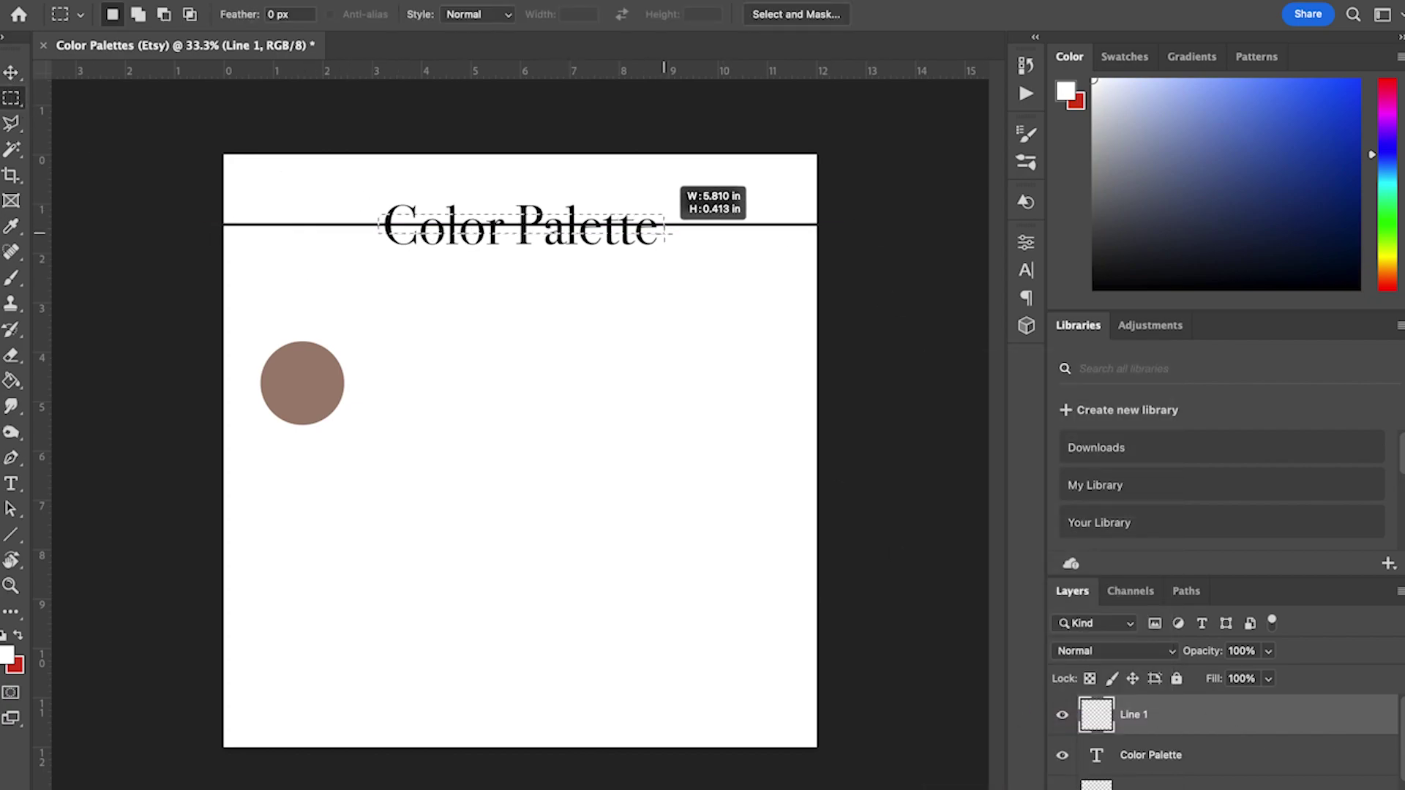
{"action": "key", "text": "Delete"}
{"action": "key", "text": "ctrl+d"}
{"action": "key", "text": "v"}
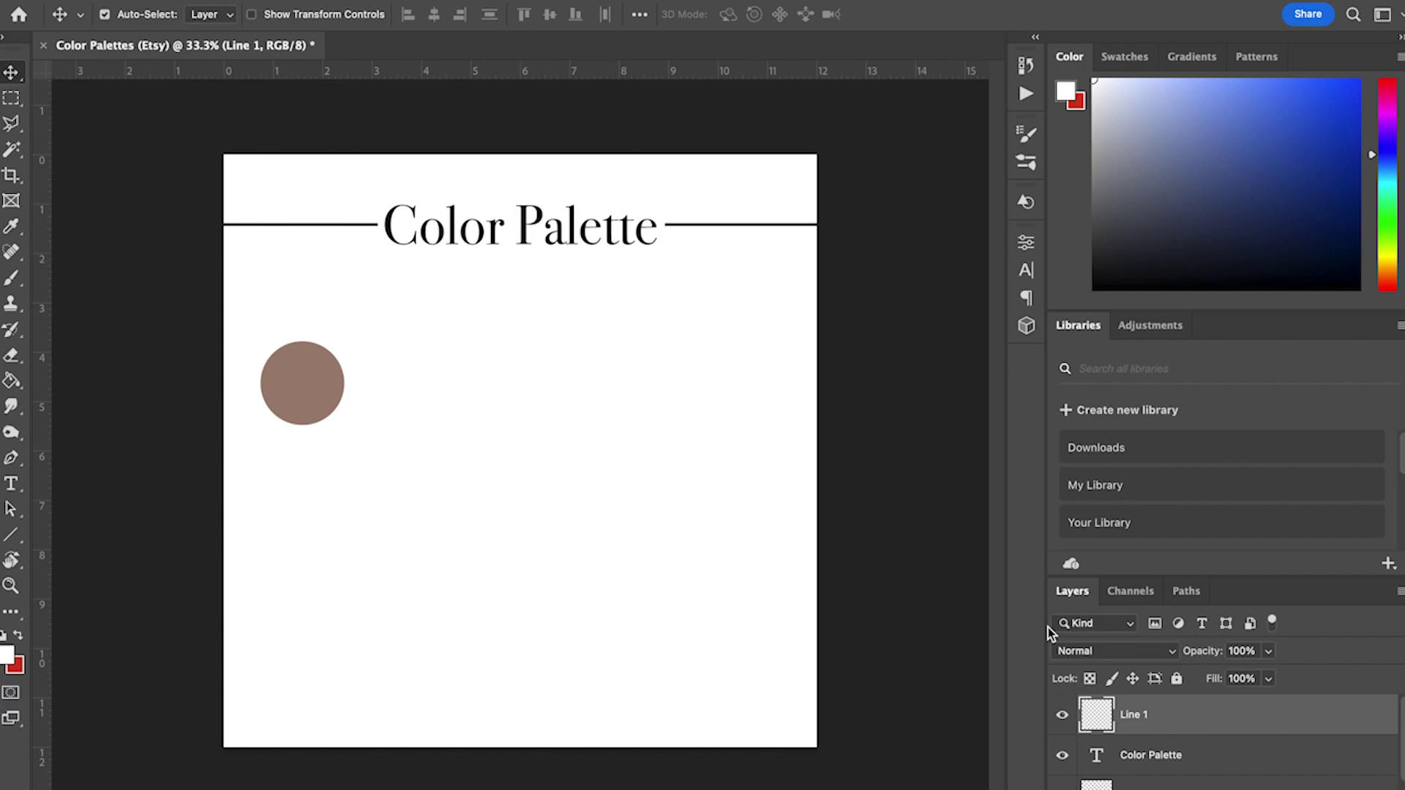
- Add a "HEX: #" text label below the brown circle
{"action": "left_click", "coordinate": [1150, 754], "text": "ctrl"}
{"action": "left_click", "coordinate": [1178, 783]}
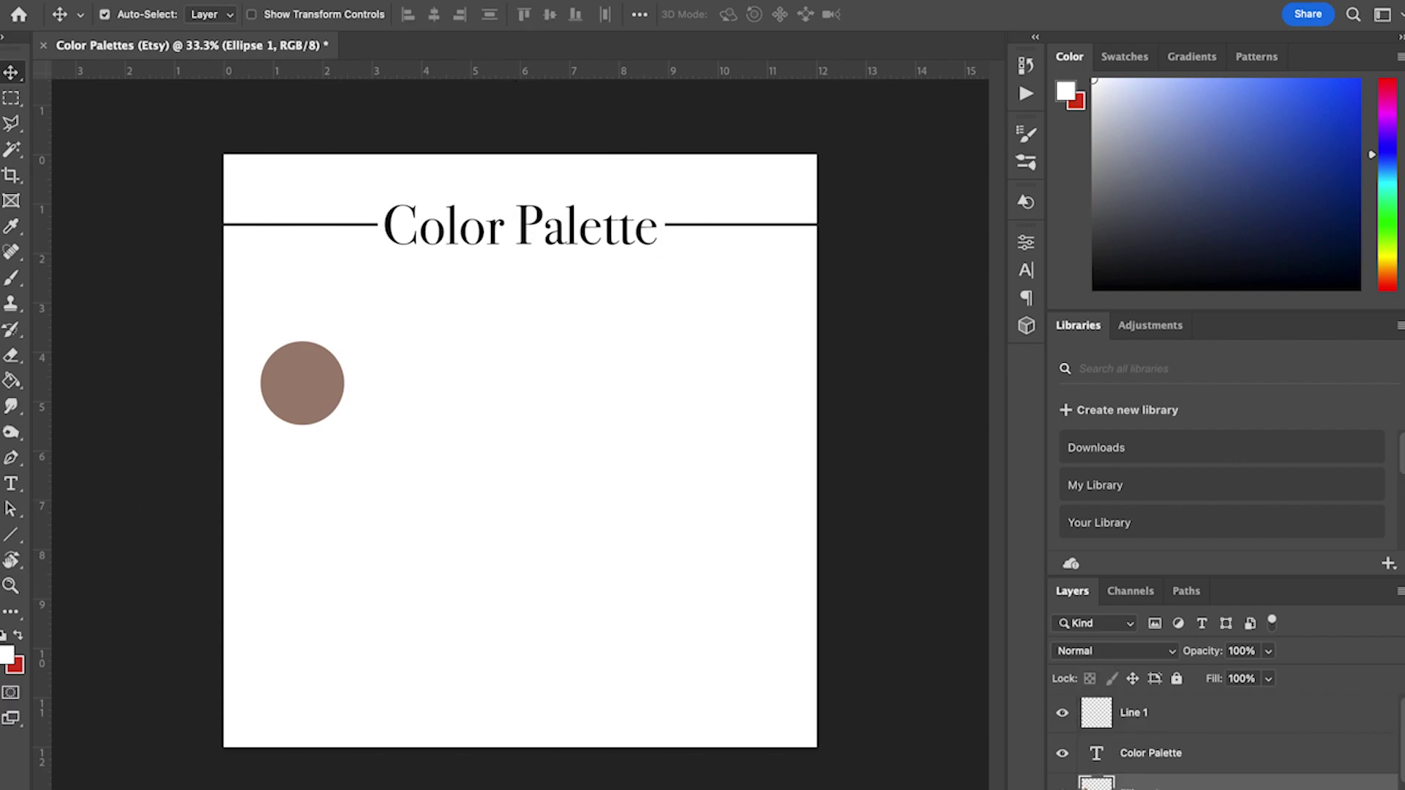
{"action": "key", "text": "ctrl+shift+alt+n"}
{"action": "left_click", "coordinate": [11, 483]}
{"action": "left_click", "coordinate": [293, 491]}
{"action": "type", "text": "HEX: #"}
- Copy the hex code a18474 from the circle's fill colour
{"action": "left_click", "coordinate": [11, 73]}
{"action": "left_click", "coordinate": [280, 370]}
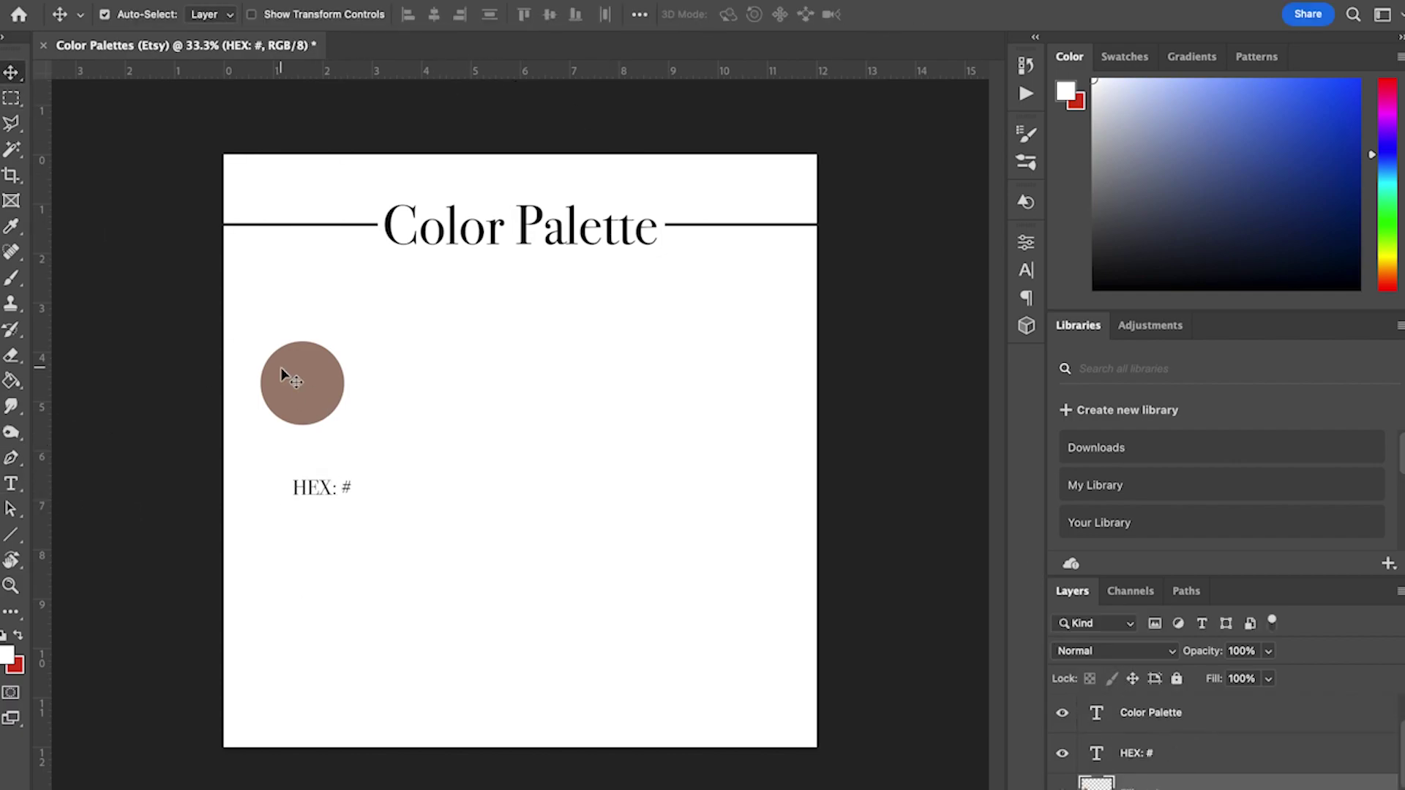
{"action": "left_click", "coordinate": [1026, 242]}
{"action": "left_click", "coordinate": [795, 439]}
{"action": "left_click", "coordinate": [995, 478]}
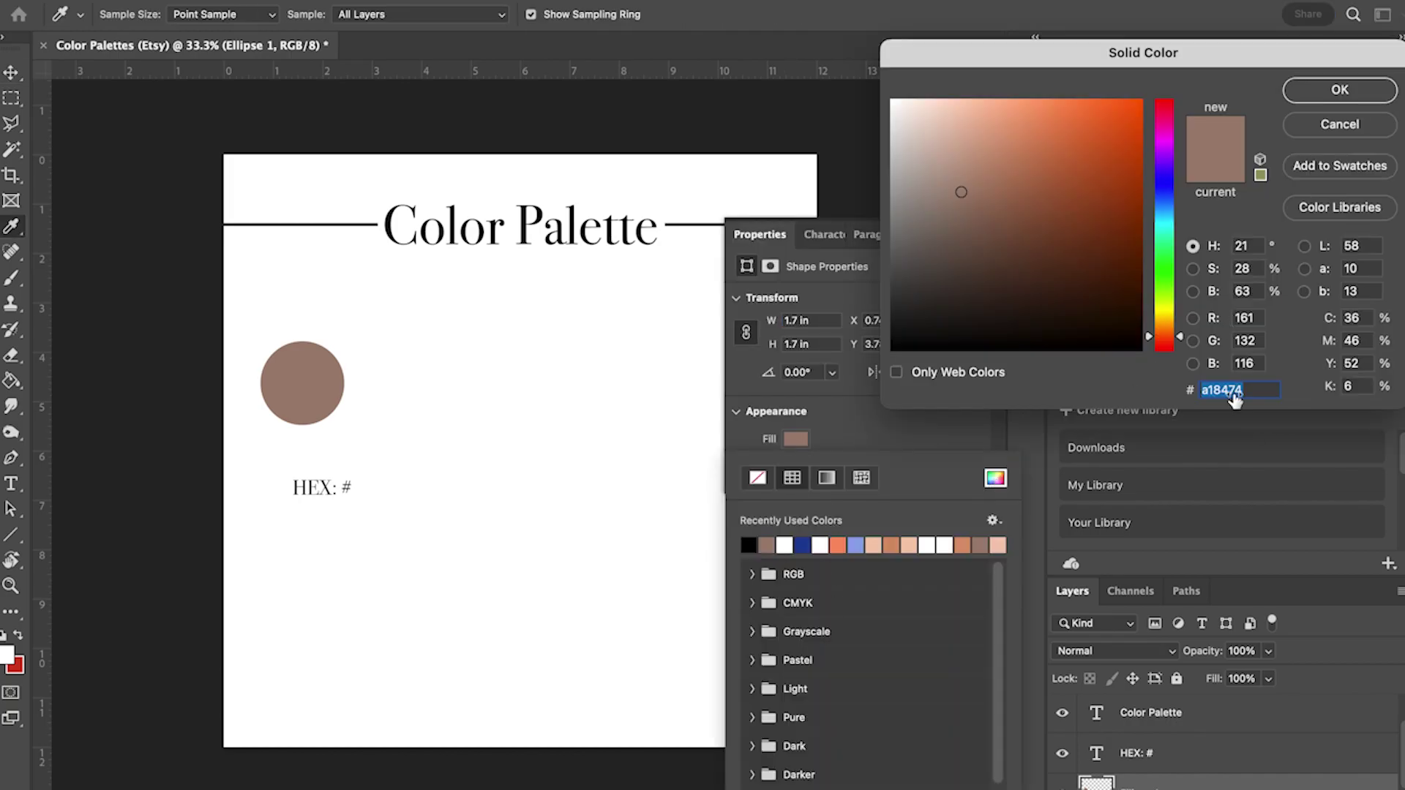
{"action": "key", "text": "super+c"}
{"action": "key", "text": "Return"}
{"action": "left_click", "coordinate": [981, 232]}
- Append the copied code to the label below the circle so it reads "HEX: #a18474"
{"action": "double_click", "coordinate": [329, 489]}
{"action": "left_click", "coordinate": [351, 489]}
{"action": "key", "text": "super+v"}
{"action": "left_click", "coordinate": [372, 556]}
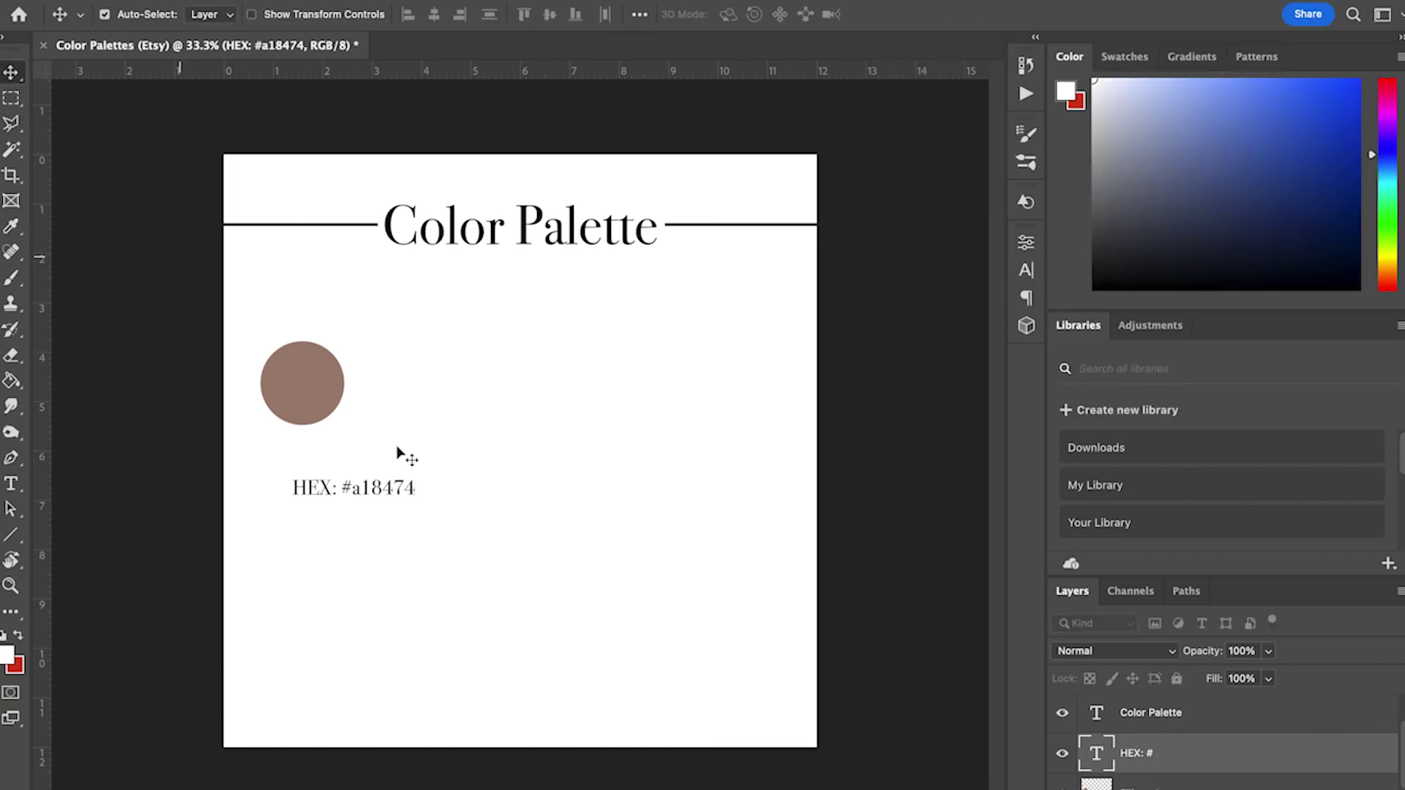
- Shrink the hex label to about the circle's width and centre it directly beneath the circle
{"action": "key", "text": "super+t"}
{"action": "left_click_drag", "start_coordinate": [416, 498], "coordinate": [369, 488]}
{"action": "left_click_drag", "start_coordinate": [348, 489], "coordinate": [320, 451]}
{"action": "left_click", "coordinate": [341, 549]}
- Recolour the hex label's text from black to a medium grey
{"action": "double_click", "coordinate": [305, 446]}
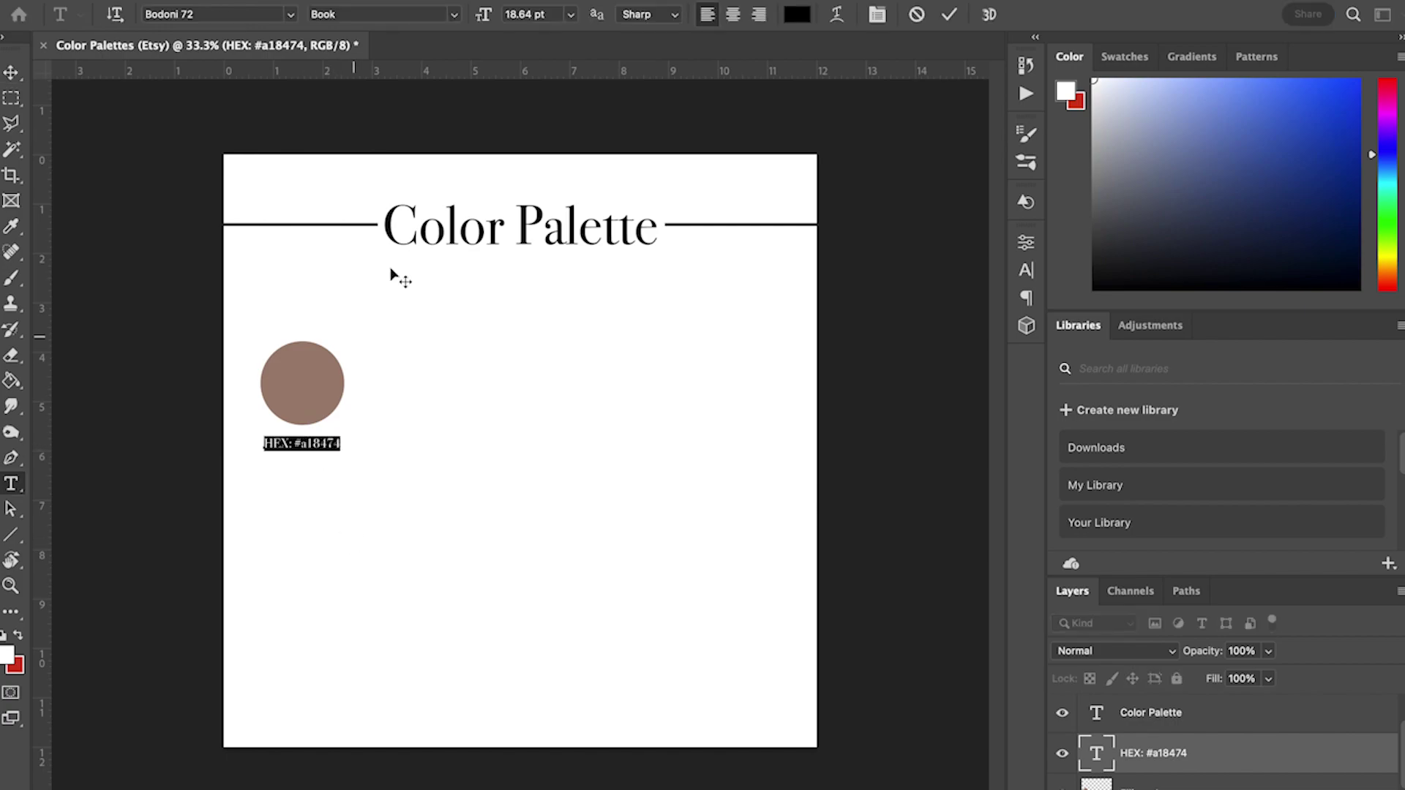
{"action": "left_click", "coordinate": [797, 14]}
{"action": "left_click_drag", "start_coordinate": [888, 338], "coordinate": [885, 256]}
{"action": "key", "text": "Return"}
{"action": "left_click", "coordinate": [340, 493]}
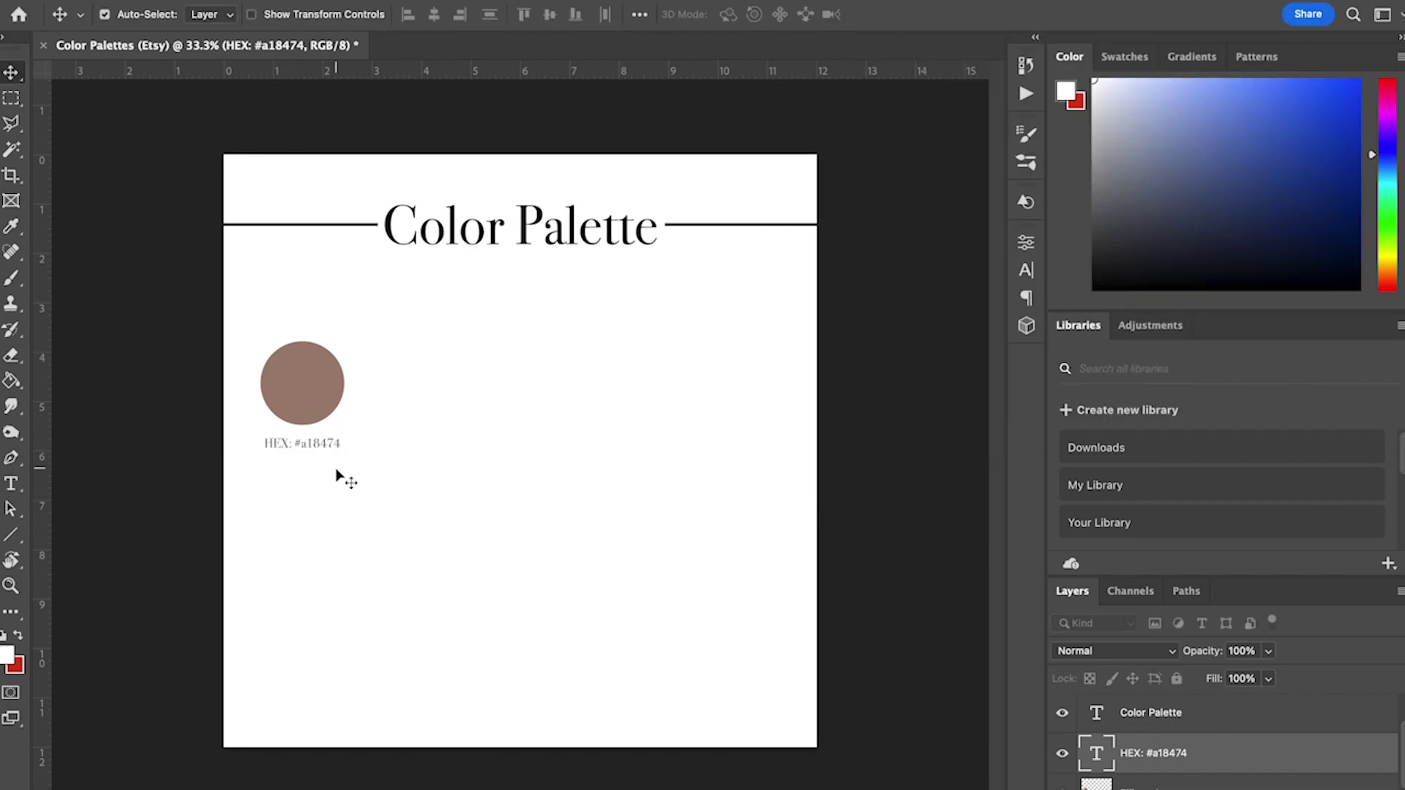
- Move the hex label closer to the circle and shift both together up and slightly left
{"action": "key", "text": "shift+Up"}
{"action": "key", "text": "shift+Up"}
{"action": "key", "text": "shift+Up"}
{"action": "key", "text": "shift+Up"}
{"action": "left_click", "coordinate": [1165, 787], "text": "shift"}
{"action": "key", "text": "super+t"}
{"action": "left_click_drag", "start_coordinate": [301, 399], "coordinate": [292, 357]}
{"action": "left_click", "coordinate": [477, 459]}
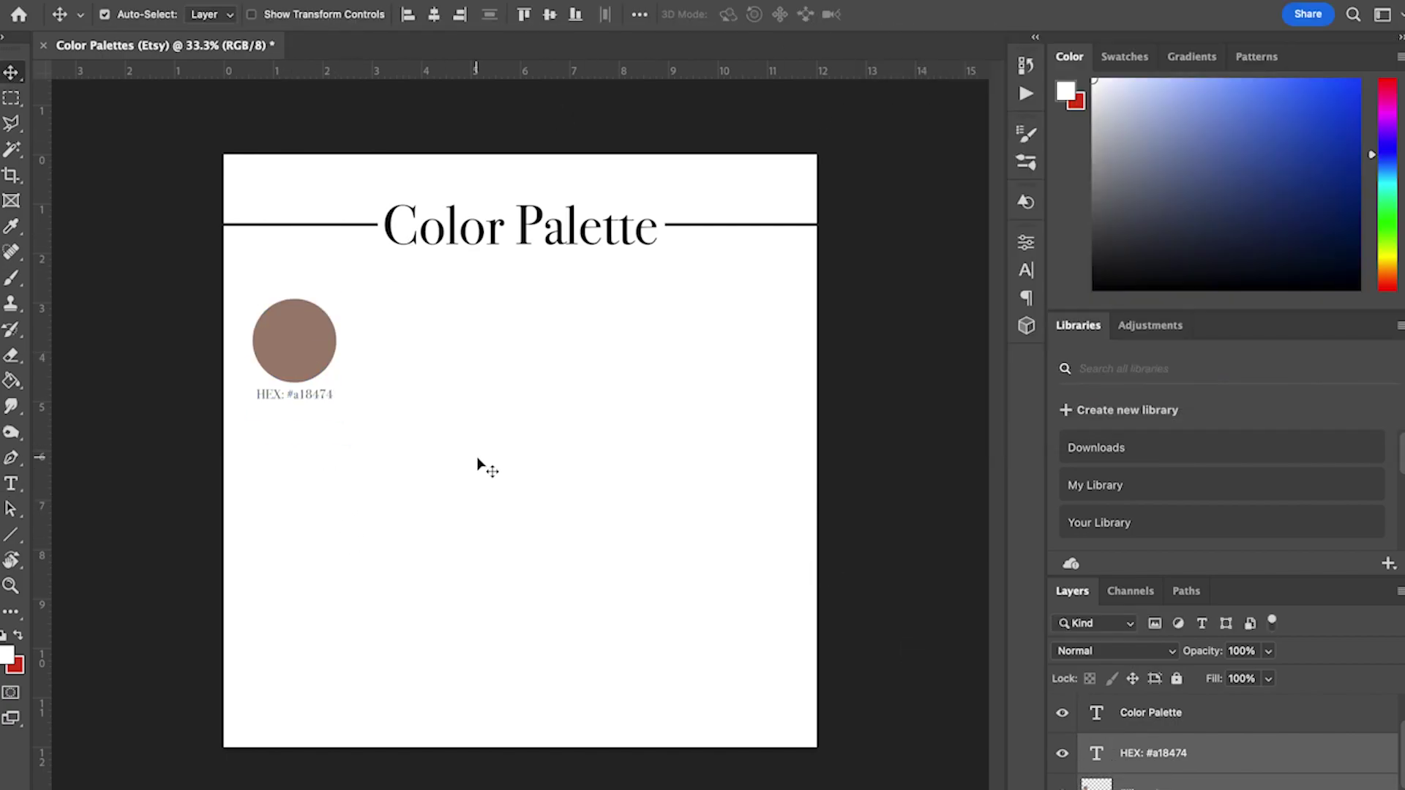
- Change the hex label's text colour to a darker grey
{"action": "left_click", "coordinate": [1179, 759]}
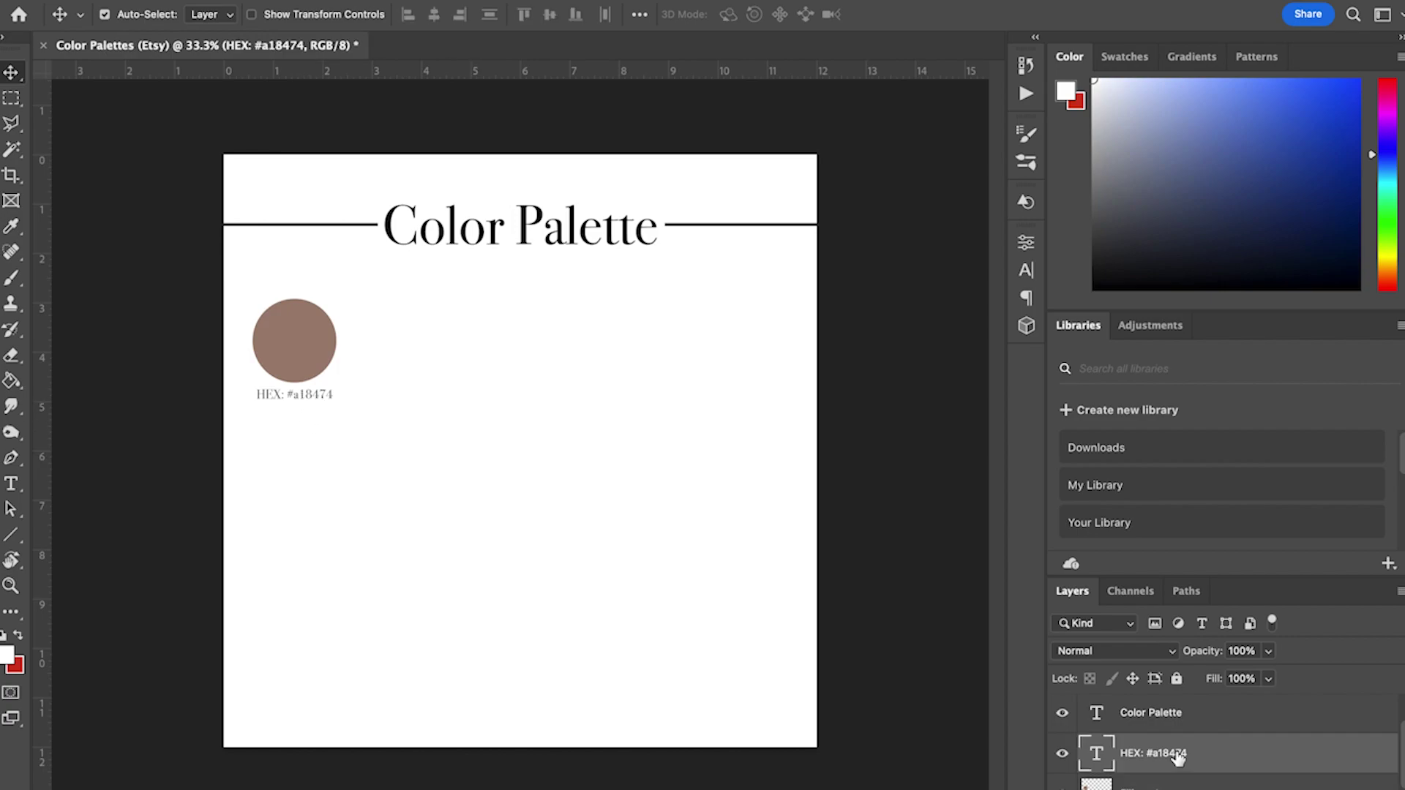
{"action": "double_click", "coordinate": [295, 398]}
{"action": "left_click", "coordinate": [797, 14]}
{"action": "left_click", "coordinate": [888, 347]}
{"action": "left_click", "coordinate": [1339, 88]}
{"action": "left_click", "coordinate": [736, 570]}
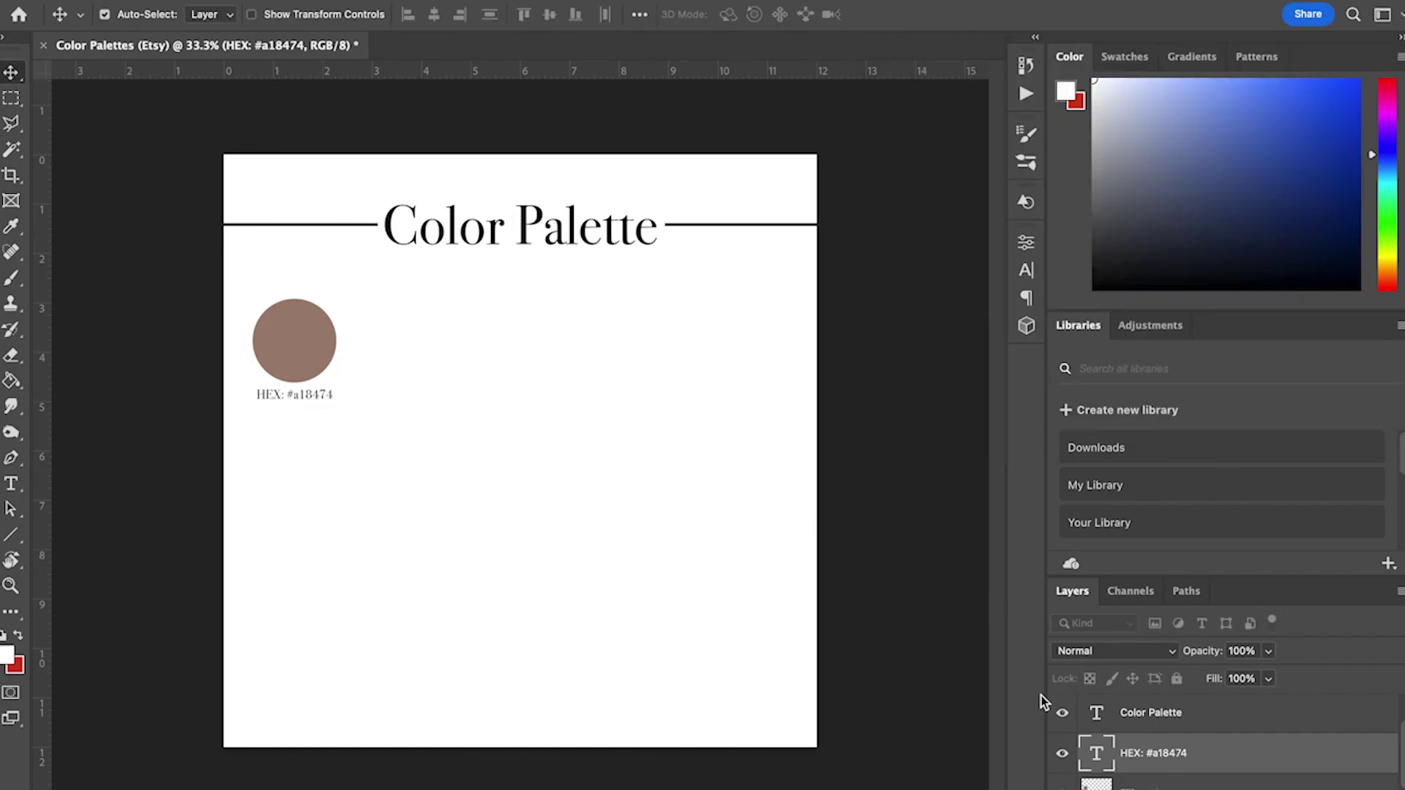
- Group the circle and its hex label into a layer group named "color"
{"action": "scroll", "coordinate": [1167, 754], "scroll_direction": "down", "scroll_amount": 1}
{"action": "left_click", "coordinate": [1166, 769], "text": "shift"}
{"action": "key", "text": "super+g"}
- Place a horizontal guide at about 2.92 in along the circle's top and duplicate the swatch group into an evenly spaced row of five
{"action": "left_click_drag", "start_coordinate": [401, 70], "coordinate": [402, 298]}
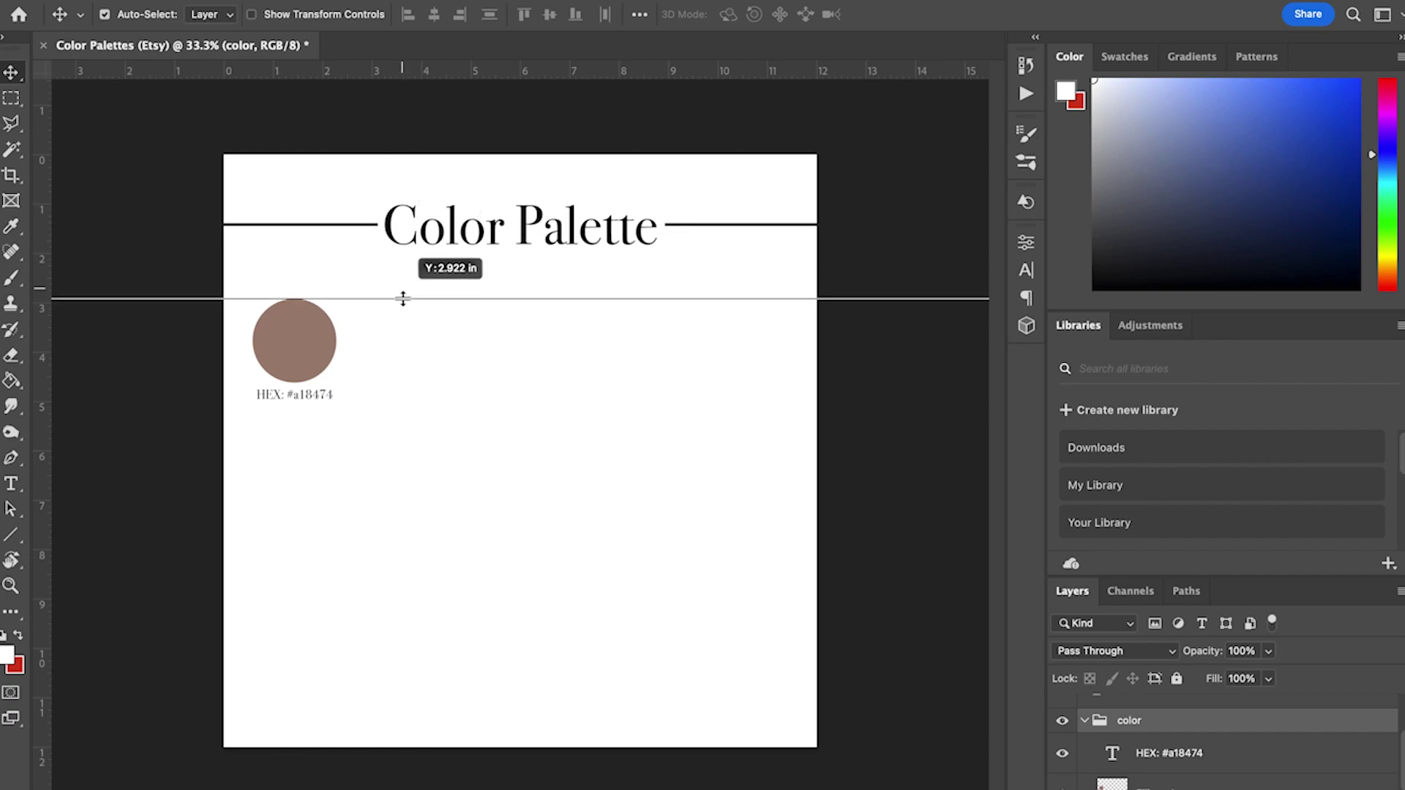
{"action": "left_click_drag", "start_coordinate": [294, 340], "coordinate": [712, 338]}
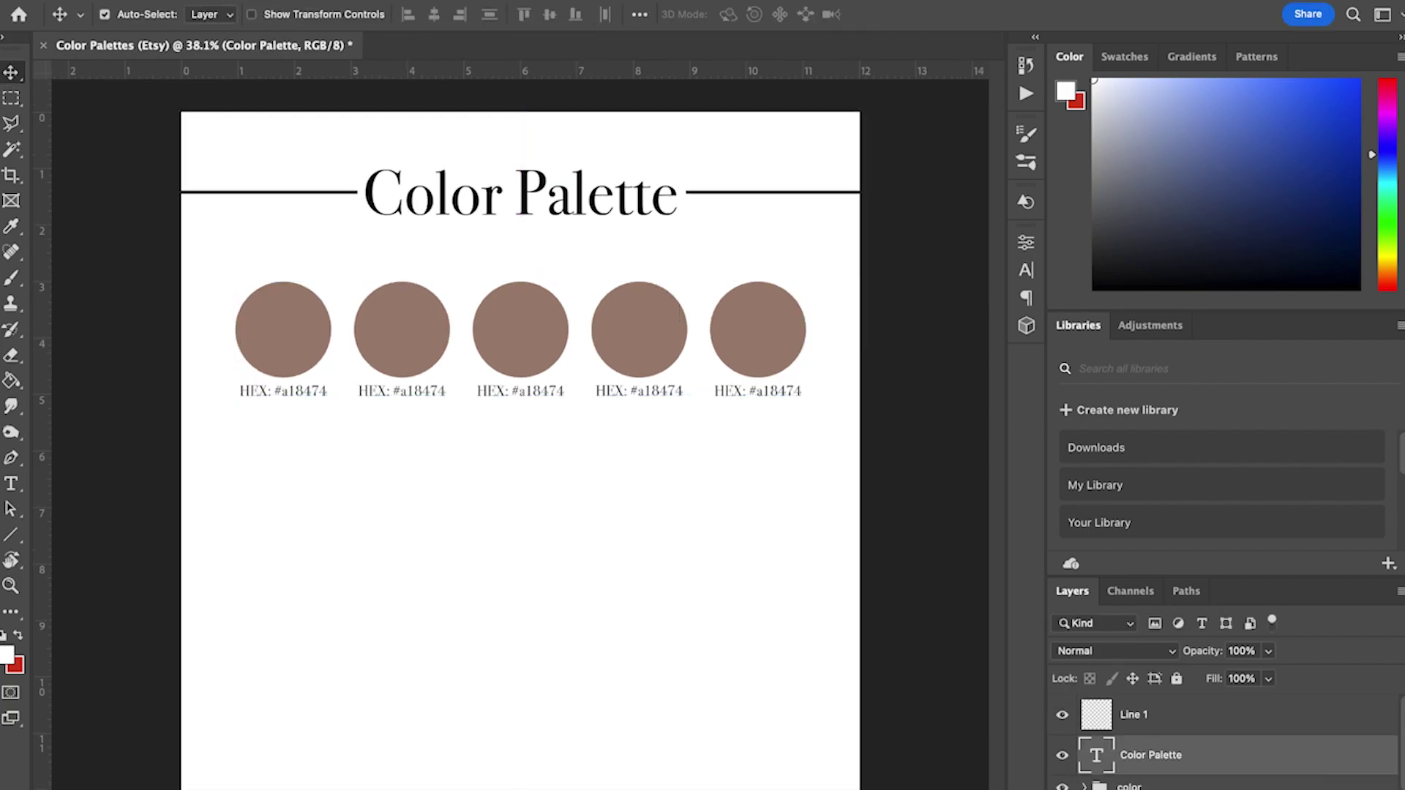
- Add a credit line with the designer's name and social handle below the swatches, set in the LiebeGerda font
{"action": "key", "text": "t"}
{"action": "left_click", "coordinate": [472, 553]}
{"action": "type", "text": "by rachel marie"}
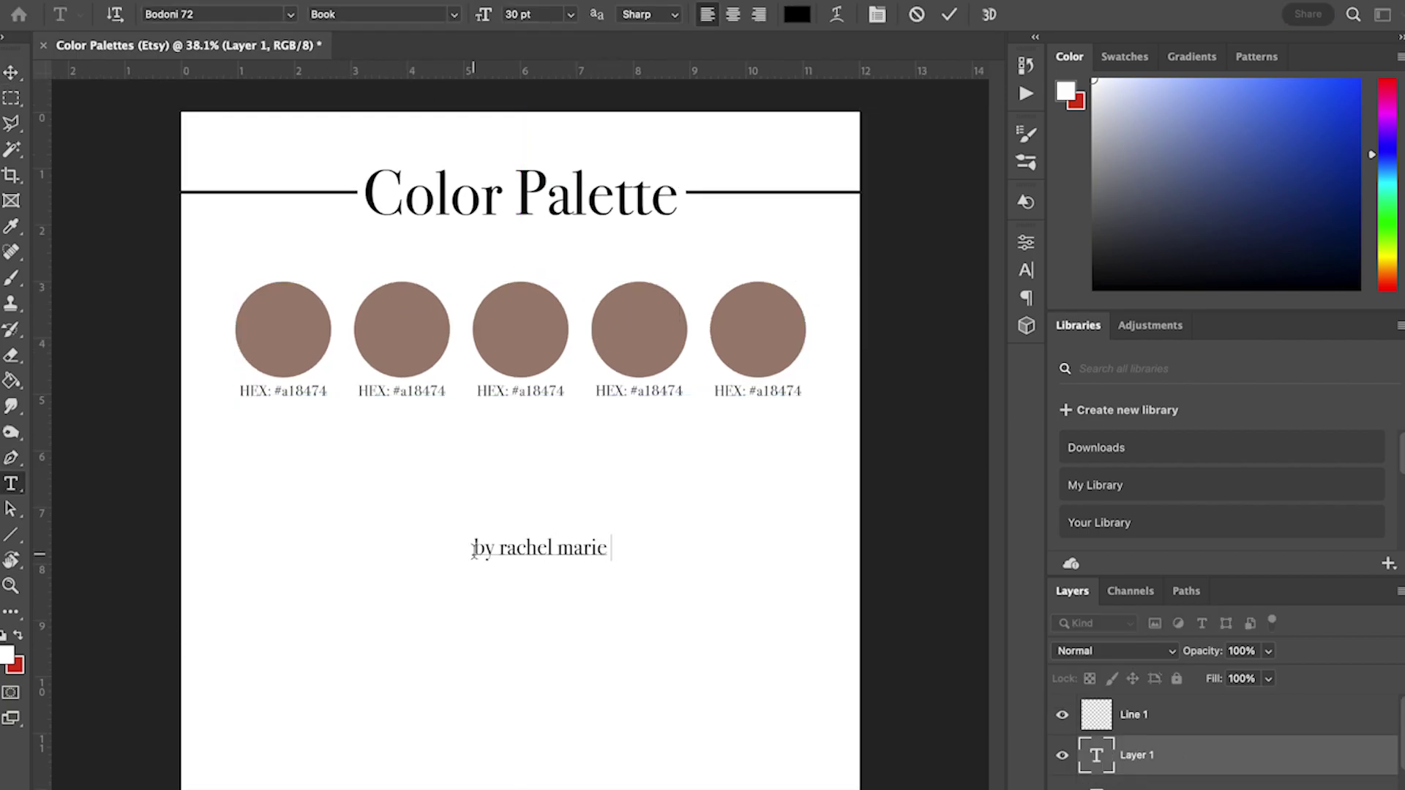
{"action": "type", "text": ")"}
{"action": "triple_click", "coordinate": [525, 549]}
{"action": "left_click", "coordinate": [291, 15]}
{"action": "left_click", "coordinate": [190, 87]}
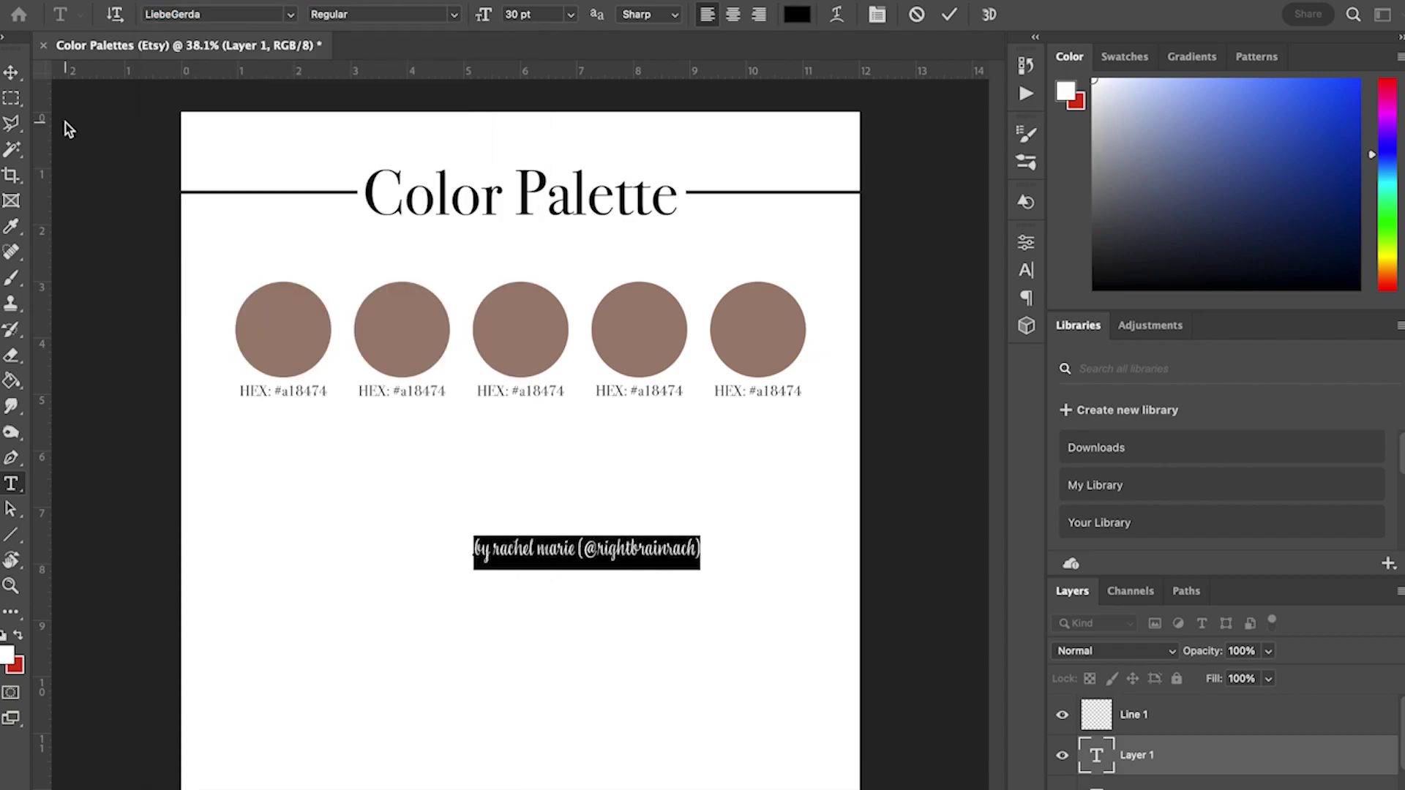
- Move the credit line up and centre it directly beneath the "Color Palette" title
{"action": "left_click", "coordinate": [11, 73]}
{"action": "key", "text": "super+t"}
{"action": "left_click_drag", "start_coordinate": [636, 559], "coordinate": [574, 251]}
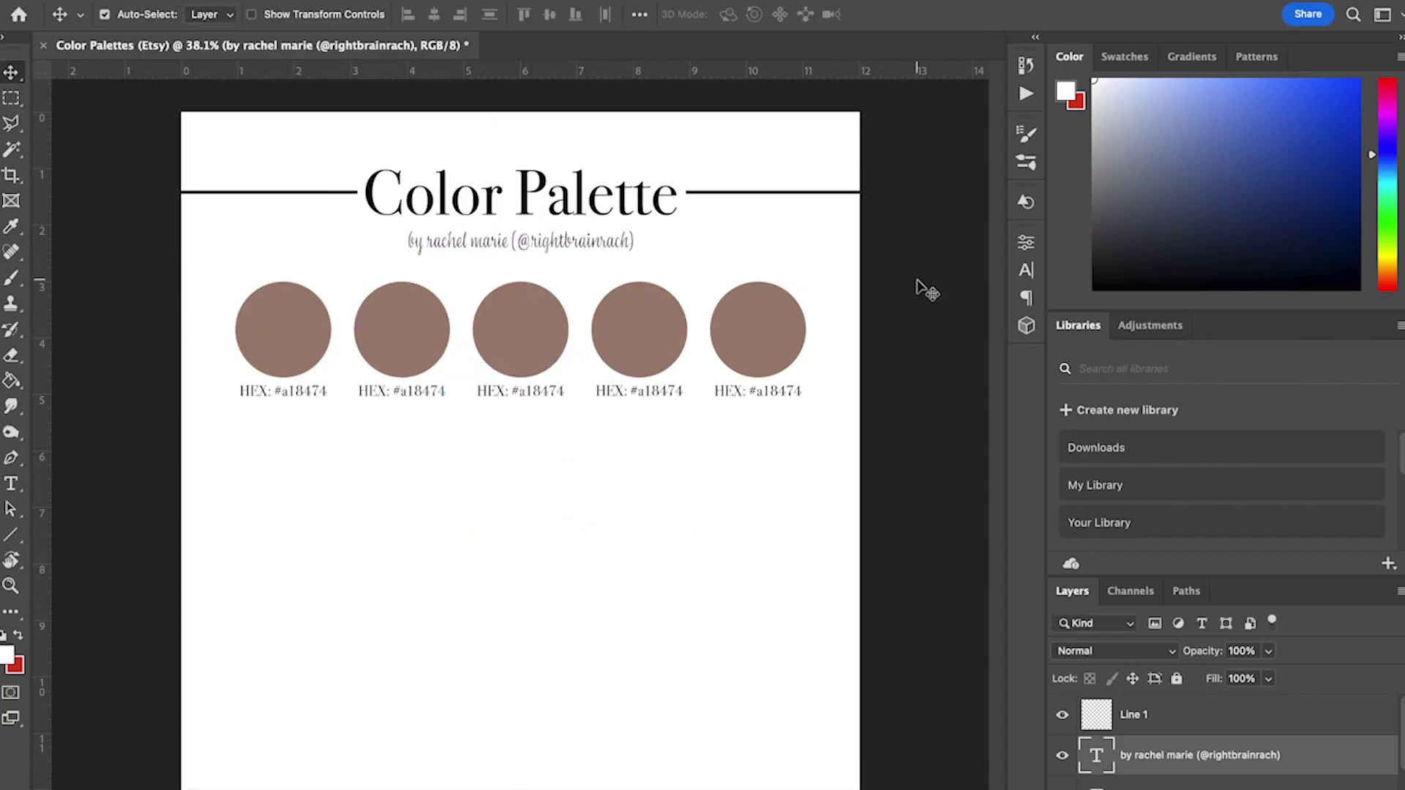
- Delete the social handle from the credit line, leaving only the designer's name, and re-centre the line beneath the title
{"action": "double_click", "coordinate": [555, 246]}
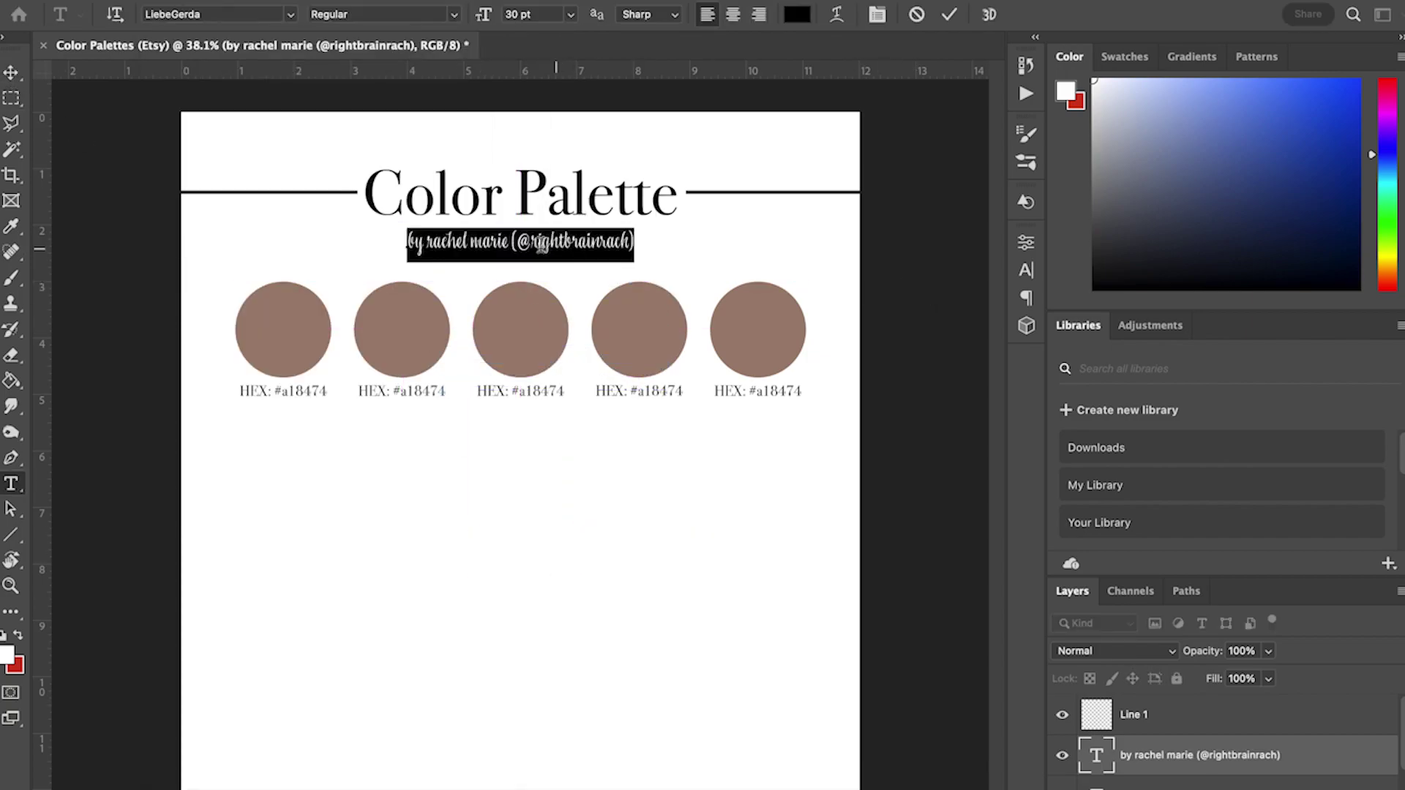
{"action": "left_click_drag", "start_coordinate": [508, 242], "coordinate": [634, 245]}
{"action": "key", "text": "BackSpace"}
{"action": "left_click", "coordinate": [10, 72]}
{"action": "key", "text": "super+t"}
{"action": "left_click_drag", "start_coordinate": [507, 262], "coordinate": [536, 249]}
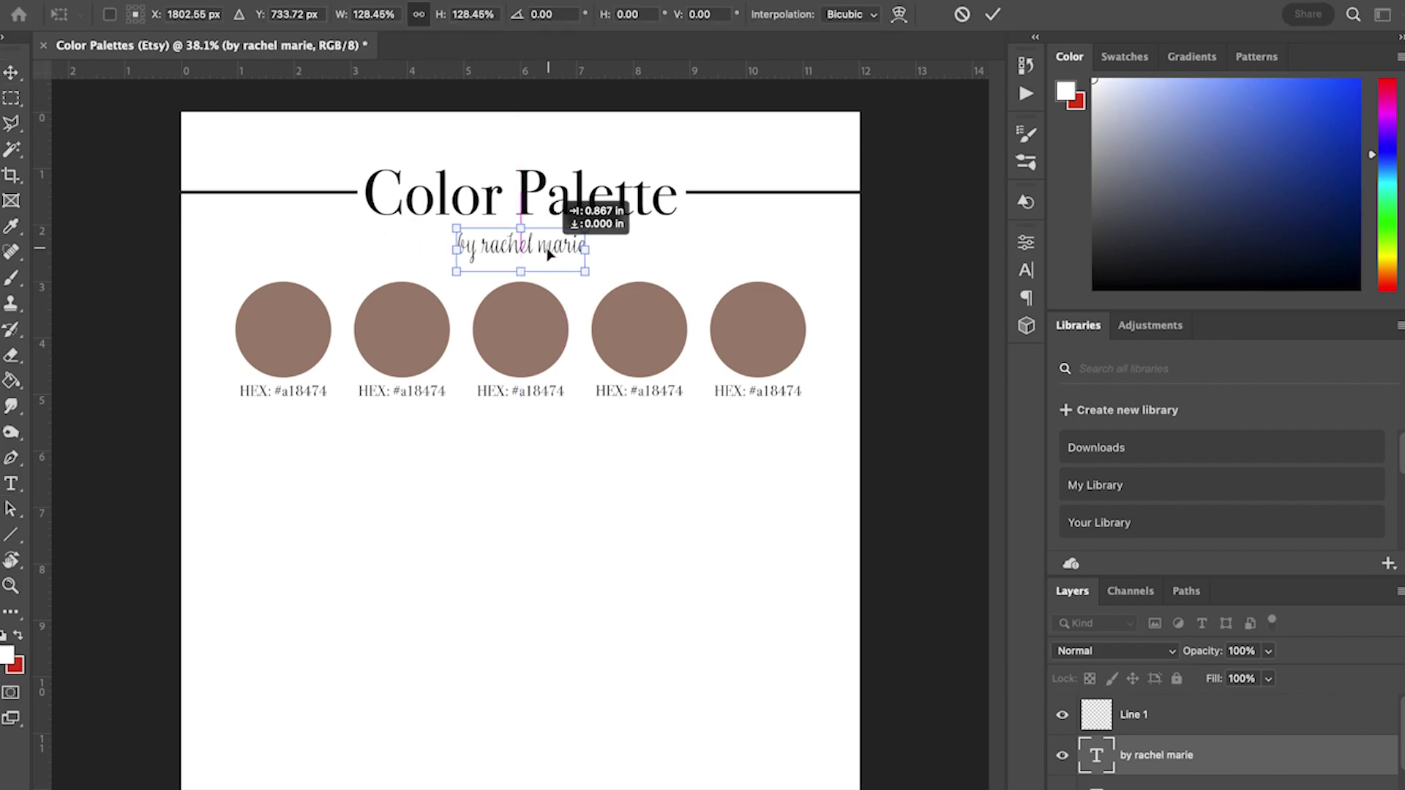
{"action": "key", "text": "Return"}
- Add a footer line with the social handle followed by "on Etsy & Instagram" and centre it near the page's lower edge
{"action": "key", "text": "t"}
{"action": "left_click", "coordinate": [493, 740]}
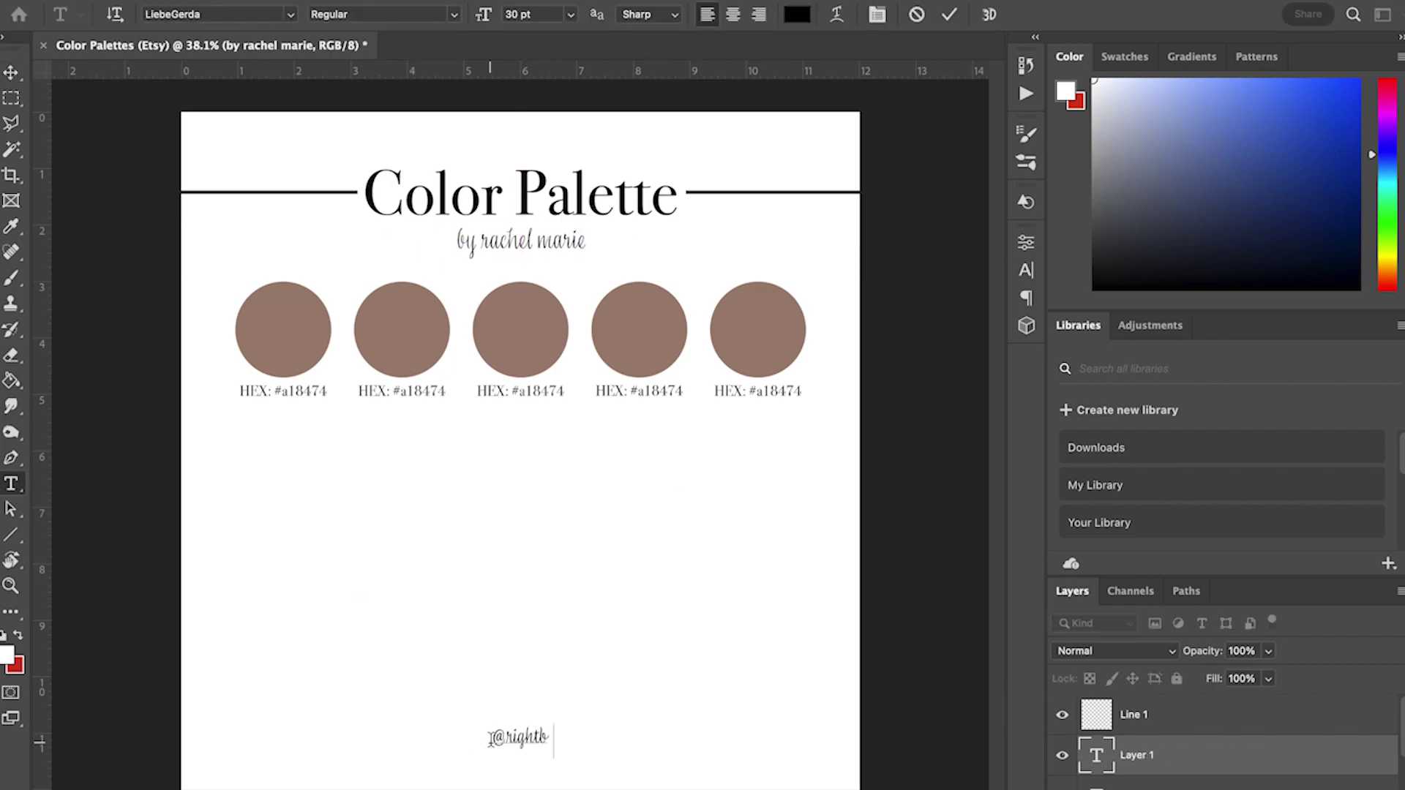
{"action": "left_click", "coordinate": [11, 73]}
{"action": "key", "text": "ctrl+t"}
{"action": "left_click_drag", "start_coordinate": [622, 743], "coordinate": [565, 766]}
{"action": "key", "text": "Return"}
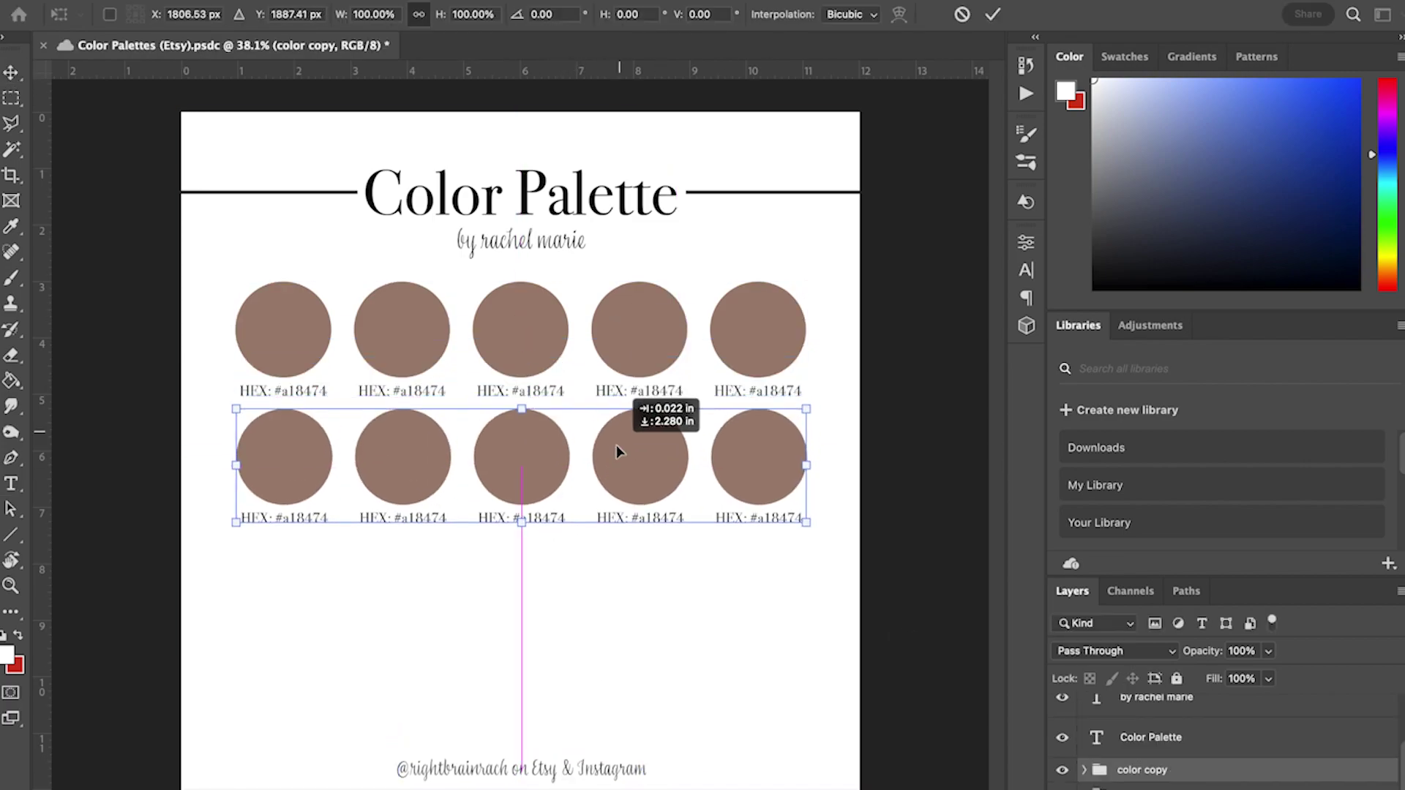
- Place a duplicate of the swatch row 2.467 in below the original, and duplicate it once more to form a third row
{"action": "left_click_drag", "start_coordinate": [616, 445], "coordinate": [616, 463]}
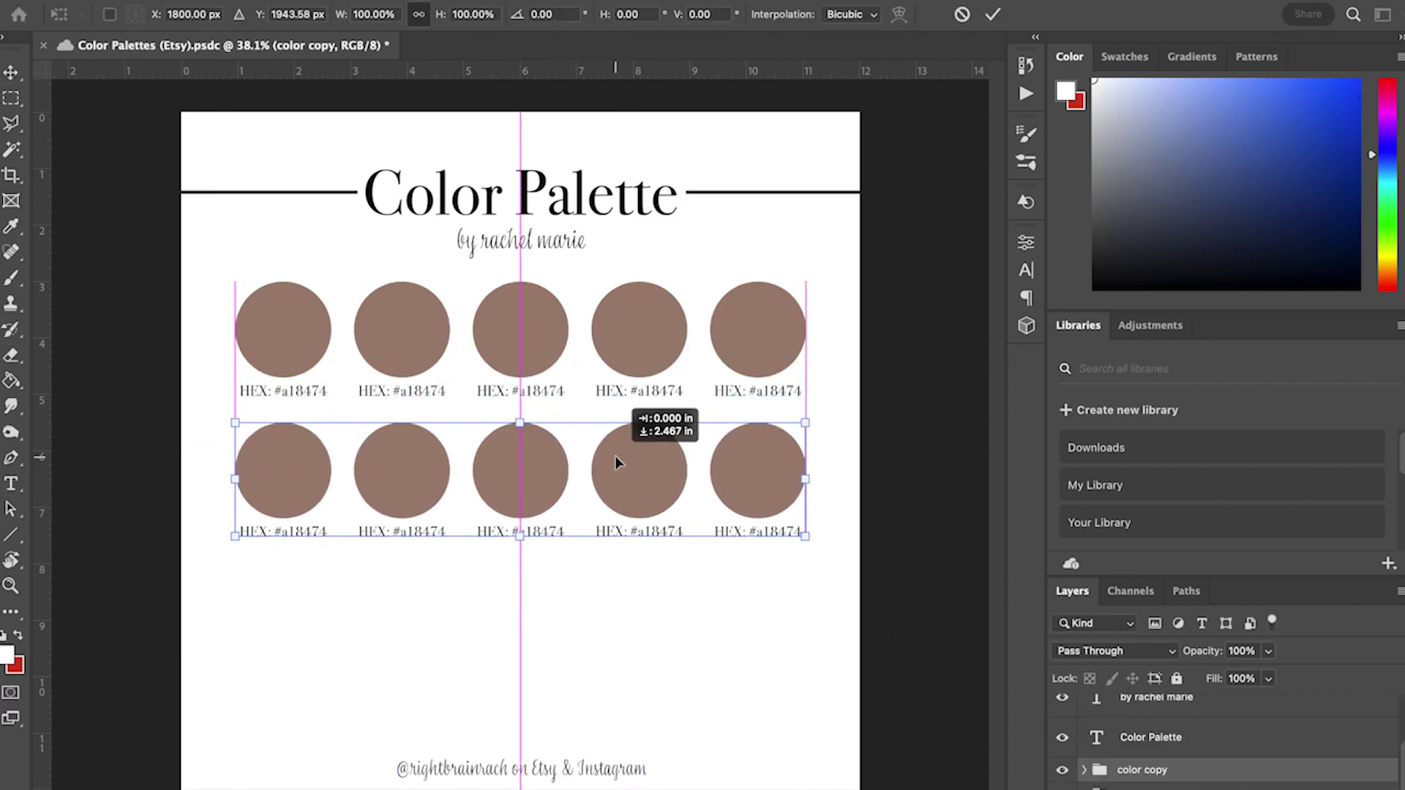
{"action": "key", "text": "Return"}
{"action": "key", "text": "ctrl+alt+t"}
{"action": "left_click_drag", "start_coordinate": [528, 468], "coordinate": [529, 611]}
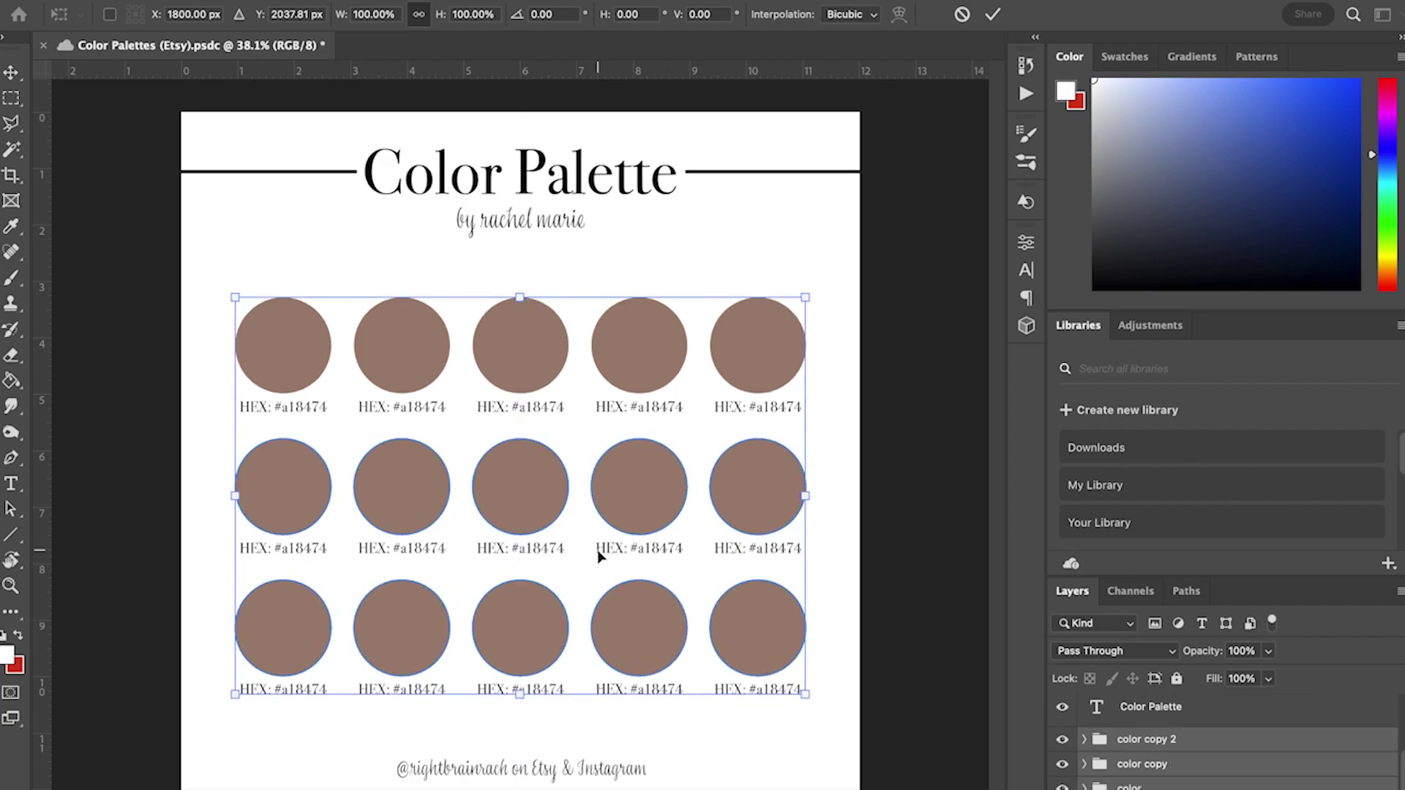
- Move the three swatch rows up slightly so they sit balanced between the credit line and the footer
{"action": "left_click_drag", "start_coordinate": [597, 551], "coordinate": [596, 542]}
{"action": "key", "text": "Return"}
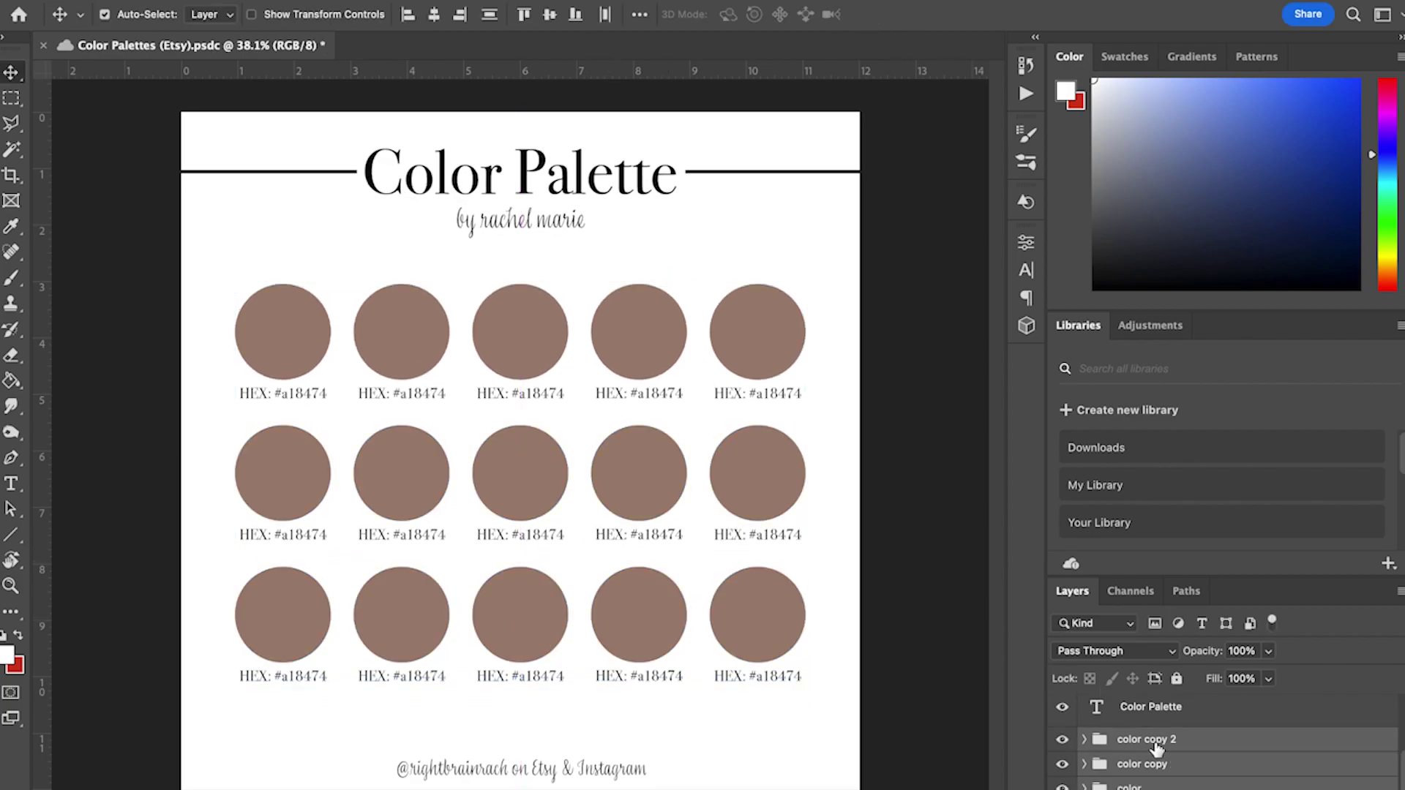
{"action": "left_click", "coordinate": [1156, 743]}
{"action": "left_click", "coordinate": [136, 1]}
{"action": "left_click", "coordinate": [155, 163]}
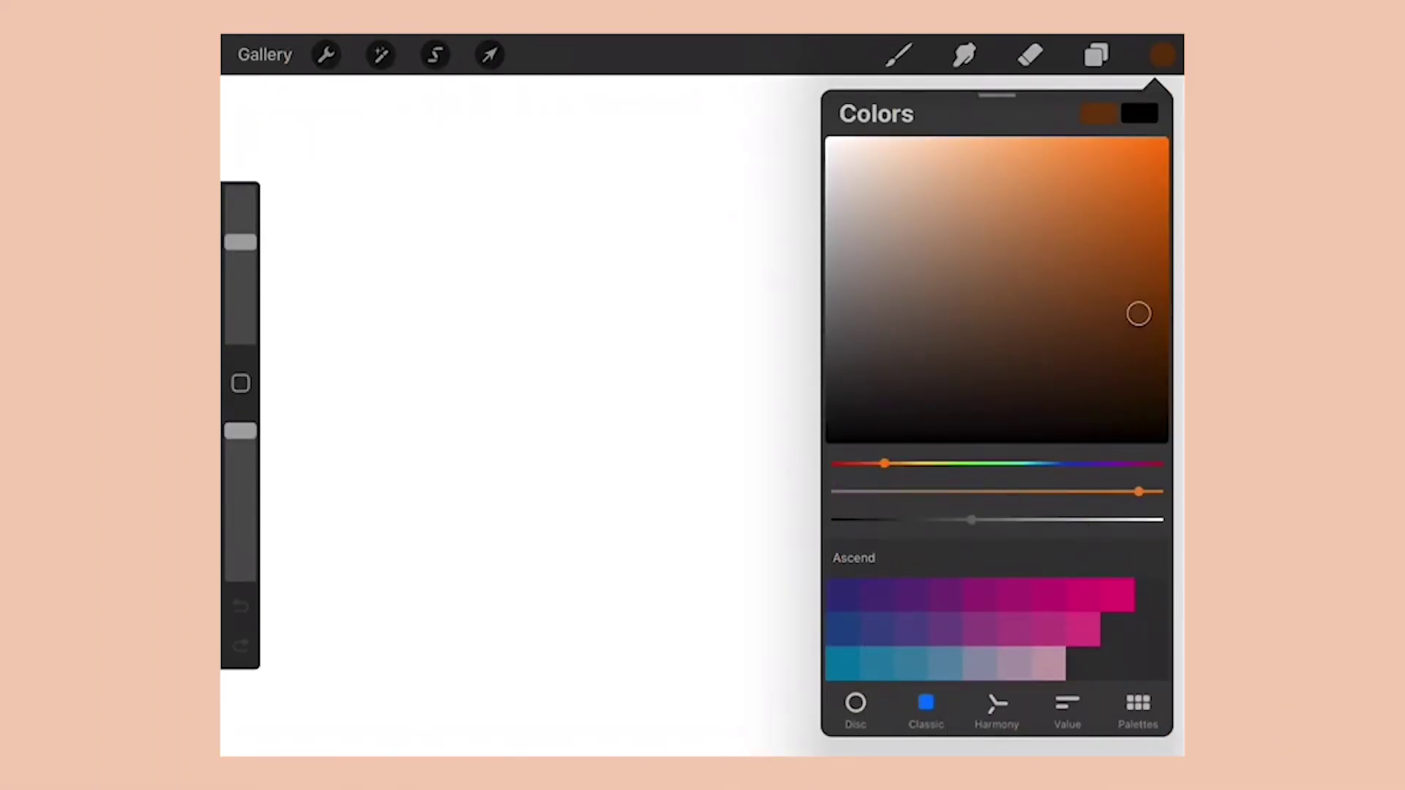
- Switch to Procreate, enlarge the brush and paint a first dark brown swatch near the canvas's upper left corner
{"action": "left_click", "coordinate": [617, 431]}
{"action": "left_click_drag", "start_coordinate": [240, 242], "coordinate": [240, 193]}
{"action": "mouse_move", "coordinate": [338, 187]}
{"action": "left_mouse_down"}
{"action": "mouse_move", "coordinate": [414, 141]}
{"action": "mouse_move", "coordinate": [374, 201]}
{"action": "left_mouse_up"}
- Paint five more swatches along the first row, picking a slightly lighter orange-brown for each one
{"action": "left_click", "coordinate": [1162, 55]}
{"action": "left_click_drag", "start_coordinate": [1138, 314], "coordinate": [1129, 287]}
{"action": "left_click_drag", "start_coordinate": [468, 165], "coordinate": [831, 125]}
{"action": "left_click", "coordinate": [1162, 55]}
{"action": "left_click", "coordinate": [1110, 276]}
{"action": "left_click", "coordinate": [1162, 55]}
{"action": "left_click", "coordinate": [1091, 259]}
{"action": "left_click", "coordinate": [1162, 55]}
{"action": "left_click", "coordinate": [1076, 236]}
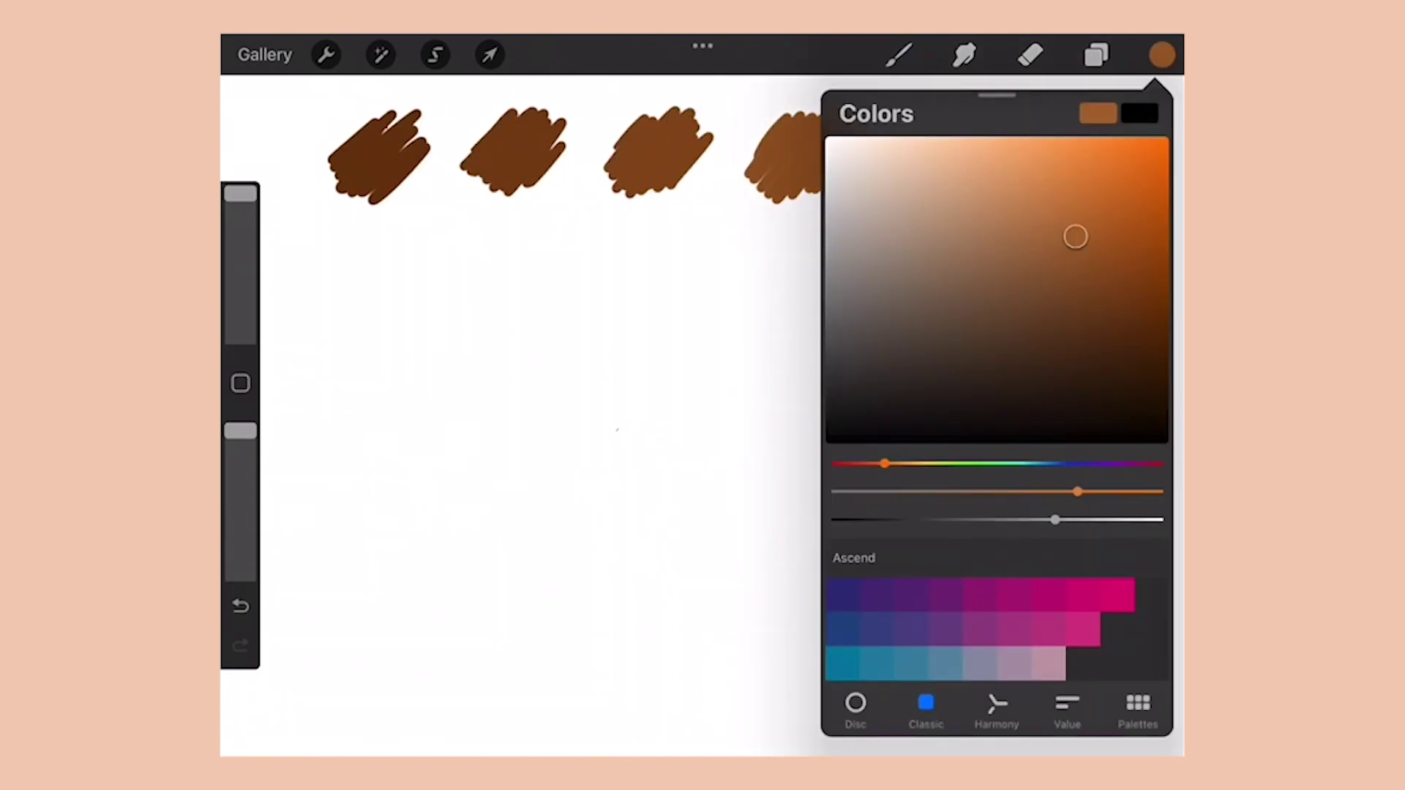
{"action": "left_click_drag", "start_coordinate": [894, 183], "coordinate": [989, 132]}
{"action": "left_click", "coordinate": [1162, 55]}
{"action": "left_click", "coordinate": [1052, 212]}
{"action": "left_click_drag", "start_coordinate": [1025, 176], "coordinate": [1116, 142]}
- Move the brown swatch row towards the canvas's left edge and scale it down uniformly to make room
{"action": "left_click", "coordinate": [489, 55]}
{"action": "left_click_drag", "start_coordinate": [725, 285], "coordinate": [644, 291]}
{"action": "left_click_drag", "start_coordinate": [1047, 442], "coordinate": [937, 386]}
- Paint two more, progressively lighter orange-brown swatches to complete the first row of eight
{"action": "left_click", "coordinate": [1162, 55]}
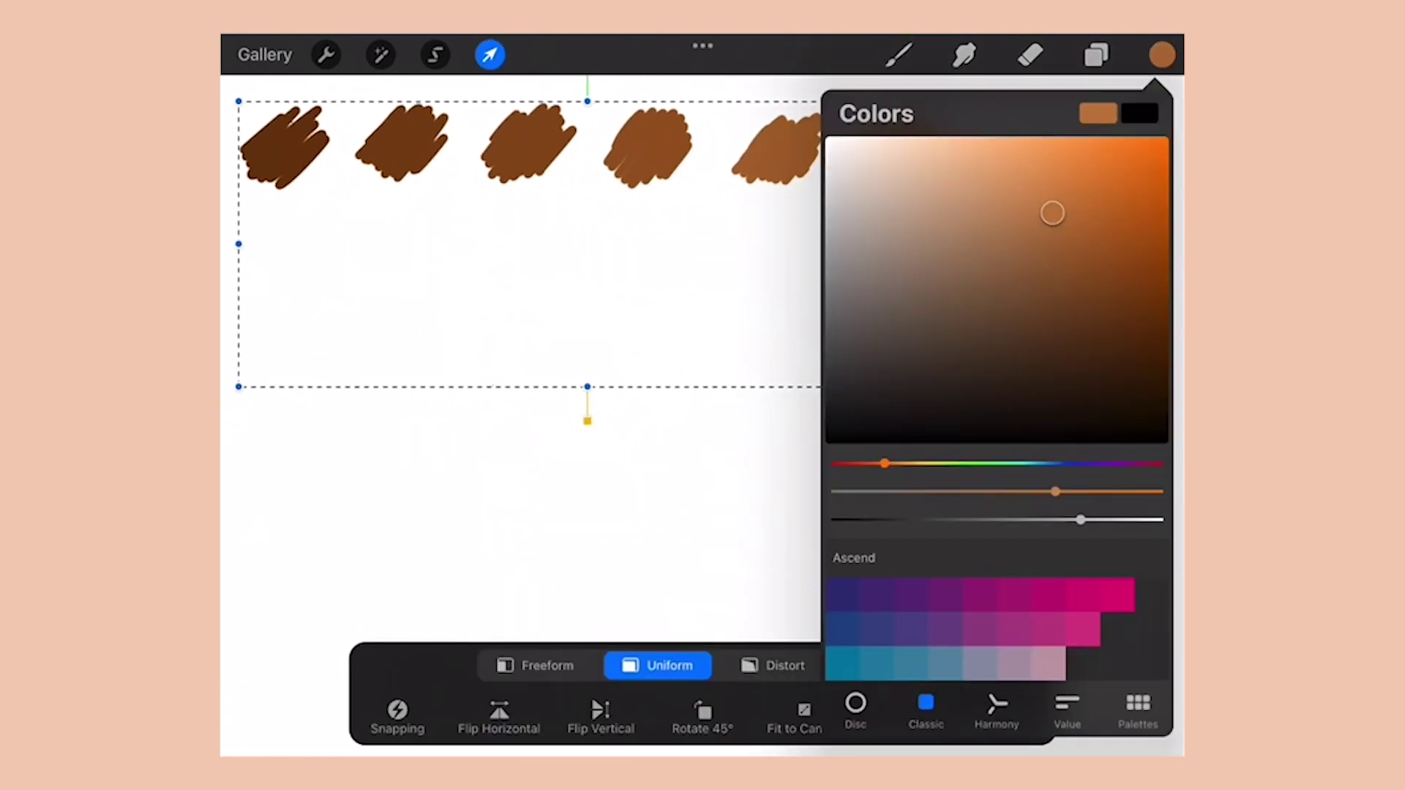
{"action": "left_click", "coordinate": [1027, 201]}
{"action": "left_click", "coordinate": [898, 55]}
{"action": "left_click_drag", "start_coordinate": [976, 156], "coordinate": [1013, 119]}
{"action": "left_click", "coordinate": [1162, 55]}
{"action": "left_click", "coordinate": [1007, 182]}
{"action": "left_click_drag", "start_coordinate": [1094, 172], "coordinate": [1160, 139]}
- Shift the hue towards red, pick a very dark brown and start a second row of swatches
{"action": "left_click", "coordinate": [1162, 55]}
{"action": "left_click_drag", "start_coordinate": [1011, 491], "coordinate": [1042, 491]}
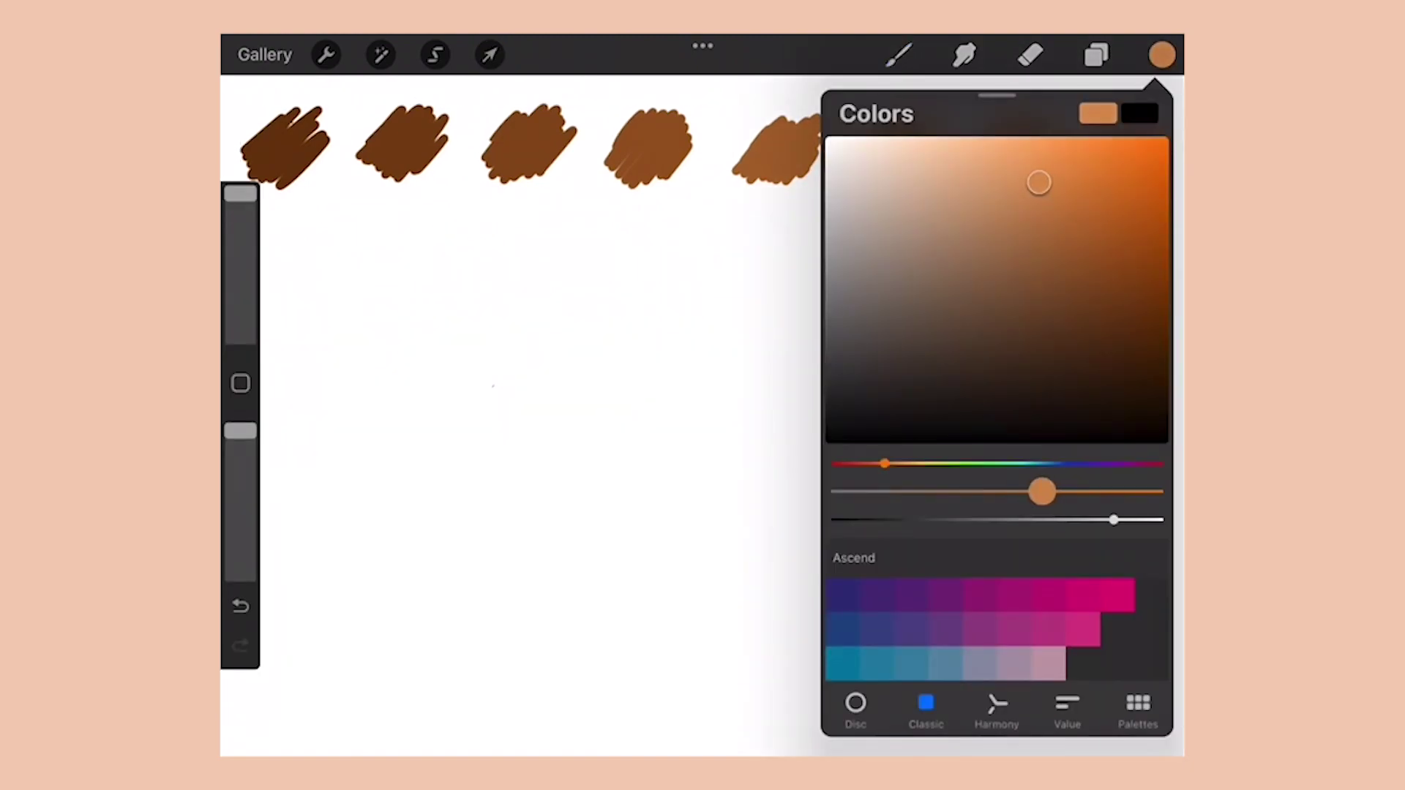
{"action": "left_click_drag", "start_coordinate": [885, 463], "coordinate": [872, 463]}
{"action": "left_click", "coordinate": [1131, 338]}
{"action": "scroll", "coordinate": [703, 395], "scroll_direction": "down", "scroll_amount": 1}
{"action": "mouse_move", "coordinate": [277, 314]}
{"action": "left_mouse_down"}
{"action": "mouse_move", "coordinate": [329, 281]}
{"action": "mouse_move", "coordinate": [342, 311]}
{"action": "mouse_move", "coordinate": [449, 256]}
{"action": "left_mouse_up"}
- Continue the reddish-brown swatches through the second and third rows, lightening the colour from dark brown to pale terracotta
{"action": "left_click", "coordinate": [1162, 55]}
{"action": "left_click", "coordinate": [1123, 336]}
{"action": "left_click", "coordinate": [1162, 55]}
{"action": "left_click", "coordinate": [1107, 318]}
{"action": "left_click", "coordinate": [1162, 55]}
{"action": "left_click", "coordinate": [1091, 301]}
{"action": "mouse_move", "coordinate": [494, 311]}
{"action": "left_mouse_down"}
{"action": "mouse_move", "coordinate": [559, 263]}
{"action": "mouse_move", "coordinate": [681, 289]}
{"action": "left_mouse_up"}
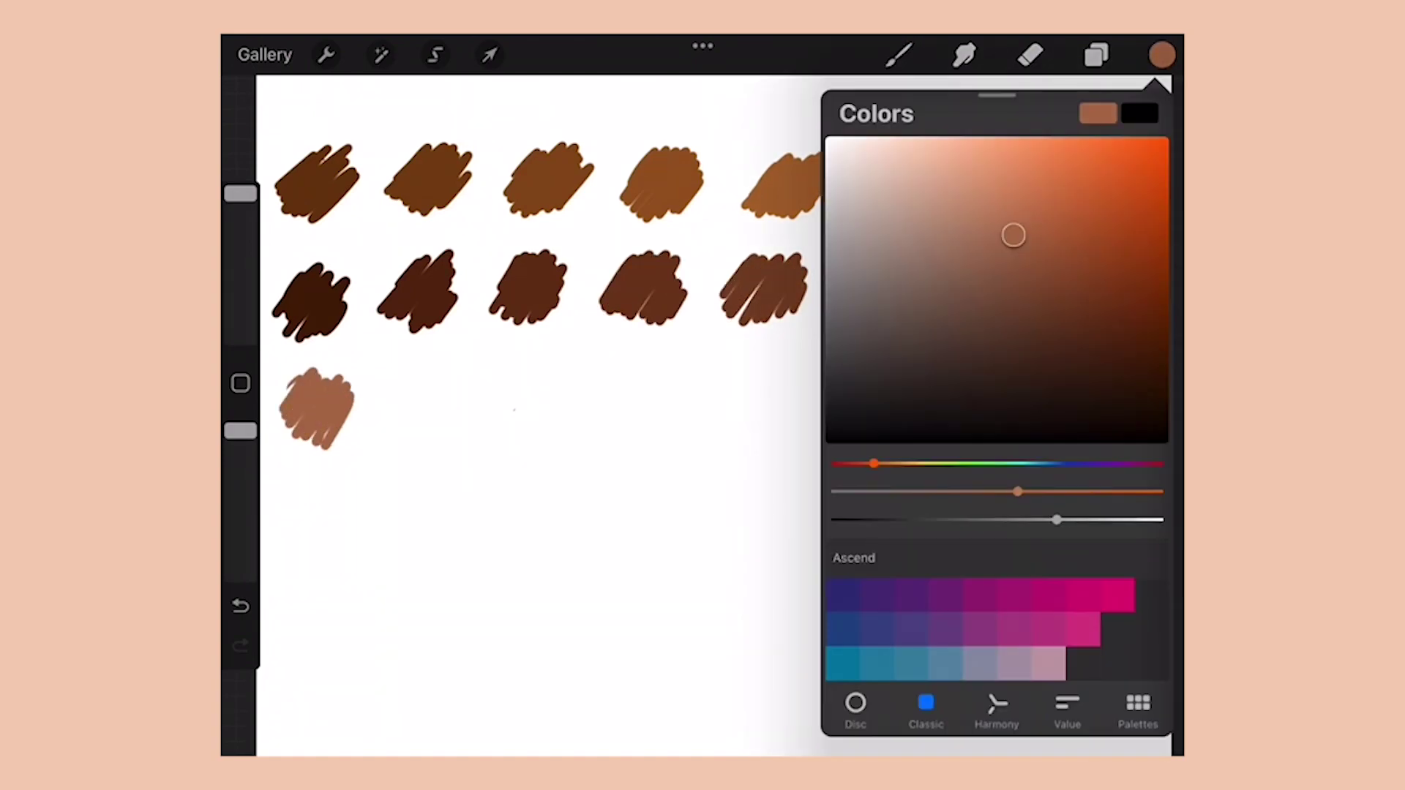
{"action": "mouse_move", "coordinate": [394, 410]}
{"action": "left_mouse_down"}
{"action": "mouse_move", "coordinate": [469, 417]}
{"action": "mouse_move", "coordinate": [570, 362]}
{"action": "left_mouse_up"}
- Paint two rows of yellow-green swatches running from very dark green to pale lime
{"action": "left_click", "coordinate": [1162, 55]}
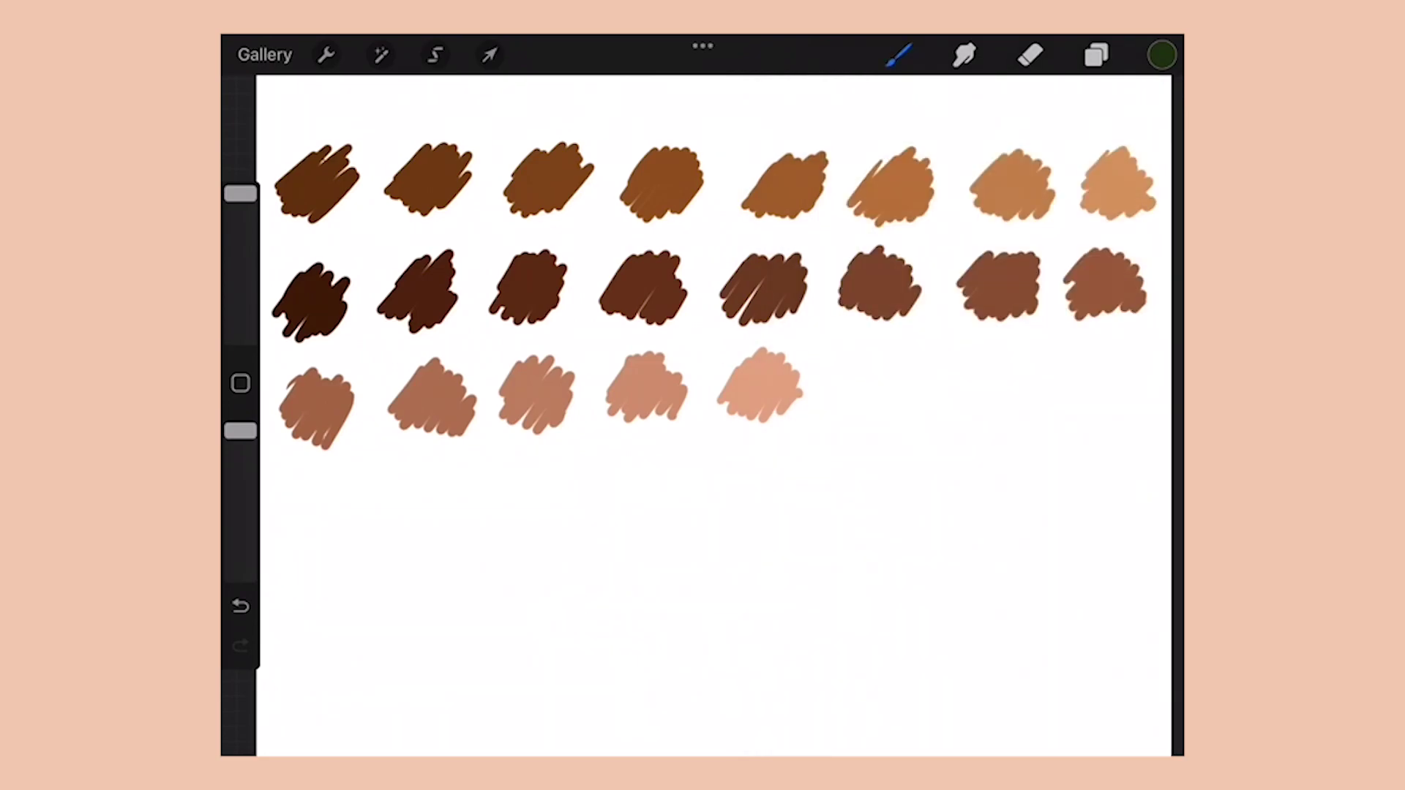
{"action": "left_click_drag", "start_coordinate": [391, 498], "coordinate": [454, 490]}
{"action": "left_click", "coordinate": [1162, 55]}
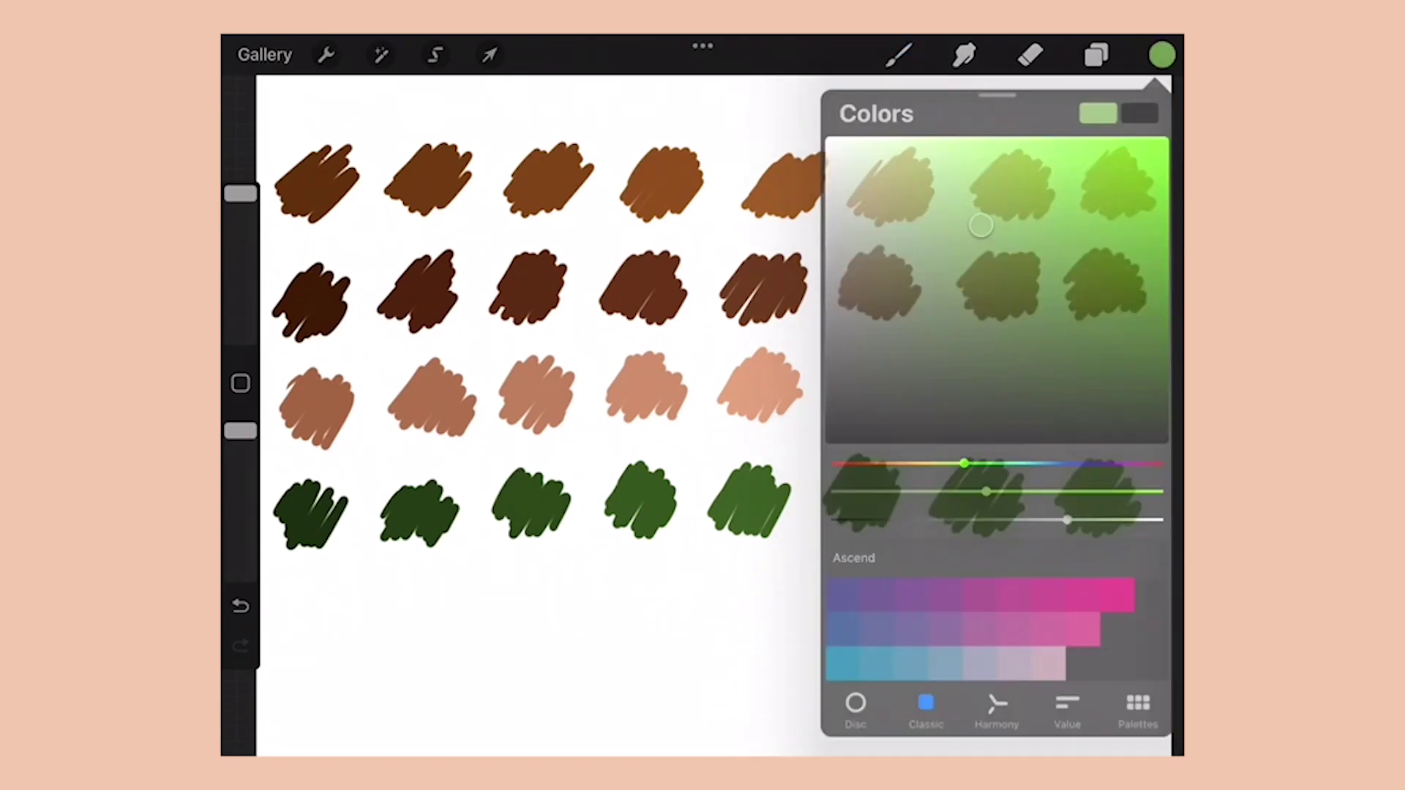
{"action": "left_click_drag", "start_coordinate": [980, 226], "coordinate": [977, 205]}
{"action": "left_click_drag", "start_coordinate": [375, 622], "coordinate": [442, 615]}
{"action": "left_click_drag", "start_coordinate": [512, 578], "coordinate": [548, 621]}
{"action": "left_click", "coordinate": [1162, 55]}
{"action": "left_click", "coordinate": [968, 150]}
{"action": "mouse_move", "coordinate": [601, 575]}
{"action": "left_mouse_down"}
{"action": "mouse_move", "coordinate": [596, 616]}
{"action": "mouse_move", "coordinate": [662, 622]}
{"action": "left_mouse_up"}
- Move the painted swatches up on the canvas and start a sixth row with a dark bluish-green swatch
{"action": "scroll", "coordinate": [714, 415], "scroll_direction": "down", "scroll_amount": 2}
{"action": "left_click", "coordinate": [1162, 55]}
{"action": "left_click", "coordinate": [1055, 372]}
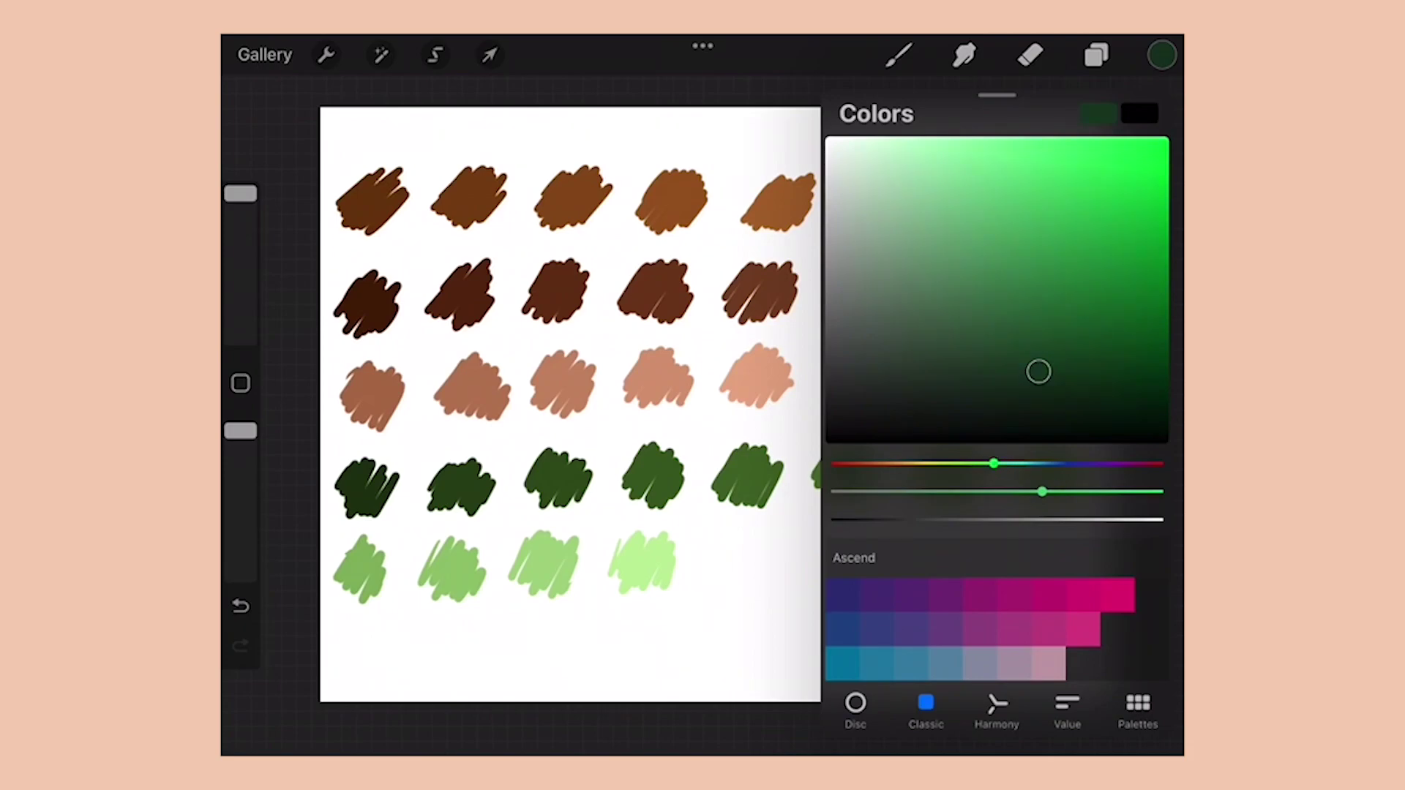
{"action": "left_click", "coordinate": [489, 55]}
{"action": "left_click_drag", "start_coordinate": [714, 380], "coordinate": [709, 330]}
{"action": "left_click", "coordinate": [490, 54]}
{"action": "scroll", "coordinate": [713, 395], "scroll_direction": "up", "scroll_amount": 1}
{"action": "mouse_move", "coordinate": [310, 569]}
{"action": "left_mouse_down"}
{"action": "mouse_move", "coordinate": [296, 606]}
{"action": "mouse_move", "coordinate": [344, 604]}
{"action": "left_mouse_up"}
- Paint the rest of the sixth row, picking a progressively lighter bluish green for each swatch
{"action": "left_click", "coordinate": [1162, 55]}
{"action": "left_click_drag", "start_coordinate": [1100, 387], "coordinate": [1095, 372]}
{"action": "mouse_move", "coordinate": [379, 614]}
{"action": "left_mouse_down"}
{"action": "mouse_move", "coordinate": [438, 582]}
{"action": "mouse_move", "coordinate": [448, 594]}
{"action": "left_mouse_up"}
{"action": "left_click", "coordinate": [1161, 54]}
{"action": "left_click_drag", "start_coordinate": [1095, 372], "coordinate": [1075, 346]}
{"action": "left_click_drag", "start_coordinate": [483, 600], "coordinate": [538, 608]}
{"action": "left_click", "coordinate": [1162, 55]}
{"action": "left_click_drag", "start_coordinate": [1075, 346], "coordinate": [1051, 318]}
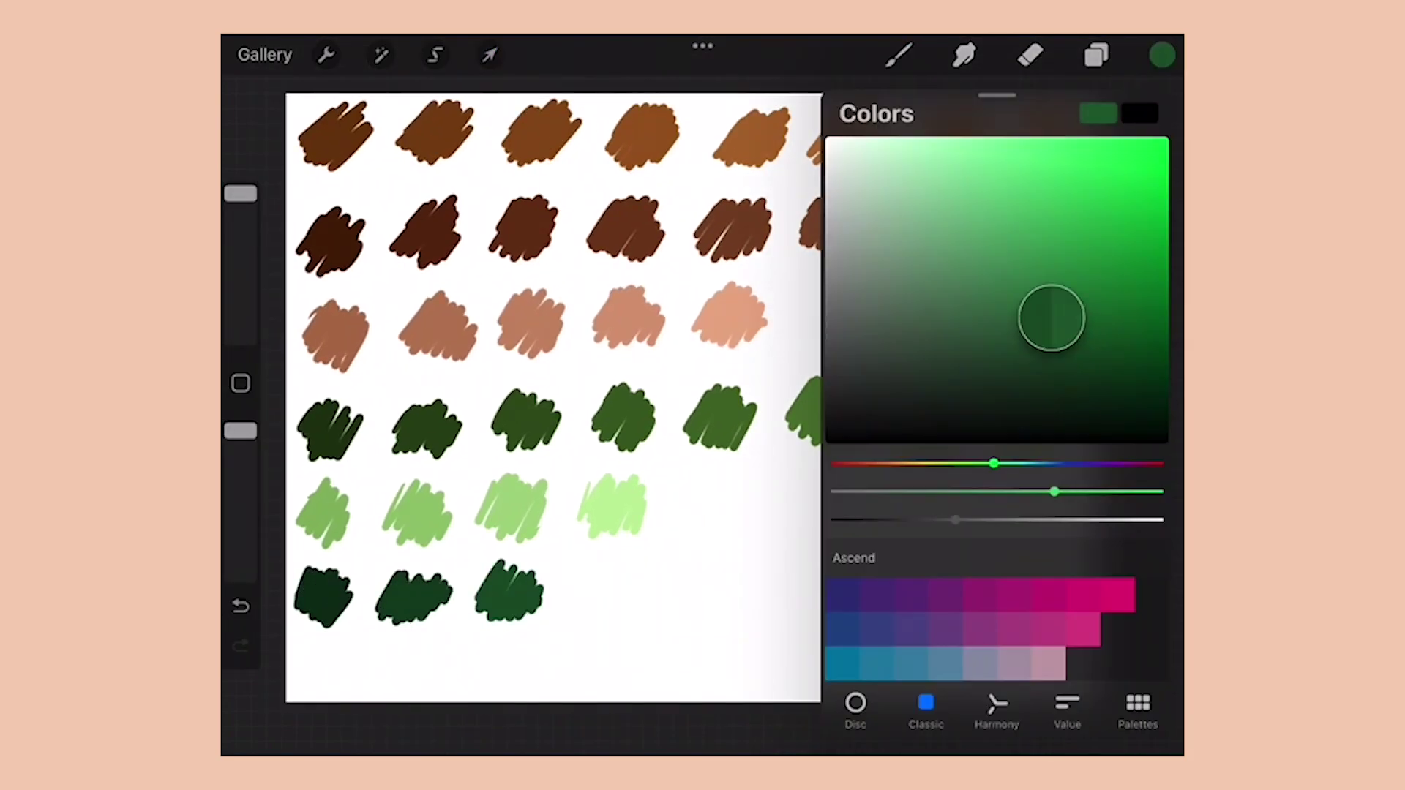
{"action": "mouse_move", "coordinate": [578, 589]}
{"action": "left_mouse_down"}
{"action": "mouse_move", "coordinate": [637, 613]}
{"action": "mouse_move", "coordinate": [713, 564]}
{"action": "mouse_move", "coordinate": [745, 606]}
{"action": "mouse_move", "coordinate": [952, 589]}
{"action": "left_mouse_up"}
{"action": "left_click", "coordinate": [1162, 54]}
{"action": "left_click", "coordinate": [1162, 55]}
{"action": "left_click", "coordinate": [1162, 54]}
{"action": "left_click", "coordinate": [1162, 55]}
{"action": "left_click_drag", "start_coordinate": [1025, 259], "coordinate": [1003, 231]}
{"action": "mouse_move", "coordinate": [992, 589]}
{"action": "left_mouse_down"}
{"action": "mouse_move", "coordinate": [1039, 548]}
{"action": "mouse_move", "coordinate": [1061, 589]}
{"action": "left_mouse_up"}
- Paint two pale mint green swatches to start the seventh row
{"action": "left_click", "coordinate": [1162, 55]}
{"action": "left_click", "coordinate": [1162, 55]}
{"action": "mouse_move", "coordinate": [300, 680]}
{"action": "left_mouse_down"}
{"action": "mouse_move", "coordinate": [355, 662]}
{"action": "mouse_move", "coordinate": [454, 670]}
{"action": "left_mouse_up"}
- On a new layer, write "too blue" in black beside the mint swatches and star the darkest yellow-green swatch
{"action": "left_click", "coordinate": [1162, 55]}
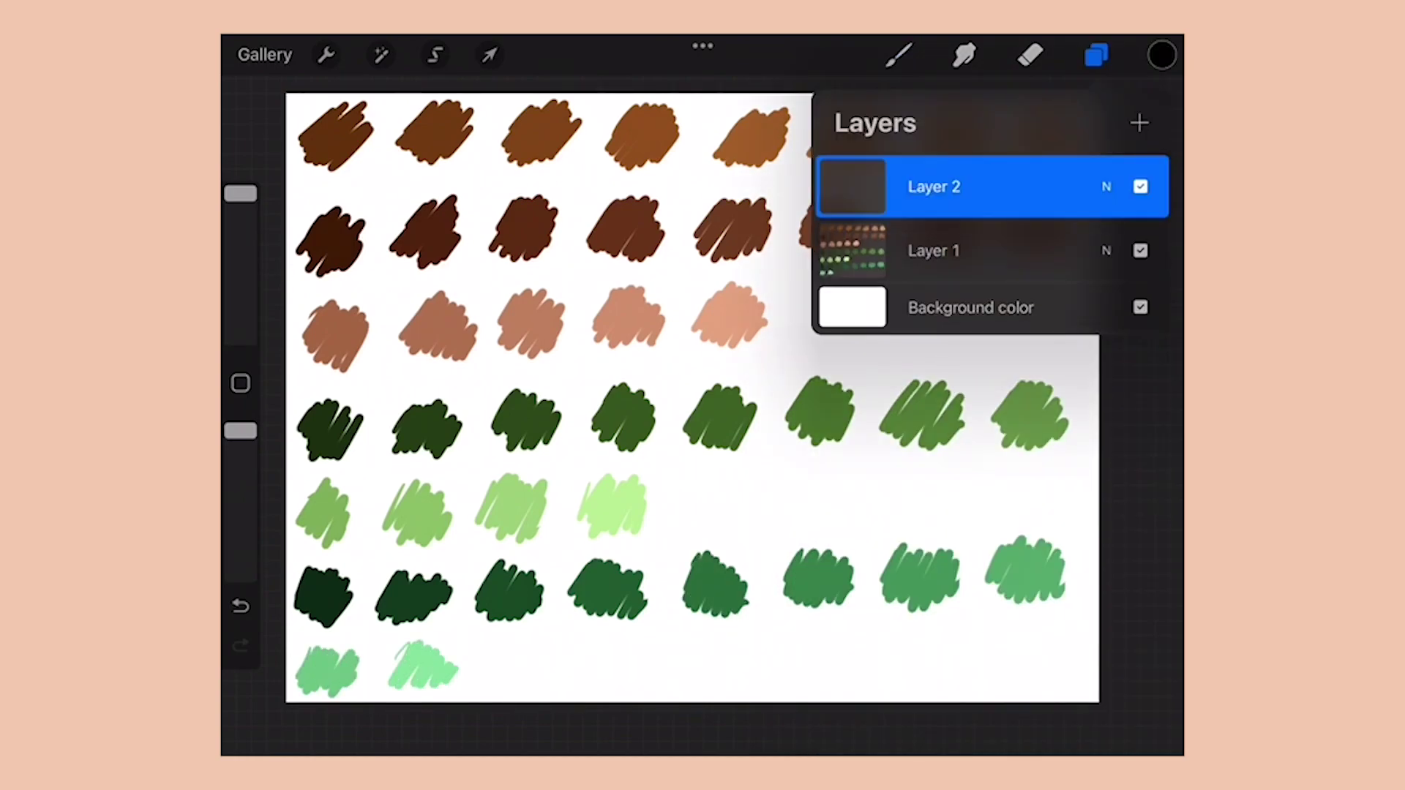
{"action": "left_click", "coordinate": [1096, 55]}
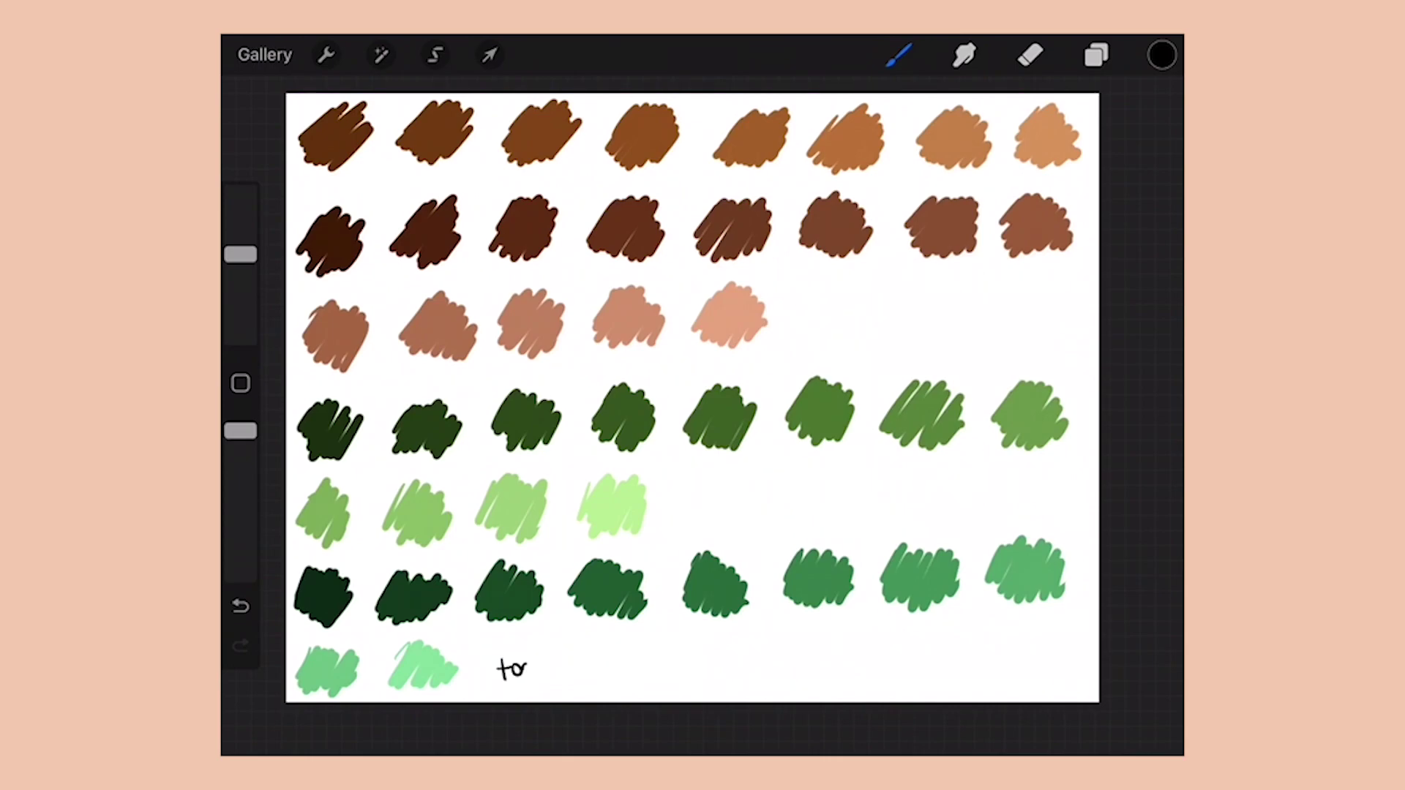
{"action": "left_click_drag", "start_coordinate": [348, 411], "coordinate": [354, 404]}
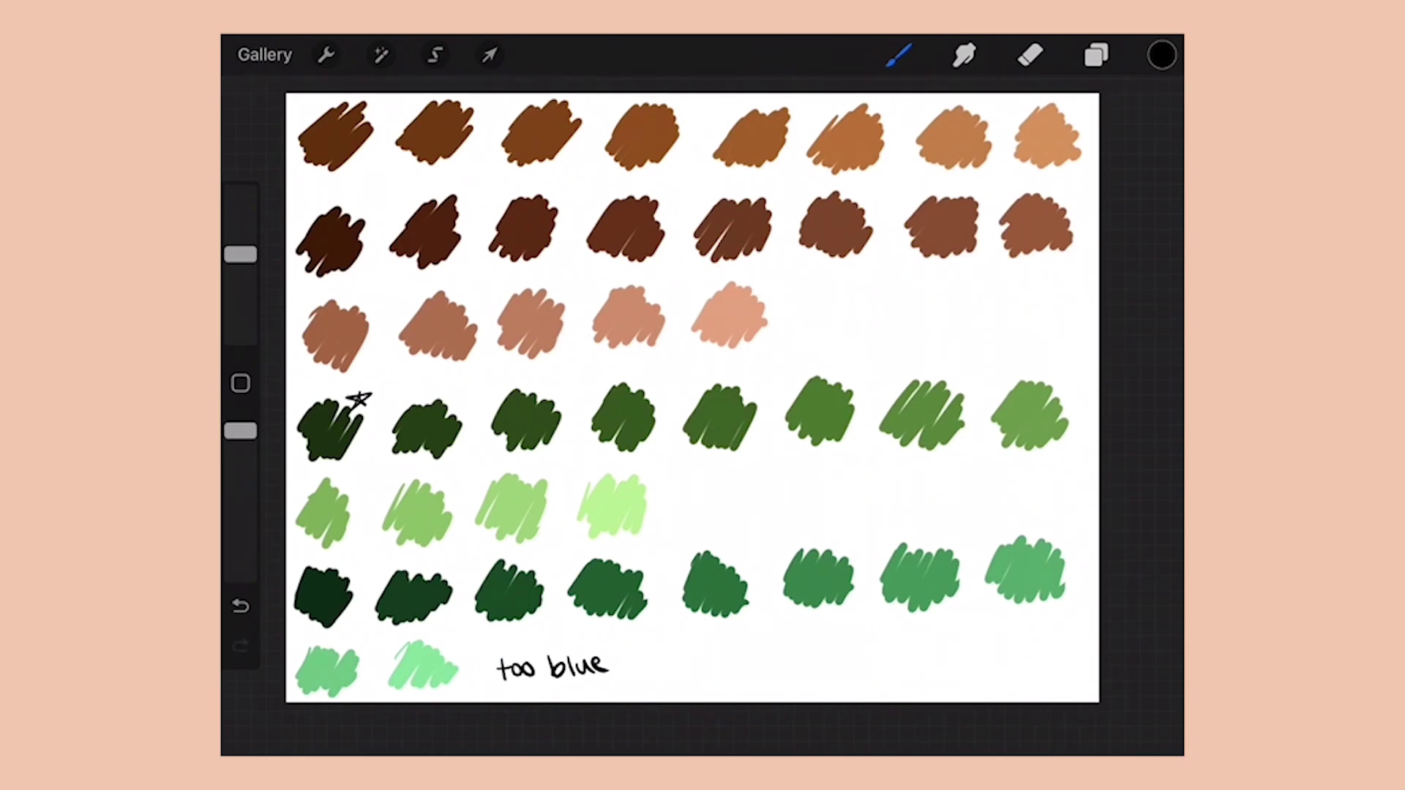
- Paint a small in-between dark green swatch between the fourth row's second and third swatches and mark it with a black star
{"action": "left_click", "coordinate": [1162, 55]}
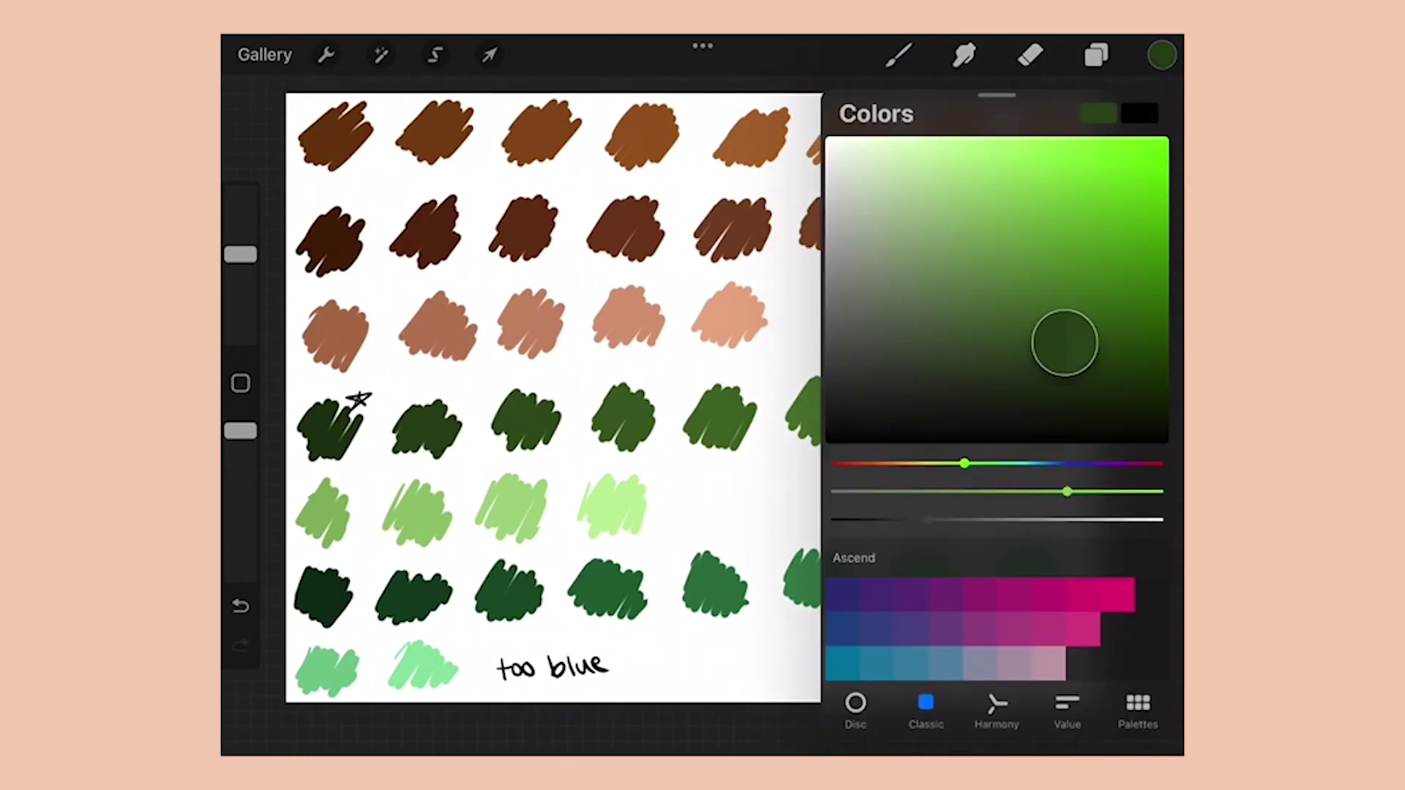
{"action": "left_click", "coordinate": [1162, 55]}
{"action": "left_click_drag", "start_coordinate": [461, 410], "coordinate": [517, 375]}
{"action": "left_click", "coordinate": [1162, 55]}
{"action": "left_click", "coordinate": [834, 446]}
{"action": "left_click", "coordinate": [1162, 55]}
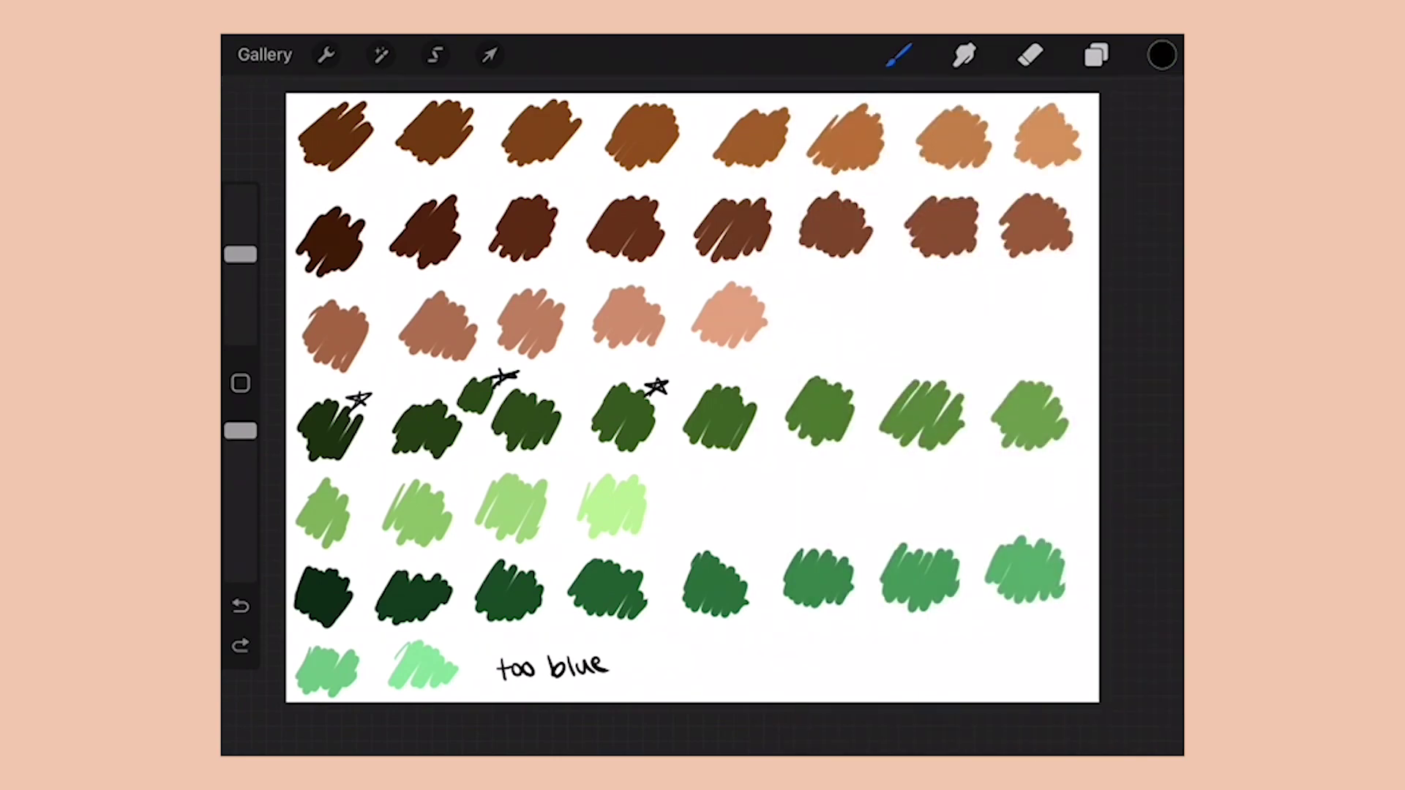
- Star the sixth and eighth swatches of the fourth row in black, along with alternate light greens in the fifth row
{"action": "left_click_drag", "start_coordinate": [853, 386], "coordinate": [877, 374]}
{"action": "key", "text": "ctrl+z"}
{"action": "left_click_drag", "start_coordinate": [1055, 395], "coordinate": [1072, 384]}
- Pick an even paler lime green and paint a small swatch at the end of the light green row
{"action": "left_click", "coordinate": [1162, 55]}
{"action": "left_click", "coordinate": [925, 138]}
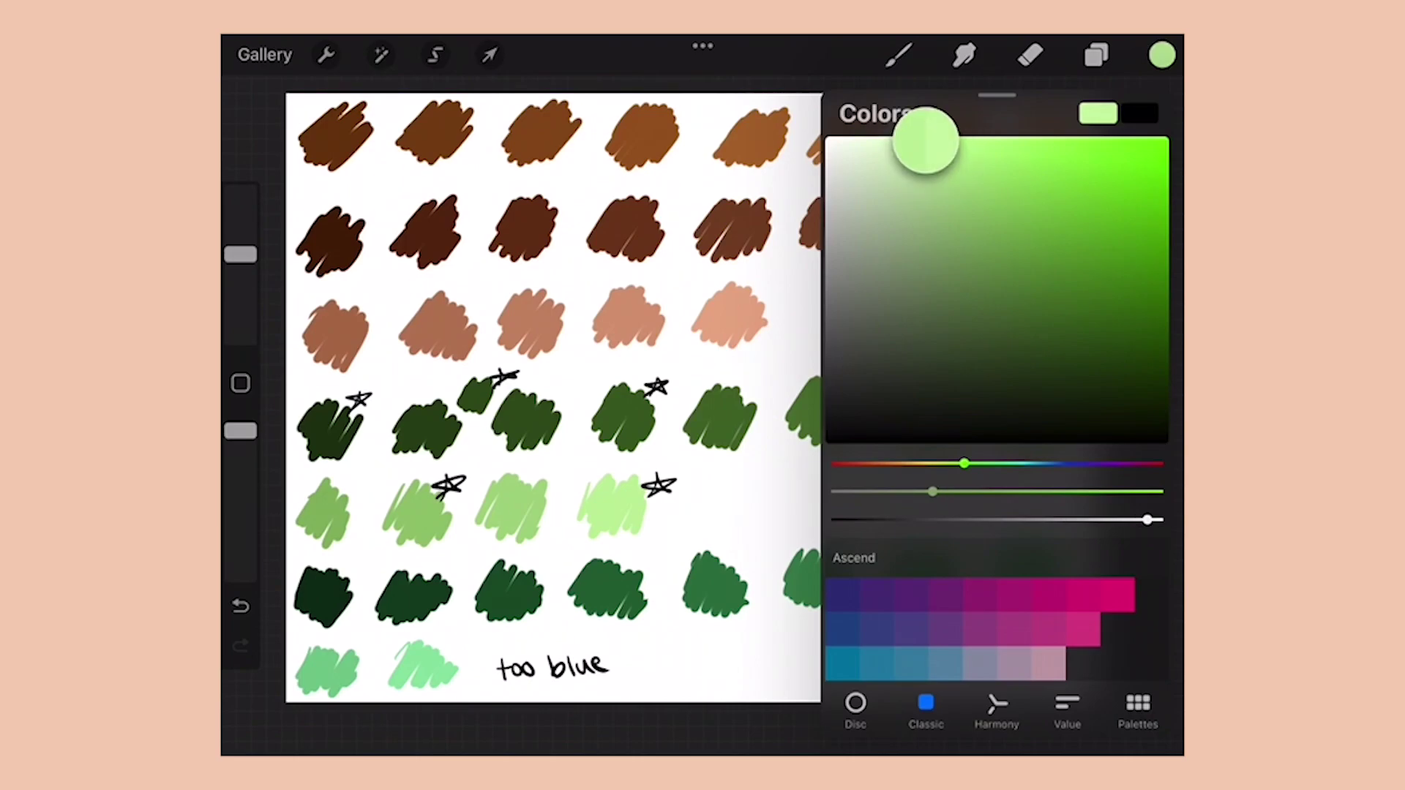
{"action": "left_click", "coordinate": [1096, 55]}
{"action": "left_click", "coordinate": [898, 55]}
{"action": "left_click", "coordinate": [899, 55]}
{"action": "left_click_drag", "start_coordinate": [699, 505], "coordinate": [738, 503]}
- Switch the brush colour back to black and star the chosen orange-brown swatches in the first row
{"action": "left_click", "coordinate": [1162, 55]}
{"action": "left_click", "coordinate": [831, 437]}
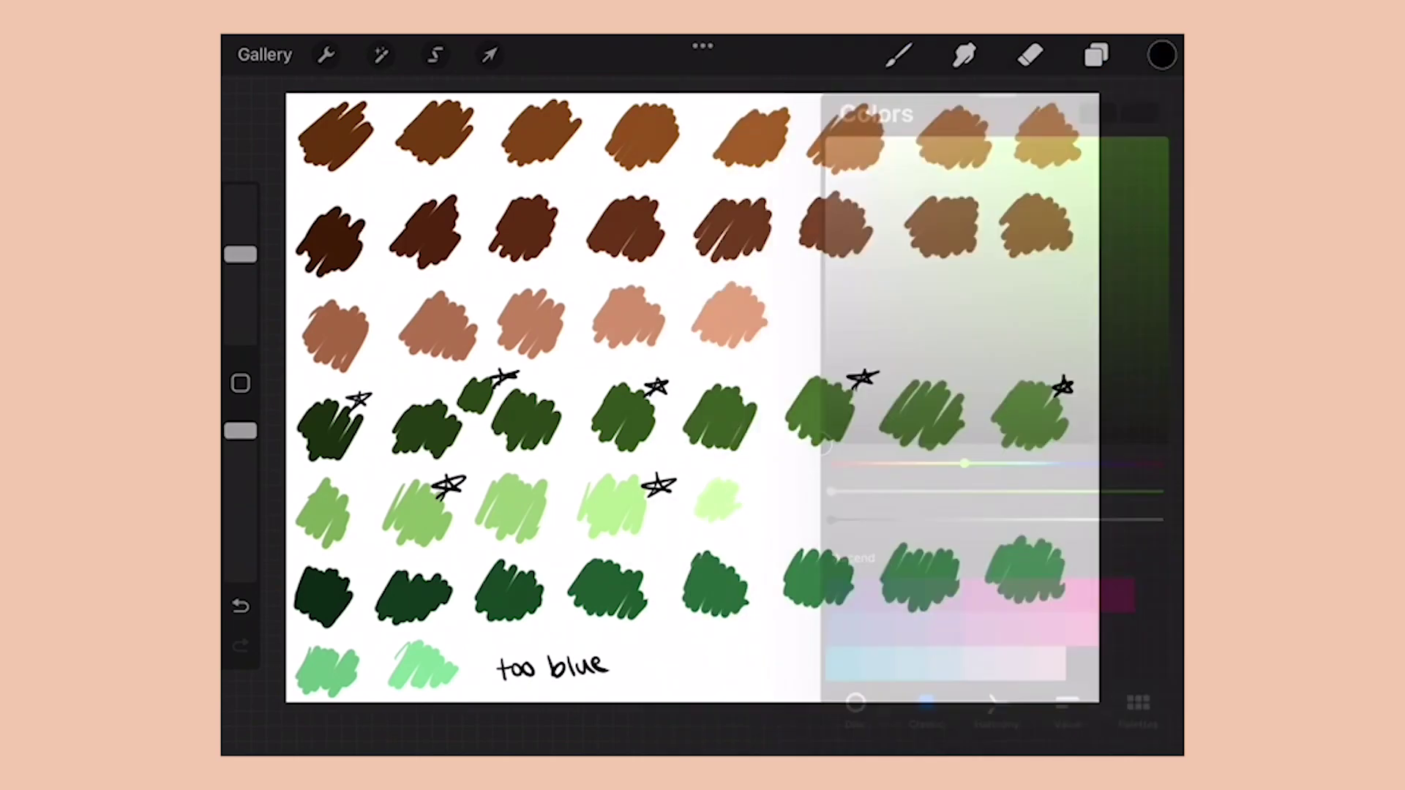
{"action": "left_click", "coordinate": [1162, 55]}
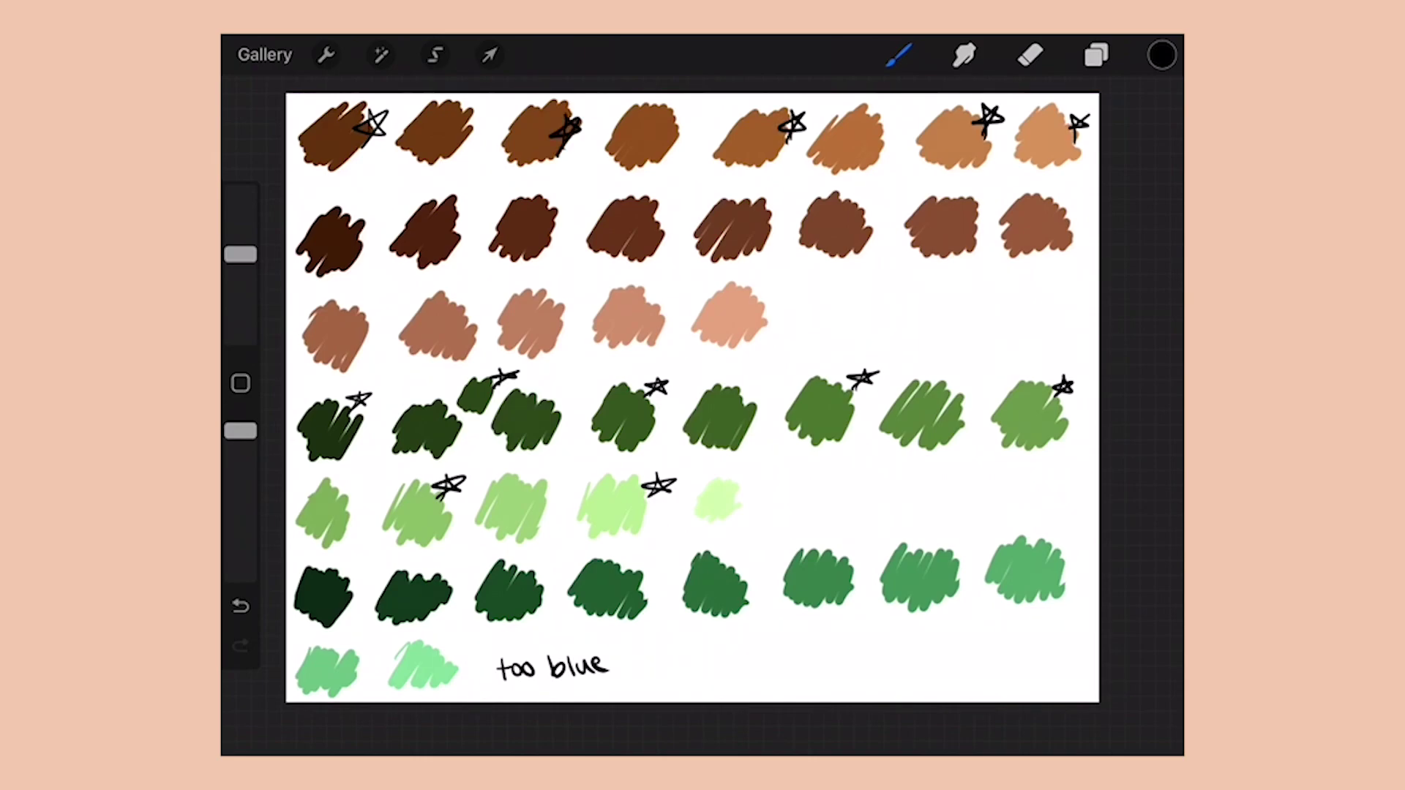
{"action": "left_click_drag", "start_coordinate": [1081, 128], "coordinate": [1074, 143]}
- Pick a lighter peach-orange and paint a small extra swatch just below the end of the first row
{"action": "left_click", "coordinate": [1162, 55]}
{"action": "left_click_drag", "start_coordinate": [1007, 182], "coordinate": [988, 142]}
{"action": "left_click", "coordinate": [1162, 55]}
{"action": "left_click", "coordinate": [1162, 55]}
{"action": "mouse_move", "coordinate": [1052, 196]}
{"action": "left_mouse_down"}
{"action": "mouse_move", "coordinate": [1090, 176]}
{"action": "mouse_move", "coordinate": [1090, 208]}
{"action": "left_mouse_up"}
{"action": "left_click", "coordinate": [1162, 55]}
{"action": "left_click", "coordinate": [1162, 55]}
{"action": "left_click", "coordinate": [1010, 165]}
{"action": "key", "text": "ctrl+z"}
- Return to black and star the peach swatch and the chosen reddish browns in the second and third rows
{"action": "left_click", "coordinate": [1162, 55]}
{"action": "left_click_drag", "start_coordinate": [1009, 165], "coordinate": [830, 438]}
{"action": "left_click_drag", "start_coordinate": [1047, 194], "coordinate": [1060, 187]}
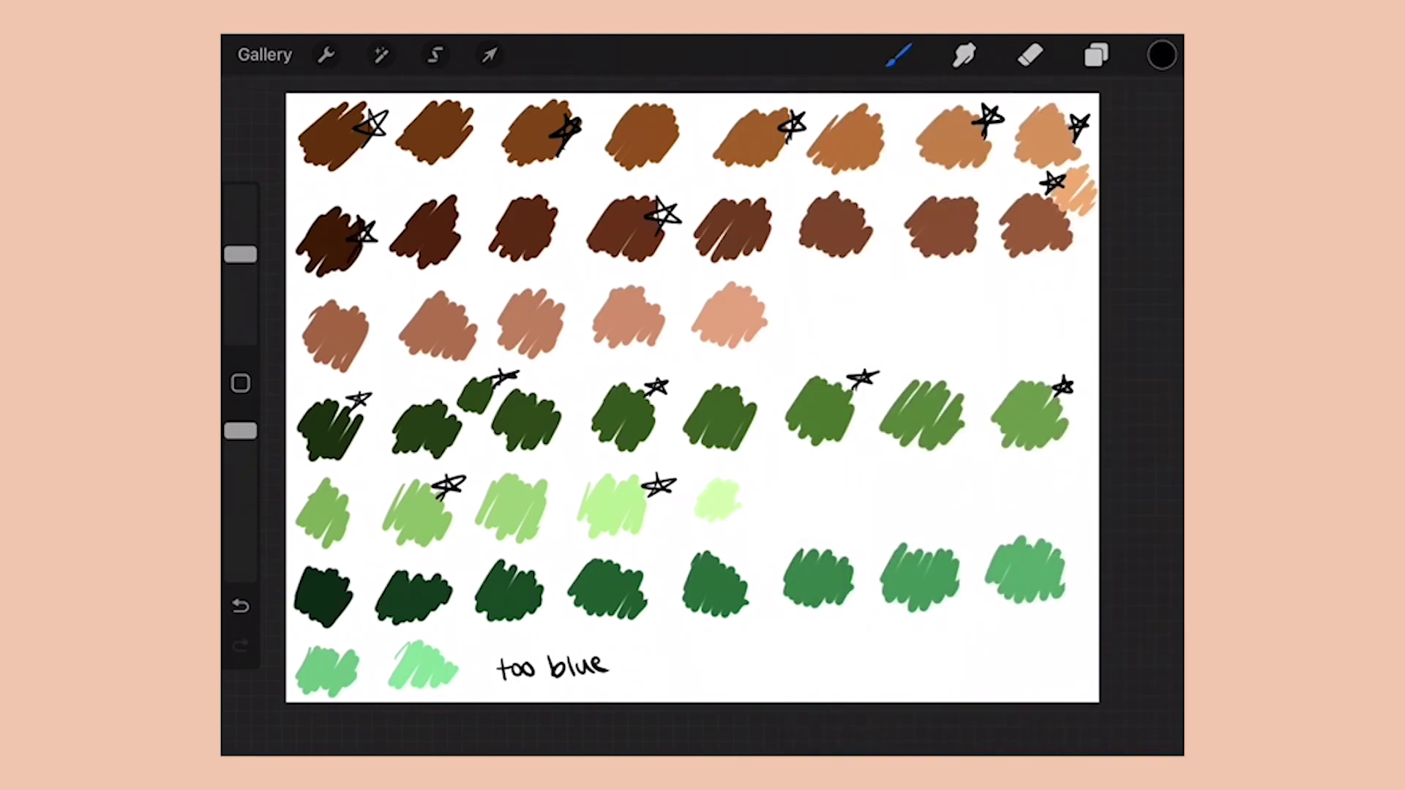
{"action": "left_click_drag", "start_coordinate": [353, 360], "coordinate": [377, 338]}
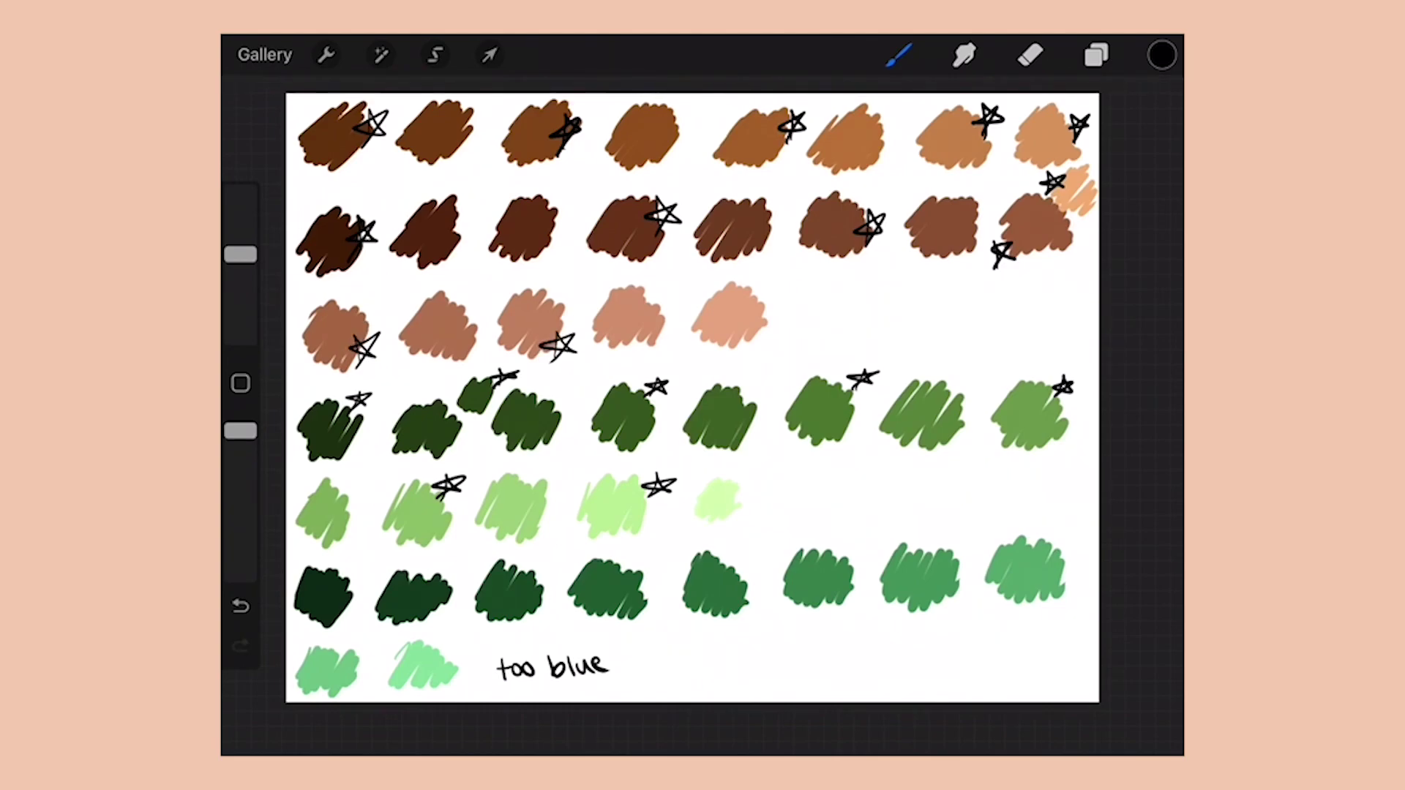
- Sample the second row's first and fourth starred swatches and save both colours to the new empty palette
{"action": "scroll", "coordinate": [692, 397], "scroll_direction": "down", "scroll_amount": 3}
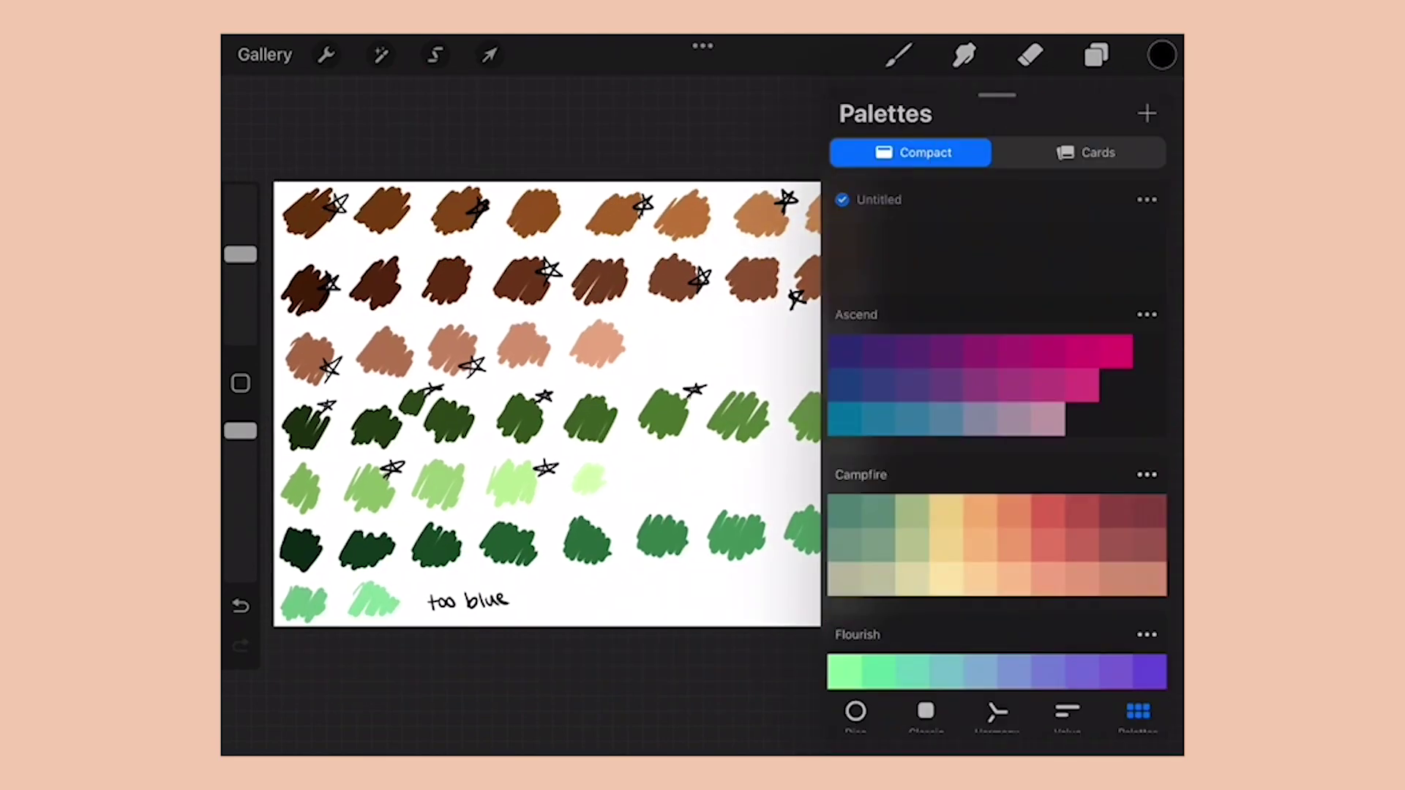
{"action": "left_click", "coordinate": [309, 288]}
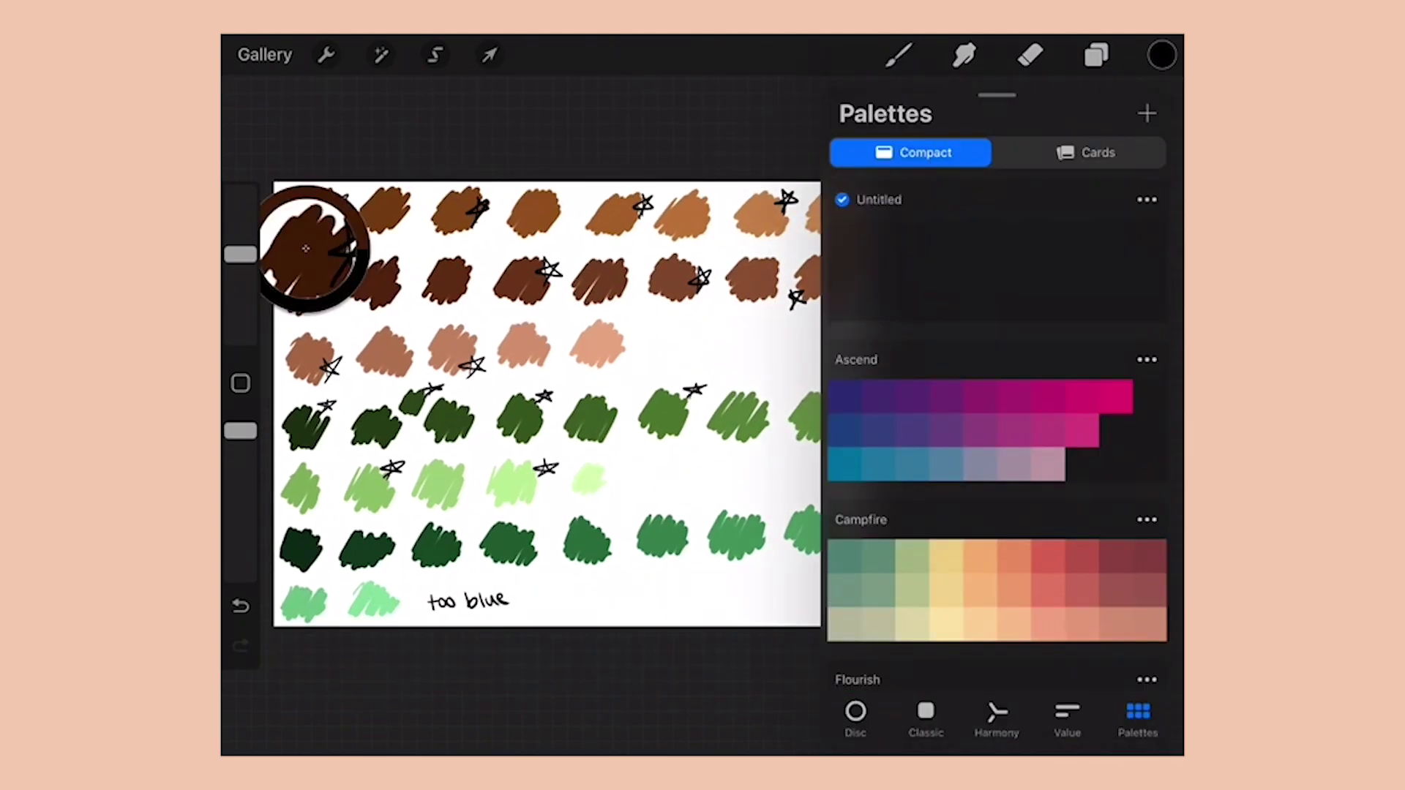
{"action": "left_click", "coordinate": [845, 236]}
{"action": "left_click", "coordinate": [515, 278]}
{"action": "left_click_drag", "start_coordinate": [516, 242], "coordinate": [516, 241]}
{"action": "left_click", "coordinate": [912, 236]}
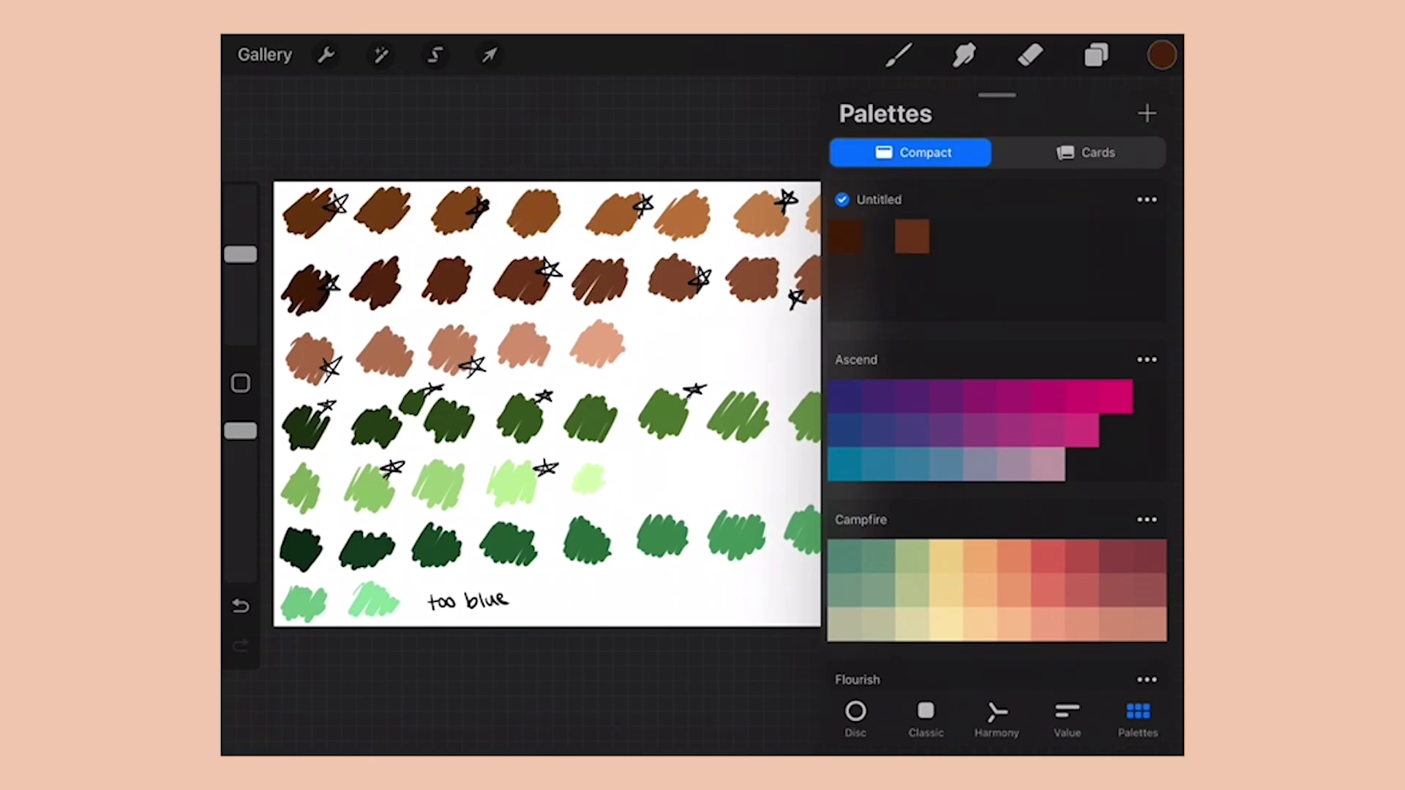
- Sample the second row's sixth and eighth swatches and add both colours to the palette
{"action": "left_click", "coordinate": [677, 278]}
{"action": "left_click", "coordinate": [946, 236]}
{"action": "scroll", "coordinate": [548, 403], "scroll_direction": "right", "scroll_amount": 2}
{"action": "left_click", "coordinate": [808, 282]}
{"action": "left_click", "coordinate": [980, 237]}
{"action": "scroll", "coordinate": [549, 402], "scroll_direction": "left", "scroll_amount": 2}
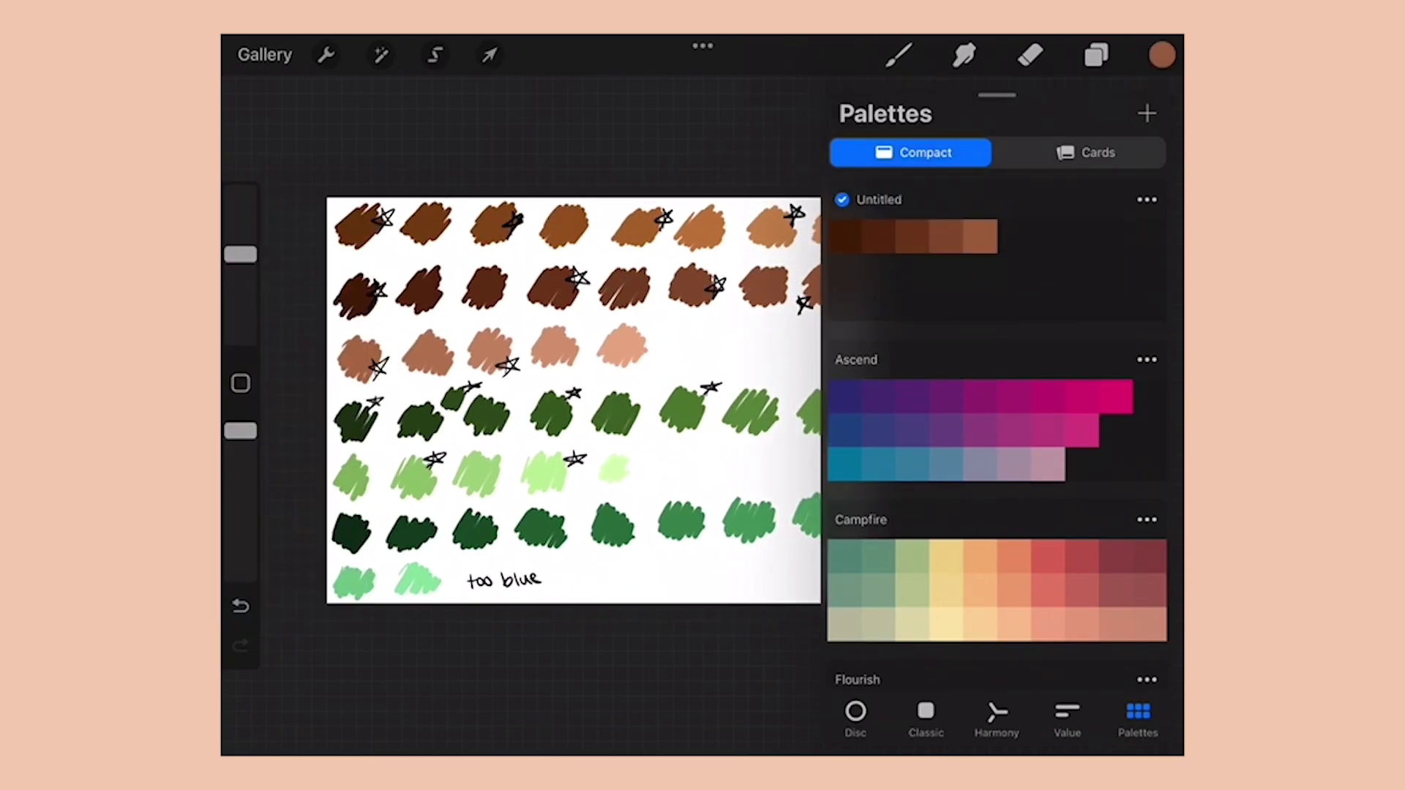
- Add the starred terracotta, the extra peach swatch and the first row's eighth and seventh colours to the palette
{"action": "scroll", "coordinate": [542, 395], "scroll_direction": "down", "scroll_amount": 2}
{"action": "left_click", "coordinate": [1048, 237]}
{"action": "left_click", "coordinate": [741, 258]}
{"action": "left_click", "coordinate": [1081, 237]}
{"action": "left_click", "coordinate": [728, 229]}
{"action": "left_click", "coordinate": [1116, 236]}
{"action": "left_click", "coordinate": [672, 228]}
{"action": "left_click", "coordinate": [1150, 236]}
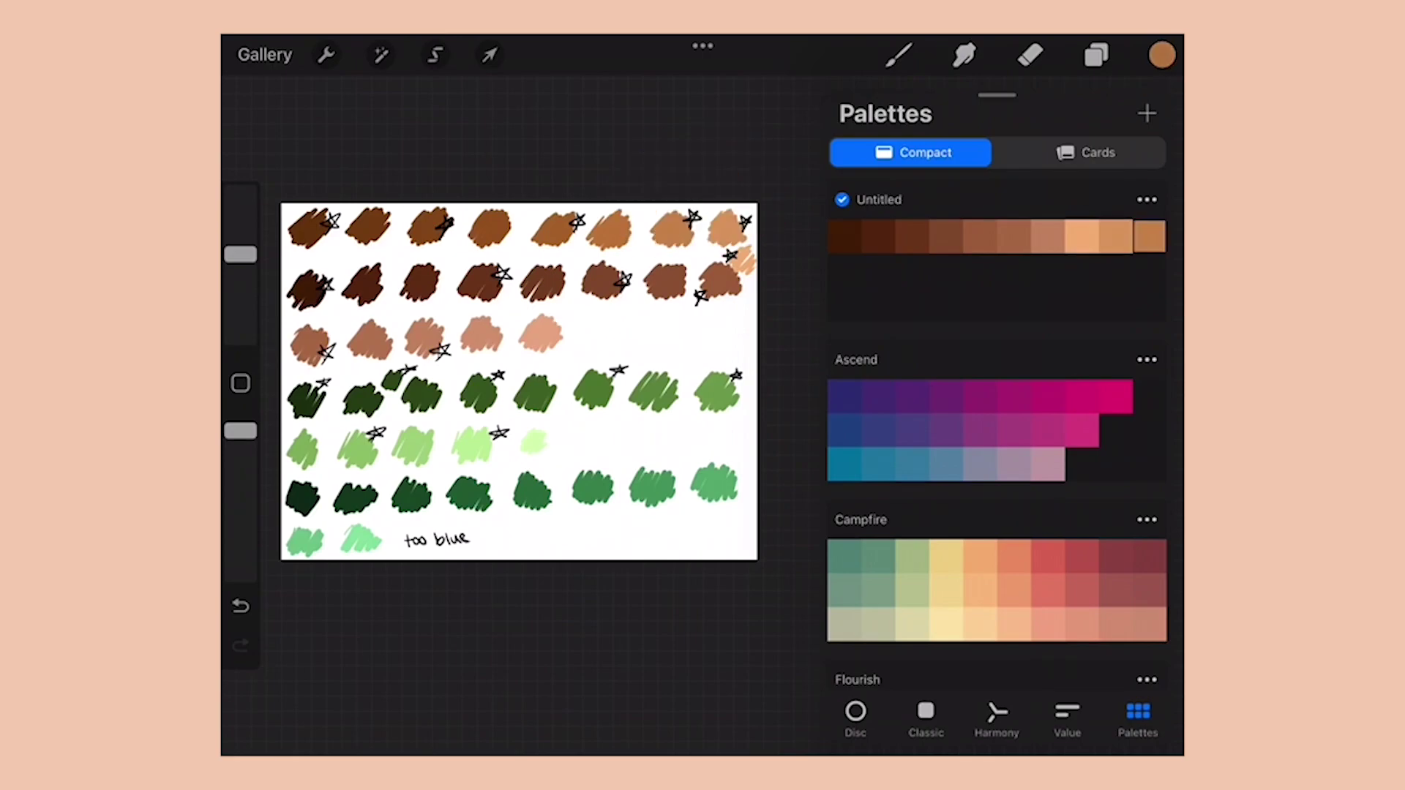
- Sample the remaining starred browns in the first row and save them in the palette's second row
{"action": "left_click_drag", "start_coordinate": [424, 223], "coordinate": [424, 223]}
{"action": "left_click", "coordinate": [878, 270]}
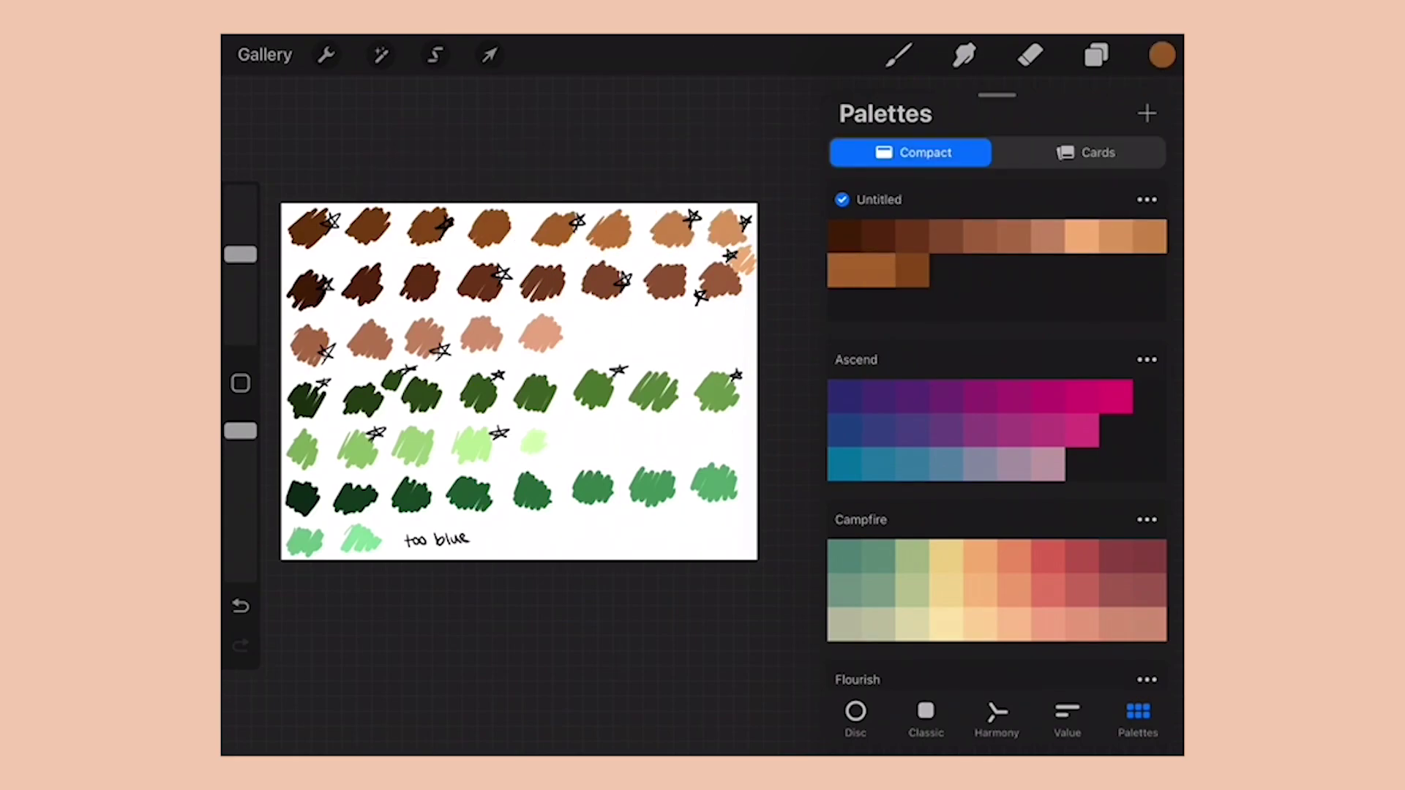
{"action": "left_click", "coordinate": [498, 229]}
{"action": "left_click", "coordinate": [423, 223]}
{"action": "left_click", "coordinate": [878, 270]}
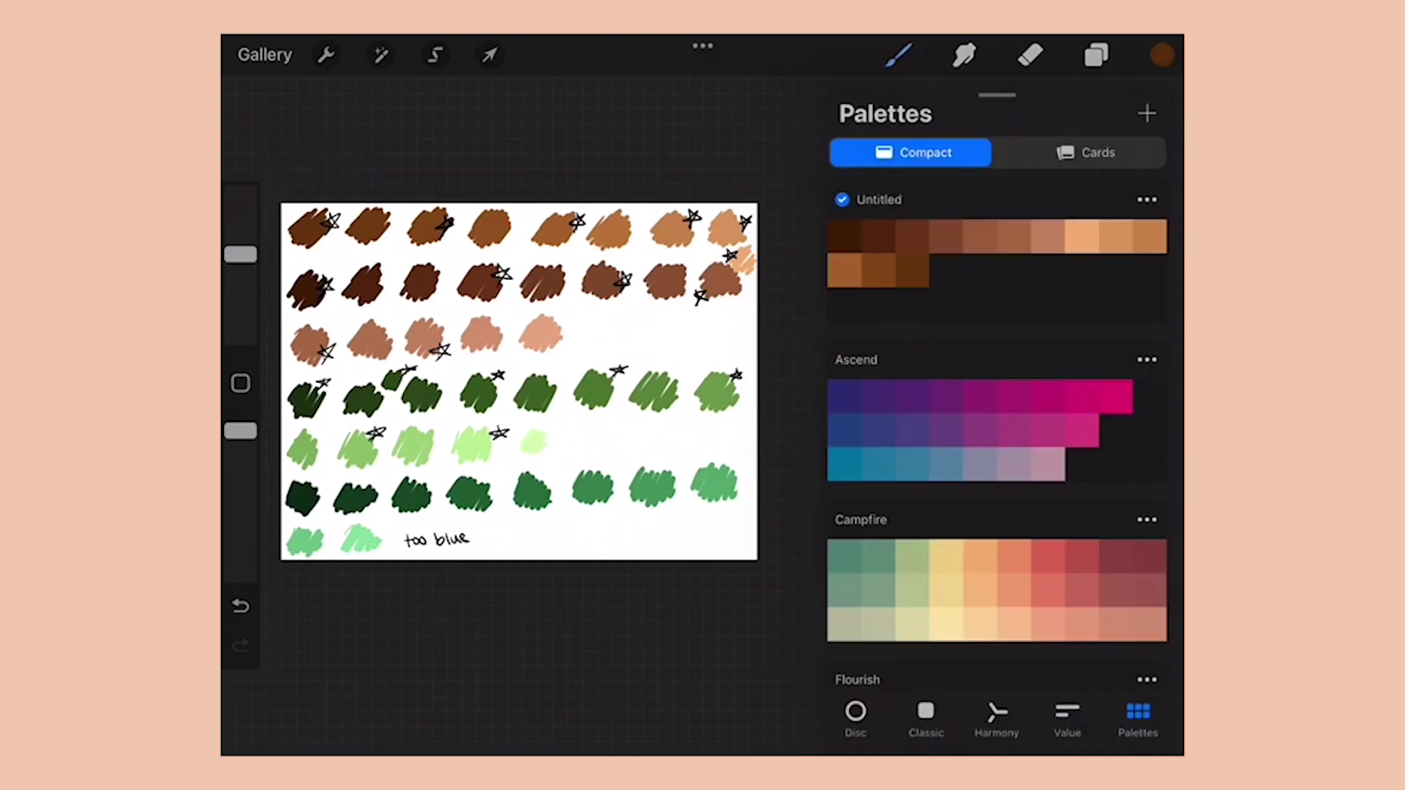
- Mix two progressively darker shades of the last brown and save both in the palette's second row
{"action": "left_click", "coordinate": [925, 719]}
{"action": "left_click", "coordinate": [1144, 323]}
{"action": "left_click", "coordinate": [1137, 719]}
{"action": "left_click", "coordinate": [946, 270]}
{"action": "left_click", "coordinate": [924, 719]}
{"action": "left_click", "coordinate": [1144, 355]}
{"action": "left_click", "coordinate": [1137, 719]}
{"action": "left_click", "coordinate": [979, 270]}
- Darken the brown further to nearly black and add it to the next free slots in the palette's second row
{"action": "left_click", "coordinate": [925, 719]}
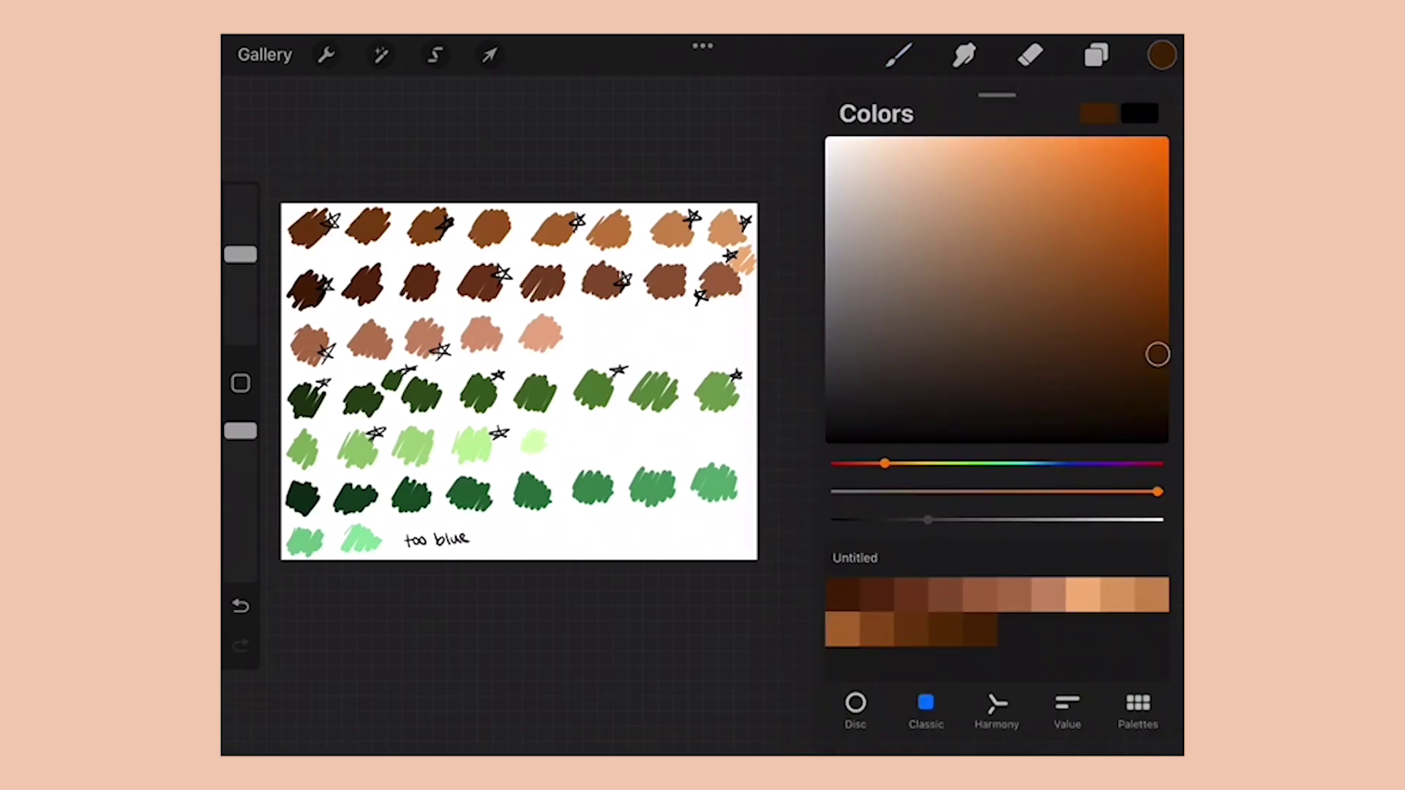
{"action": "left_click", "coordinate": [1157, 388]}
{"action": "left_click", "coordinate": [1138, 719]}
{"action": "left_click", "coordinate": [1014, 270]}
{"action": "left_click", "coordinate": [1048, 270]}
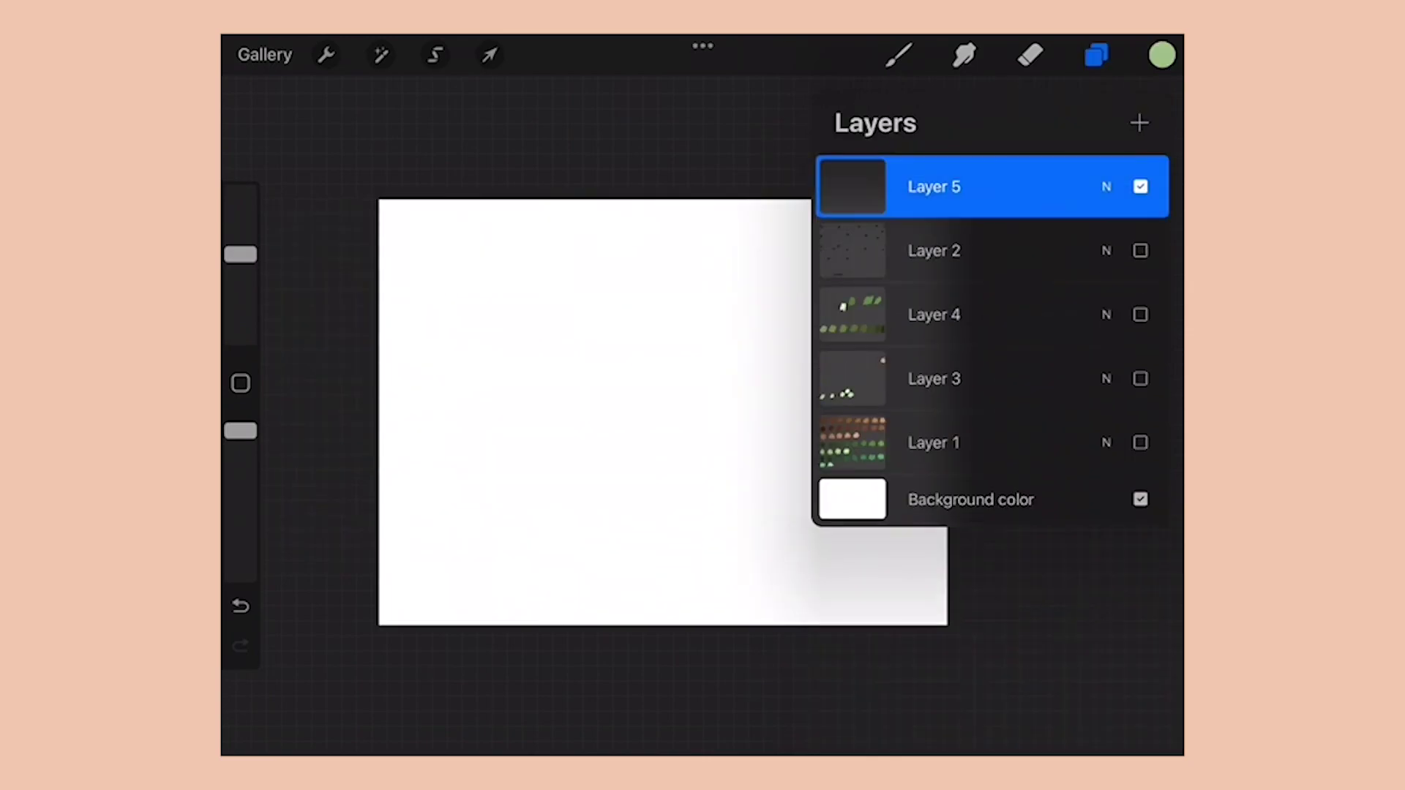
- On the blank new layer, scribble sample swatches of the palette's first six browns across the canvas's upper edge
{"action": "left_click", "coordinate": [899, 55]}
{"action": "left_click", "coordinate": [1161, 54]}
{"action": "left_click", "coordinate": [845, 236]}
{"action": "mouse_move", "coordinate": [330, 212]}
{"action": "left_mouse_down"}
{"action": "mouse_move", "coordinate": [388, 183]}
{"action": "mouse_move", "coordinate": [442, 182]}
{"action": "mouse_move", "coordinate": [550, 220]}
{"action": "mouse_move", "coordinate": [631, 187]}
{"action": "mouse_move", "coordinate": [950, 175]}
{"action": "left_mouse_up"}
{"action": "left_click", "coordinate": [1161, 55]}
{"action": "left_click", "coordinate": [946, 236]}
{"action": "left_click", "coordinate": [1161, 54]}
{"action": "left_click", "coordinate": [1161, 55]}
{"action": "left_click", "coordinate": [1013, 236]}
- Scribble swatches of the palette's seventh to tenth colours, peach through tan, to finish the canvas's first row
{"action": "left_click", "coordinate": [1161, 55]}
{"action": "left_click", "coordinate": [1048, 235]}
{"action": "left_click", "coordinate": [1161, 55]}
{"action": "left_click", "coordinate": [1082, 236]}
{"action": "left_click", "coordinate": [1161, 55]}
{"action": "left_click", "coordinate": [1115, 235]}
{"action": "left_click", "coordinate": [490, 55]}
{"action": "mouse_move", "coordinate": [947, 239]}
{"action": "left_mouse_down"}
{"action": "mouse_move", "coordinate": [914, 229]}
{"action": "mouse_move", "coordinate": [976, 191]}
{"action": "left_mouse_up"}
{"action": "left_click", "coordinate": [1161, 55]}
{"action": "left_click", "coordinate": [1148, 236]}
- Start a second swatch row on the canvas with the five browns from the palette's second row
{"action": "left_click", "coordinate": [1161, 55]}
{"action": "left_click", "coordinate": [845, 270]}
{"action": "left_click", "coordinate": [1162, 55]}
{"action": "mouse_move", "coordinate": [326, 260]}
{"action": "left_mouse_down"}
{"action": "mouse_move", "coordinate": [363, 296]}
{"action": "mouse_move", "coordinate": [439, 271]}
{"action": "left_mouse_up"}
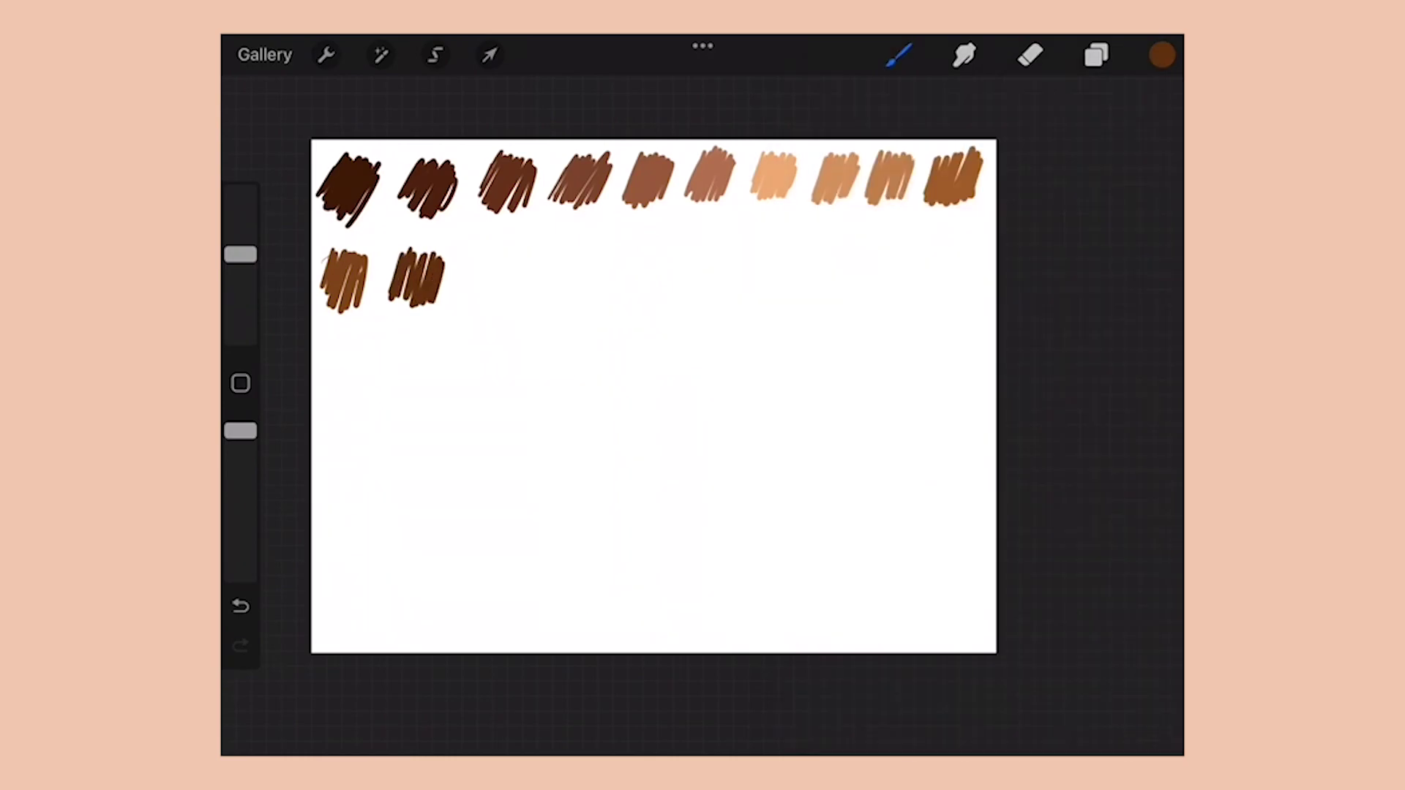
{"action": "left_click", "coordinate": [1162, 55]}
{"action": "left_click", "coordinate": [947, 270]}
{"action": "mouse_move", "coordinate": [543, 295]}
{"action": "left_mouse_down"}
{"action": "mouse_move", "coordinate": [595, 253]}
{"action": "mouse_move", "coordinate": [659, 255]}
{"action": "left_mouse_up"}
{"action": "left_click", "coordinate": [1162, 55]}
{"action": "left_click", "coordinate": [979, 269]}
- Continue the second swatch row with the five greens from the Tree Hugger palette's second row, darkest first
{"action": "left_click", "coordinate": [1161, 55]}
{"action": "left_click", "coordinate": [1013, 269]}
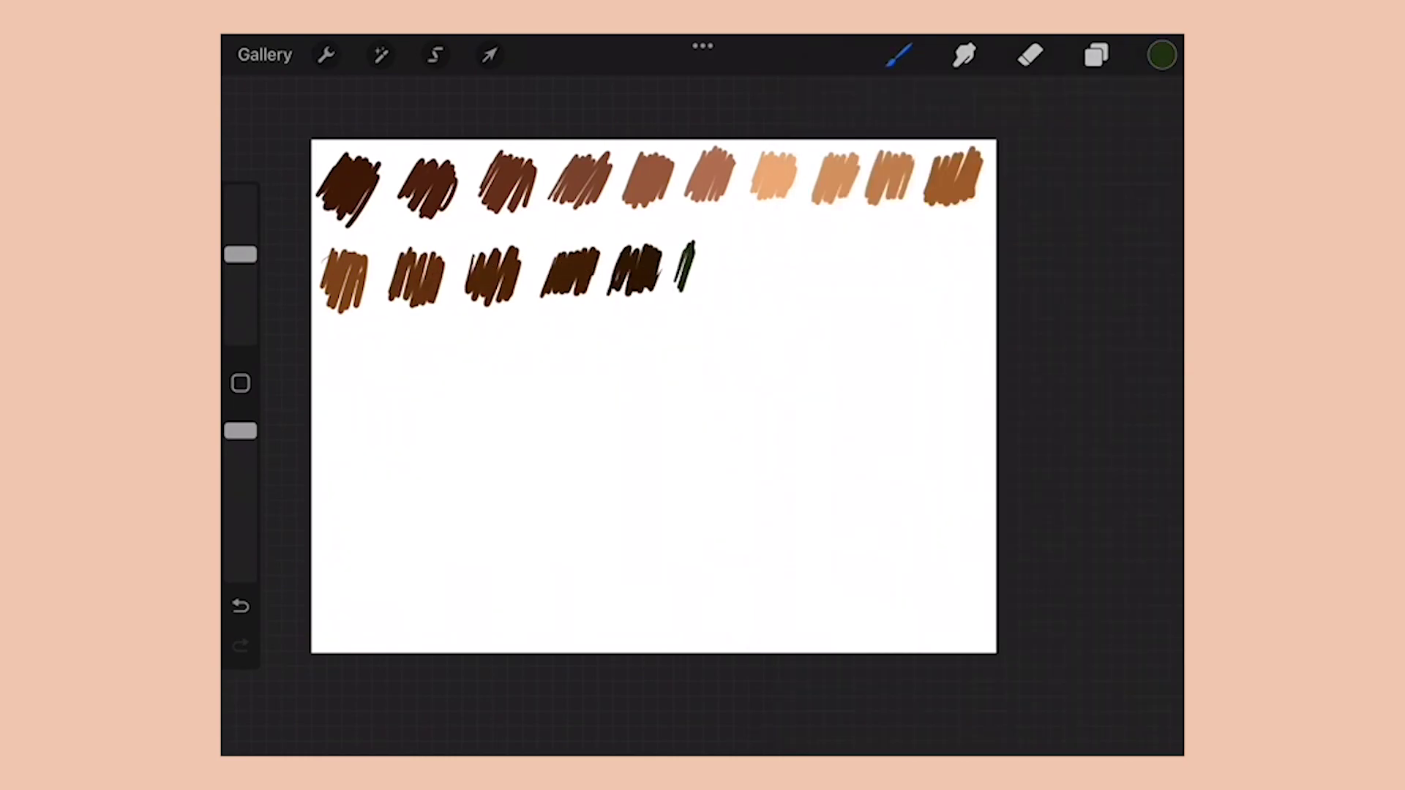
{"action": "left_click", "coordinate": [1162, 55]}
{"action": "left_click_drag", "start_coordinate": [739, 282], "coordinate": [837, 242]}
{"action": "left_click", "coordinate": [1081, 269]}
{"action": "left_click", "coordinate": [1161, 55]}
{"action": "left_click", "coordinate": [1115, 269]}
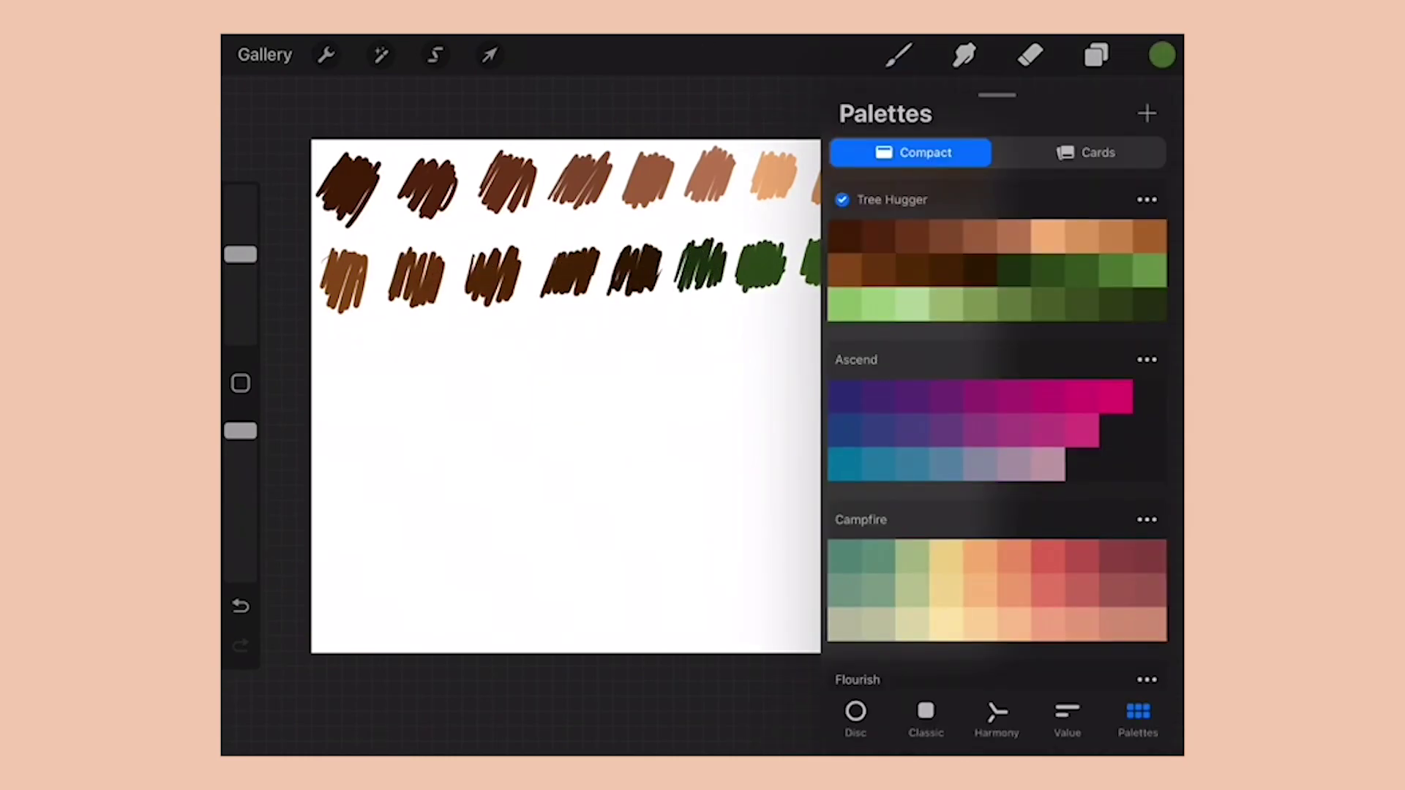
{"action": "left_click", "coordinate": [1161, 55]}
{"action": "left_click", "coordinate": [1148, 269]}
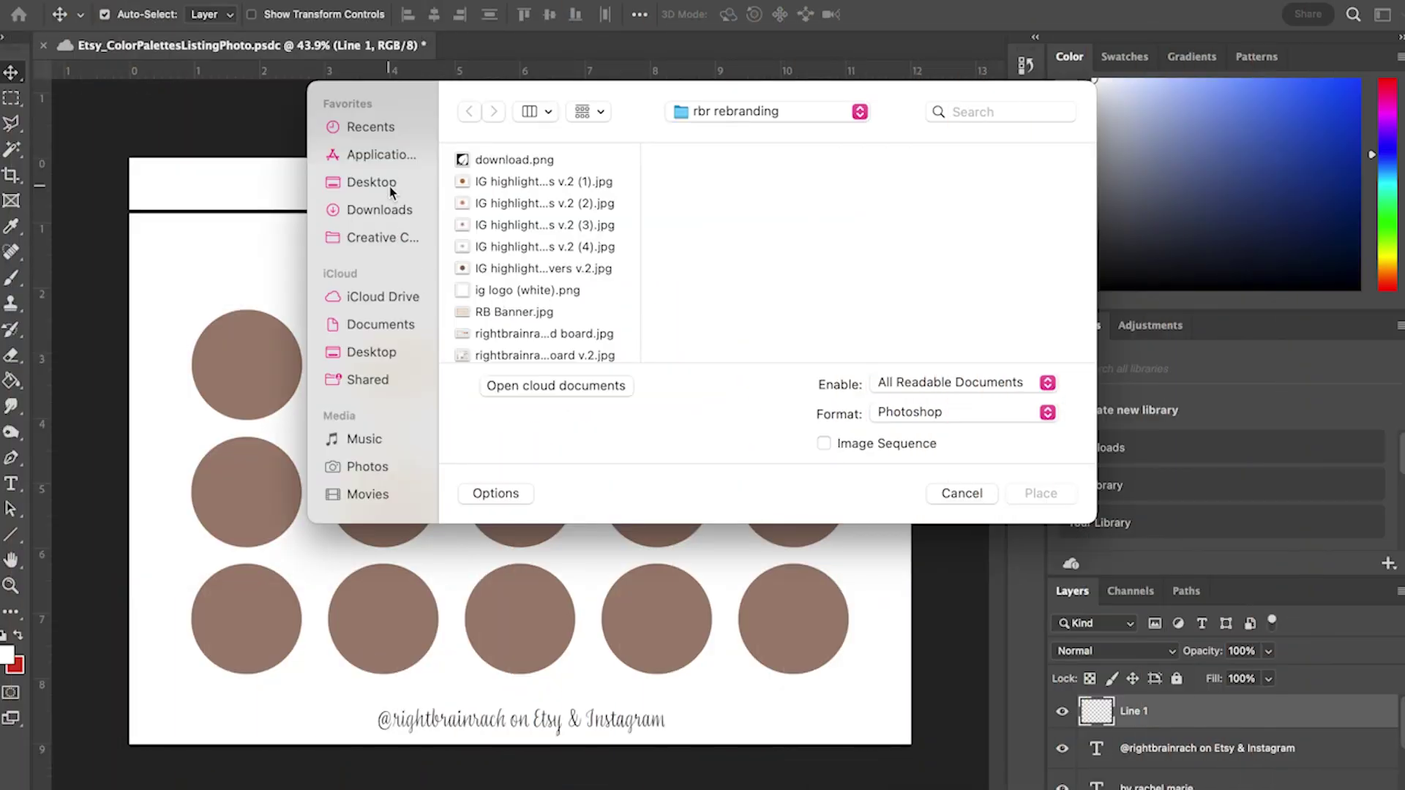
- Switch to Photoshop and place the swatch image from the Etsy Color Palettes folder over the template's lowest circle row
{"action": "left_click", "coordinate": [389, 186]}
{"action": "left_click", "coordinate": [539, 224]}
{"action": "scroll", "coordinate": [735, 259], "scroll_direction": "down", "scroll_amount": 4}
{"action": "scroll", "coordinate": [724, 299], "scroll_direction": "up", "scroll_amount": 4}
{"action": "left_click", "coordinate": [714, 204]}
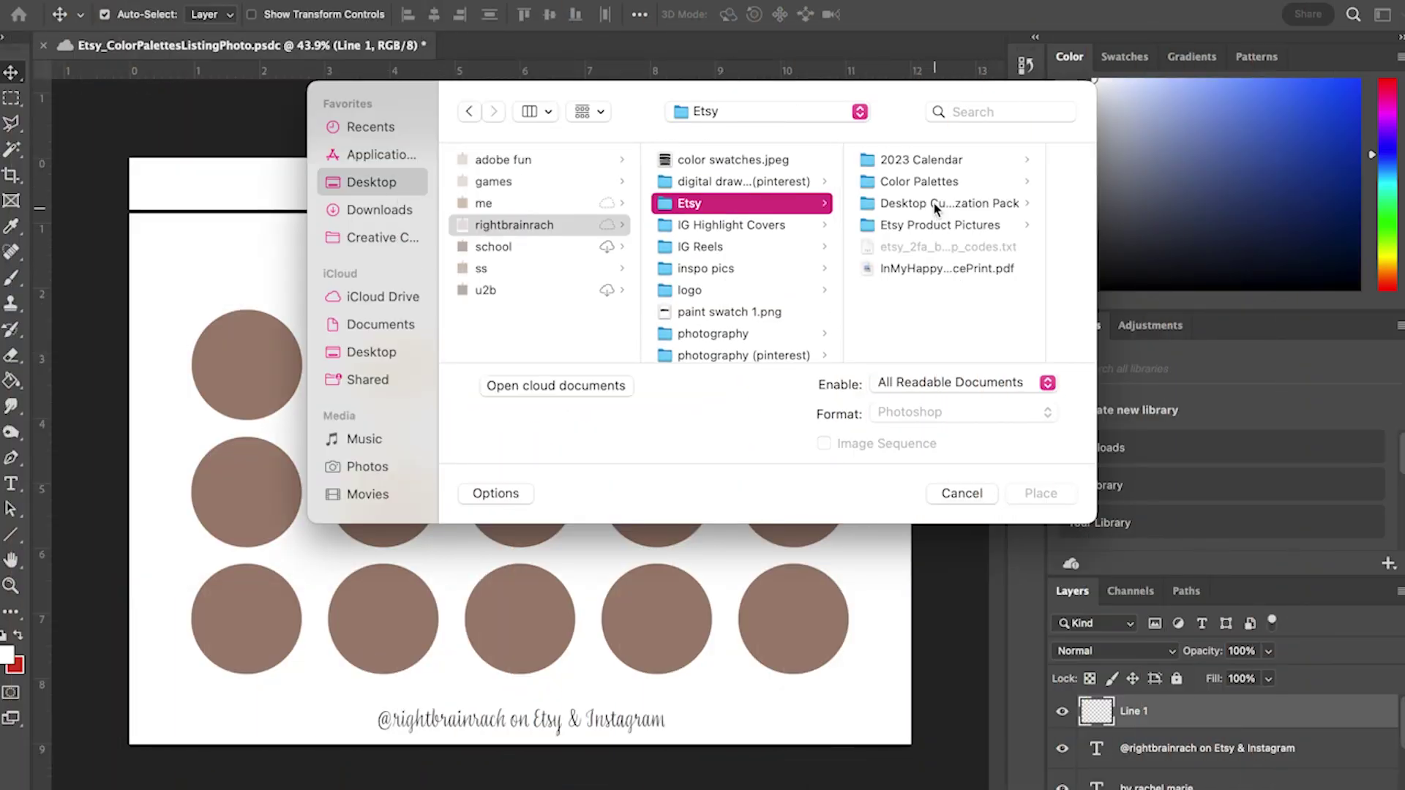
{"action": "left_click", "coordinate": [923, 183]}
{"action": "left_click", "coordinate": [951, 159]}
{"action": "left_click", "coordinate": [1027, 492]}
{"action": "left_click_drag", "start_coordinate": [502, 371], "coordinate": [506, 667]}
{"action": "key", "text": "Return"}
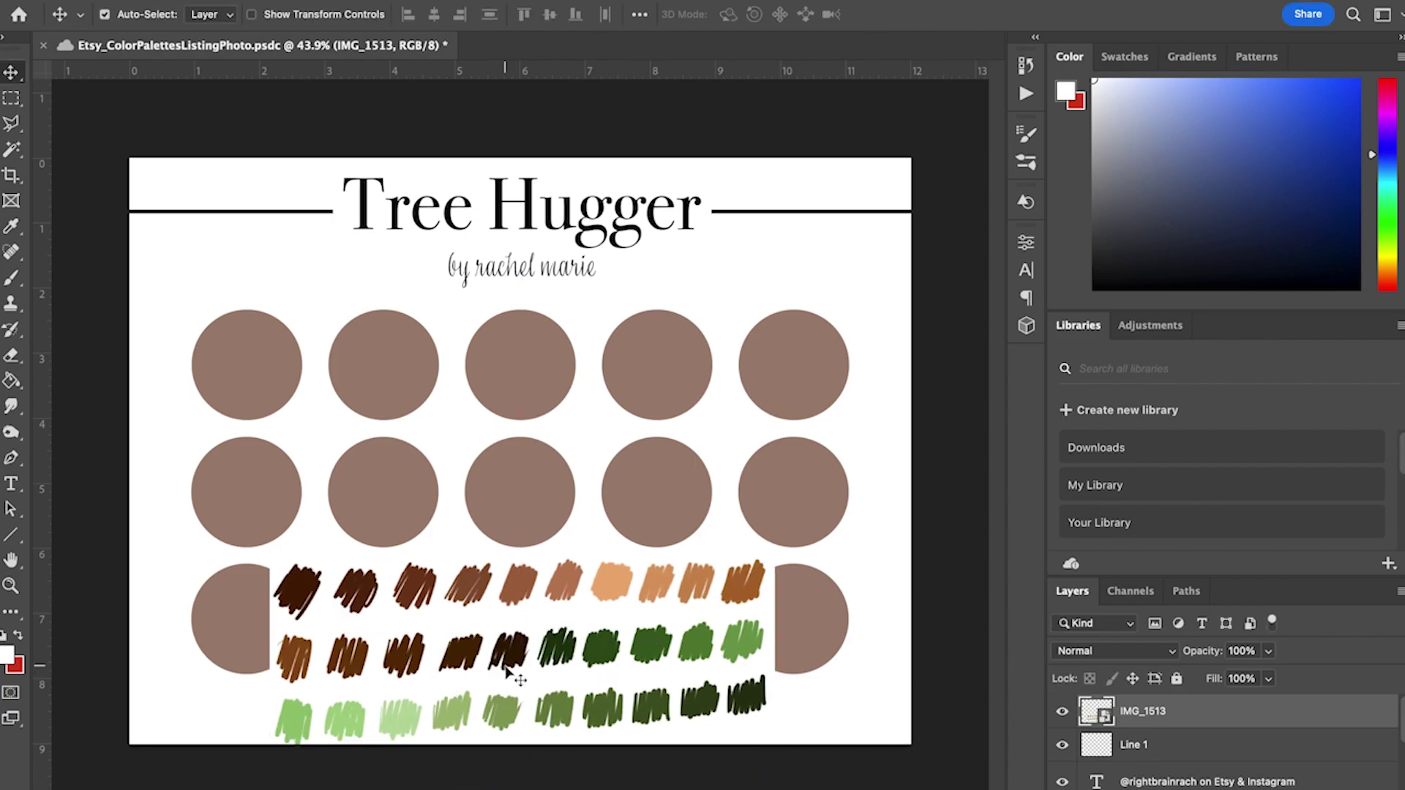
- Fill the first circle of the top row with the darkest brown, sampled from the placed image's first swatch
{"action": "scroll", "coordinate": [1147, 758], "scroll_direction": "down", "scroll_amount": 8}
{"action": "left_click", "coordinate": [1084, 767]}
{"action": "scroll", "coordinate": [1120, 771], "scroll_direction": "down", "scroll_amount": 3}
{"action": "left_click", "coordinate": [1144, 770]}
{"action": "left_click", "coordinate": [1026, 242]}
{"action": "left_click", "coordinate": [796, 439]}
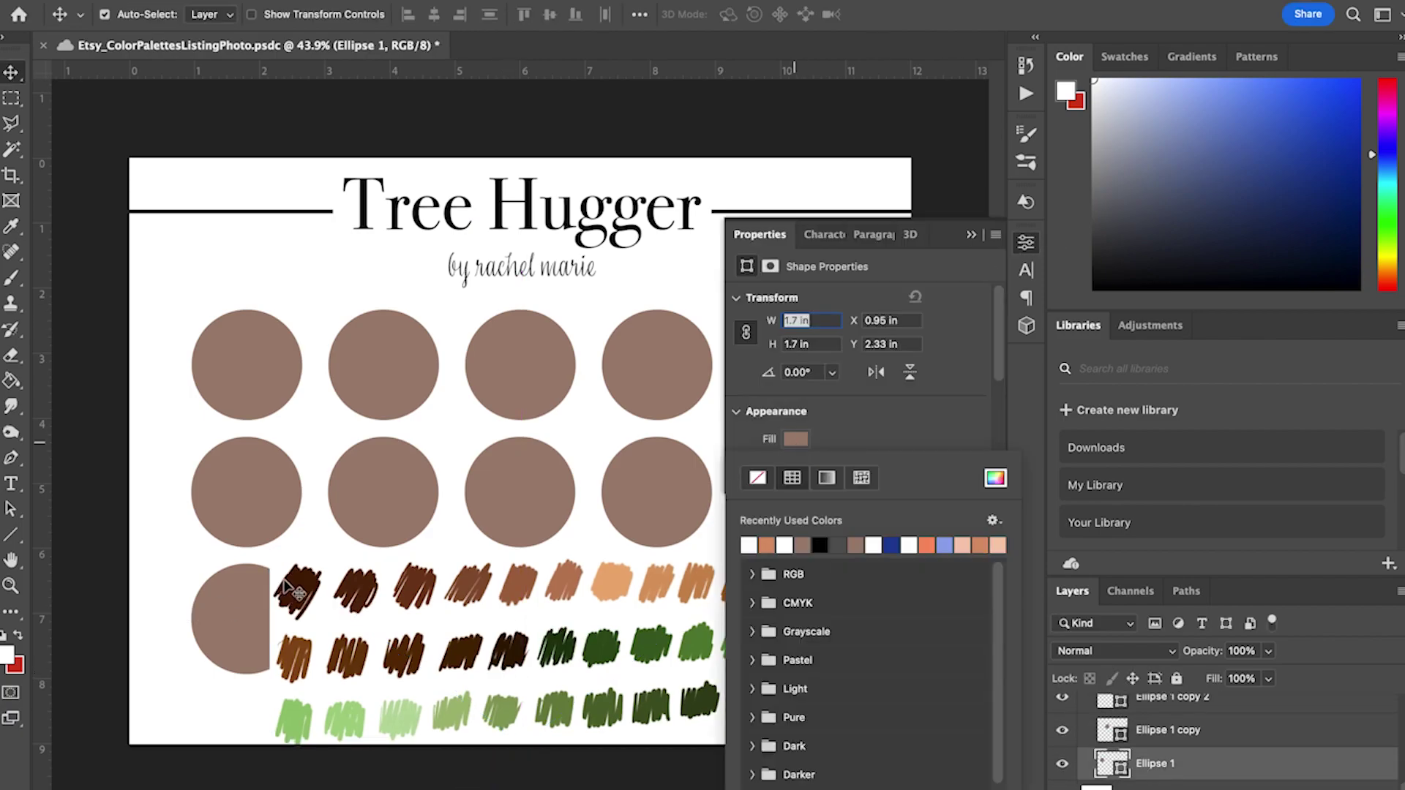
{"action": "left_click", "coordinate": [995, 478]}
{"action": "left_click", "coordinate": [303, 586]}
{"action": "left_click", "coordinate": [1328, 97]}
{"action": "left_click", "coordinate": [971, 237]}
- Fill the top row's second circle with the reddish brown sampled from the third swatch of the image's first row
{"action": "left_click", "coordinate": [1178, 731]}
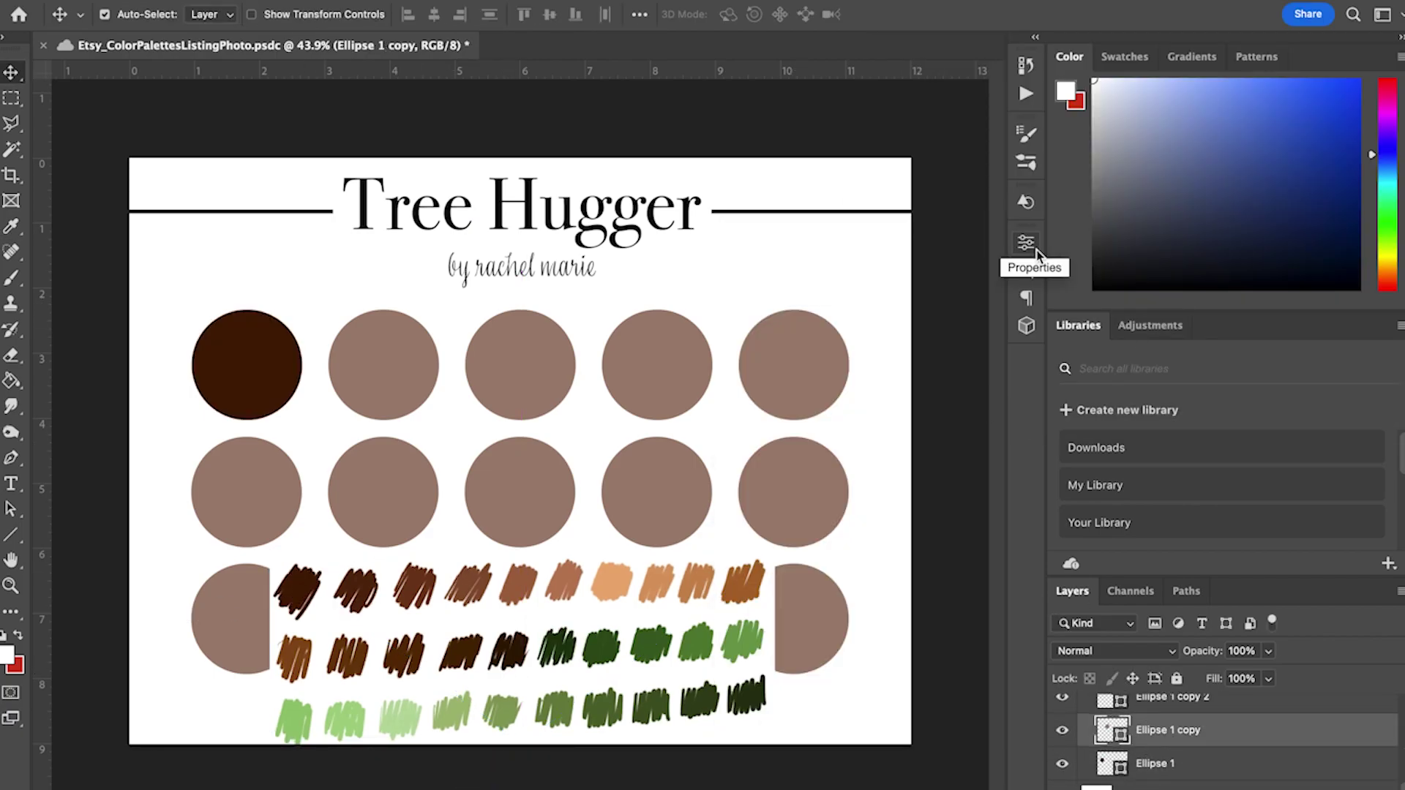
{"action": "left_click", "coordinate": [1027, 244]}
{"action": "left_click", "coordinate": [794, 438]}
{"action": "left_click", "coordinate": [995, 478]}
{"action": "left_click", "coordinate": [414, 585]}
{"action": "left_click", "coordinate": [1350, 86]}
{"action": "left_click", "coordinate": [973, 237]}
- Fill the top row's third circle with the terracotta brown sampled from the fifth swatch of the image's first row
{"action": "left_click", "coordinate": [1170, 698]}
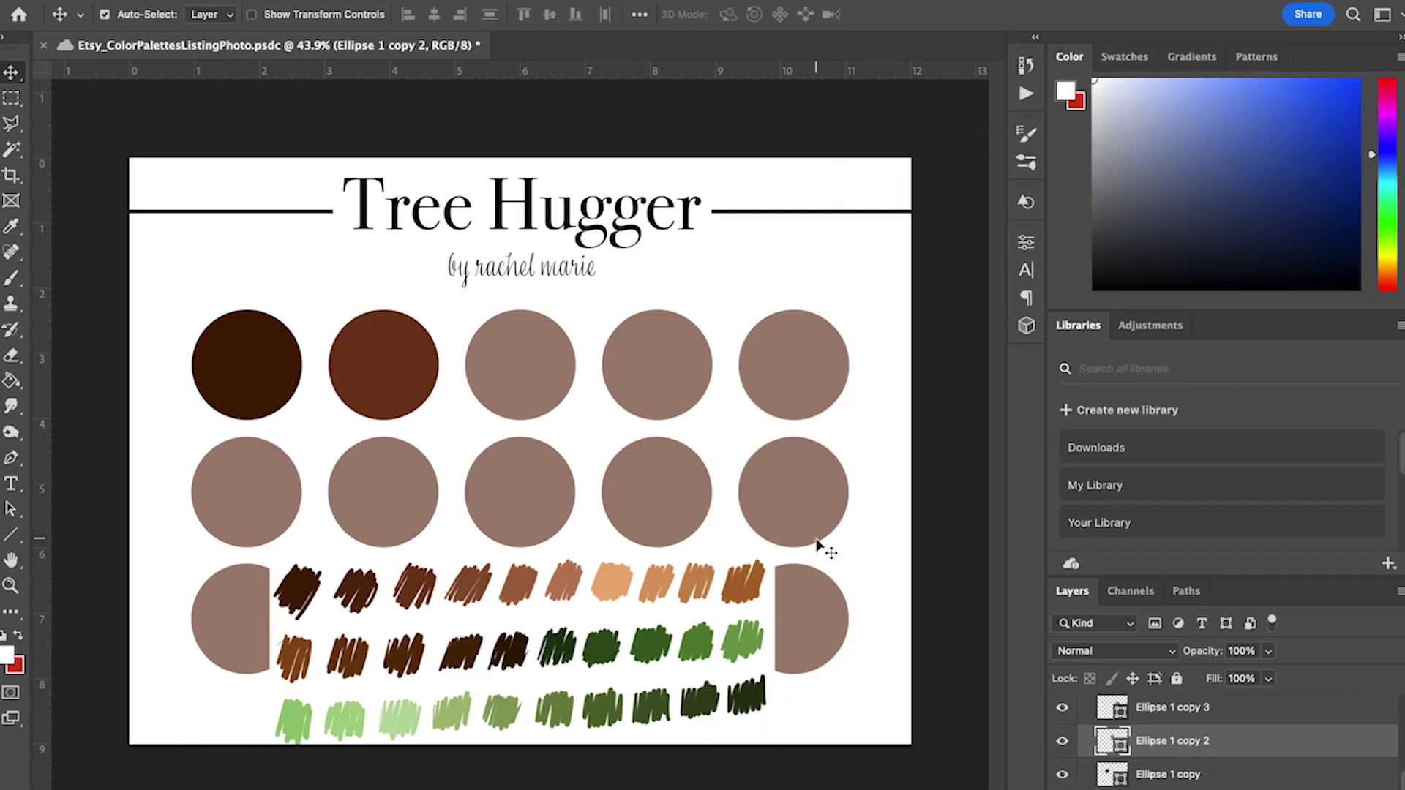
{"action": "left_click", "coordinate": [1026, 242]}
{"action": "left_click", "coordinate": [791, 442]}
{"action": "left_click", "coordinate": [995, 477]}
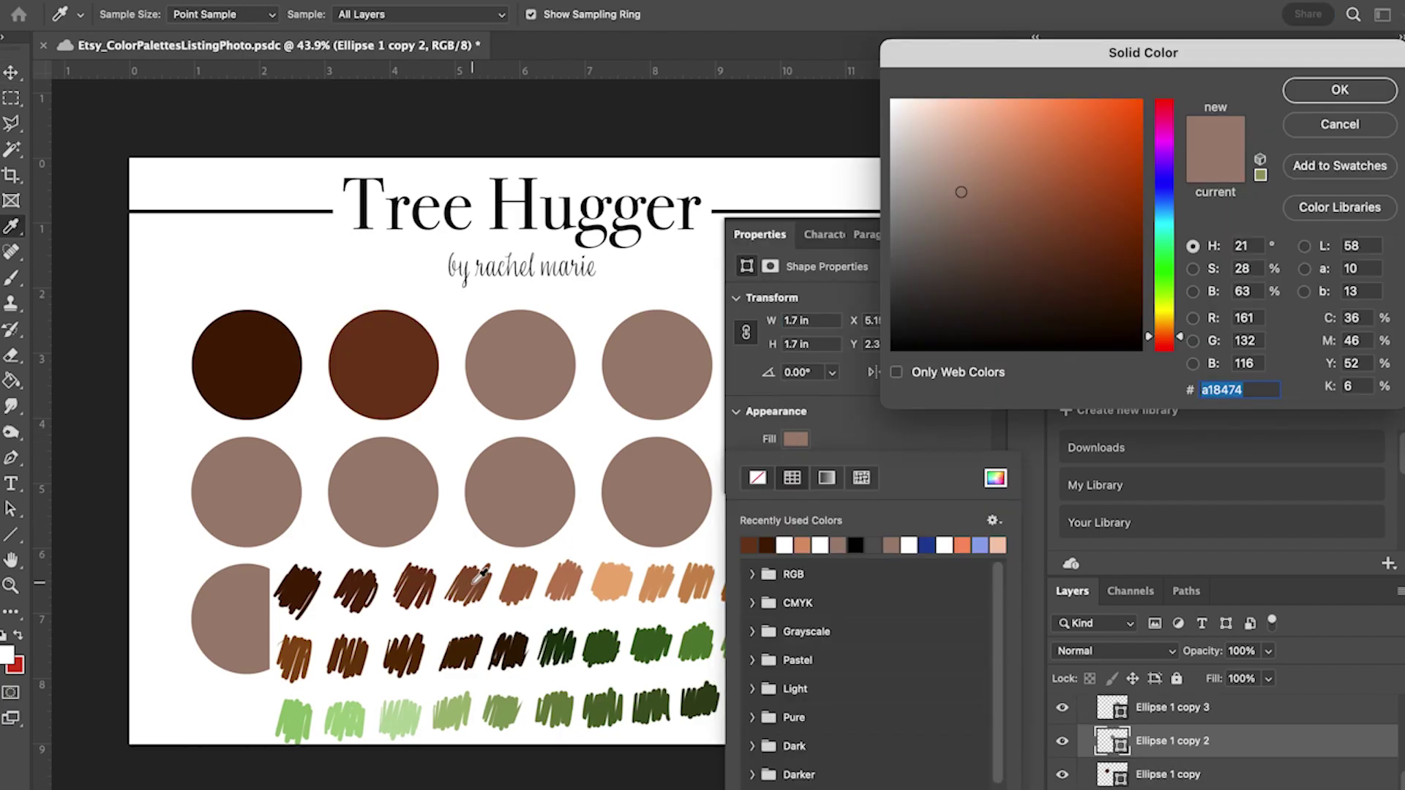
{"action": "left_click", "coordinate": [417, 580]}
{"action": "left_click", "coordinate": [511, 584]}
{"action": "left_click", "coordinate": [1339, 89]}
{"action": "left_click", "coordinate": [973, 235]}
- Fill the top row's fourth circle with the peach sampled from the seventh swatch of the image's first row
{"action": "left_click", "coordinate": [1171, 707]}
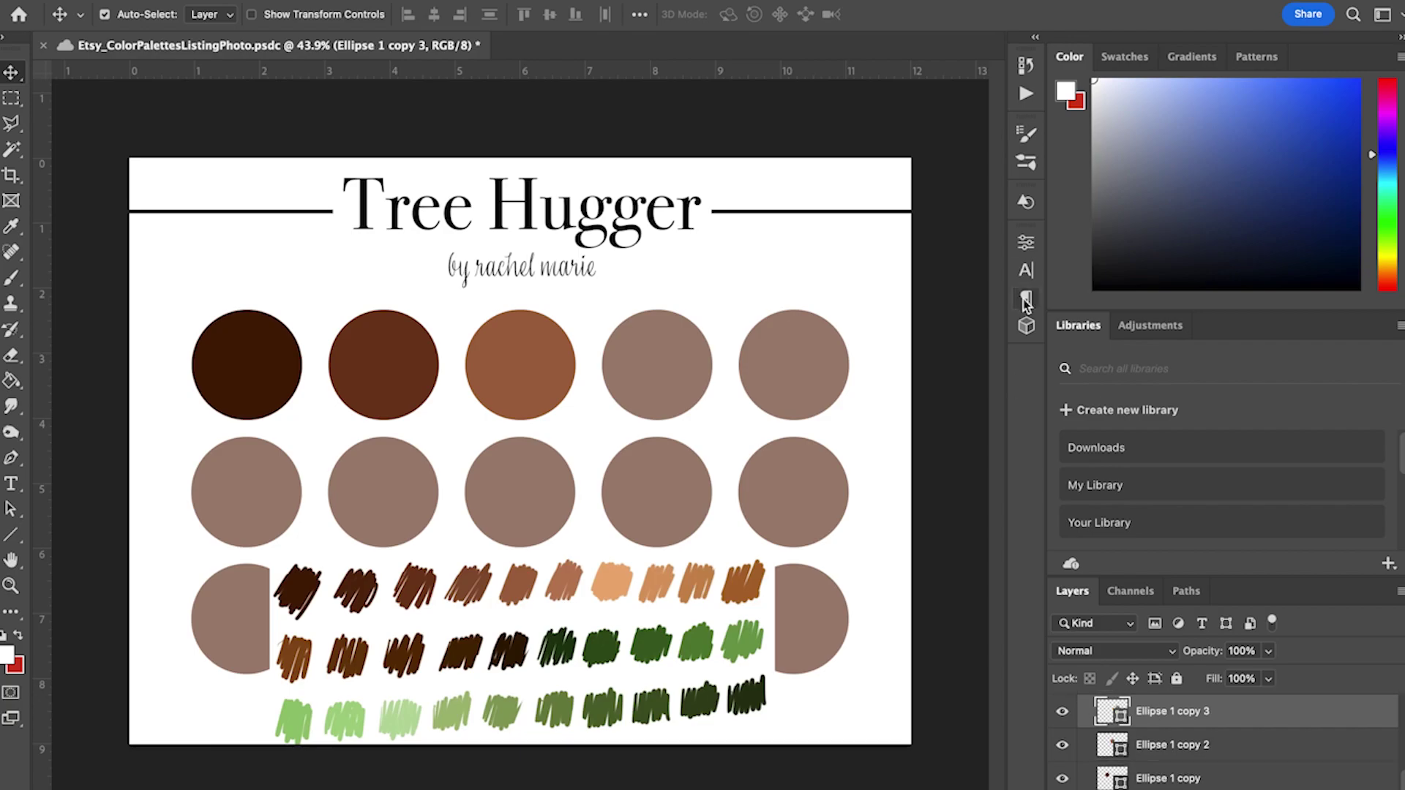
{"action": "left_click", "coordinate": [1026, 242]}
{"action": "left_click", "coordinate": [796, 439]}
{"action": "left_click", "coordinate": [995, 478]}
{"action": "left_click", "coordinate": [612, 582]}
{"action": "left_click", "coordinate": [1313, 94]}
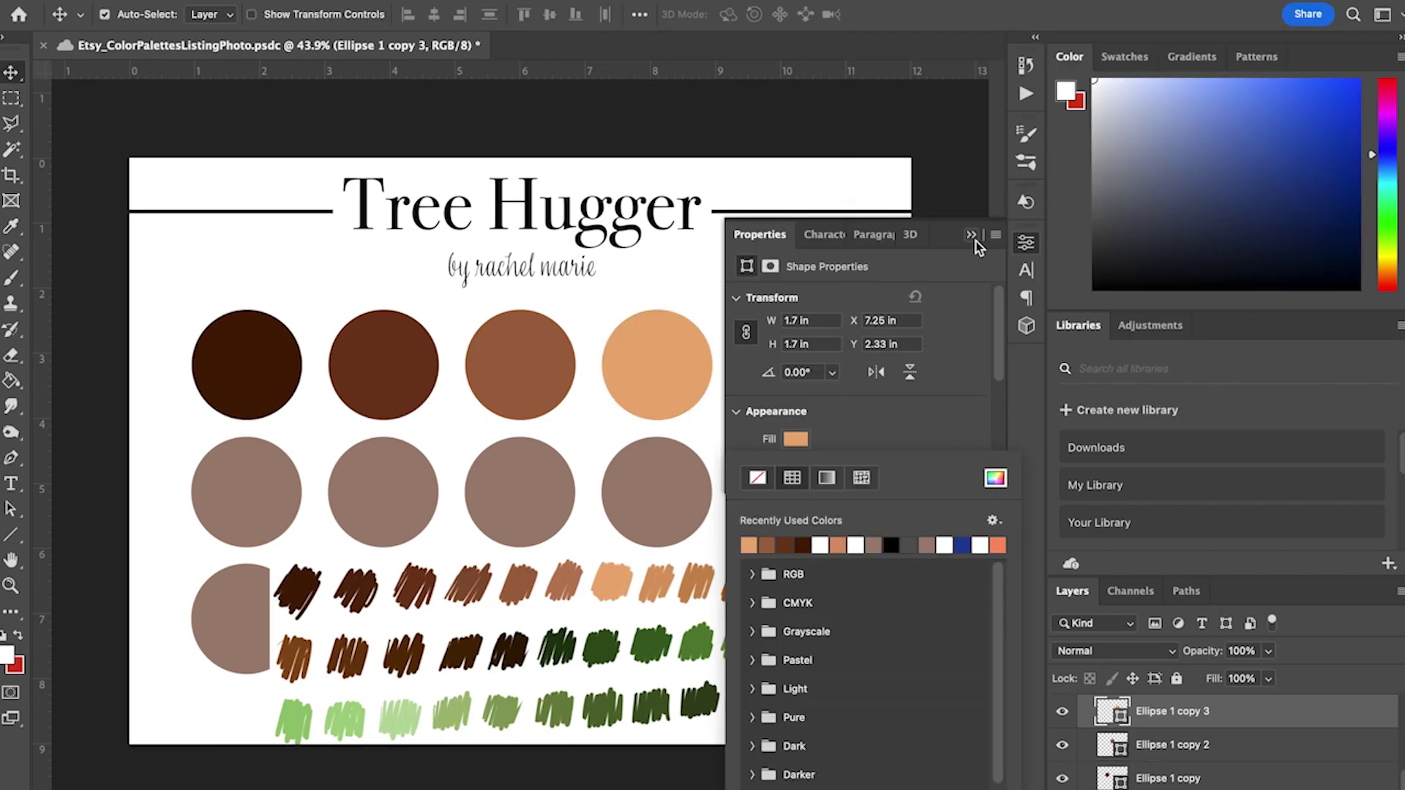
{"action": "left_click", "coordinate": [972, 235]}
- Fill the top row's fifth circle with the tan sampled from the ninth swatch of the image's first row
{"action": "scroll", "coordinate": [1164, 739], "scroll_direction": "up", "scroll_amount": 3}
{"action": "left_click", "coordinate": [1160, 769]}
{"action": "left_click", "coordinate": [1026, 242]}
{"action": "left_click", "coordinate": [795, 439]}
{"action": "left_click", "coordinate": [990, 479]}
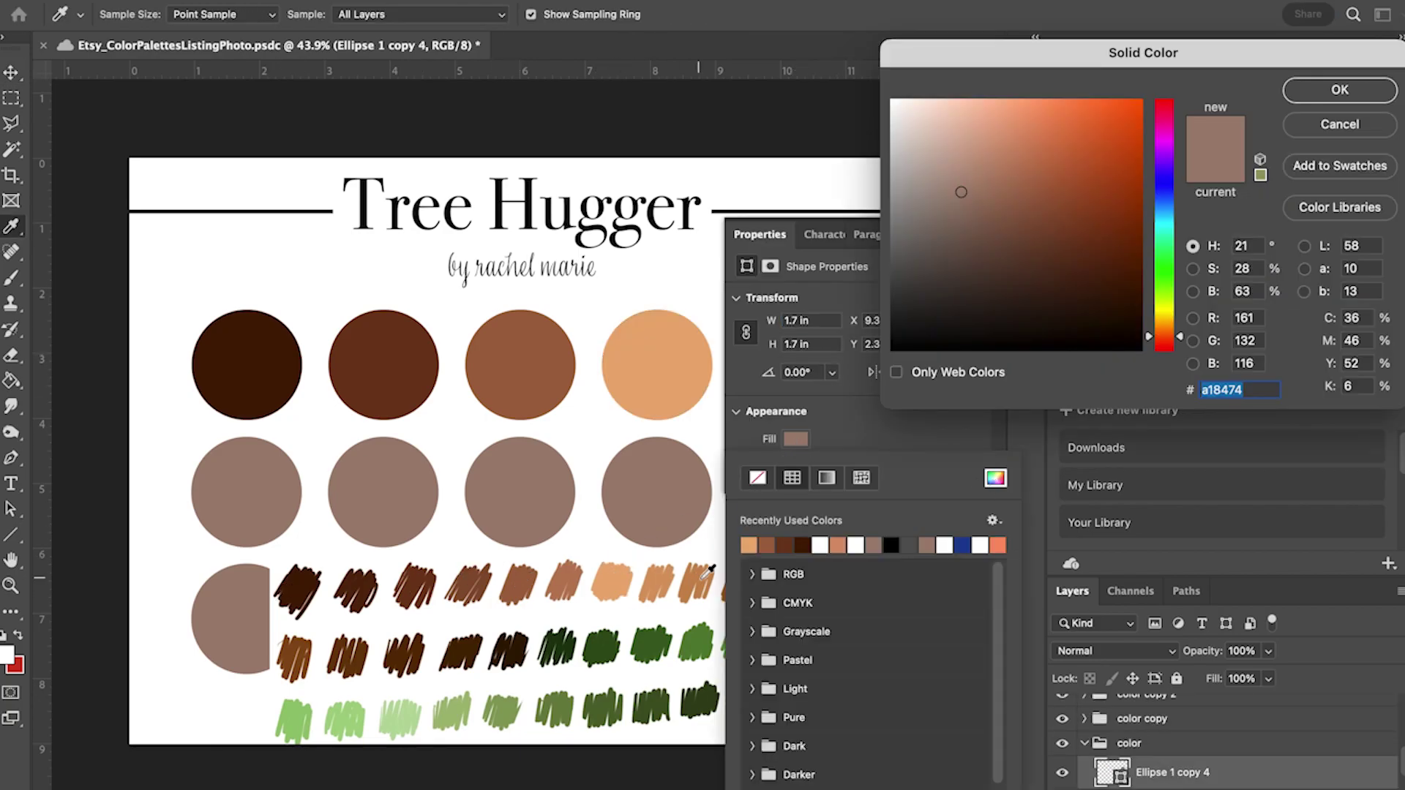
{"action": "left_click", "coordinate": [699, 581]}
{"action": "left_click", "coordinate": [1338, 89]}
{"action": "left_click", "coordinate": [972, 235]}
- Fill the middle row's first circle with the brown sampled from the first swatch of the image's second row
{"action": "left_click", "coordinate": [1084, 743]}
{"action": "left_click", "coordinate": [1084, 743]}
{"action": "scroll", "coordinate": [1120, 747], "scroll_direction": "down", "scroll_amount": 4}
{"action": "left_click", "coordinate": [1135, 761]}
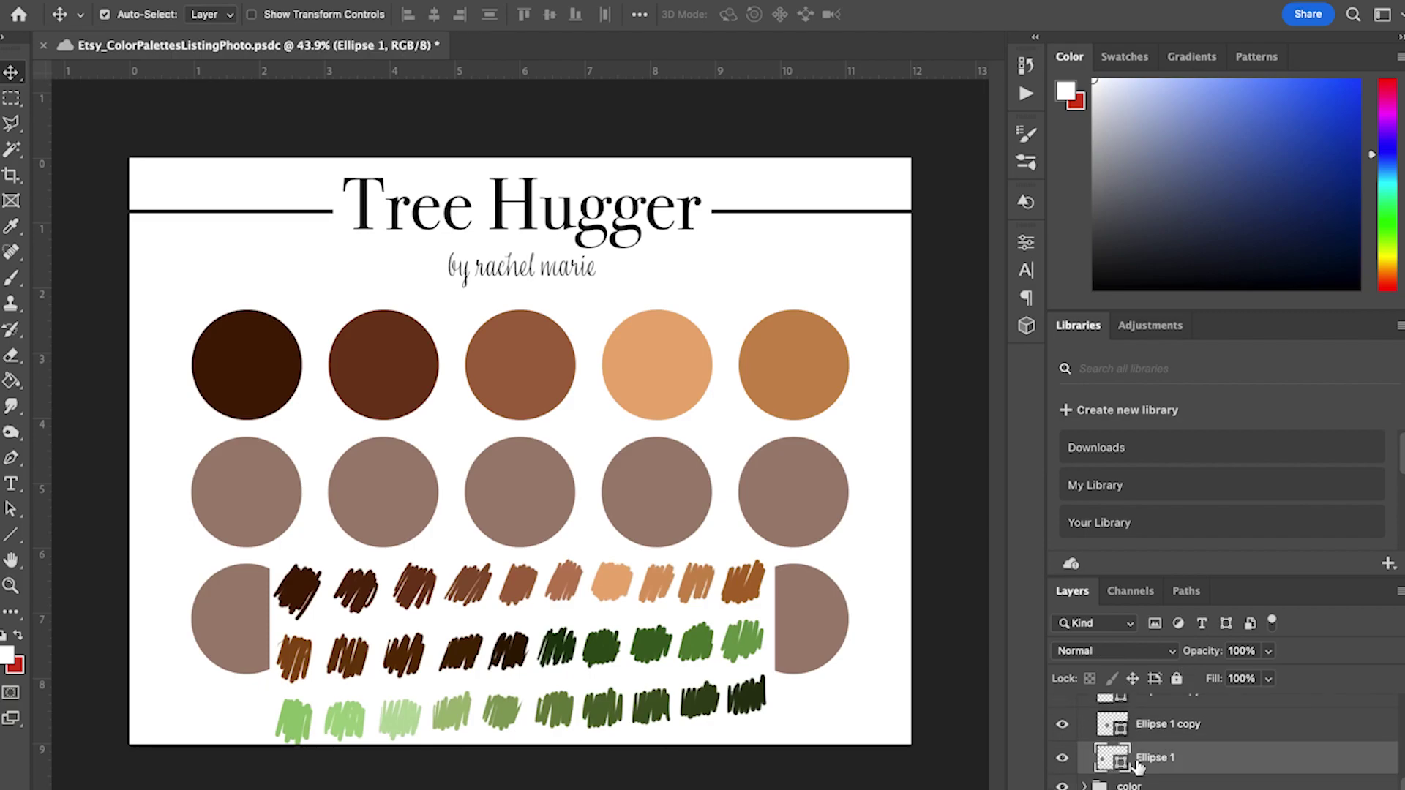
{"action": "left_click", "coordinate": [1026, 242]}
{"action": "left_click", "coordinate": [796, 440]}
{"action": "left_click", "coordinate": [995, 478]}
{"action": "left_click", "coordinate": [293, 662]}
{"action": "key", "text": "Return"}
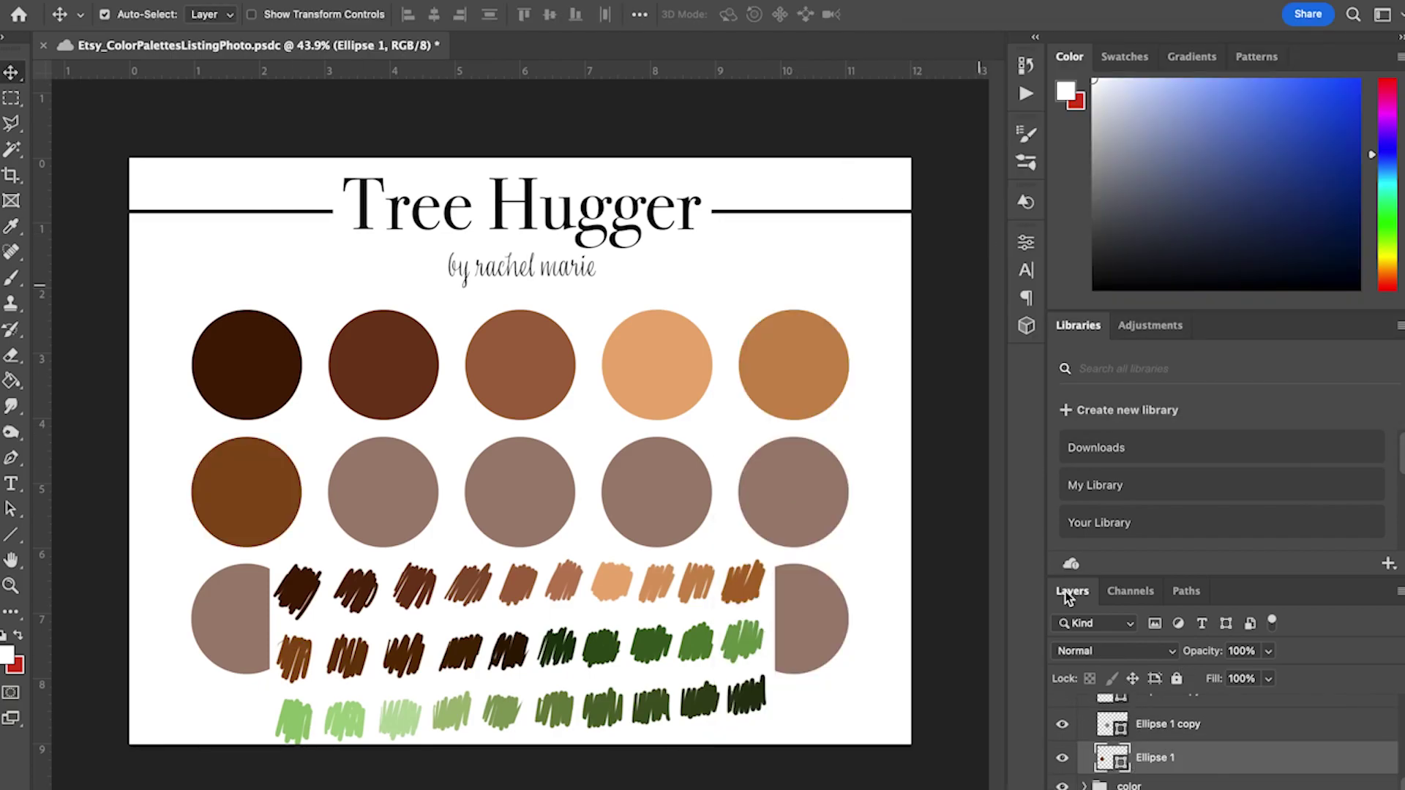
- Fill the middle row's second circle with the dark brown sampled from the third swatch of the image's second row
{"action": "key", "text": "alt+bracketright"}
{"action": "left_click", "coordinate": [1026, 241]}
{"action": "left_click", "coordinate": [795, 439]}
{"action": "left_click", "coordinate": [996, 478]}
{"action": "left_click", "coordinate": [405, 655]}
{"action": "key", "text": "Return"}
{"action": "left_click", "coordinate": [1025, 241]}
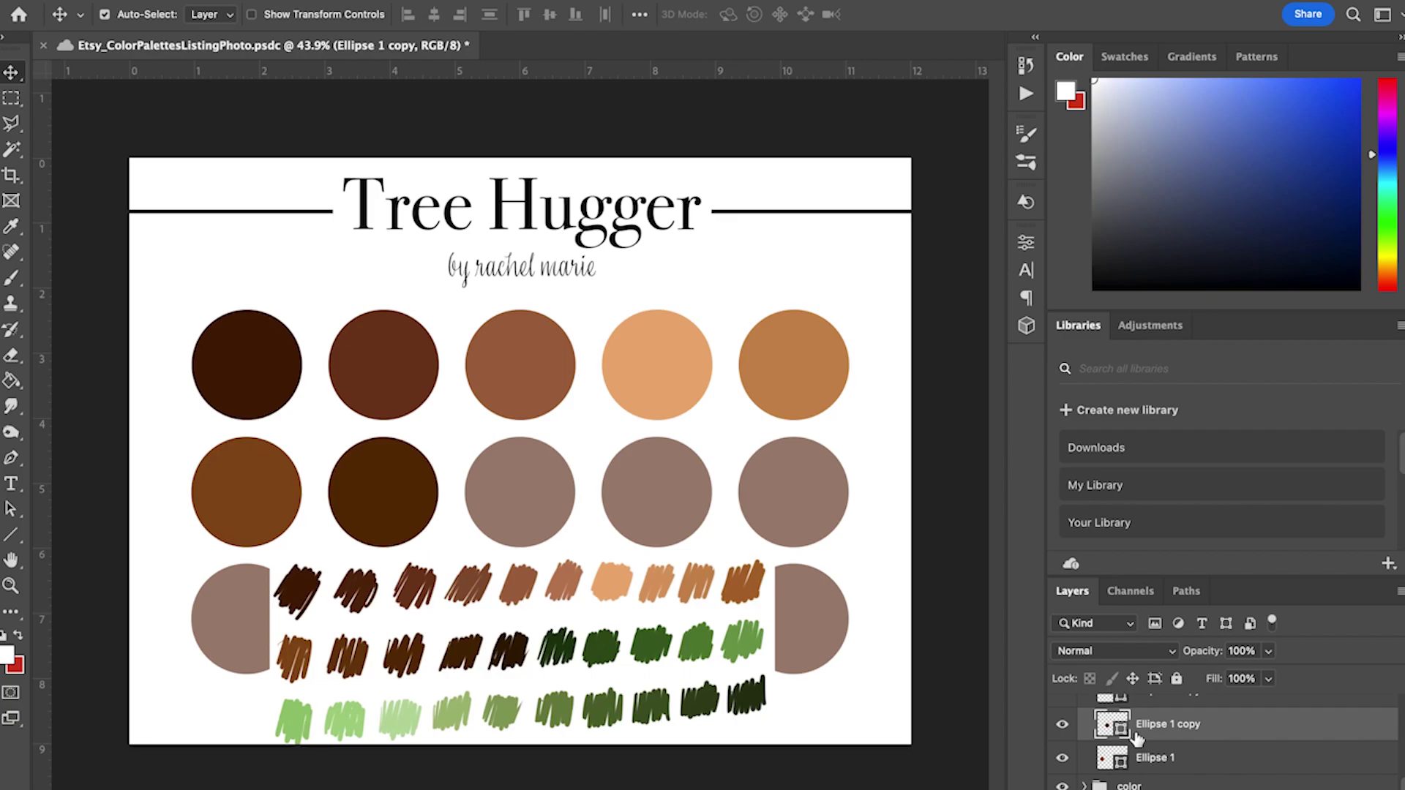
- Fill the middle row's third circle with the very dark brown sampled from the fourth swatch of the image's second row
{"action": "key", "text": "alt+bracketright"}
{"action": "left_click", "coordinate": [1025, 242]}
{"action": "left_click", "coordinate": [796, 411]}
{"action": "left_click", "coordinate": [994, 456]}
{"action": "left_click", "coordinate": [472, 644]}
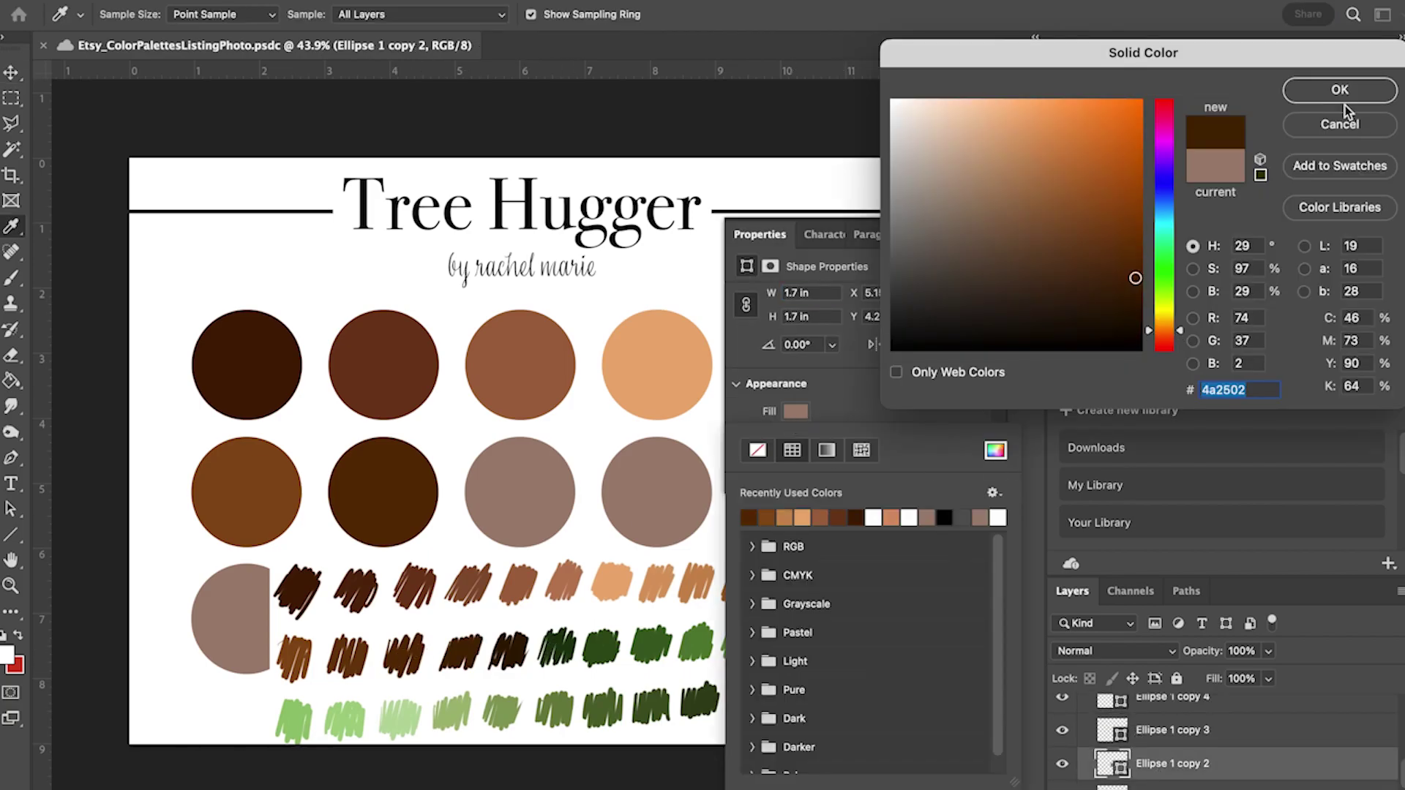
{"action": "key", "text": "Return"}
{"action": "left_click", "coordinate": [1026, 241]}
- Fill the middle row's fourth circle with the darkest green sampled from the sixth swatch of the image's second row
{"action": "key", "text": "alt+bracketright"}
{"action": "left_click", "coordinate": [1026, 242]}
{"action": "left_click", "coordinate": [796, 412]}
{"action": "left_click", "coordinate": [993, 457]}
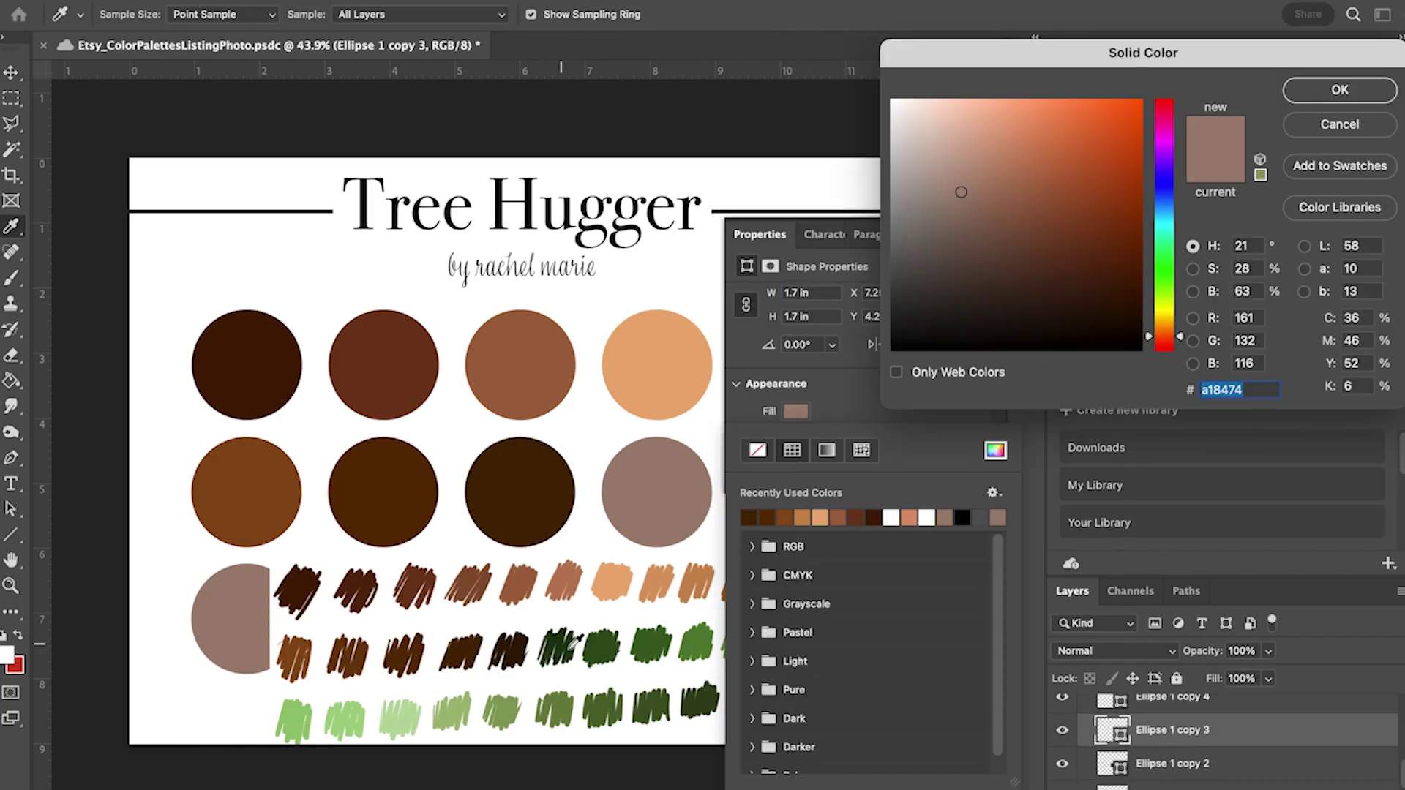
{"action": "left_click", "coordinate": [569, 649]}
{"action": "key", "text": "Return"}
{"action": "left_click", "coordinate": [1026, 241]}
- Fill the middle row's fifth circle with the medium green sampled from the eighth swatch of the image's second row
{"action": "scroll", "coordinate": [1171, 732], "scroll_direction": "up", "scroll_amount": 2}
{"action": "left_click", "coordinate": [1172, 735]}
{"action": "left_click", "coordinate": [1026, 243]}
{"action": "left_click", "coordinate": [793, 410]}
{"action": "left_click", "coordinate": [995, 454]}
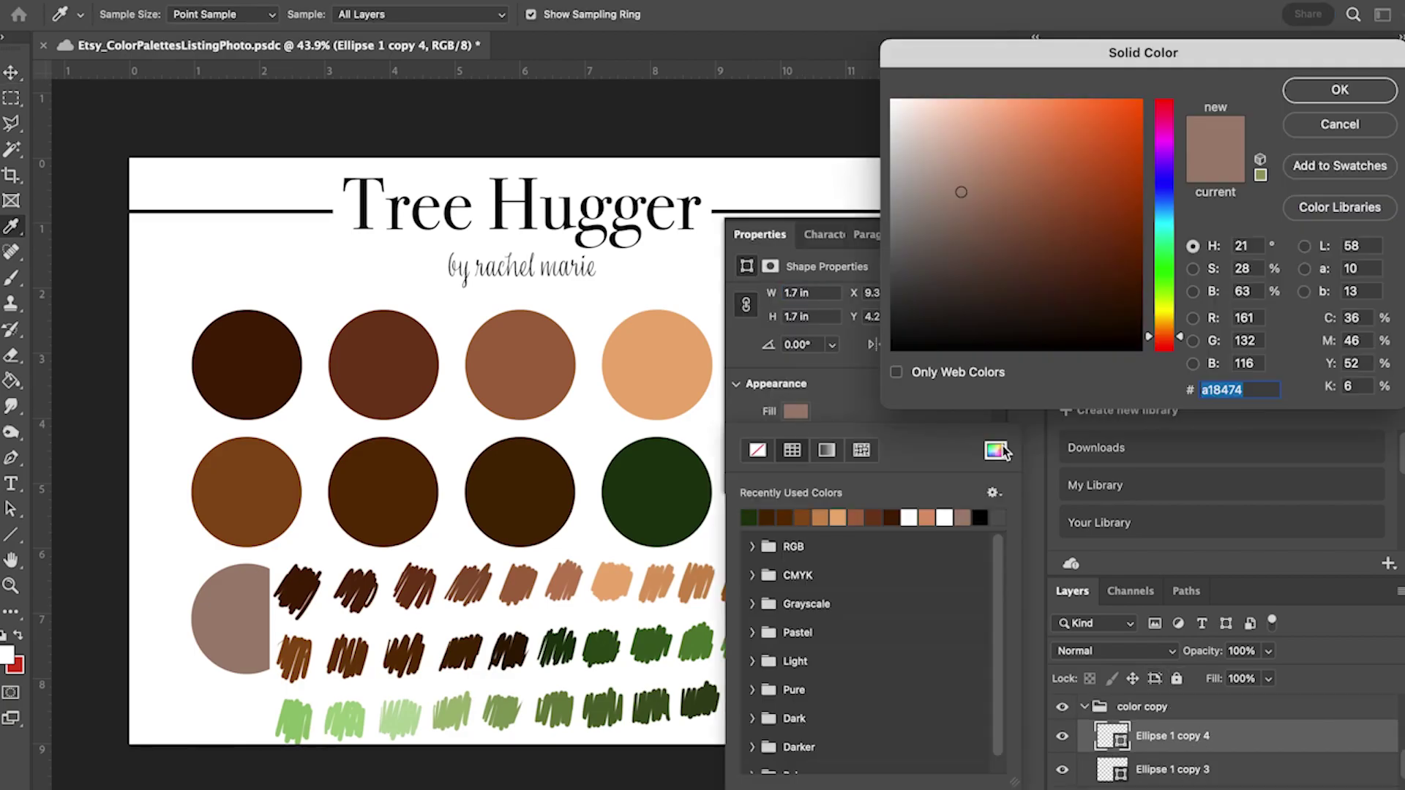
{"action": "left_click", "coordinate": [650, 644]}
{"action": "left_click", "coordinate": [1339, 88]}
{"action": "left_click", "coordinate": [1026, 242]}
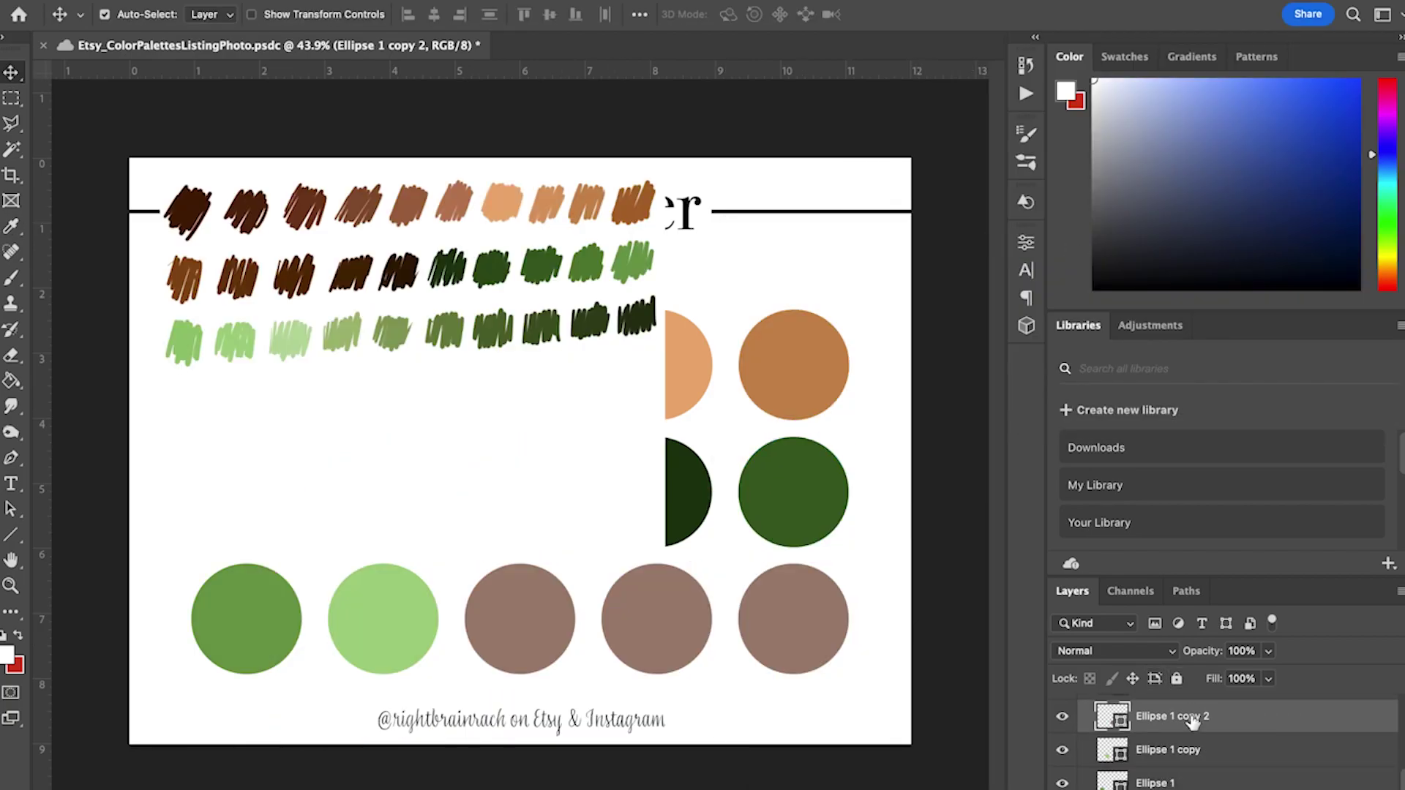
- Fill the lowest row's third circle with the pale olive sampled from the fourth swatch of the image's third row
{"action": "left_click", "coordinate": [1026, 241]}
{"action": "left_click", "coordinate": [795, 439]}
{"action": "left_click", "coordinate": [995, 478]}
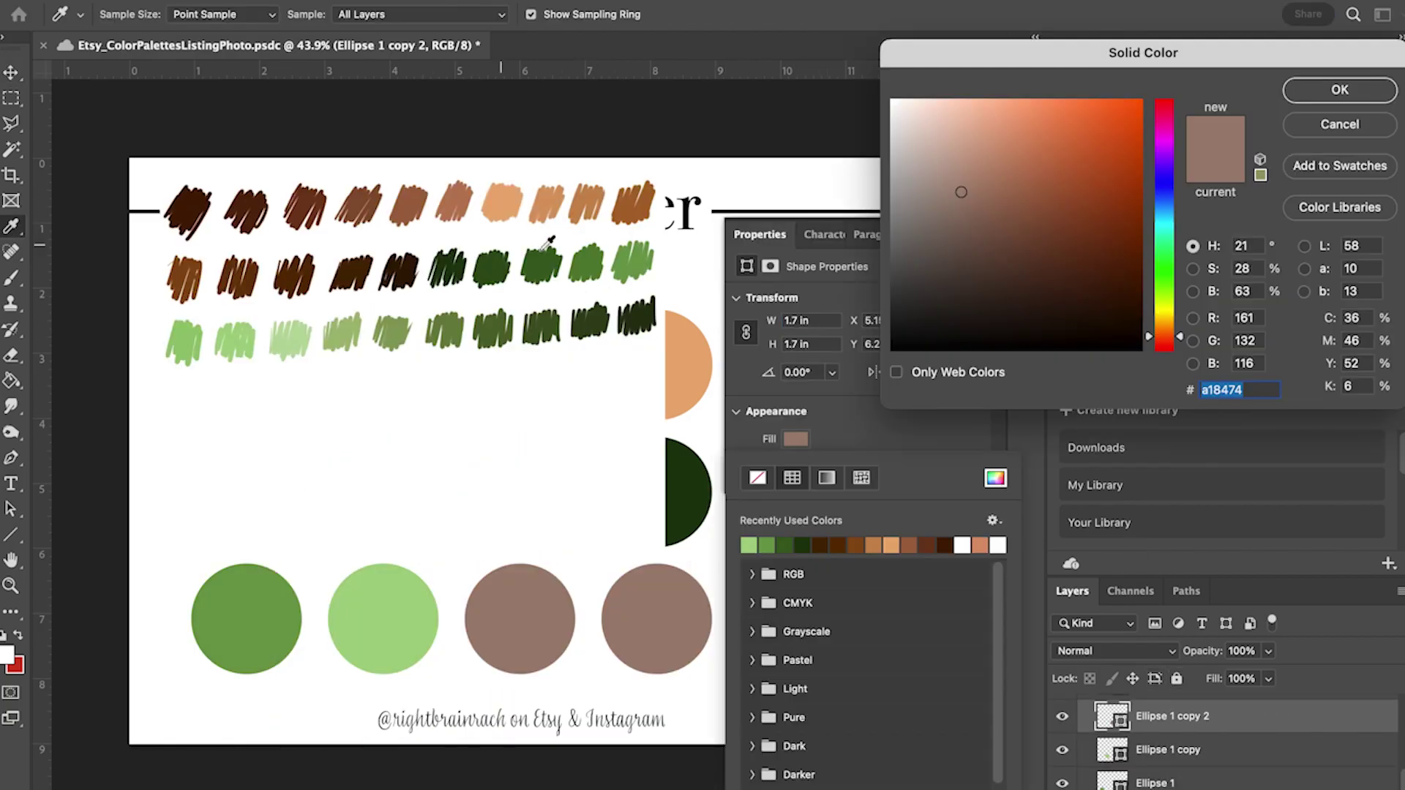
{"action": "left_click", "coordinate": [361, 324]}
{"action": "key", "text": "Return"}
{"action": "left_click", "coordinate": [1026, 242]}
- Fill the lowest row's fourth circle with the olive green sampled from the sixth swatch of the image's third row
{"action": "key", "text": "alt+bracketright"}
{"action": "left_click", "coordinate": [1026, 241]}
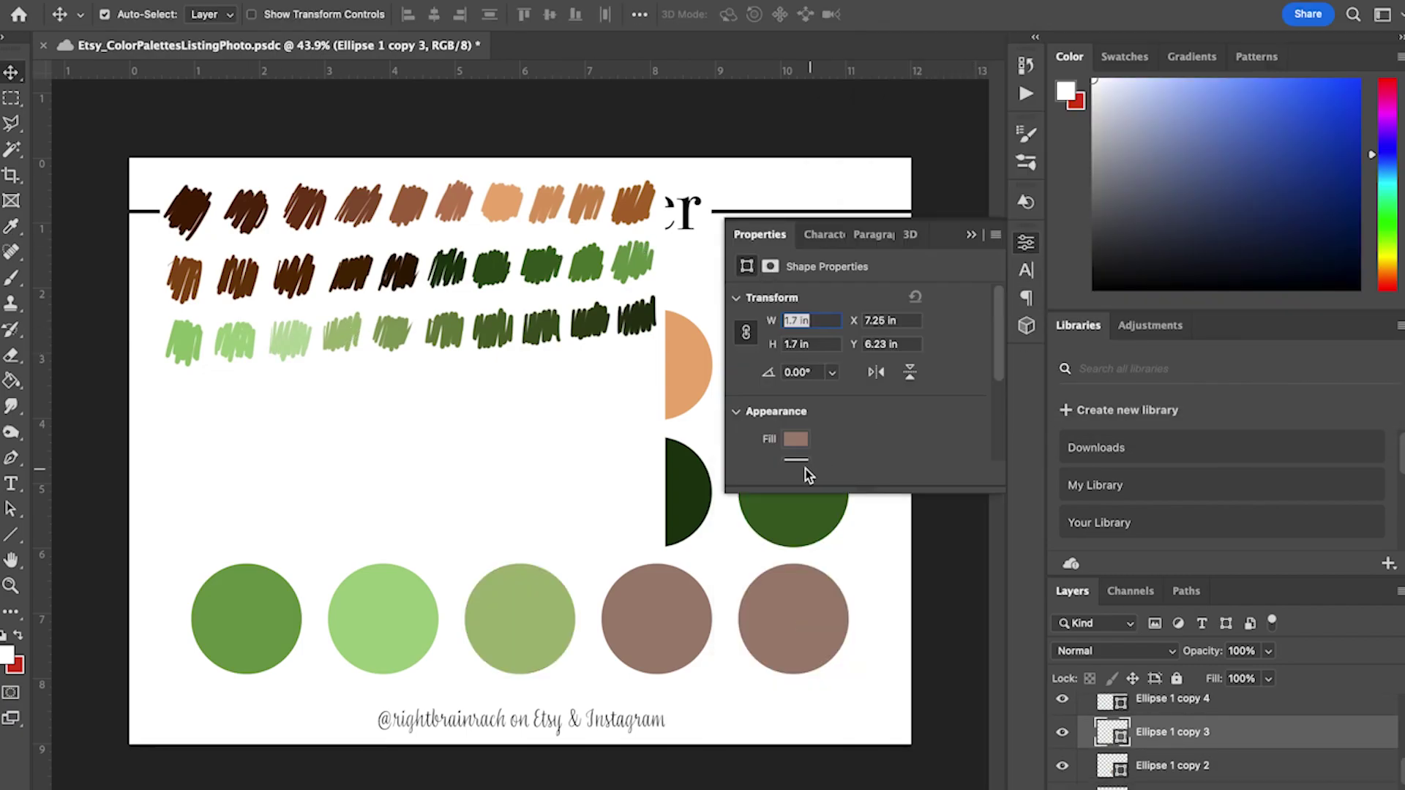
{"action": "left_click", "coordinate": [795, 438]}
{"action": "left_click", "coordinate": [995, 478]}
{"action": "left_click", "coordinate": [451, 328]}
{"action": "key", "text": "Return"}
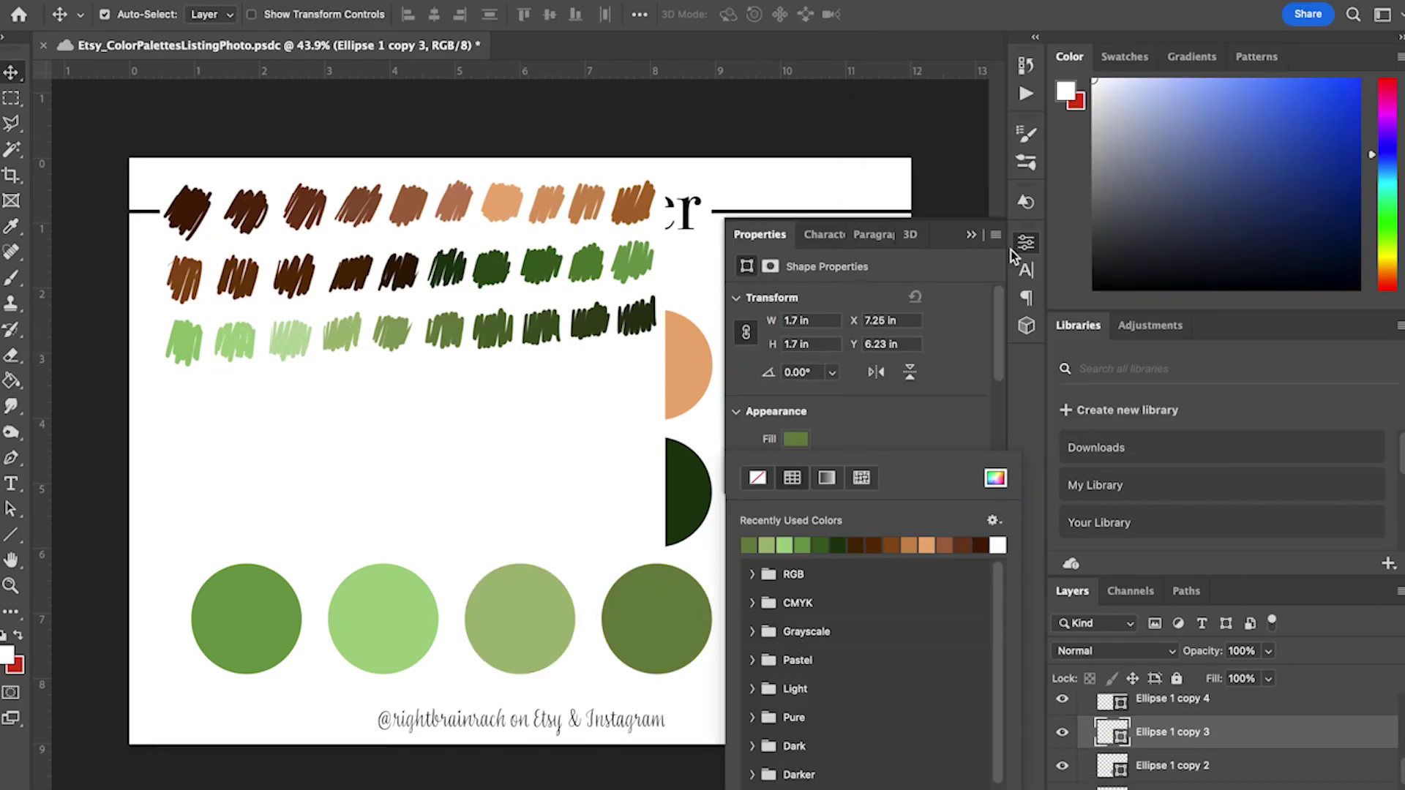
{"action": "left_click", "coordinate": [1026, 241]}
- Fill the lowest row's fifth circle with the dark olive green sampled from the eighth swatch of the image's third row
{"action": "scroll", "coordinate": [1175, 753], "scroll_direction": "up", "scroll_amount": 1}
{"action": "left_click", "coordinate": [1172, 746]}
{"action": "left_click", "coordinate": [1025, 242]}
{"action": "left_click", "coordinate": [795, 438]}
{"action": "left_click", "coordinate": [995, 478]}
{"action": "left_click", "coordinate": [536, 324]}
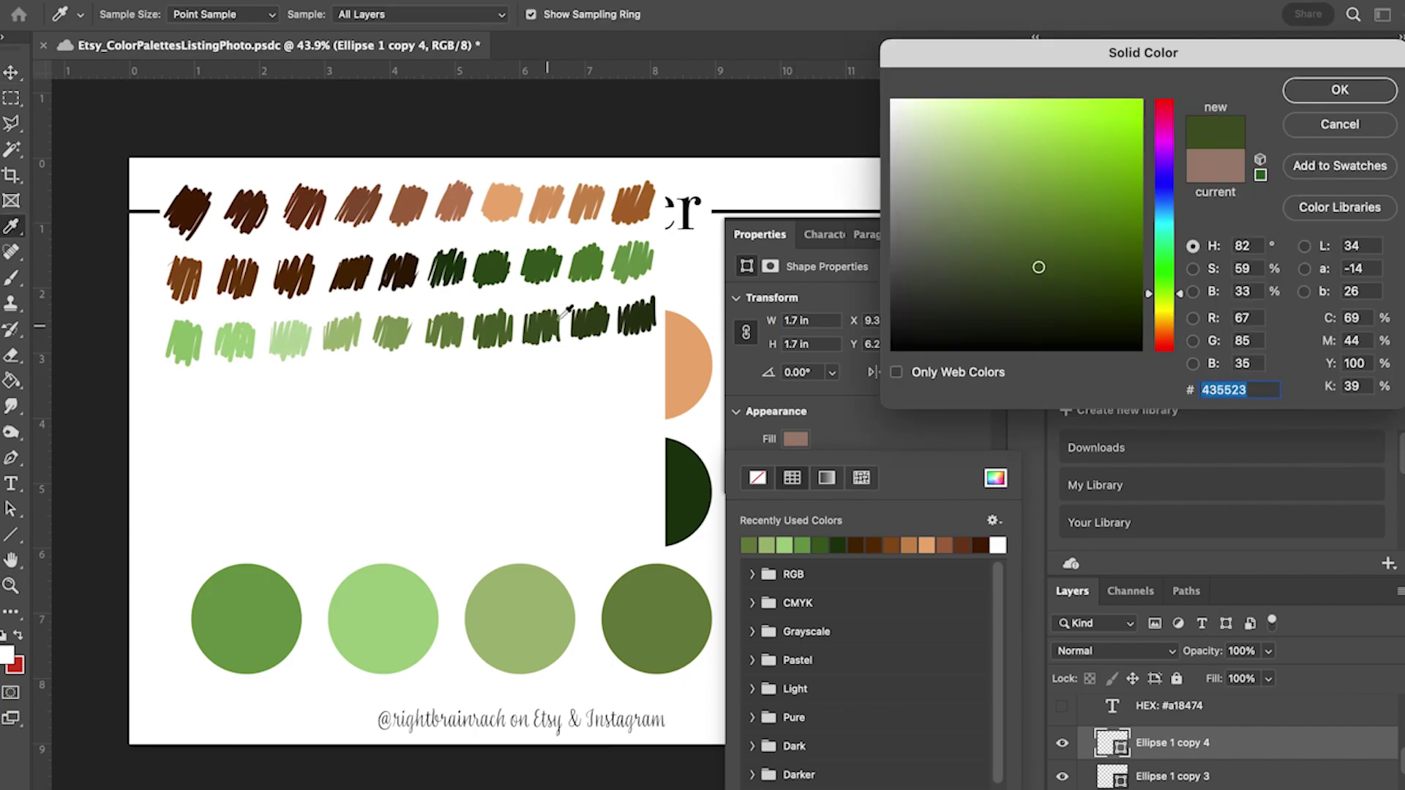
{"action": "key", "text": "Return"}
- Hide the reference swatch image covering the template and collapse the color copy 2 group
{"action": "left_click", "coordinate": [973, 237]}
{"action": "scroll", "coordinate": [1198, 752], "scroll_direction": "up", "scroll_amount": 5}
{"action": "left_click", "coordinate": [1062, 711]}
{"action": "scroll", "coordinate": [1198, 752], "scroll_direction": "down", "scroll_amount": 5}
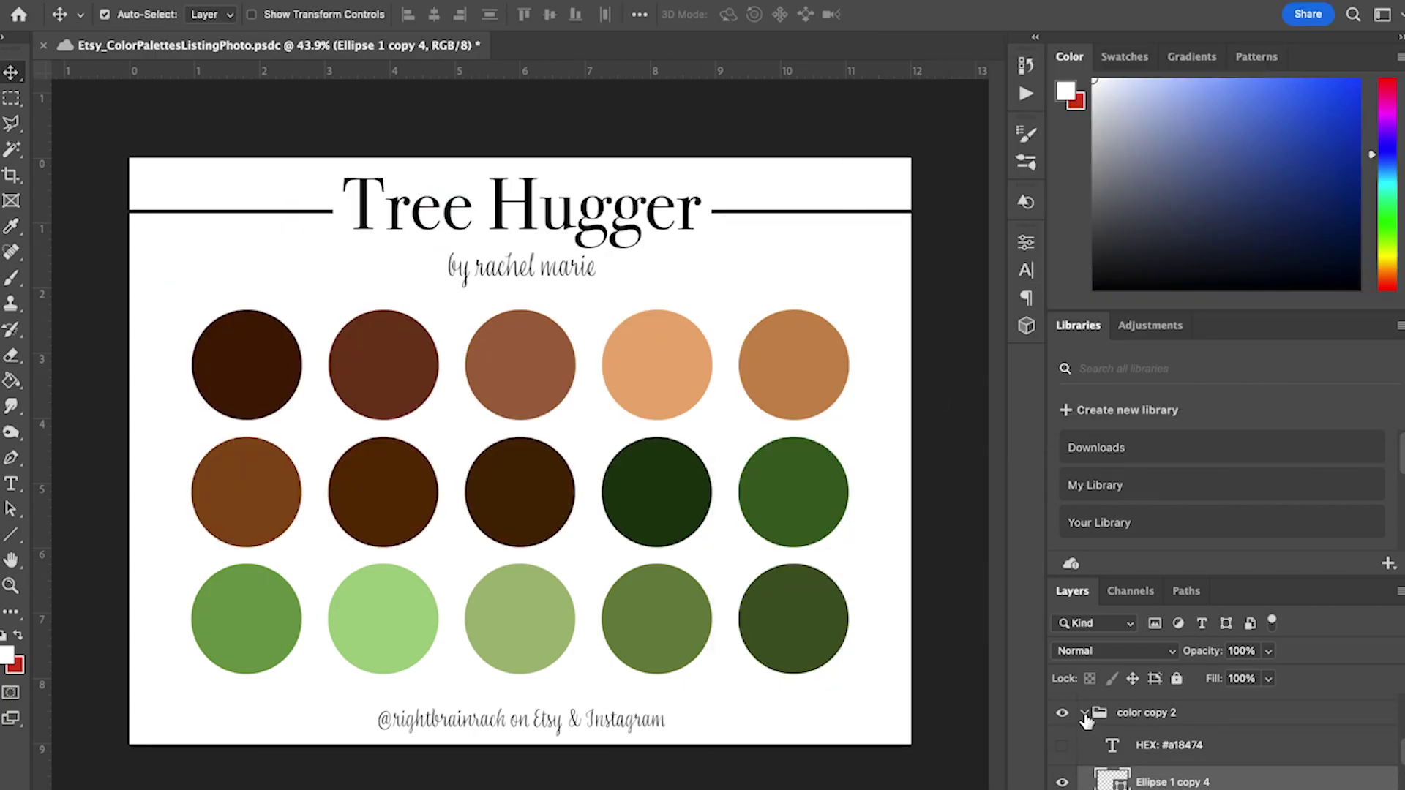
{"action": "left_click", "coordinate": [1086, 718]}
{"action": "left_click", "coordinate": [130, 2]}
{"action": "left_click", "coordinate": [169, 153]}
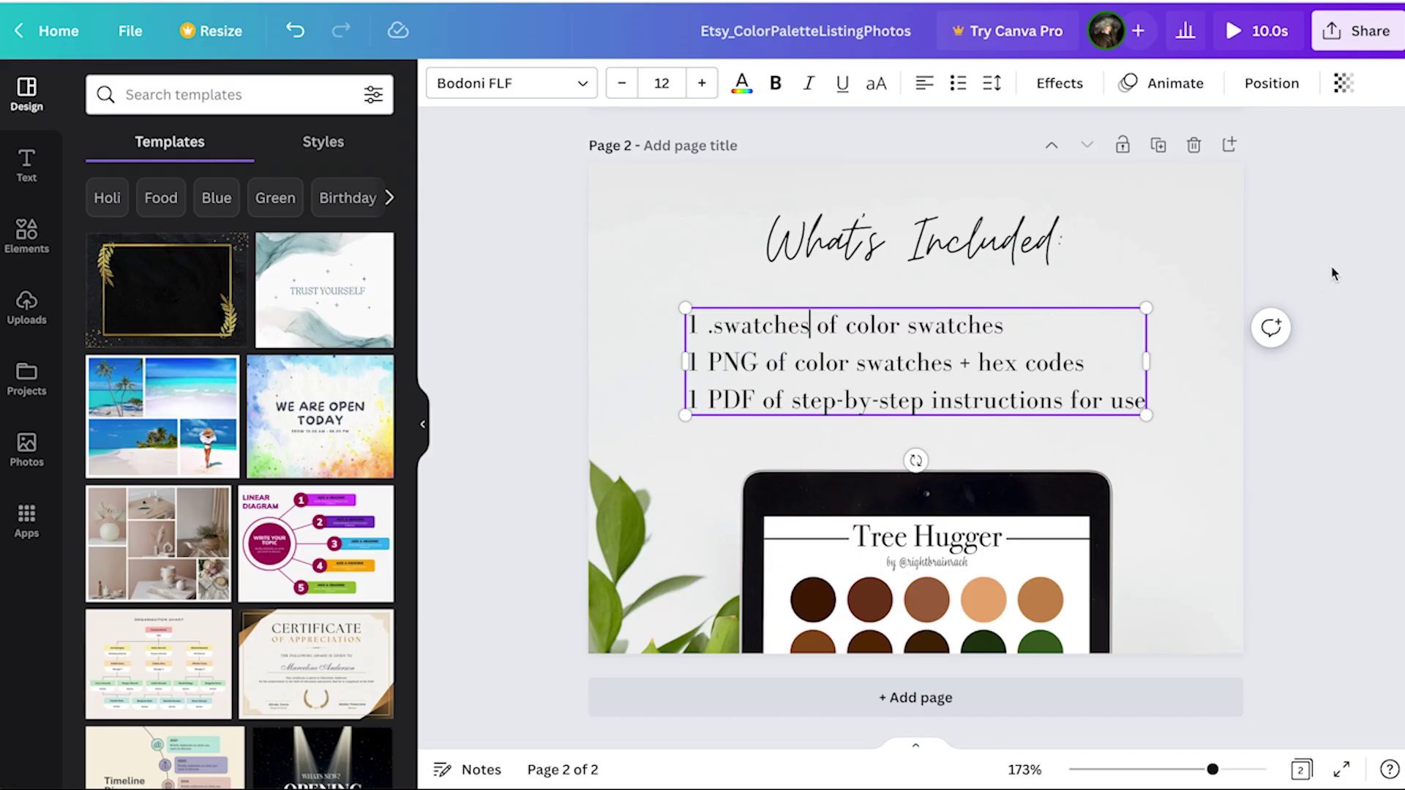
- In Canva, download only page 2 of the Etsy_ColorPaletteListingPhotos design as an MP4 video
{"action": "left_click", "coordinate": [1333, 274]}
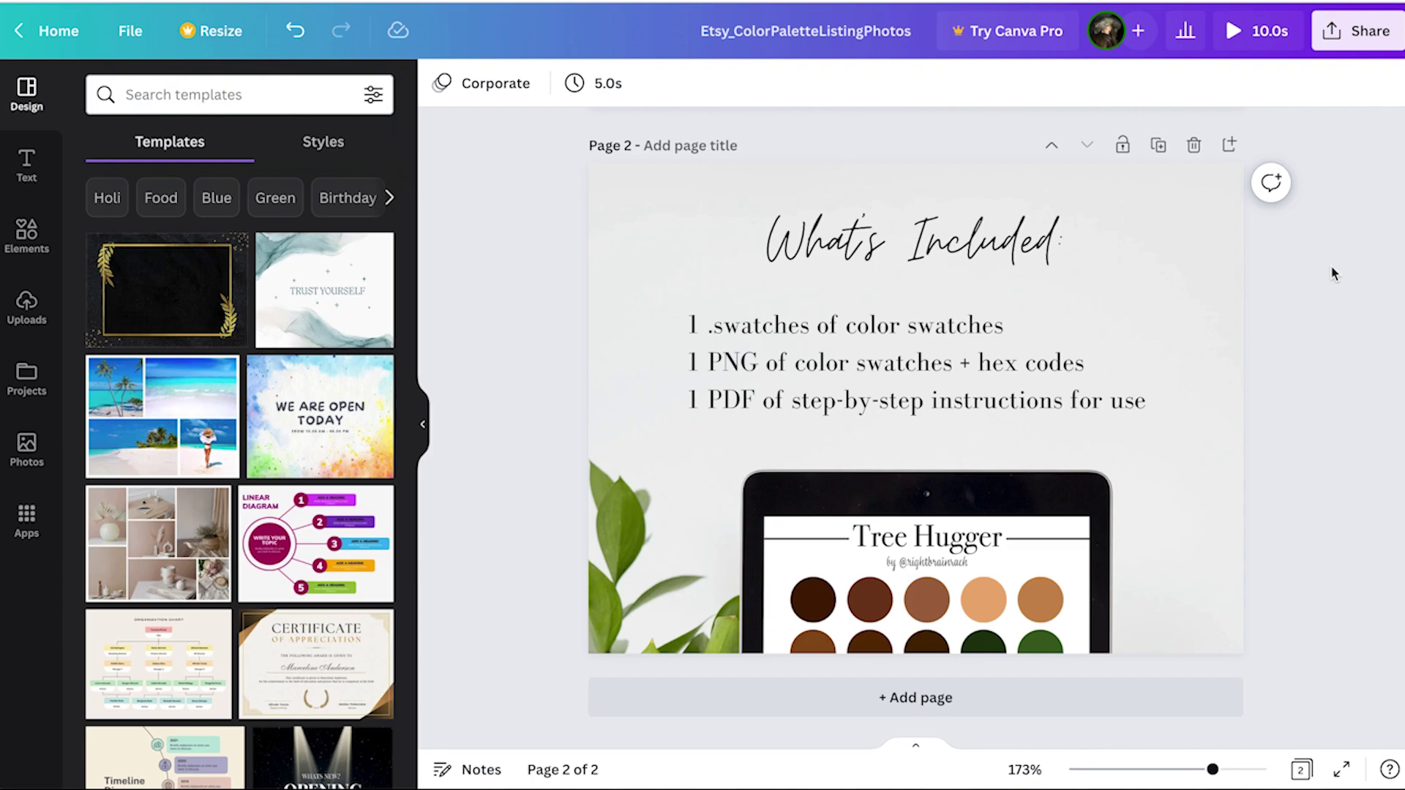
{"action": "left_click", "coordinate": [1378, 41]}
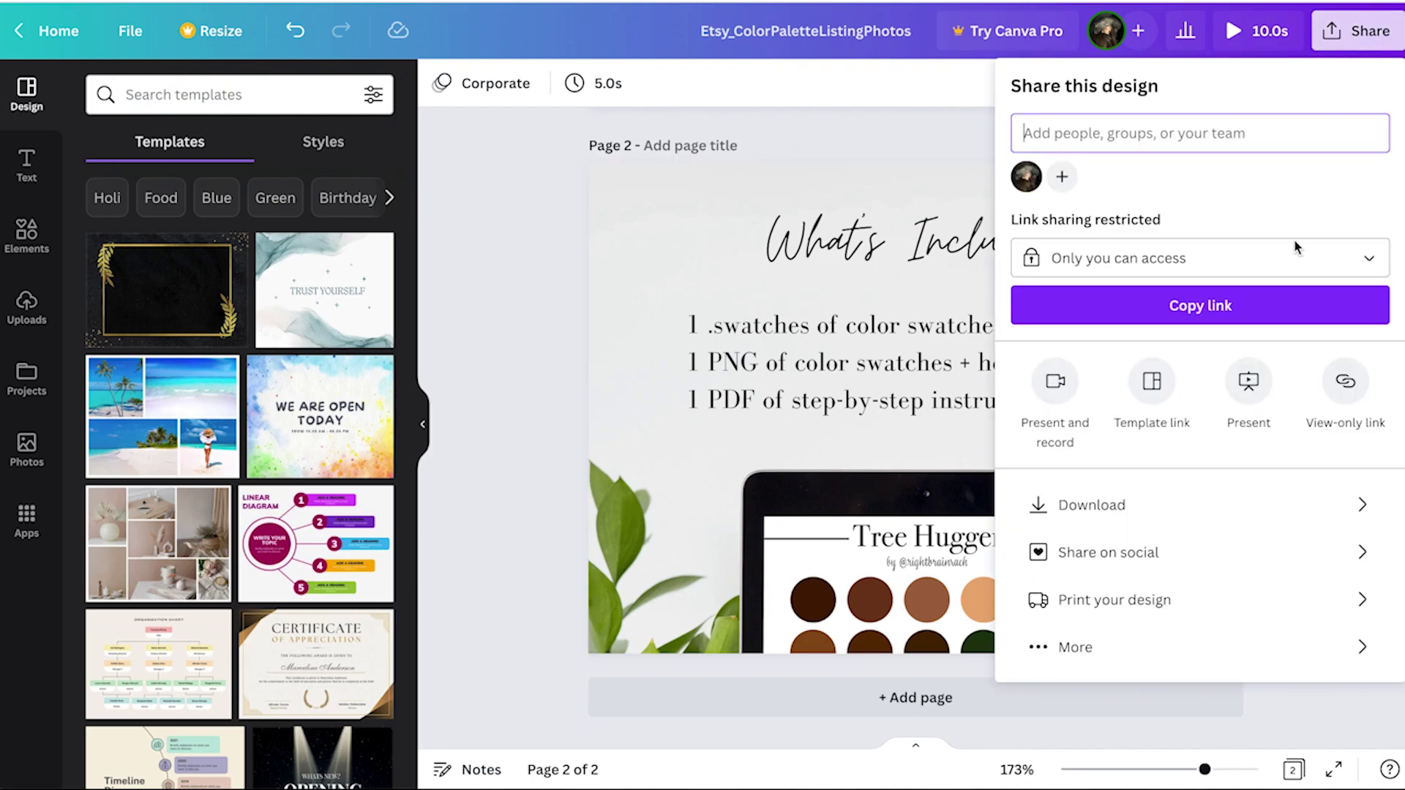
{"action": "left_click", "coordinate": [1277, 502]}
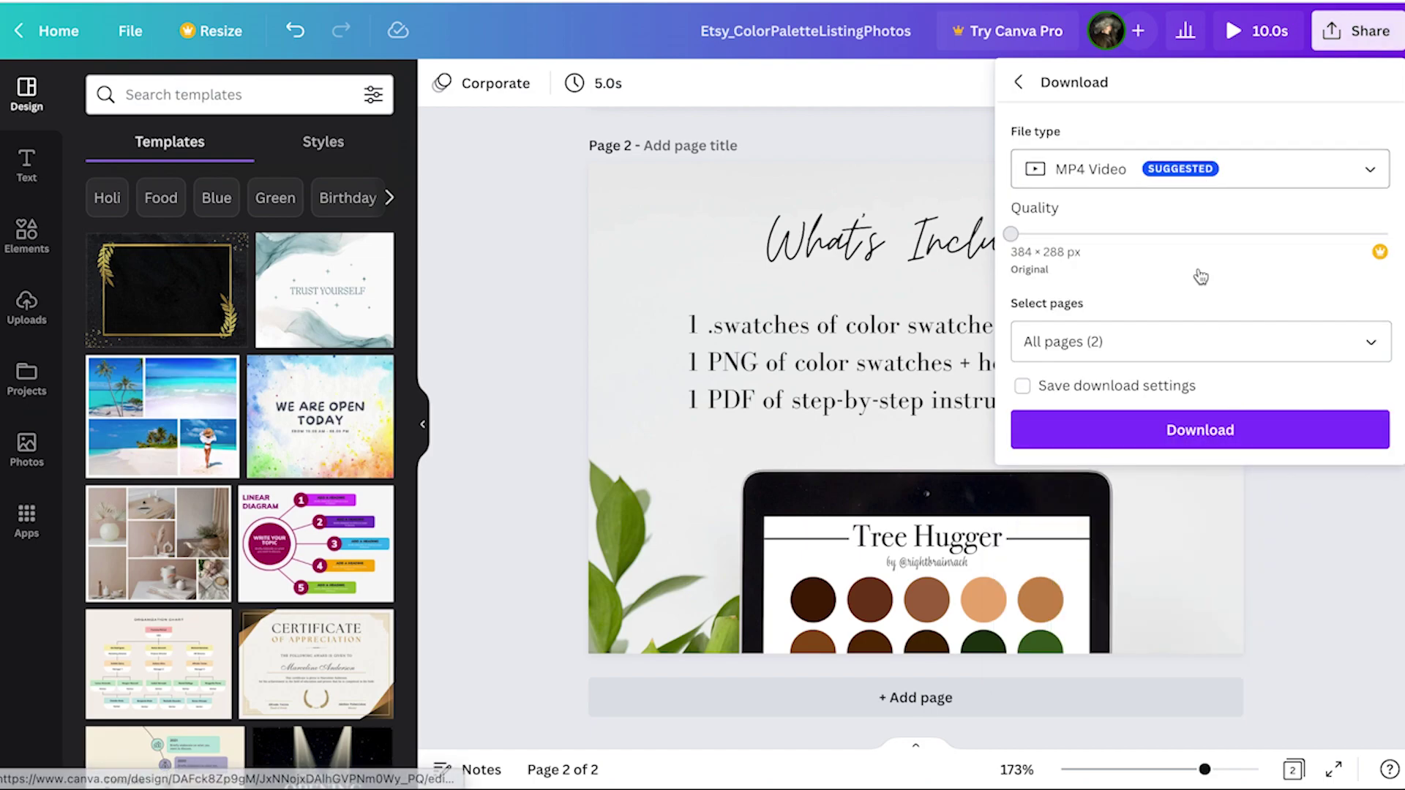
{"action": "left_click", "coordinate": [1192, 341]}
{"action": "left_click", "coordinate": [1369, 456]}
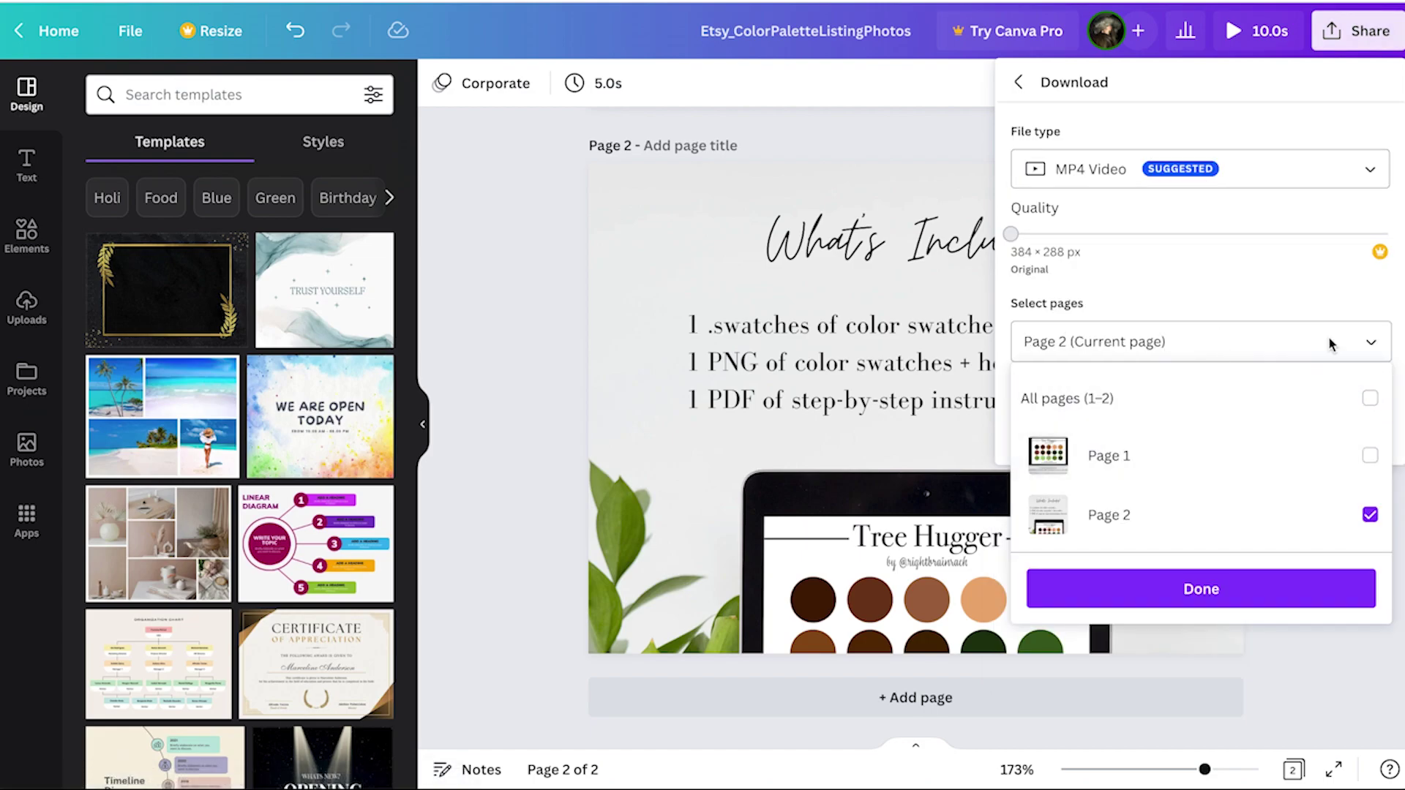
{"action": "left_click", "coordinate": [1288, 247]}
{"action": "left_click", "coordinate": [1182, 436]}
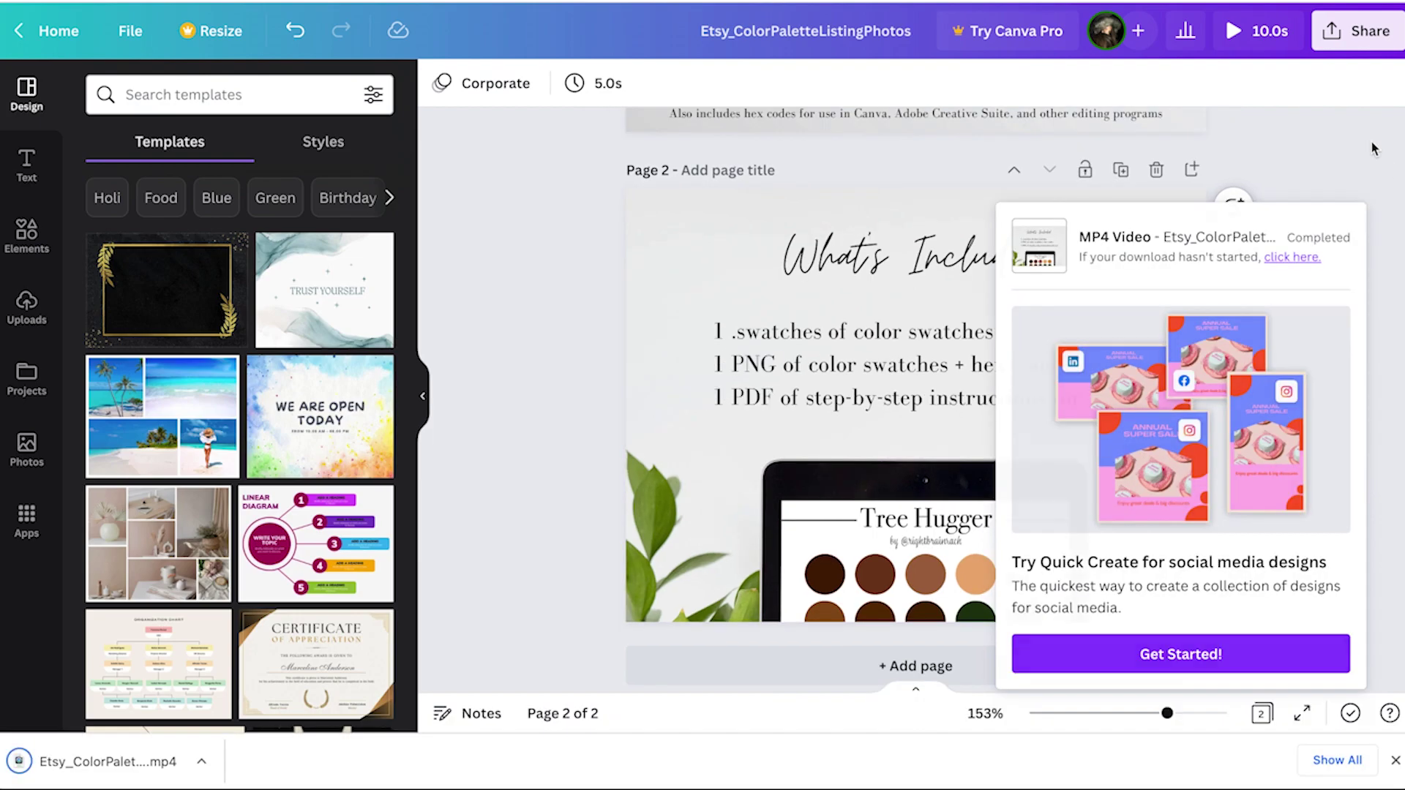
- Download pages 1 and 2 of the listing photo design as PNG images at 1,200 × 900 px
{"action": "left_click", "coordinate": [1372, 149]}
{"action": "scroll", "coordinate": [1372, 148], "scroll_direction": "up", "scroll_amount": 6}
{"action": "left_click", "coordinate": [1379, 48]}
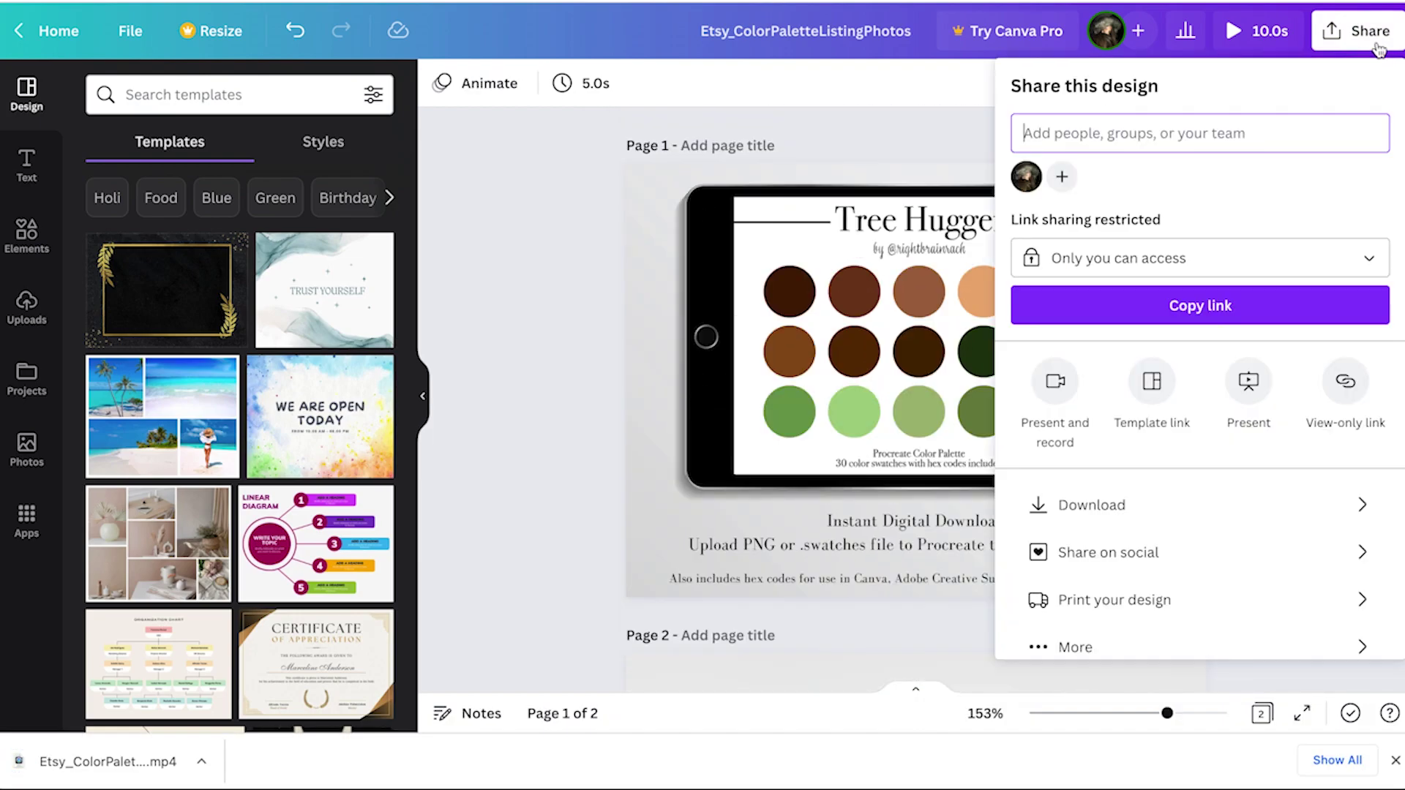
{"action": "left_click", "coordinate": [1175, 503]}
{"action": "left_click", "coordinate": [1234, 181]}
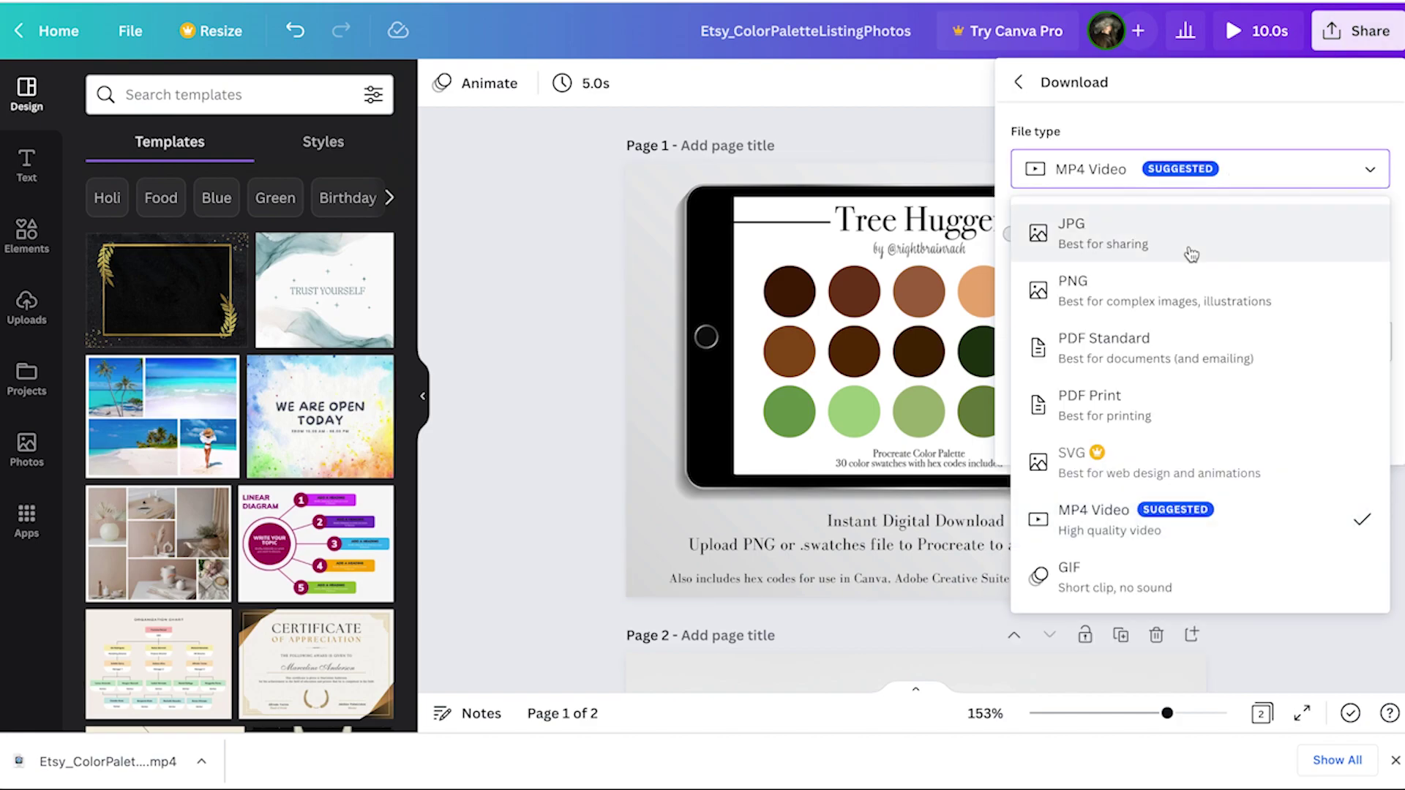
{"action": "left_click", "coordinate": [1183, 294]}
{"action": "left_click", "coordinate": [1327, 399]}
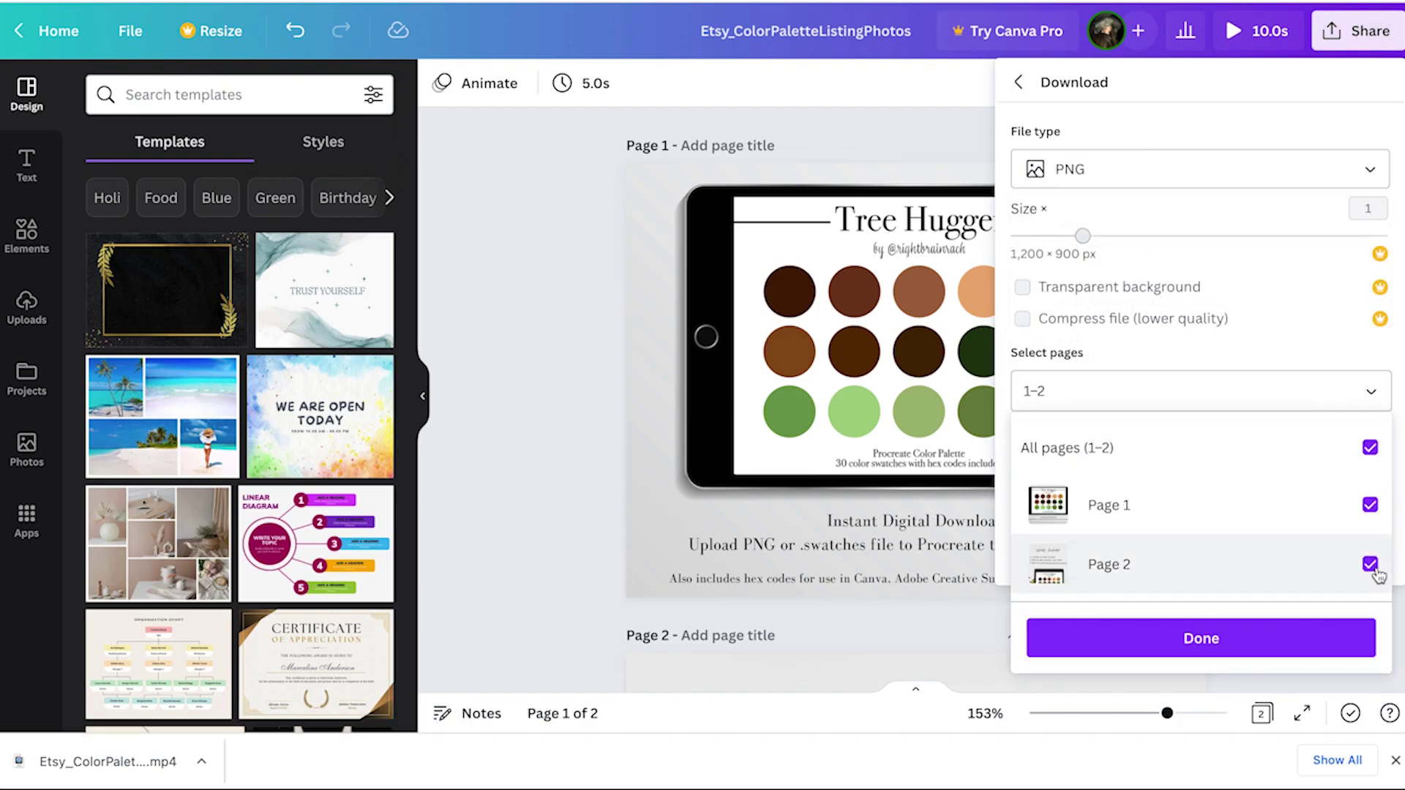
{"action": "left_click", "coordinate": [1330, 636]}
{"action": "left_click", "coordinate": [1242, 562]}
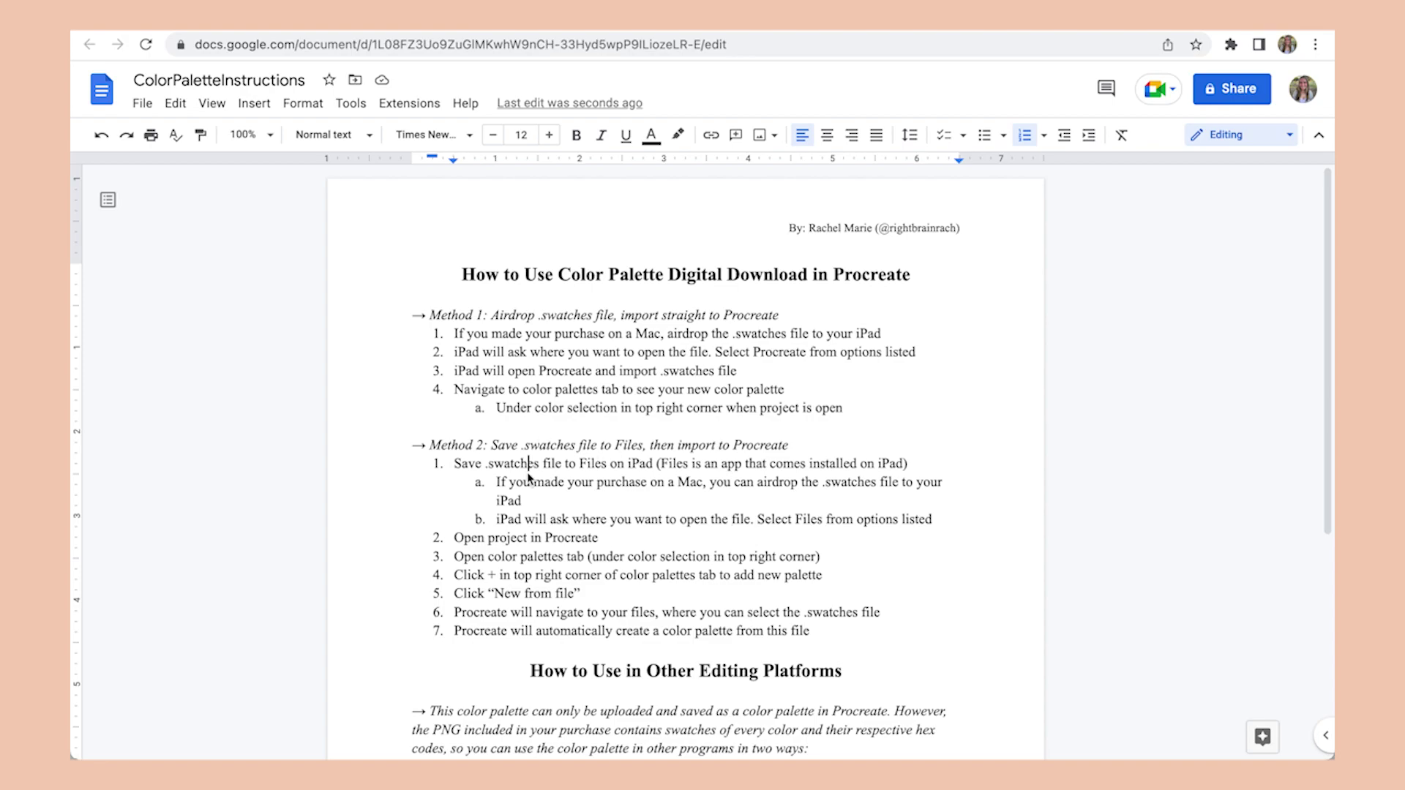
- In Google Docs, replace both sub-points under Method 2's first item with "You can transfer file to iPad in a variety of ways: Airdrop, email/text yourself, etc."
{"action": "left_click_drag", "start_coordinate": [932, 521], "coordinate": [496, 479]}
{"action": "key", "text": "BackSpace"}
{"action": "type", "text": "You can transfe"}
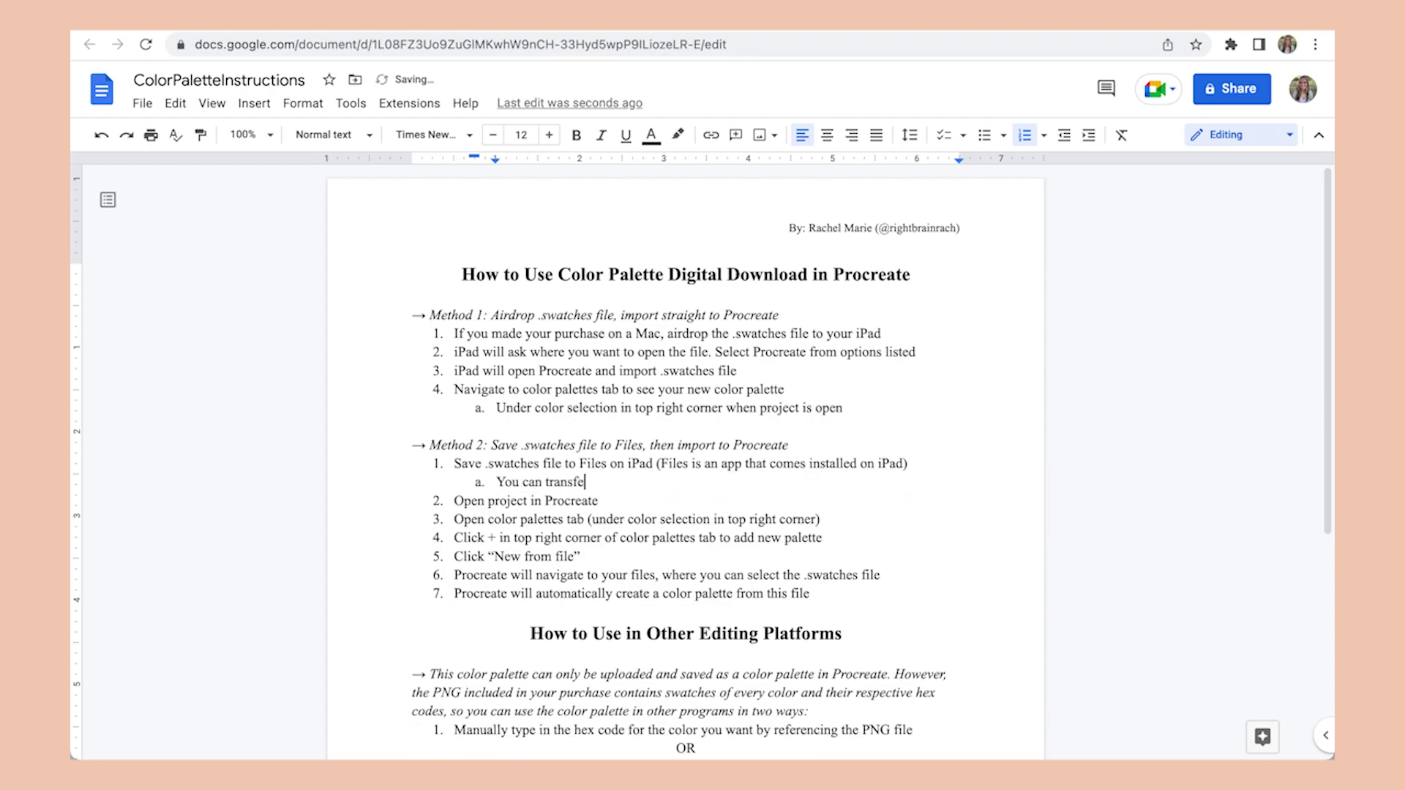
{"action": "type", "text": "r file to iPad in a variety of ways: Airdrop, email"}
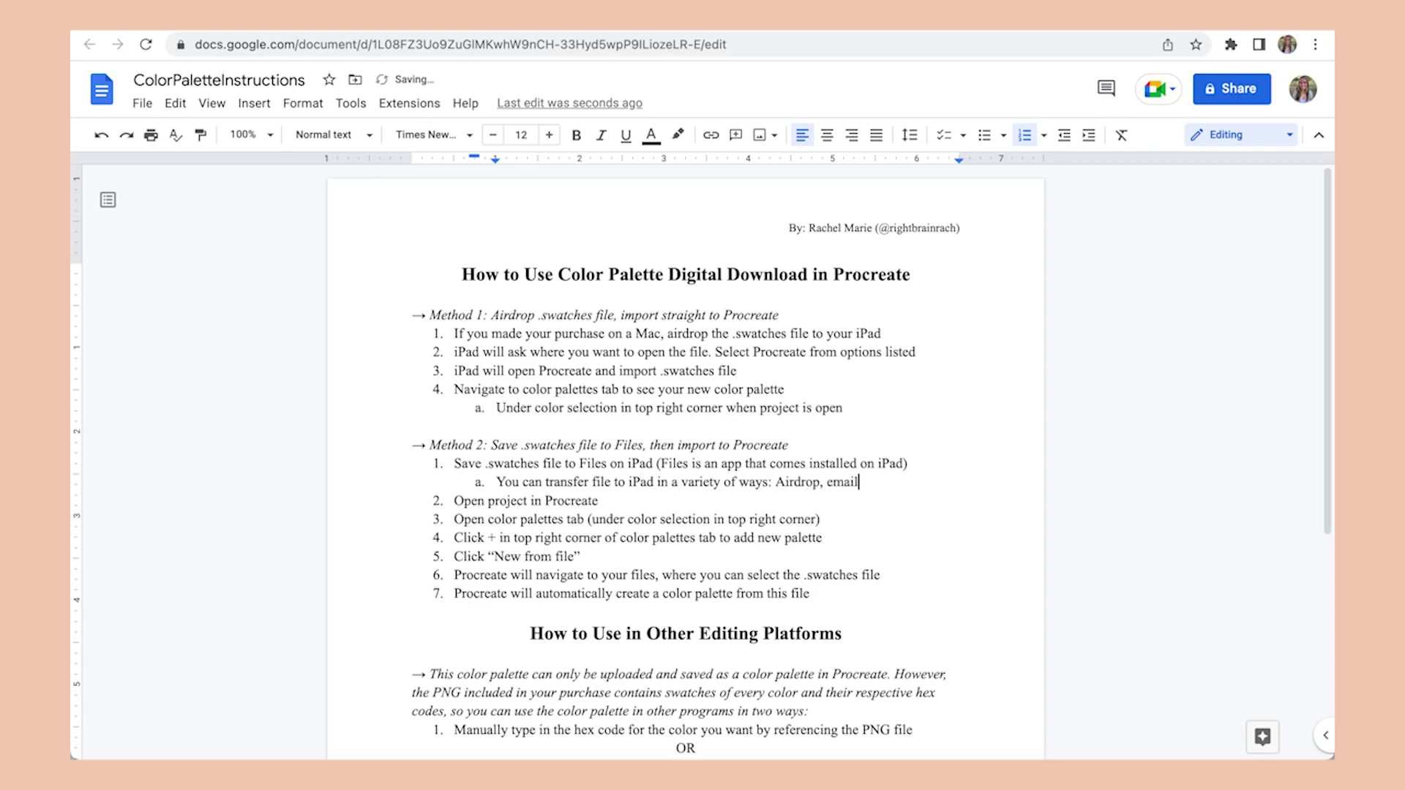
{"action": "type", "text": "/text yourself, etc."}
- Reword the new sub-point's opening to "You can transfer the .swatches file to your iPad"
{"action": "left_click", "coordinate": [606, 482]}
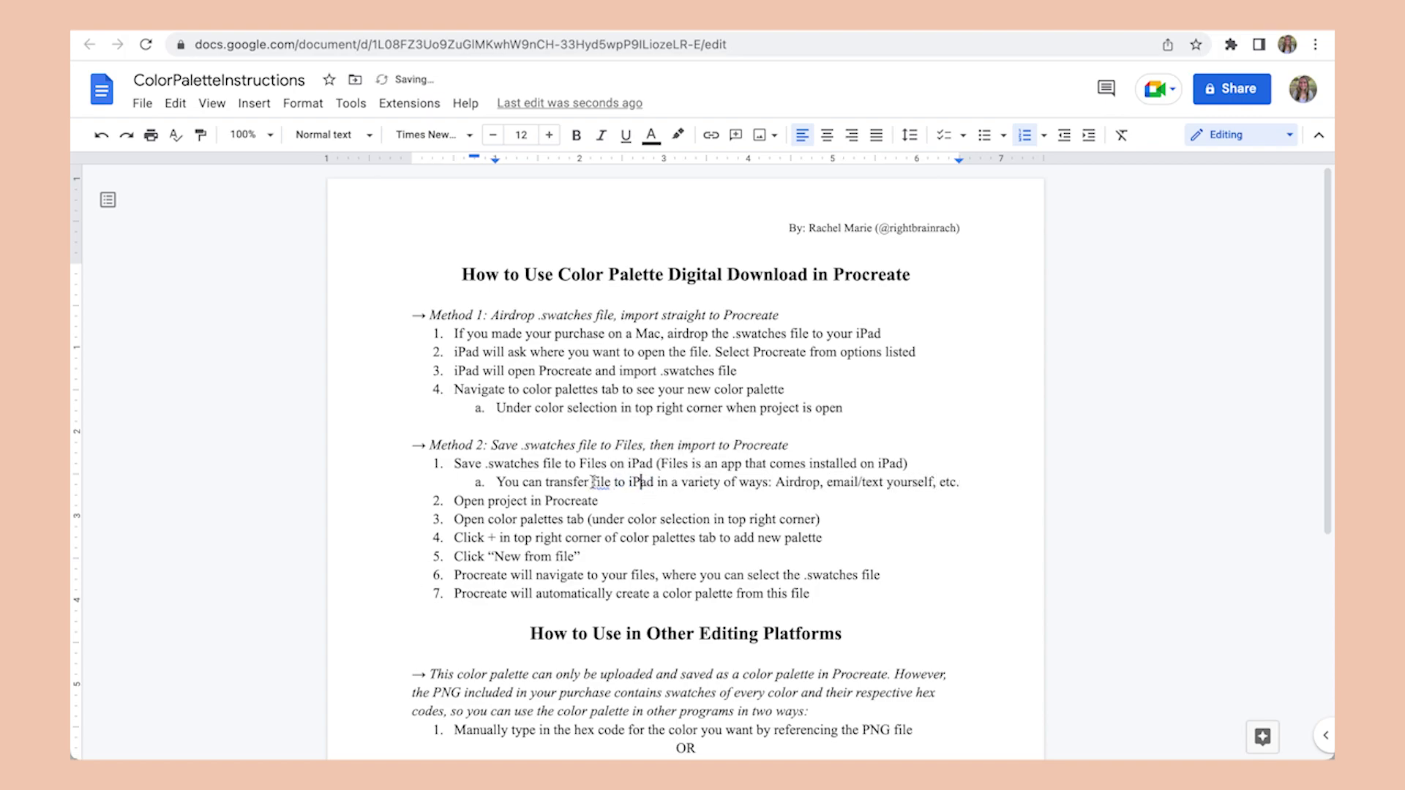
{"action": "left_click", "coordinate": [598, 465]}
{"action": "left_click", "coordinate": [593, 481]}
{"action": "type", "text": "the .swatches"}
{"action": "left_click", "coordinate": [701, 480]}
{"action": "type", "text": "your"}
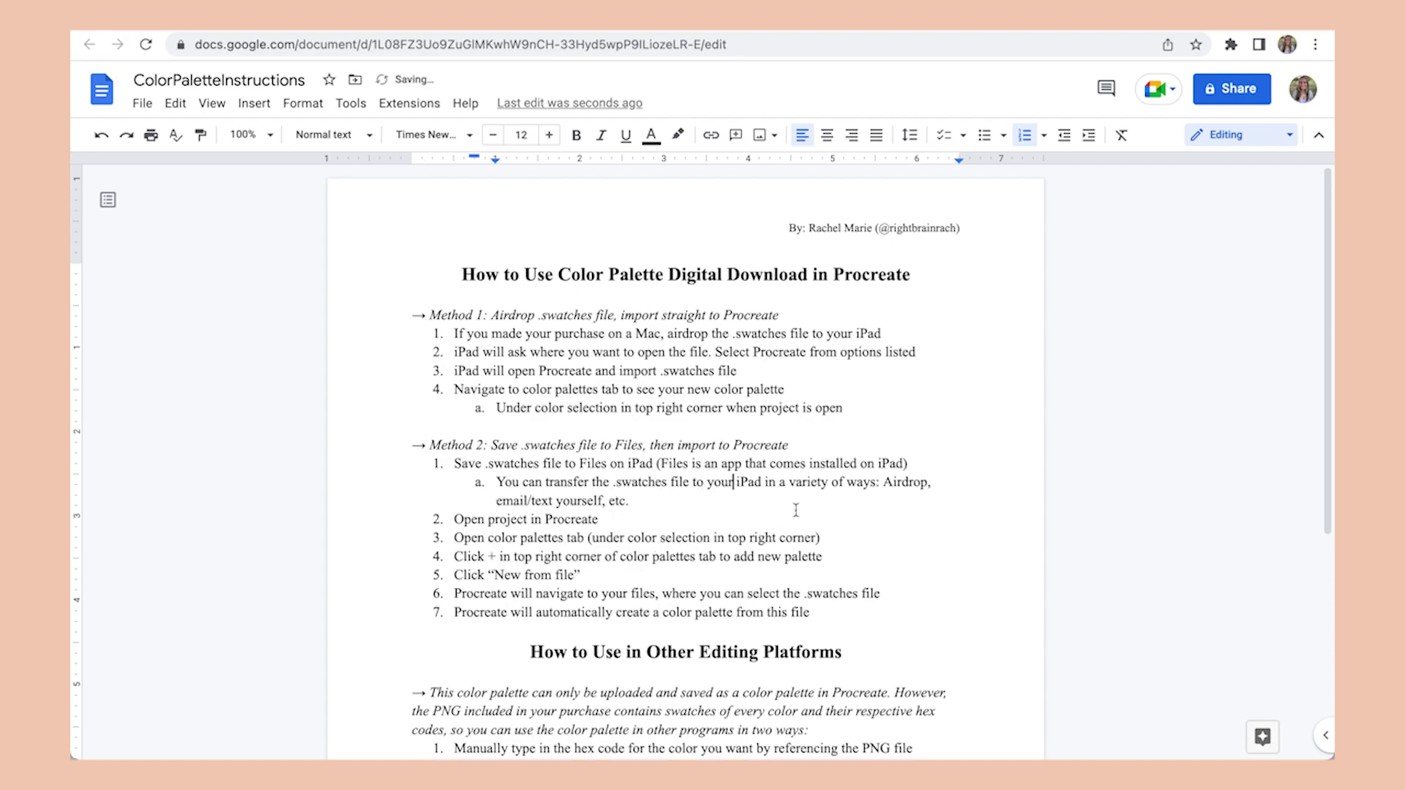
- Replace "your files" with "the Files app" in Method 2's sixth item
{"action": "scroll", "coordinate": [703, 497], "scroll_direction": "down", "scroll_amount": 2}
{"action": "left_click", "coordinate": [677, 404]}
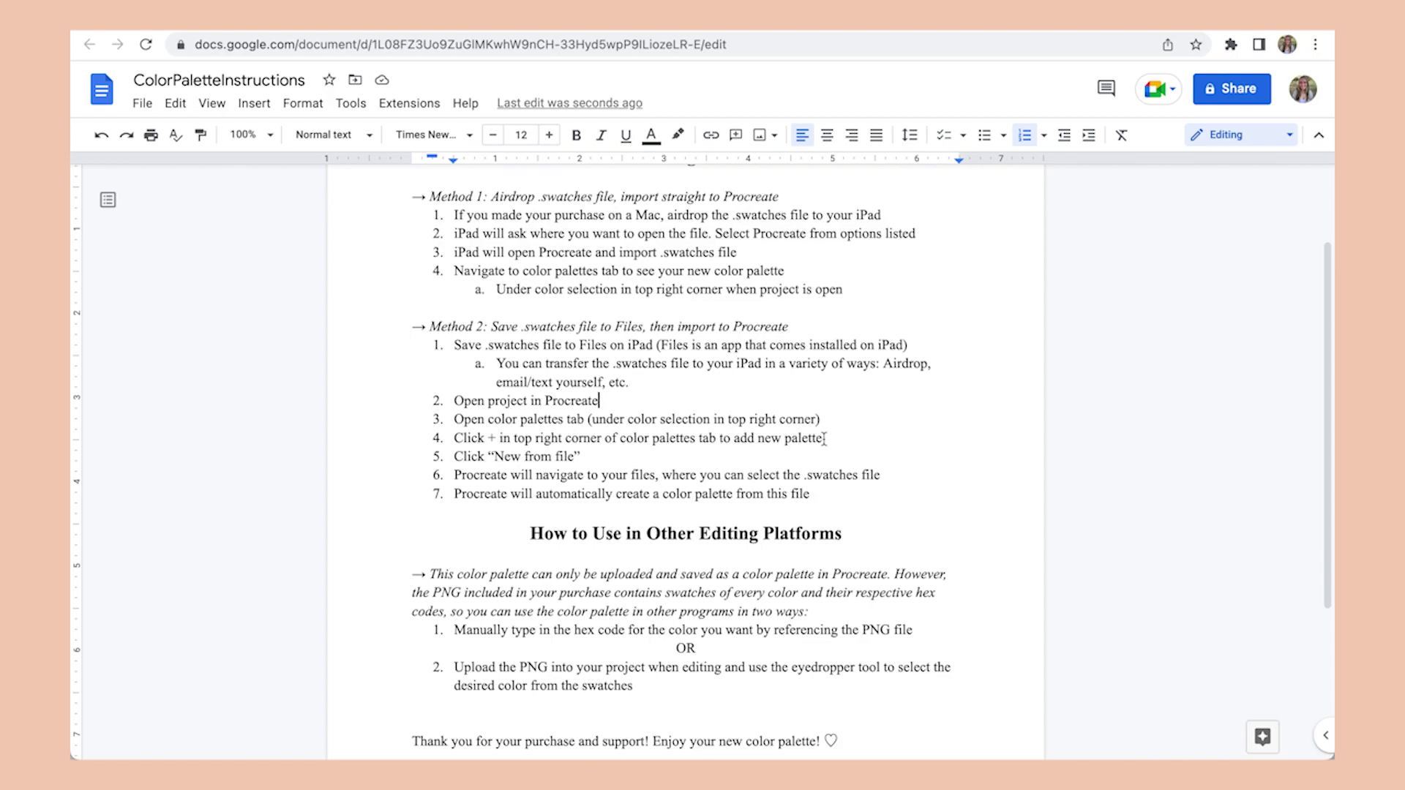
{"action": "left_click_drag", "start_coordinate": [602, 475], "coordinate": [655, 474]}
{"action": "type", "text": "the Files app"}
{"action": "left_click", "coordinate": [890, 492]}
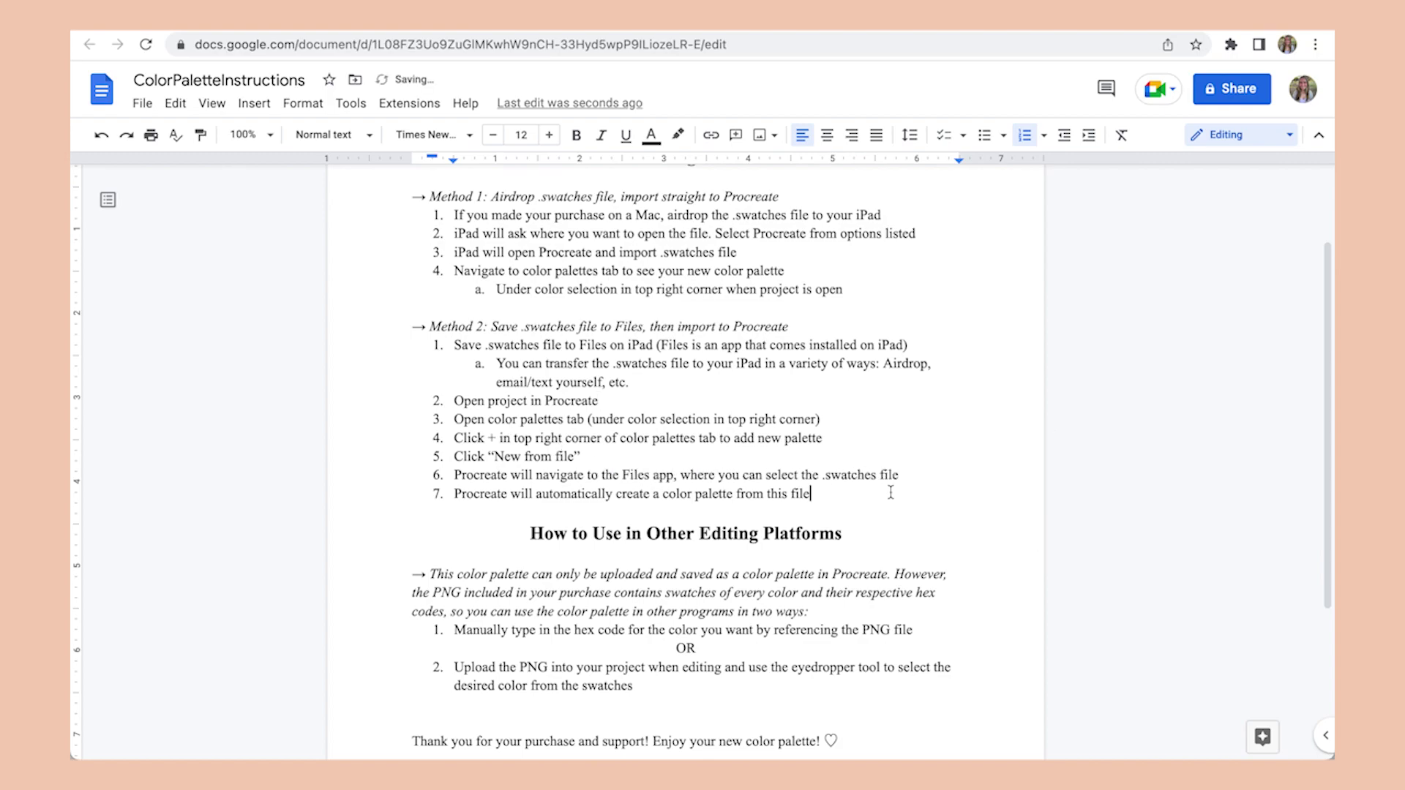
{"action": "scroll", "coordinate": [590, 514], "scroll_direction": "down", "scroll_amount": 2}
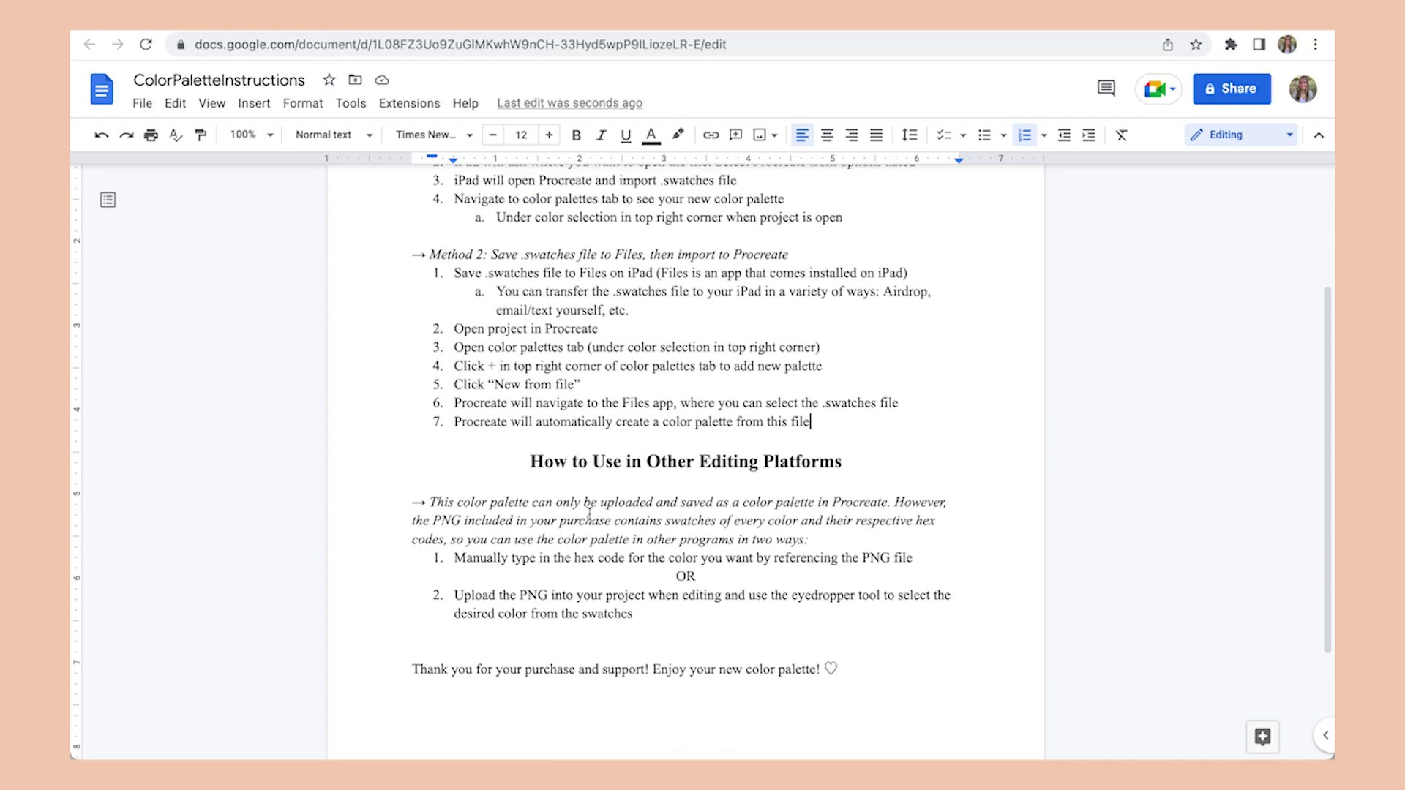
- Extend Method 1's third item with ", automatically creating a new color palette from this file"
{"action": "scroll", "coordinate": [589, 514], "scroll_direction": "up", "scroll_amount": 2}
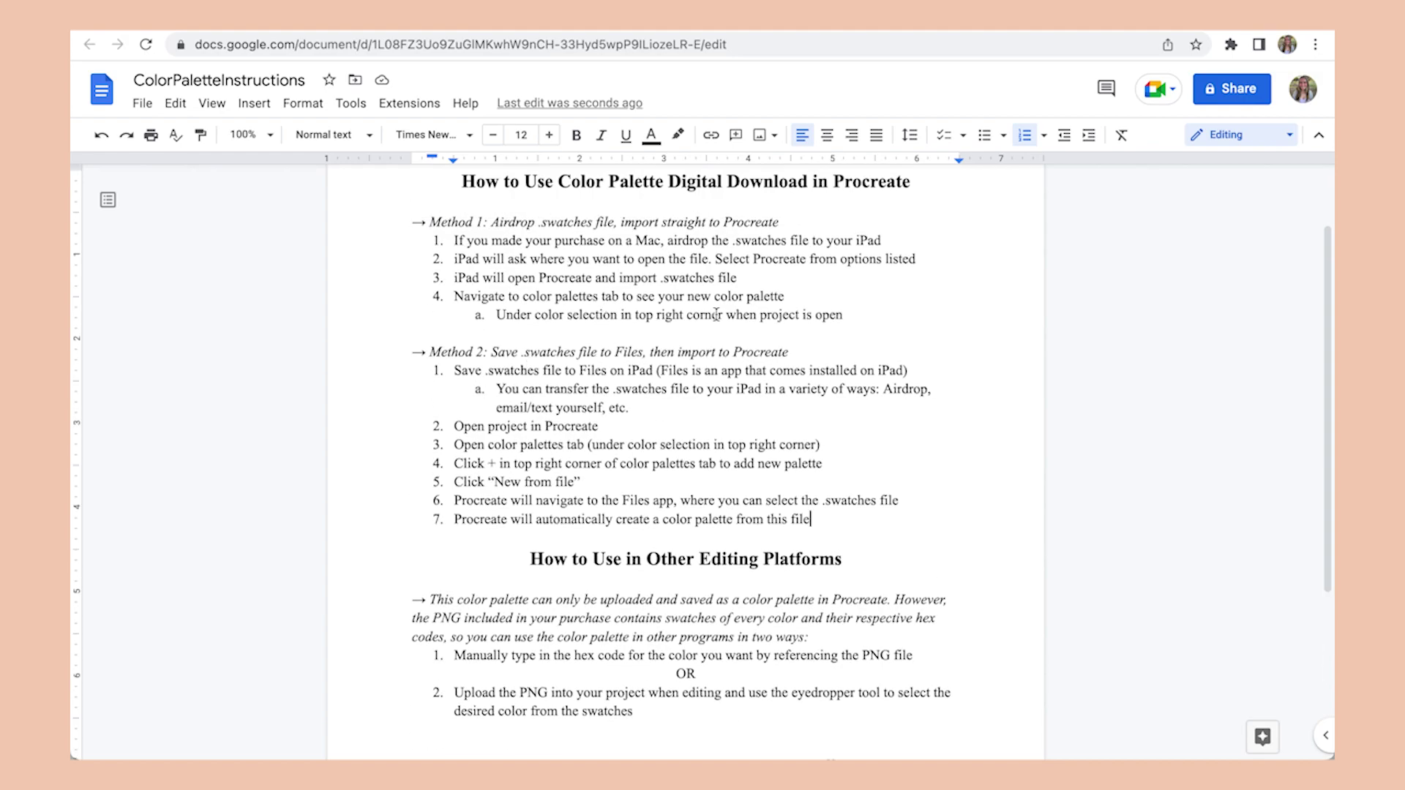
{"action": "left_click", "coordinate": [738, 277]}
{"action": "type", "text": ", automatically creating a color"}
{"action": "left_click", "coordinate": [880, 278]}
{"action": "type", "text": "new color"}
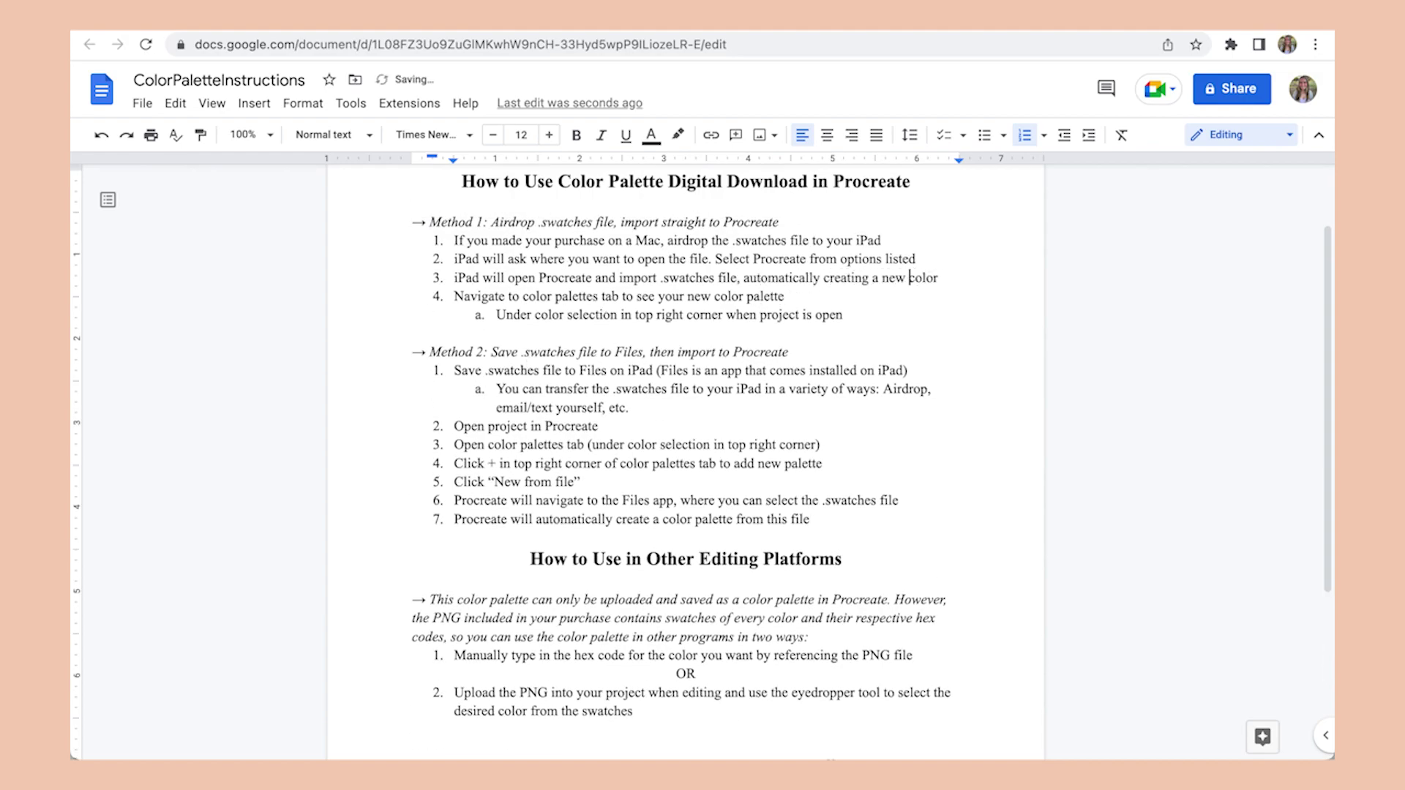
{"action": "left_click", "coordinate": [939, 277]}
{"action": "type", "text": "palette from this file"}
{"action": "left_click", "coordinate": [966, 395]}
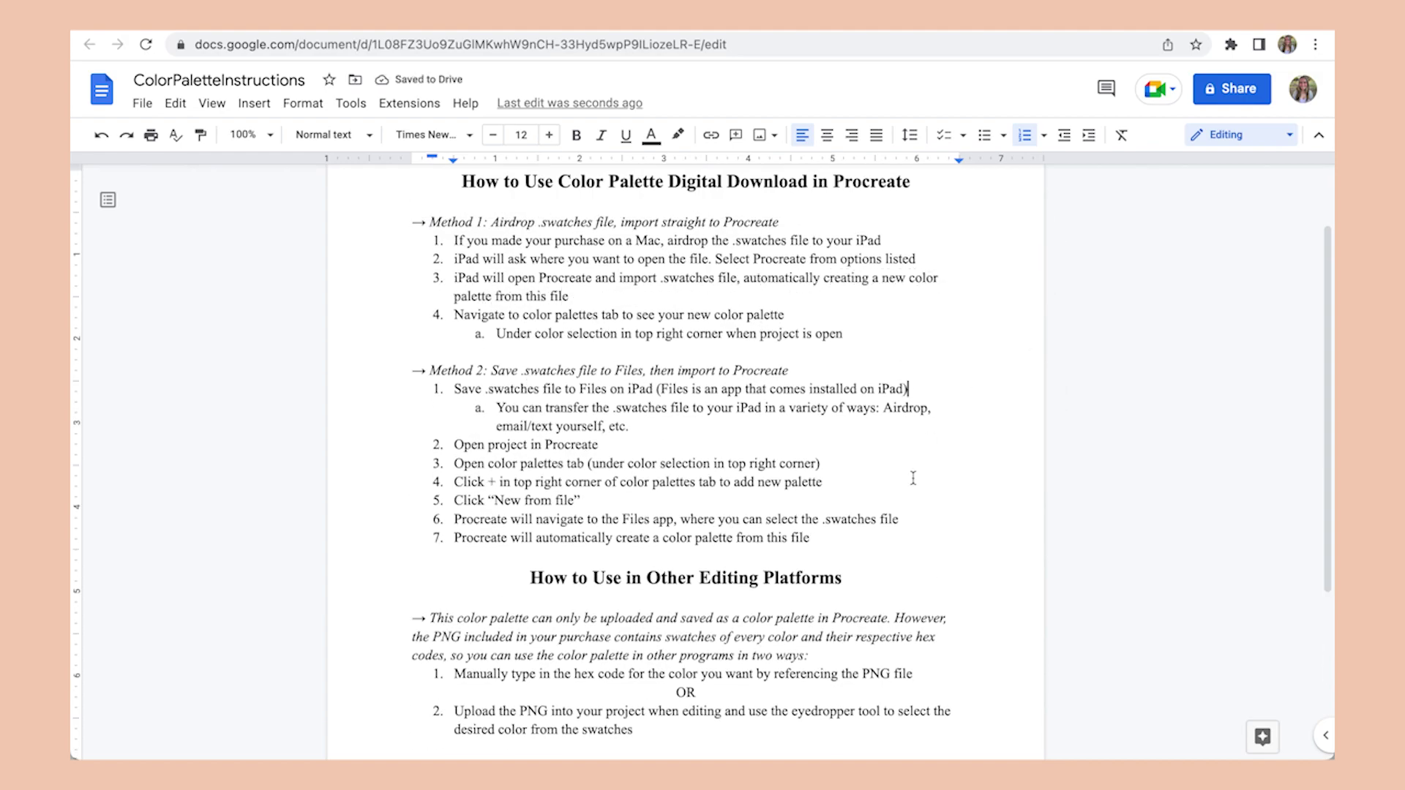
- Add the line "Use the .swatches File Included in Purchase" directly above the Method 1 heading
{"action": "scroll", "coordinate": [914, 478], "scroll_direction": "down", "scroll_amount": 2}
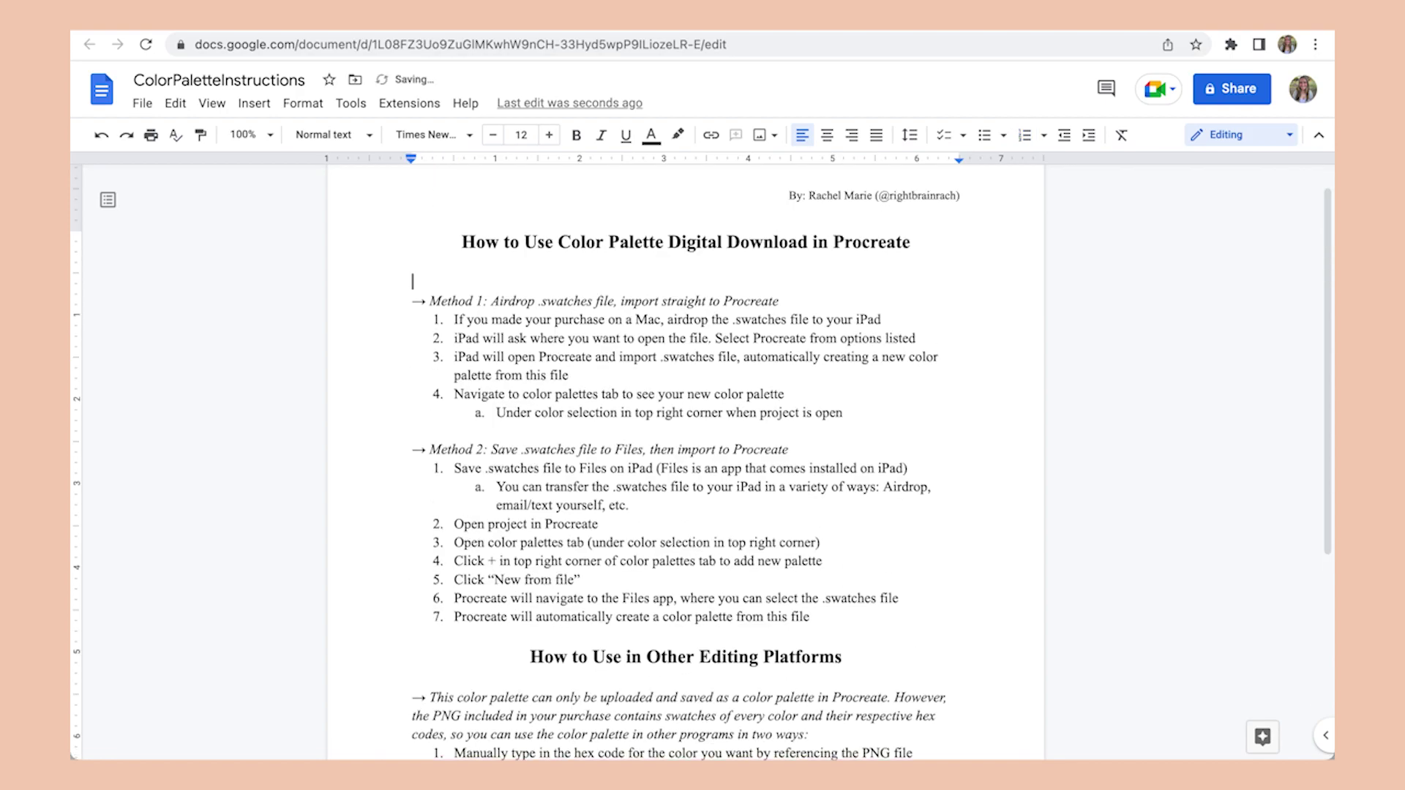
{"action": "type", "text": "Using"}
{"action": "key", "text": "BackSpace"}
{"action": "key", "text": "BackSpace"}
{"action": "key", "text": "BackSpace"}
{"action": "key", "text": "BackSpace"}
{"action": "type", "text": "e the .swatches File Included in Purchase"}
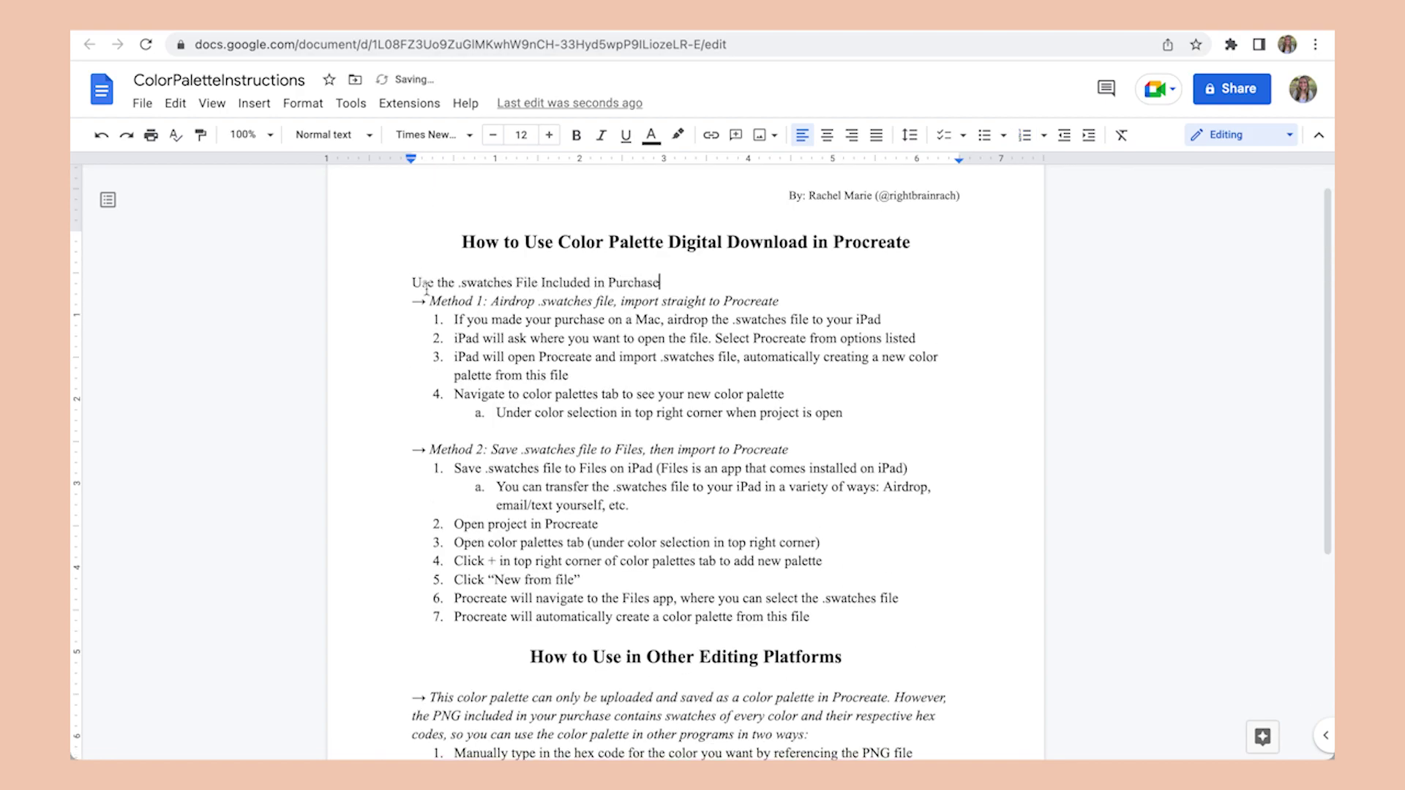
- Add the line "Use the PNG File Included in Purchase" above the first paragraph under How to Use in Other Editing Platforms
{"action": "scroll", "coordinate": [427, 288], "scroll_direction": "down", "scroll_amount": 2}
{"action": "left_click", "coordinate": [412, 645]}
{"action": "key", "text": "Return"}
{"action": "key", "text": "Up"}
{"action": "type", "text": "Use the PNG File Incl"}
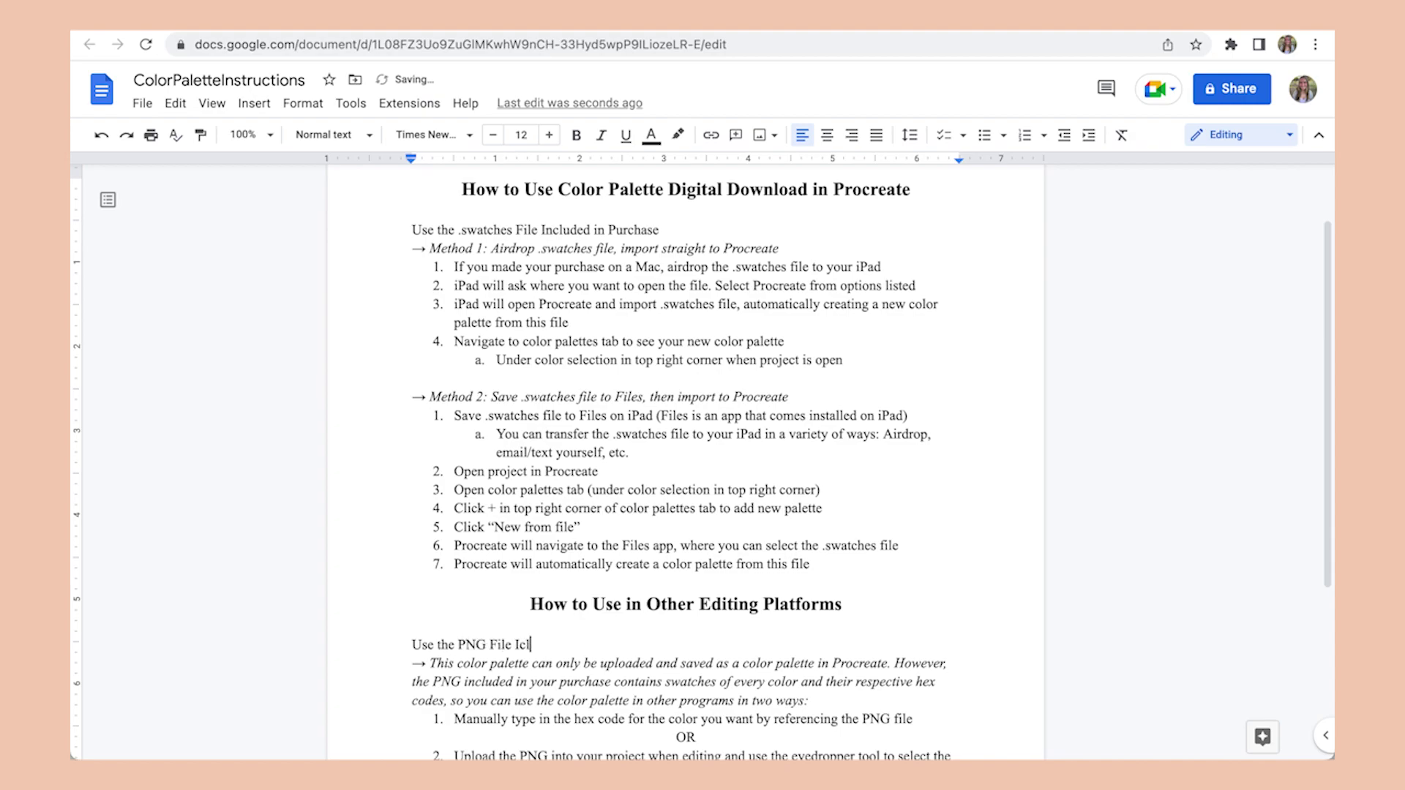
{"action": "type", "text": "uded in Purchase"}
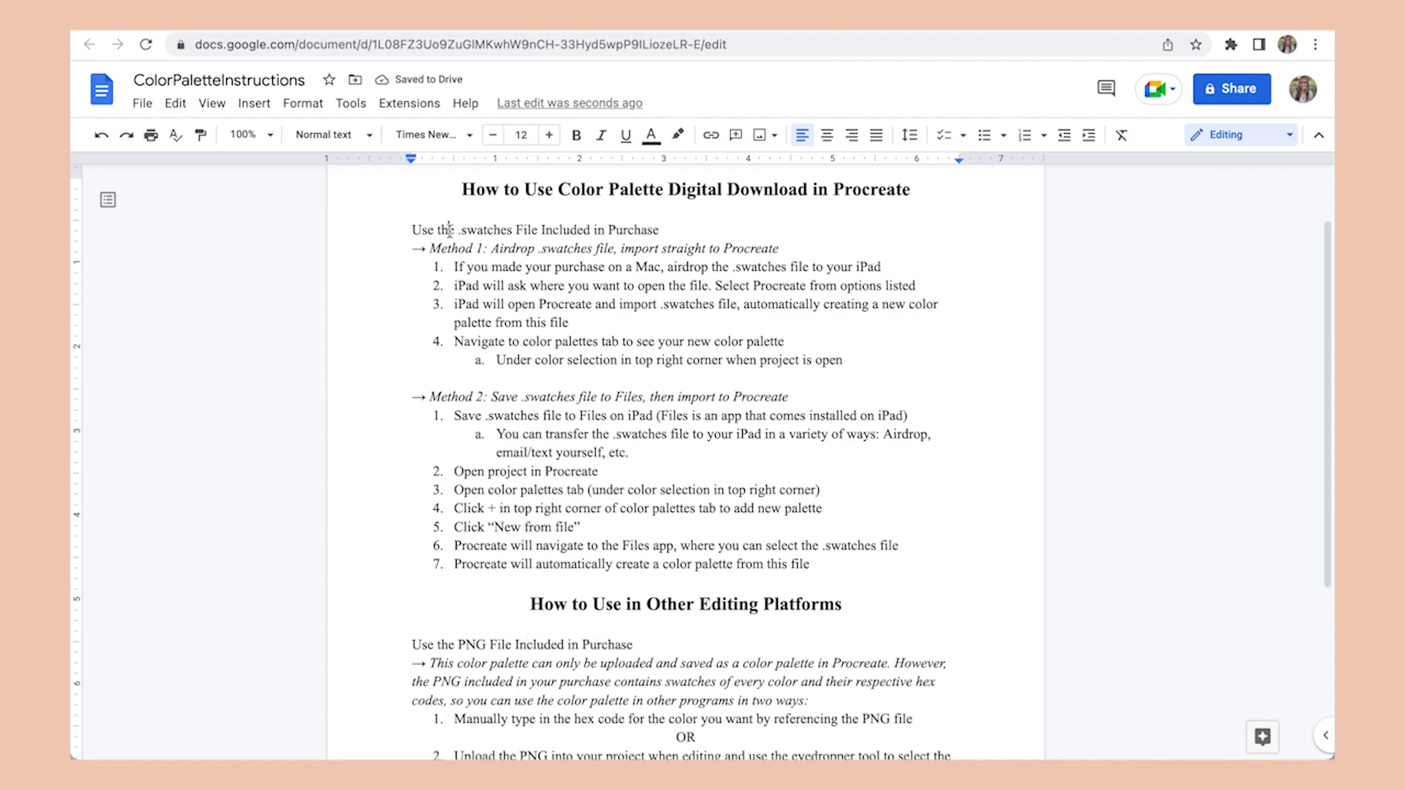
- Highlight both the .swatches and the PNG "Included in Purchase" lines in pale red
{"action": "triple_click", "coordinate": [450, 229]}
{"action": "left_click", "coordinate": [678, 134]}
{"action": "left_click", "coordinate": [686, 238]}
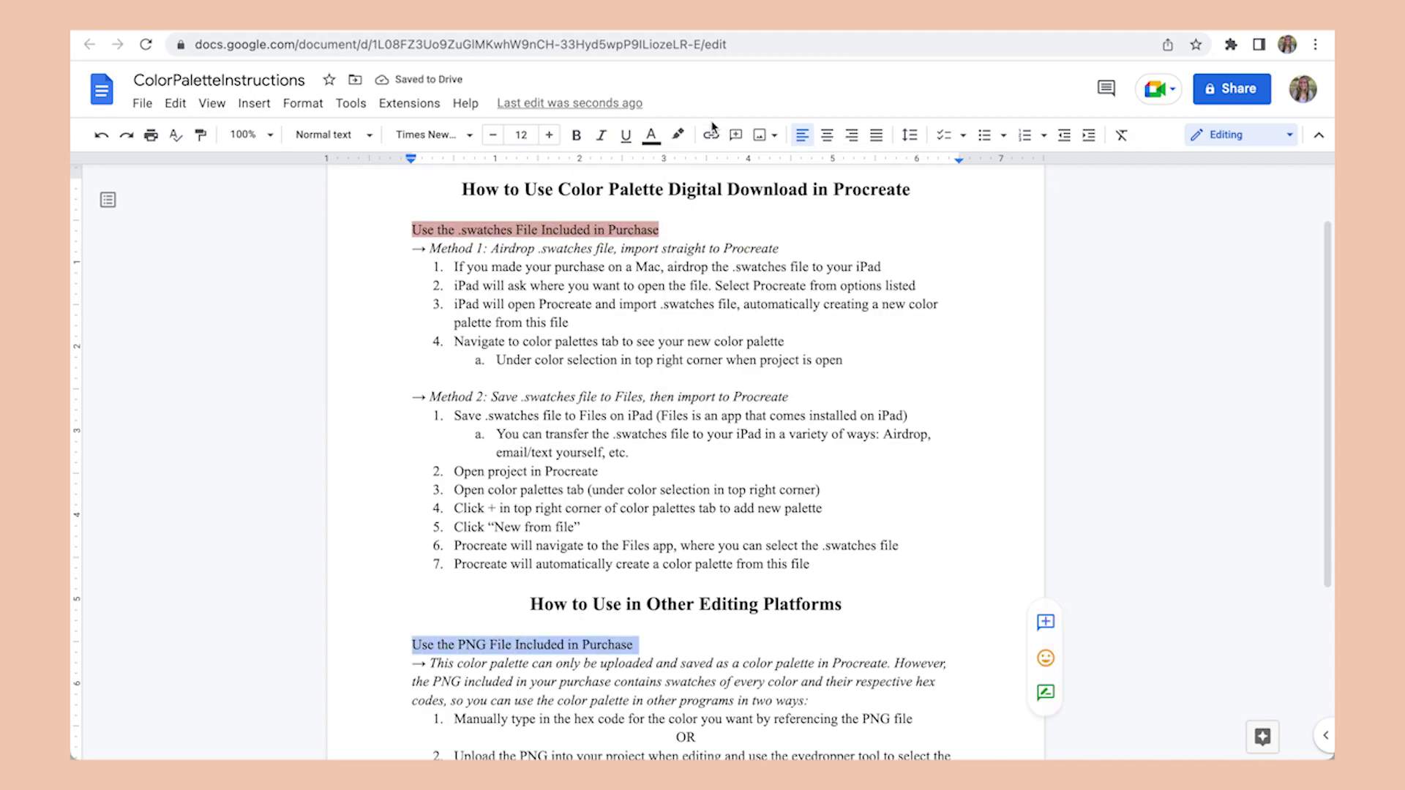
{"action": "left_click", "coordinate": [677, 135]}
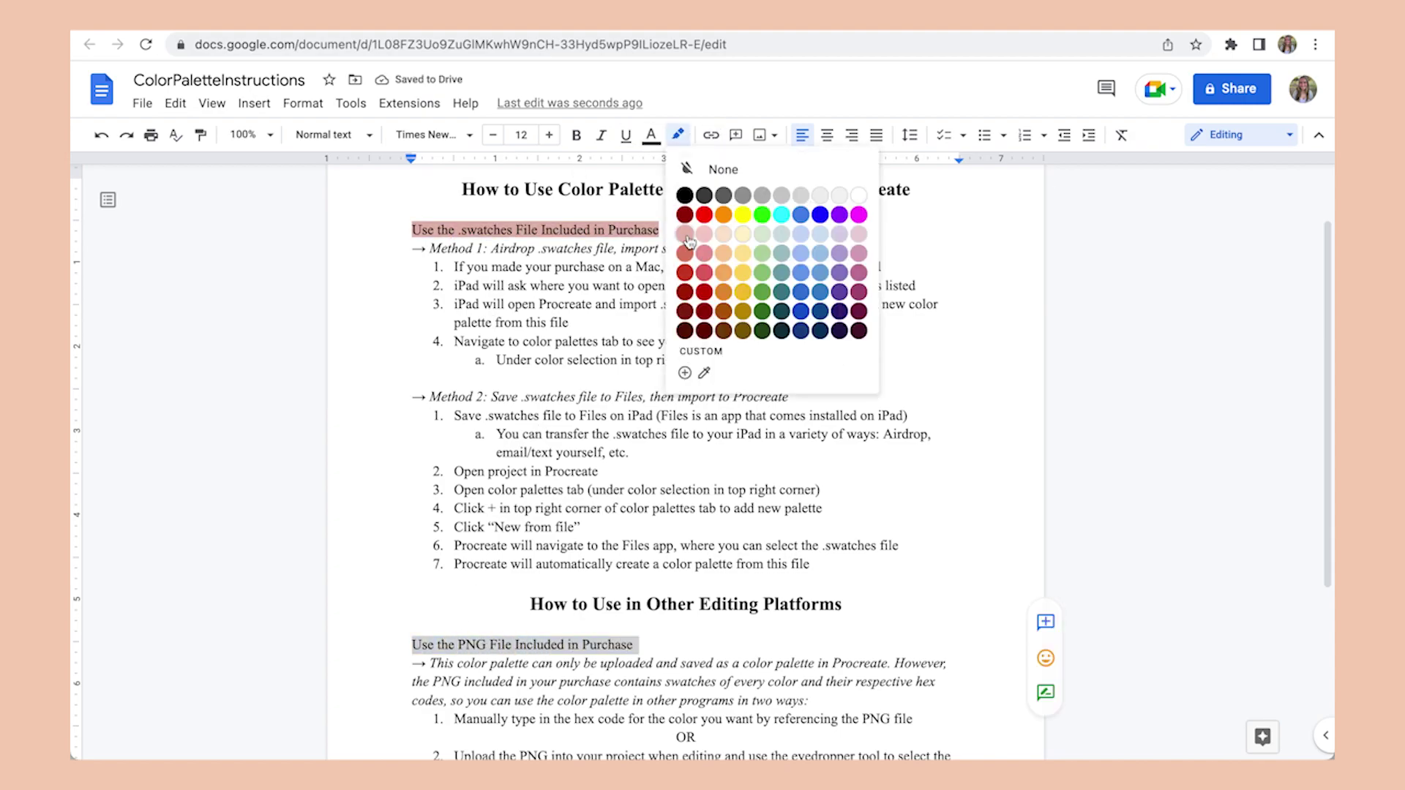
{"action": "left_click", "coordinate": [685, 238]}
{"action": "left_click", "coordinate": [632, 396]}
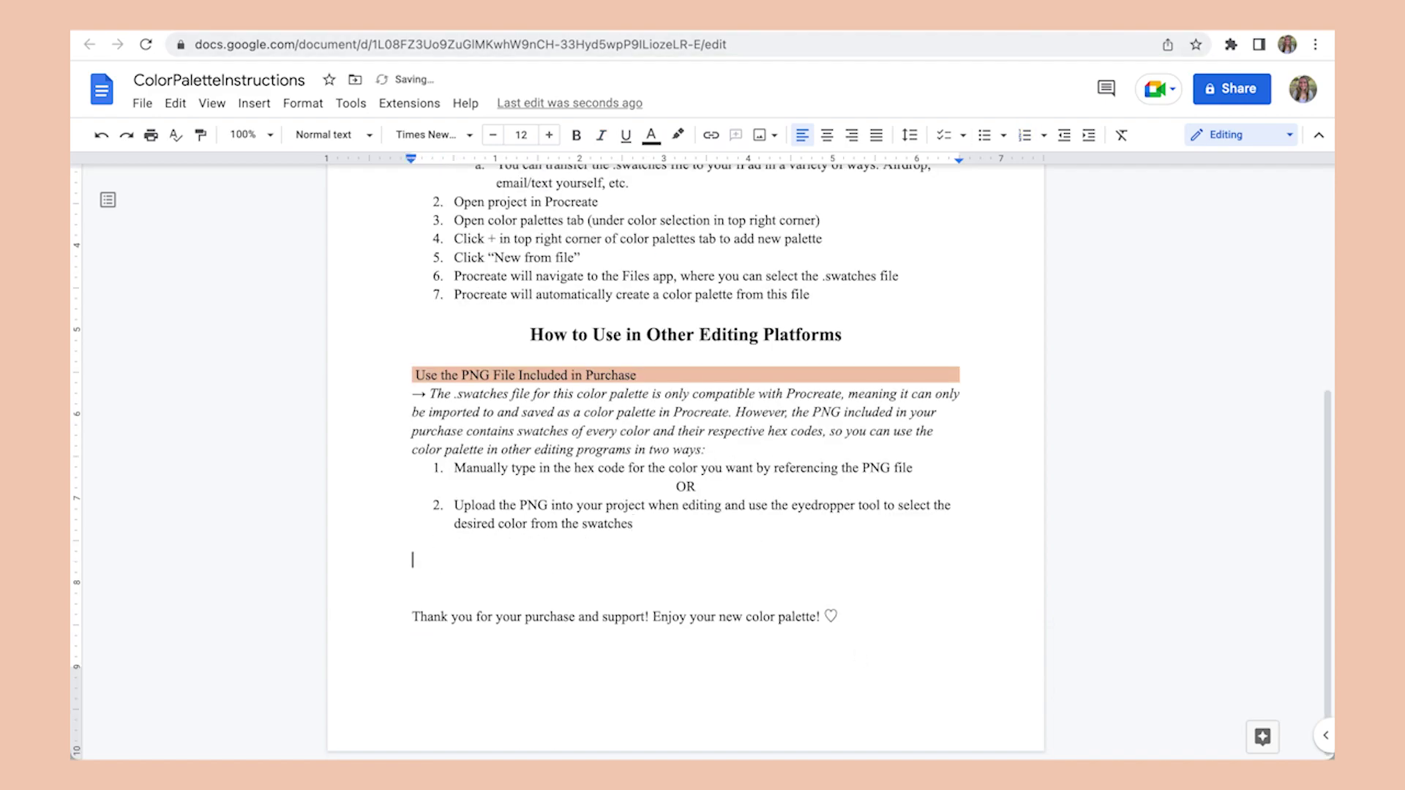
- Add a note above the thank-you line inviting buyers with product questions to reach out through Etsy messaging or Instagram DMs, including the seller's handle
{"action": "type", "text": "If you have any questions when using "}
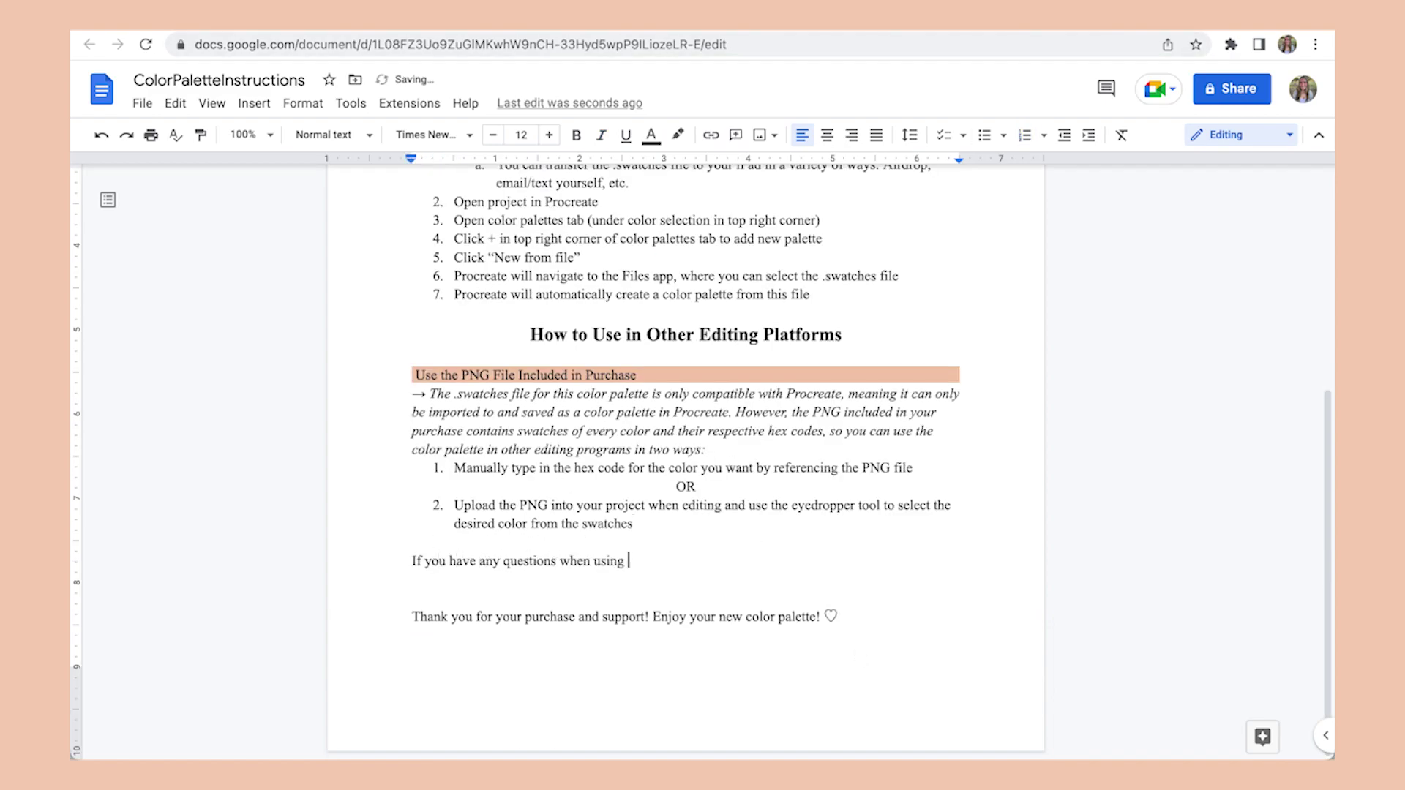
{"action": "type", "text": "this product, please do not hesitate t"}
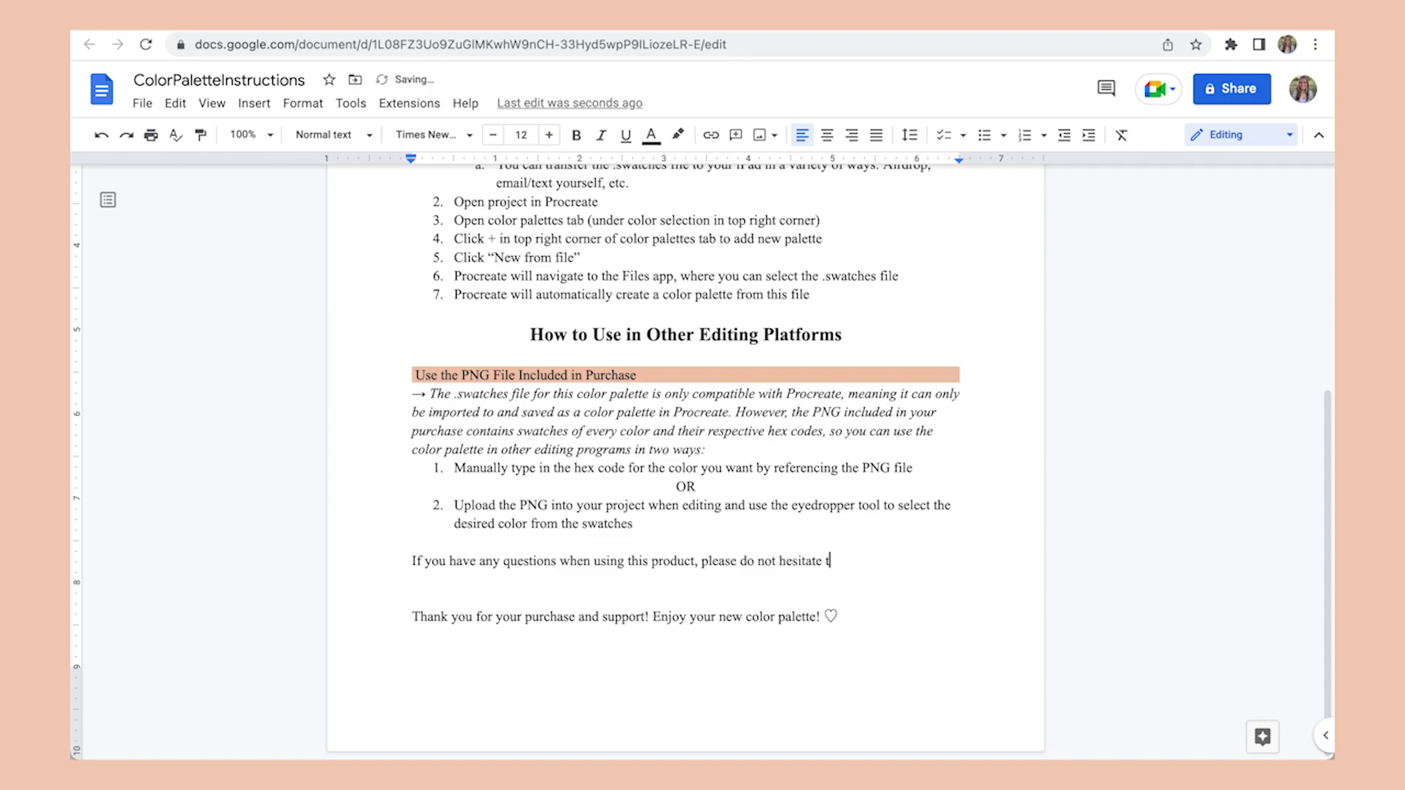
{"action": "type", "text": "o reach out to me through "}
{"action": "type", "text": "Etsy mes"}
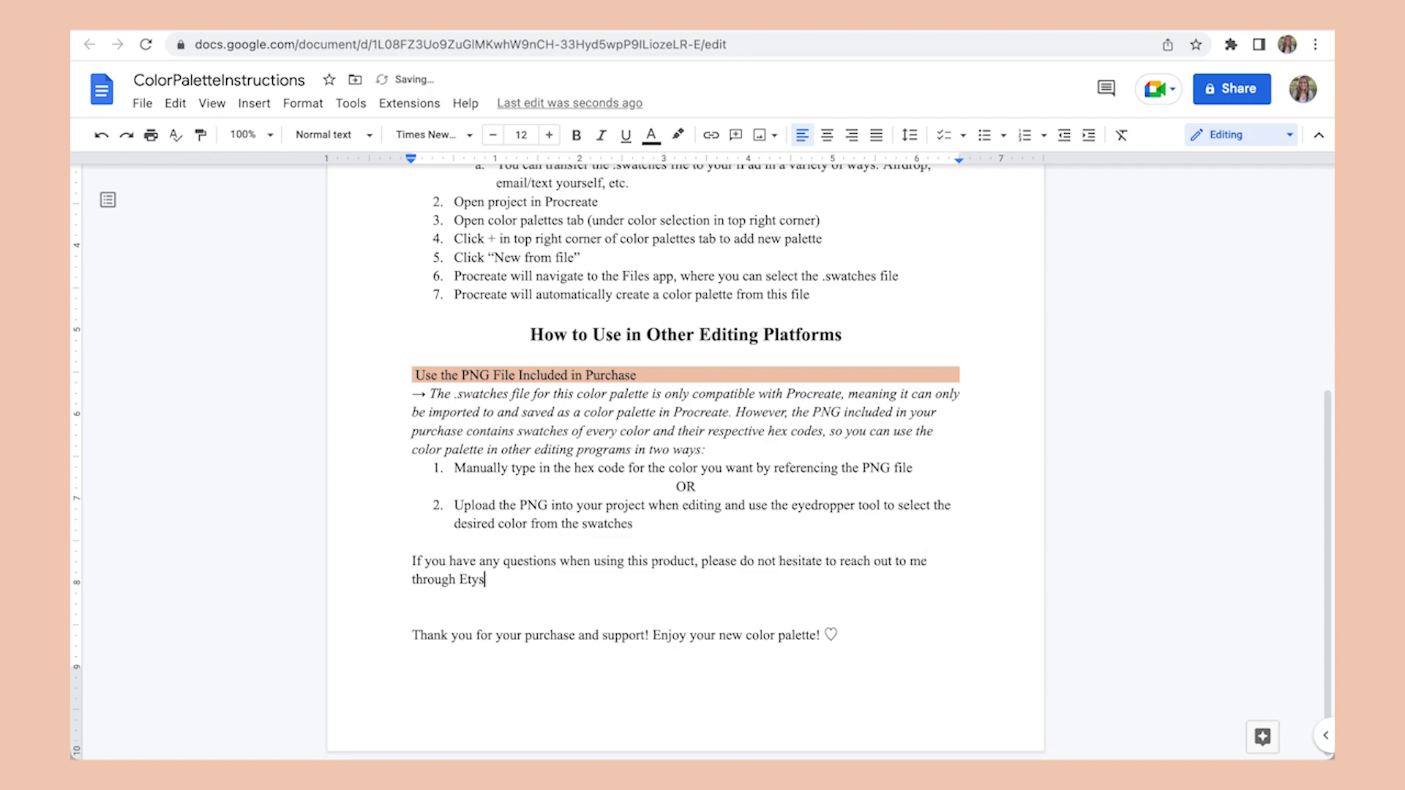
{"action": "key", "text": "BackSpace"}
{"action": "key", "text": "BackSpace"}
{"action": "type", "text": "sy messaging or Instagram D"}
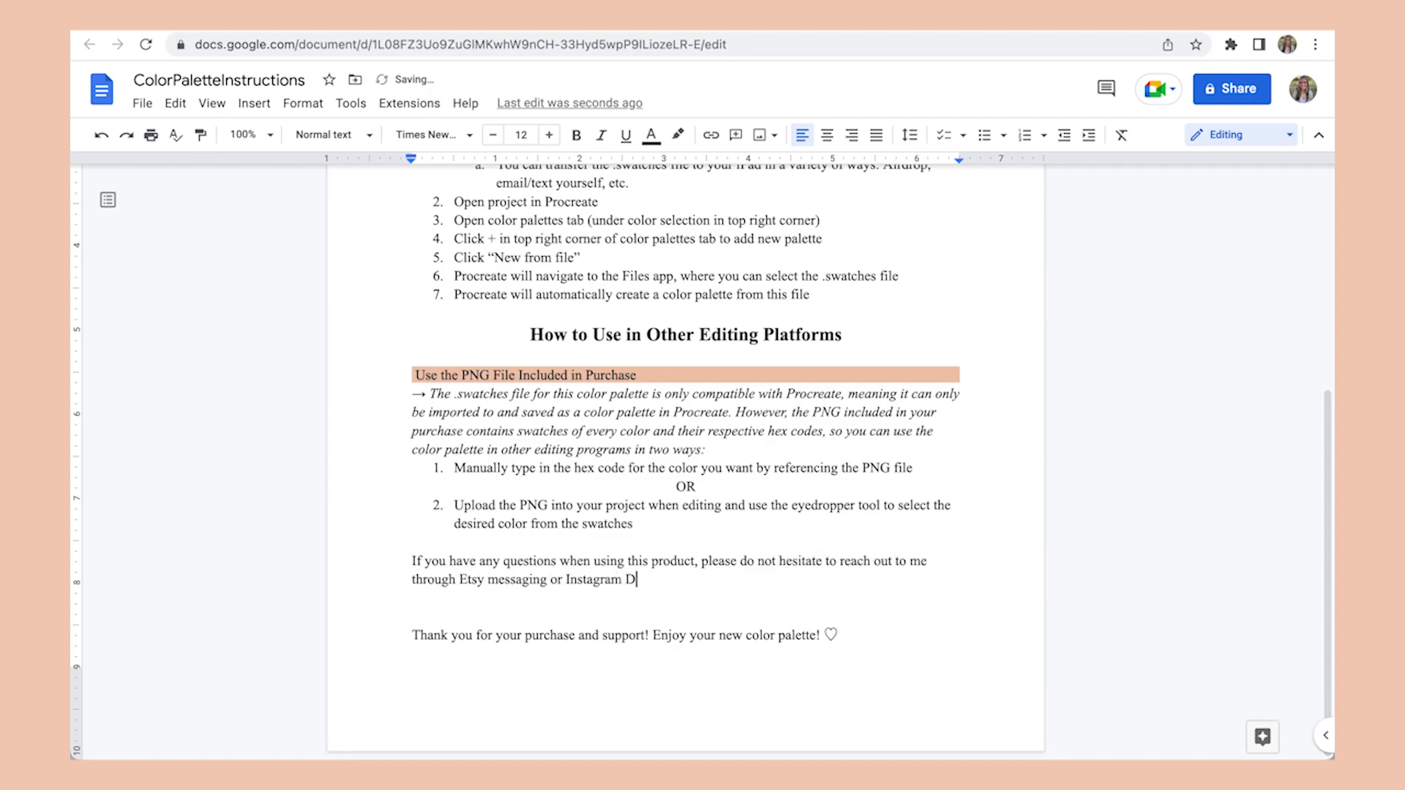
{"action": "type", "text": "Ms (@rightbrainrach on both)."}
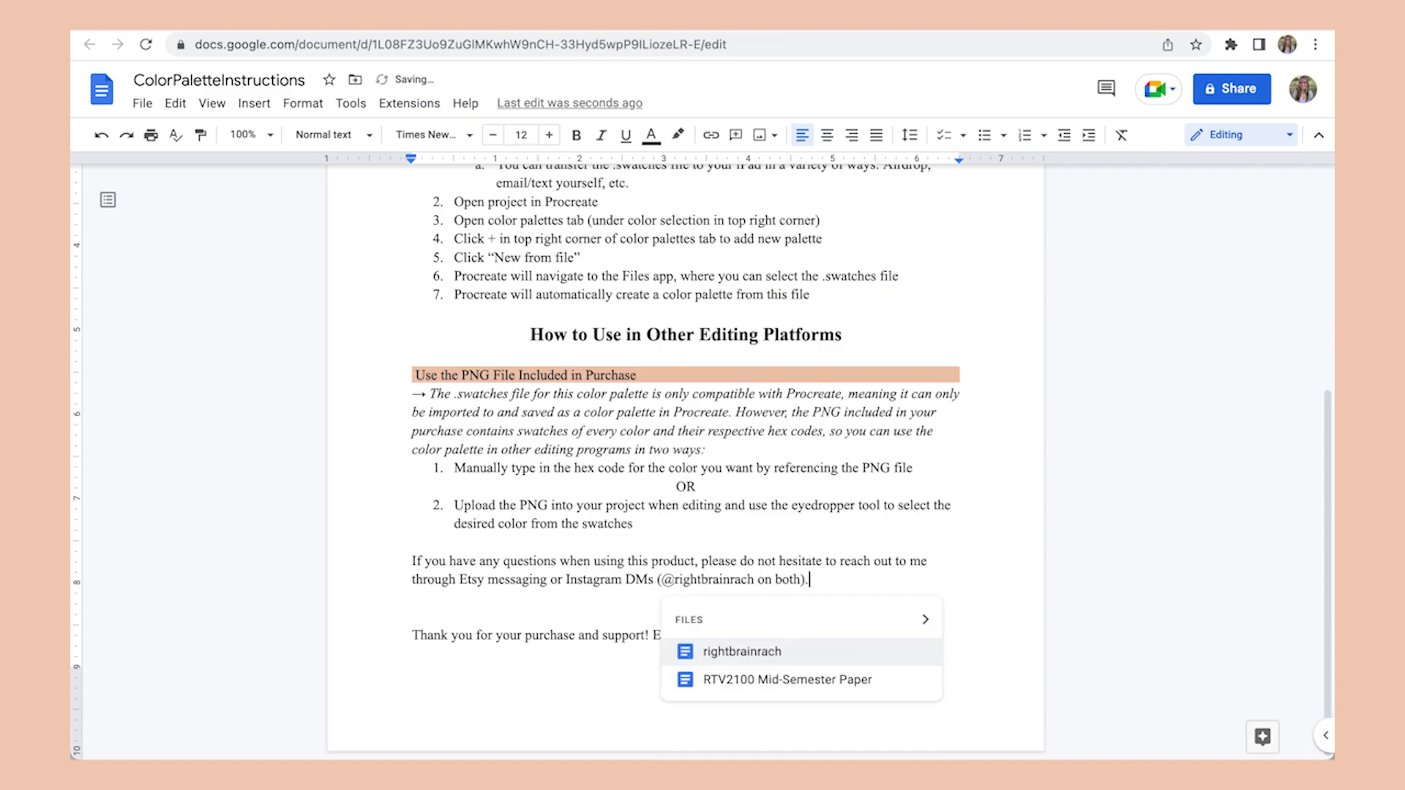
{"action": "left_click", "coordinate": [640, 494]}
{"action": "left_click", "coordinate": [881, 637]}
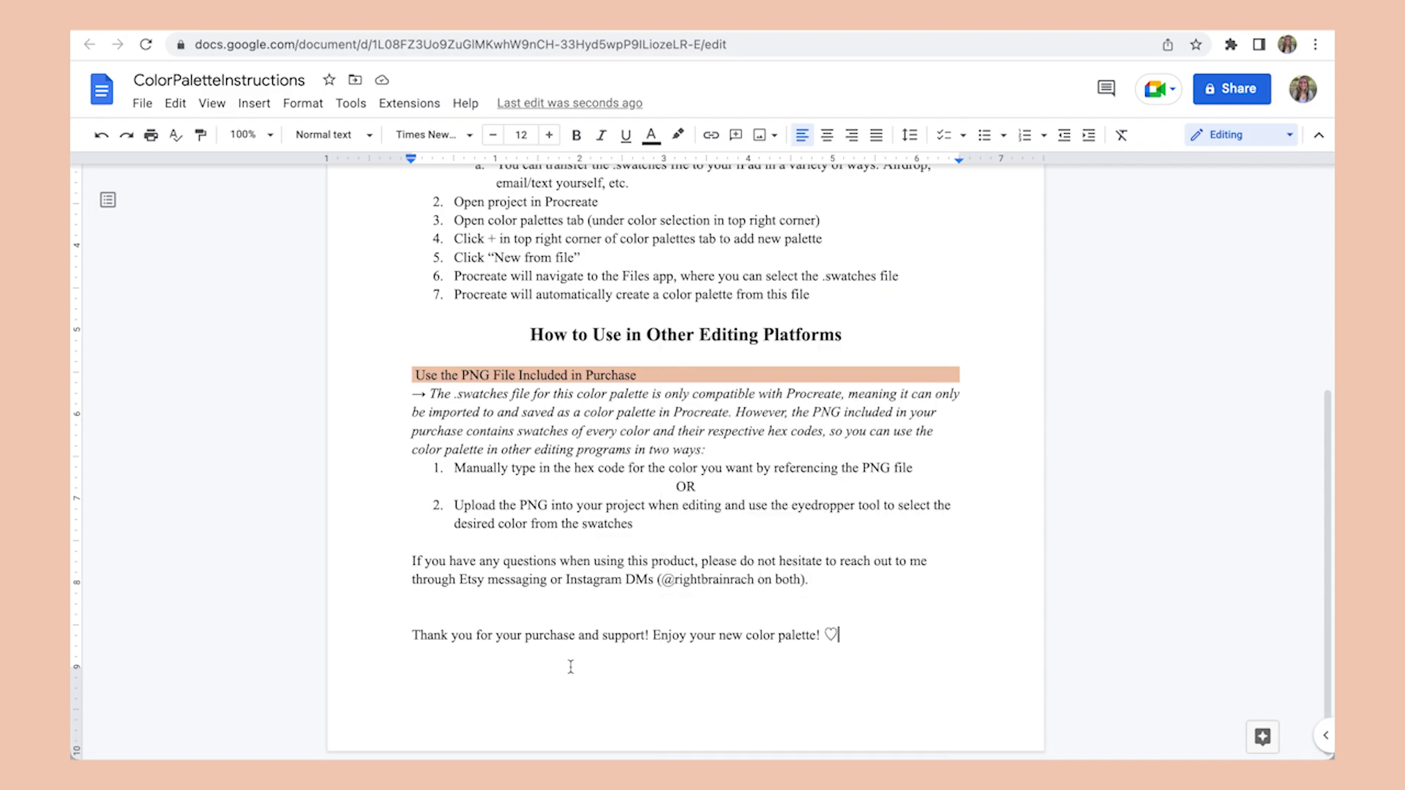
- Download the color palette instructions document as a PDF
{"action": "scroll", "coordinate": [943, 639], "scroll_direction": "up", "scroll_amount": 10}
{"action": "scroll", "coordinate": [942, 638], "scroll_direction": "down", "scroll_amount": 10}
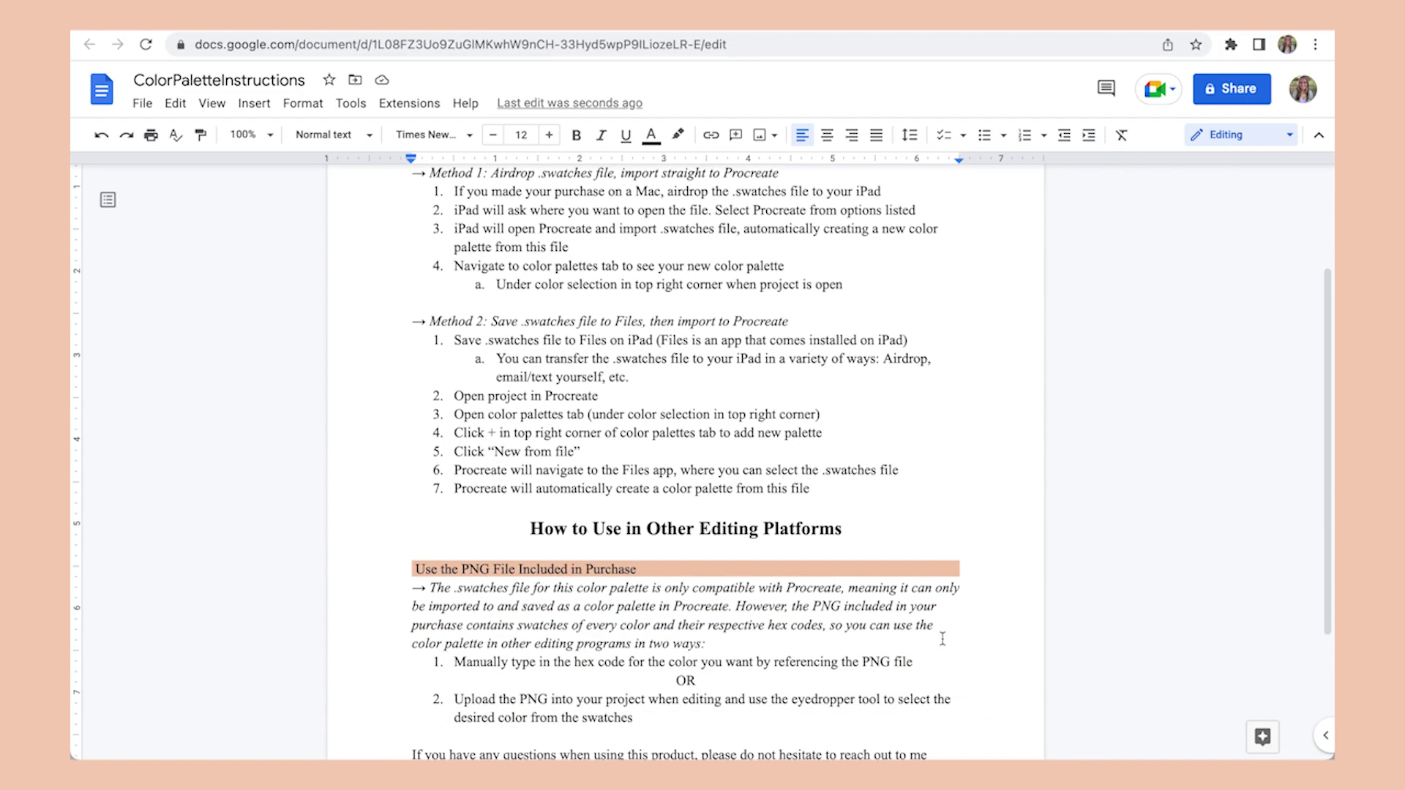
{"action": "scroll", "coordinate": [942, 638], "scroll_direction": "up", "scroll_amount": 10}
{"action": "left_click", "coordinate": [142, 103]}
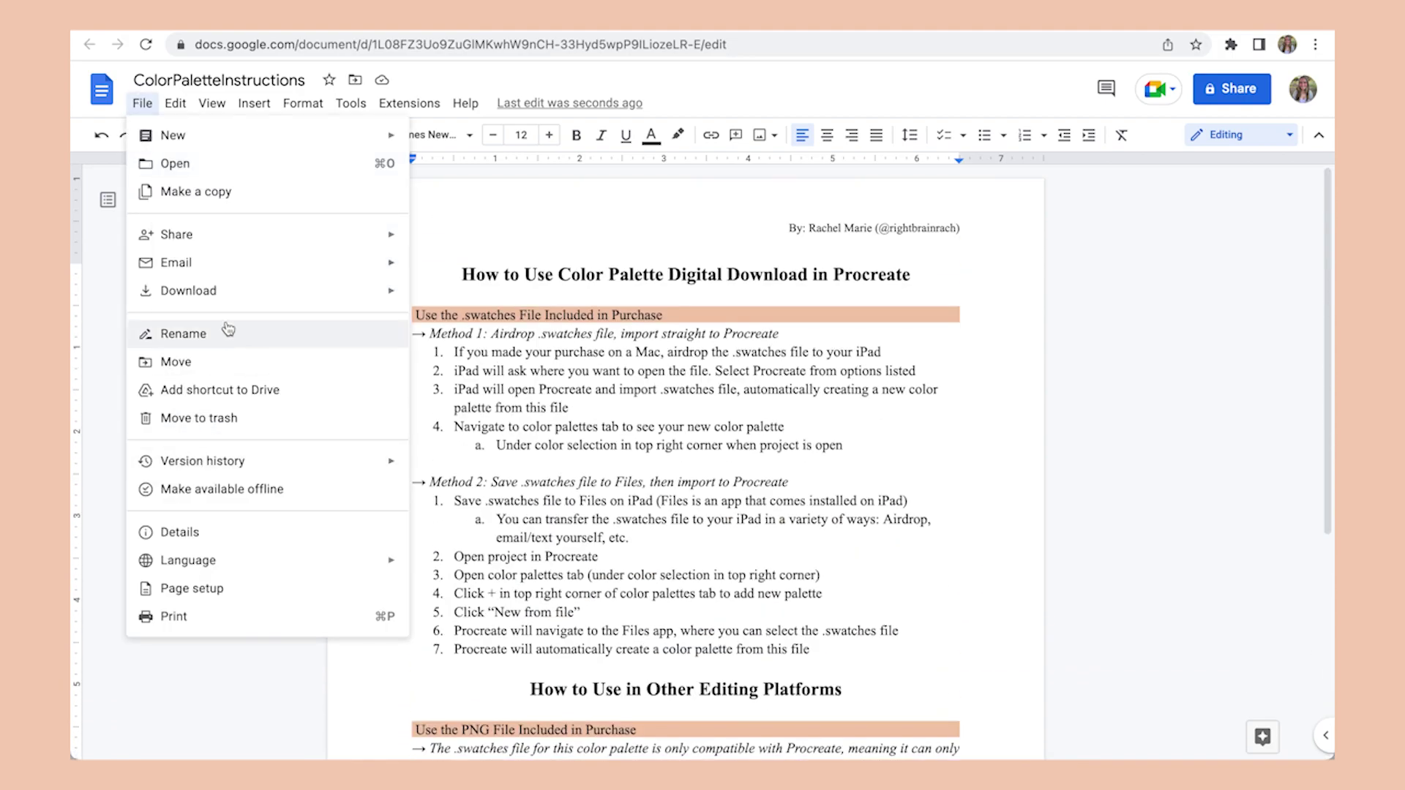
{"action": "mouse_move", "coordinate": [366, 291]}
{"action": "left_click", "coordinate": [463, 382]}
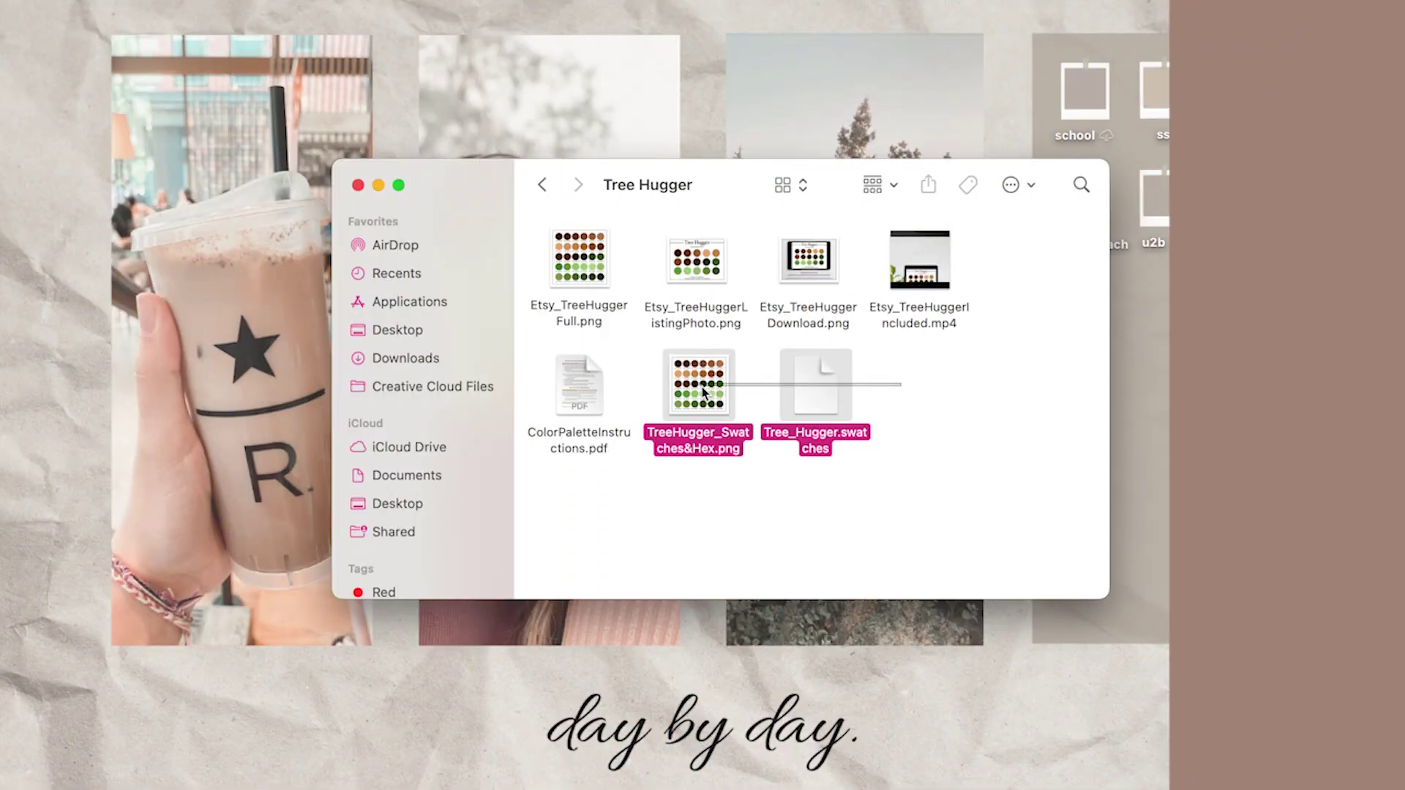
- Compress the instructions PDF, the swatches PNG and the .swatches file into one zip archive and place it beside the .swatches file
{"action": "right_click", "coordinate": [709, 401]}
{"action": "left_click", "coordinate": [761, 668]}
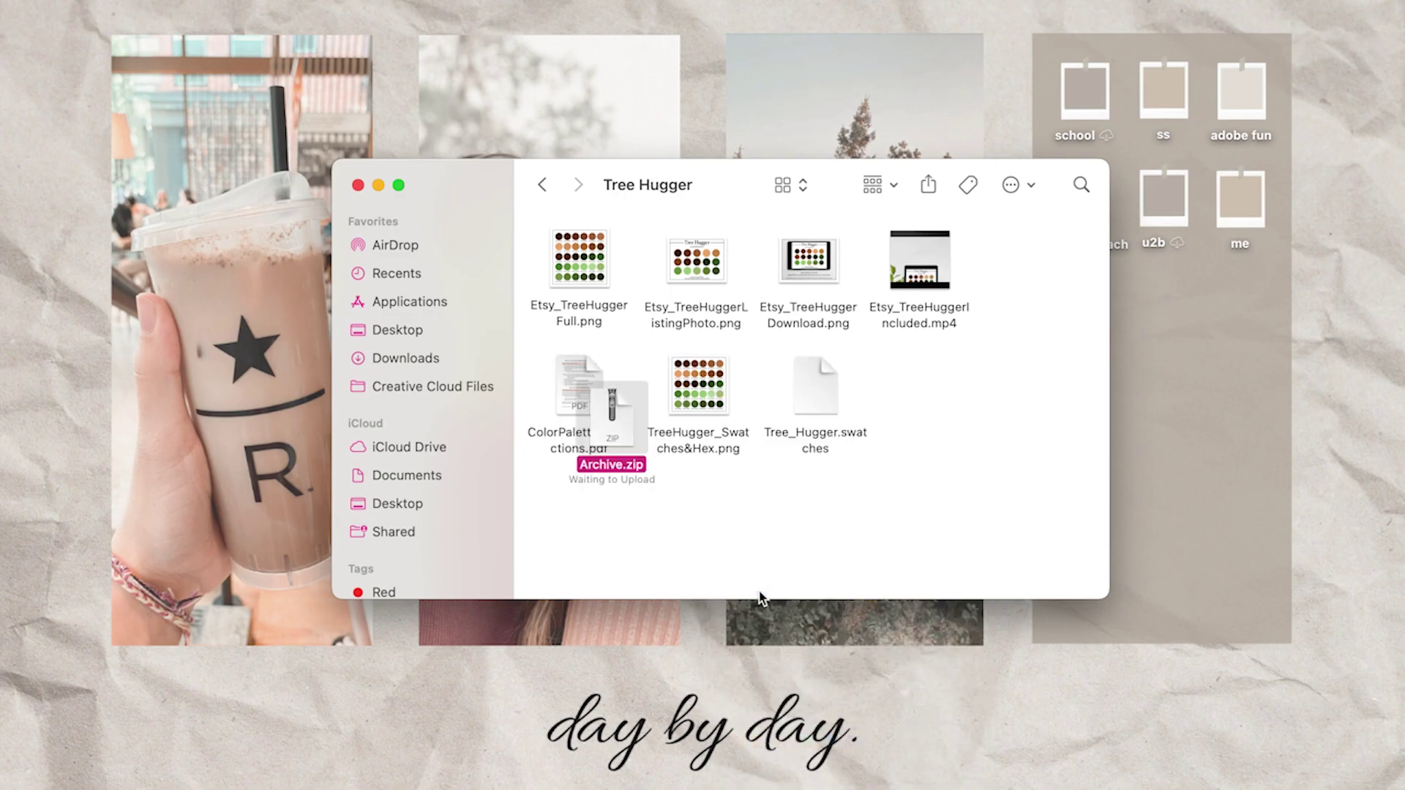
{"action": "left_click_drag", "start_coordinate": [619, 422], "coordinate": [941, 391]}
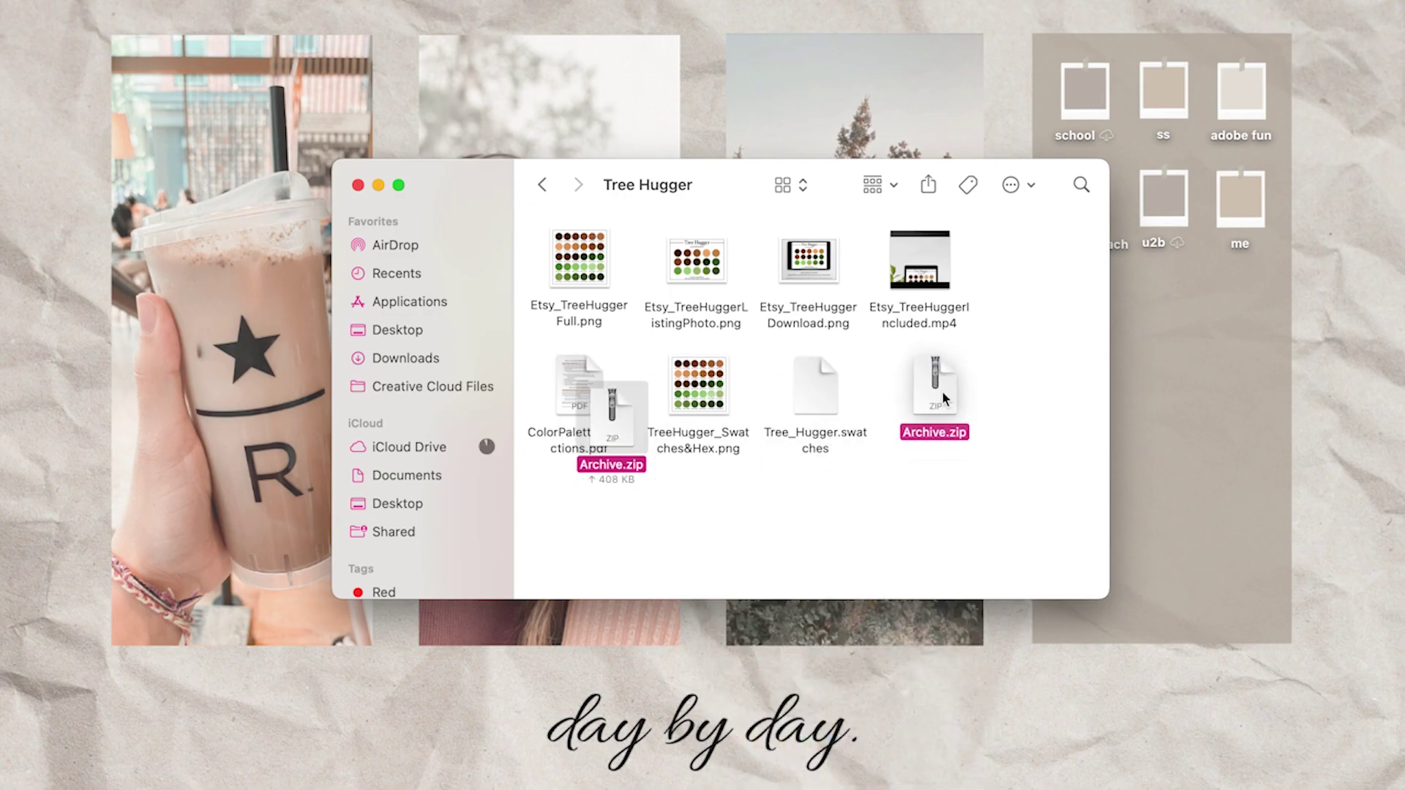
- Rename the new zip archive to TreeHugger
{"action": "right_click", "coordinate": [937, 392]}
{"action": "left_click", "coordinate": [976, 537]}
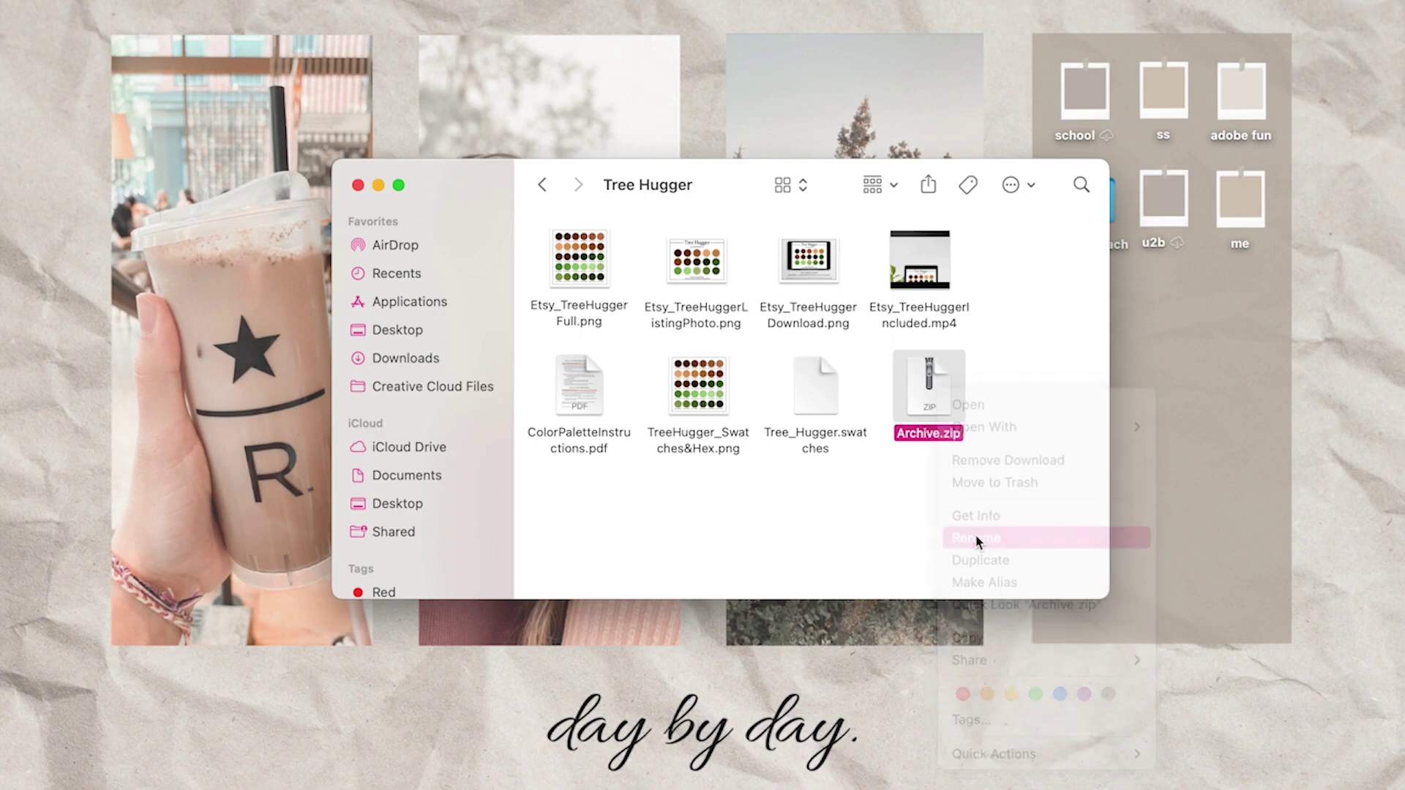
{"action": "type", "text": "TreeHugger"}
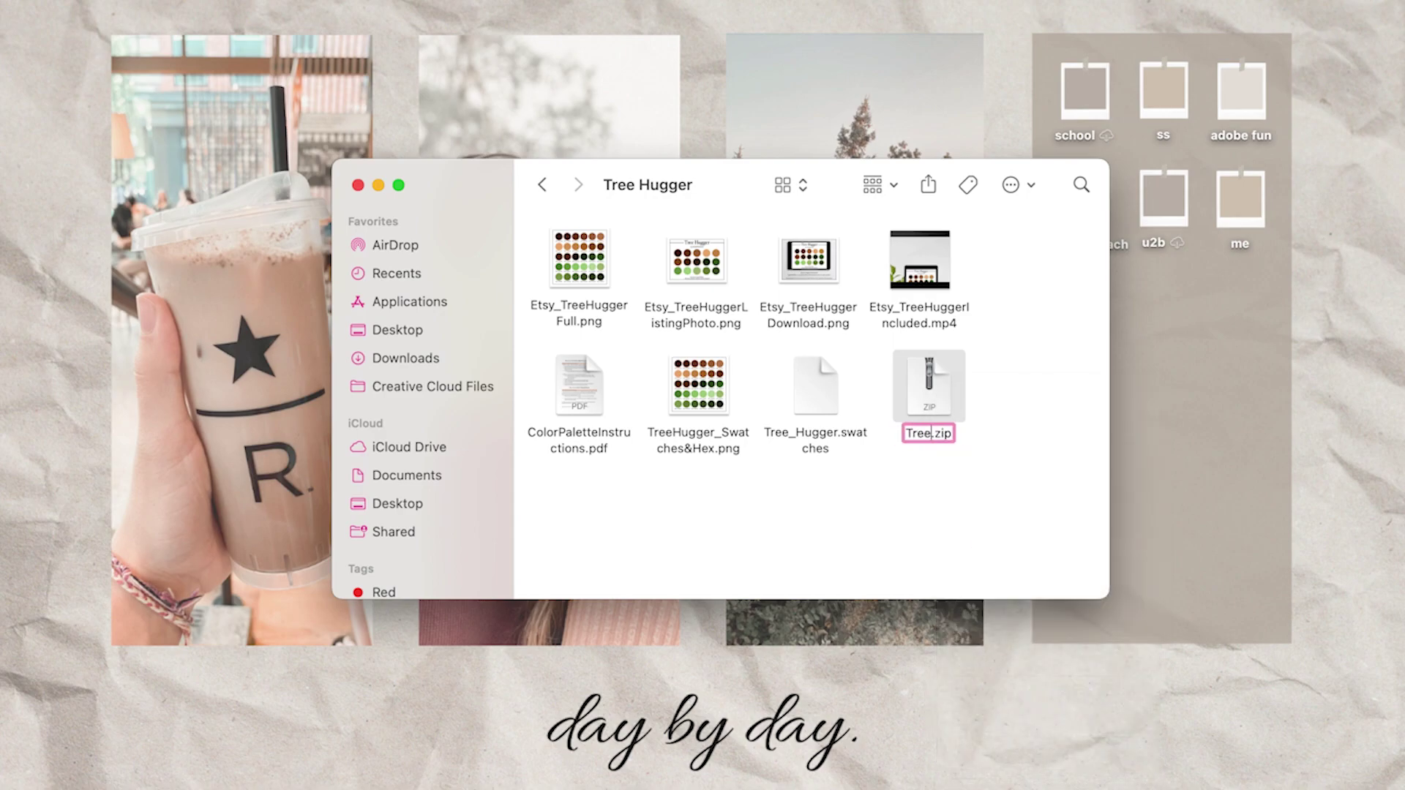
{"action": "left_click", "coordinate": [1005, 524]}
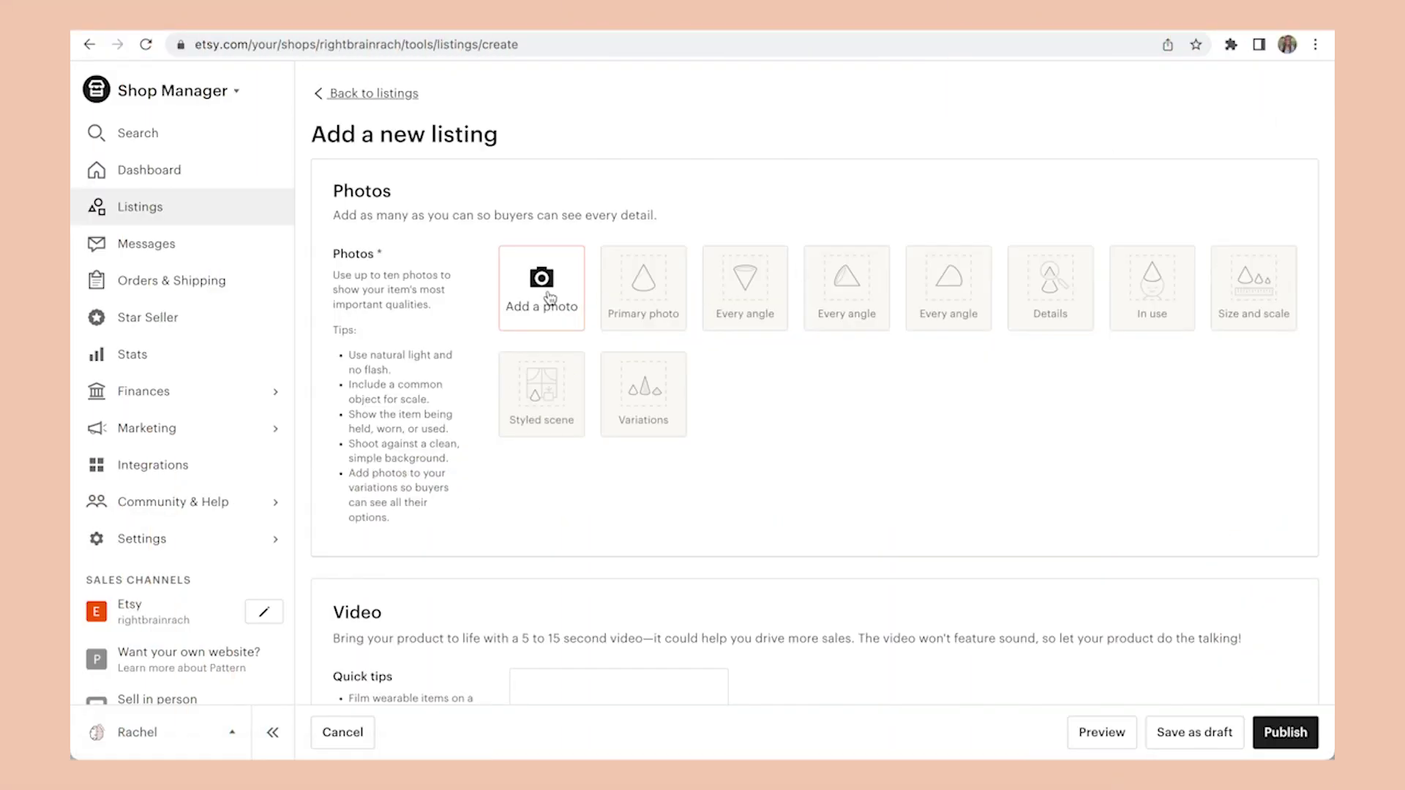
- Upload Etsy_ColorPaletteListingPhotos.png from the Downloads folder as a photo for the Etsy listing
{"action": "left_click", "coordinate": [550, 295]}
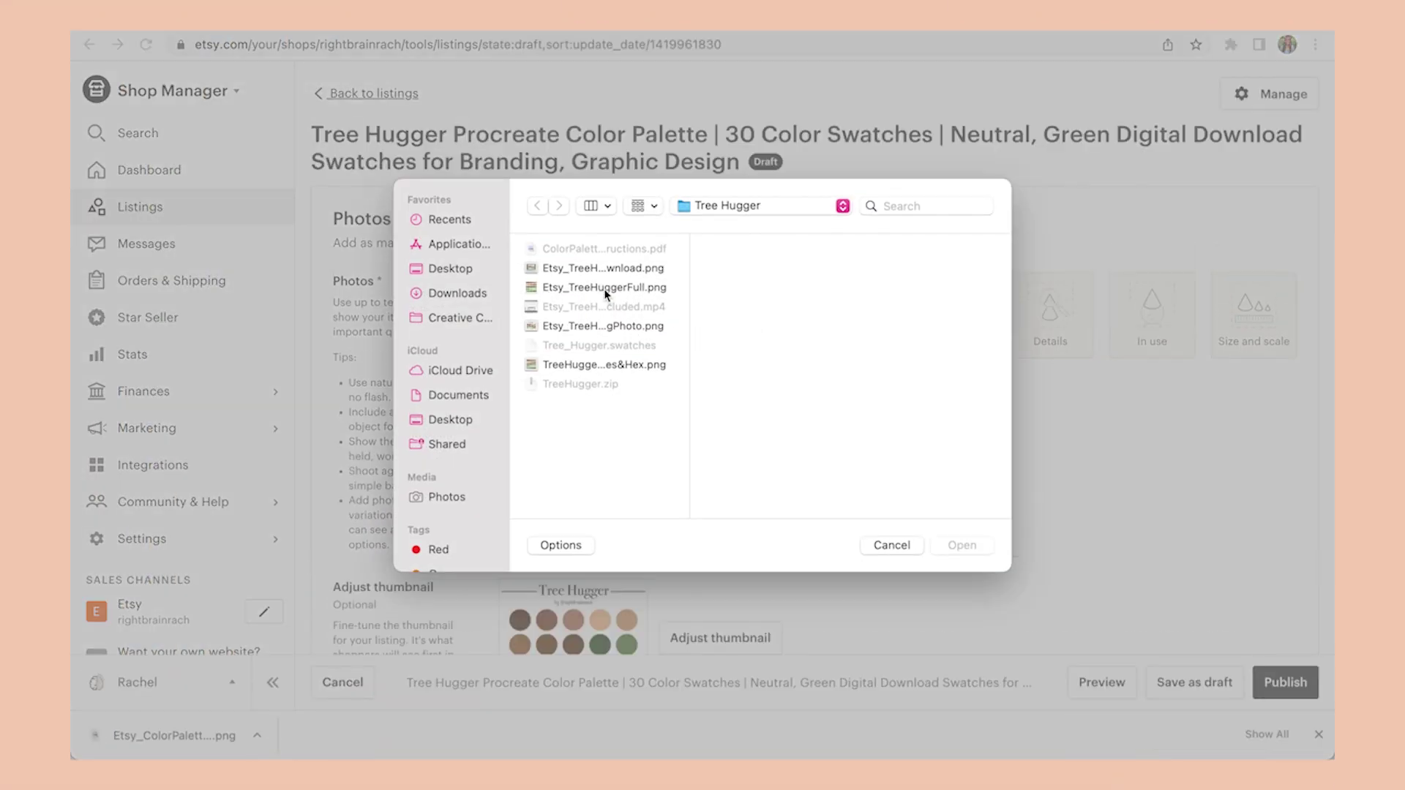
{"action": "left_click", "coordinate": [595, 366]}
{"action": "left_click", "coordinate": [597, 327]}
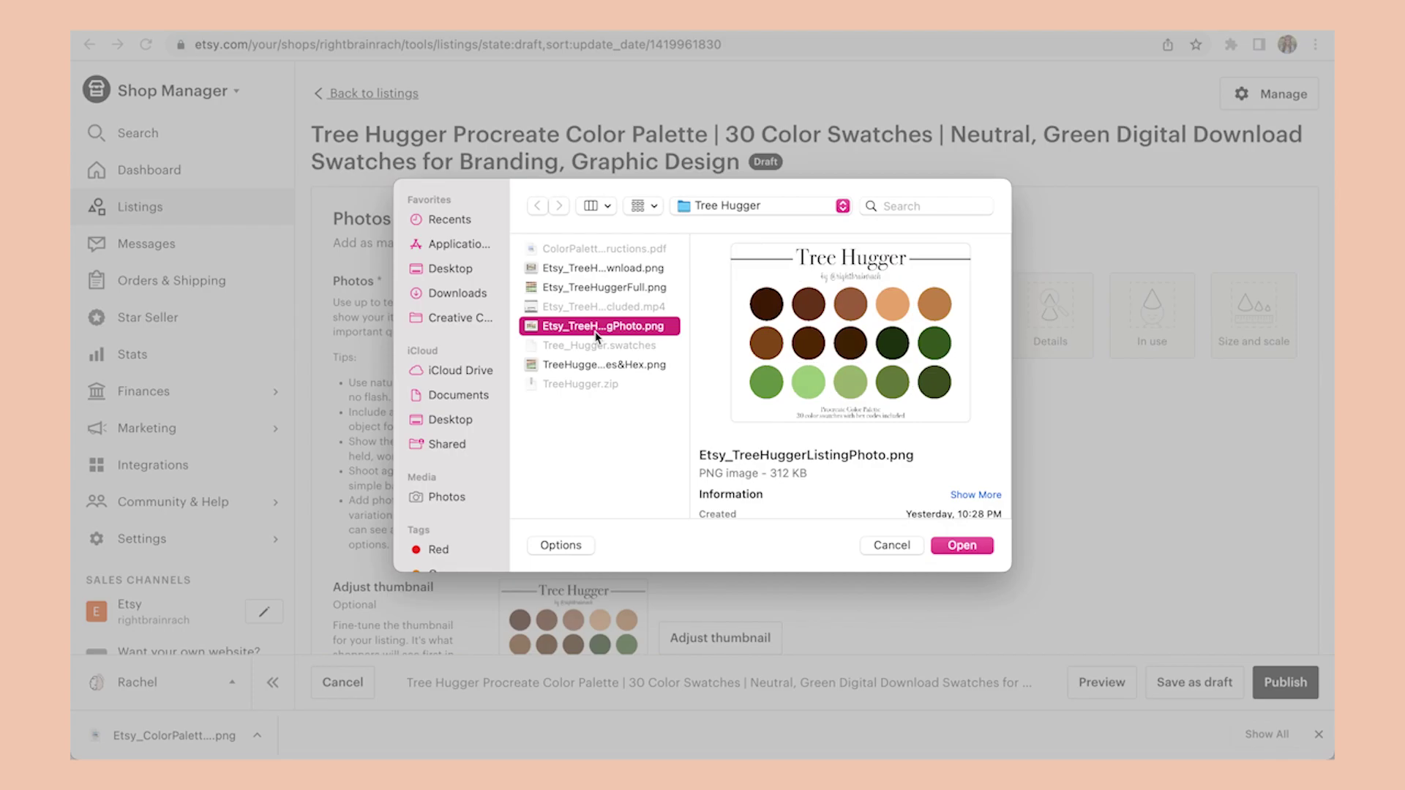
{"action": "left_click", "coordinate": [457, 293]}
{"action": "left_click", "coordinate": [596, 287]}
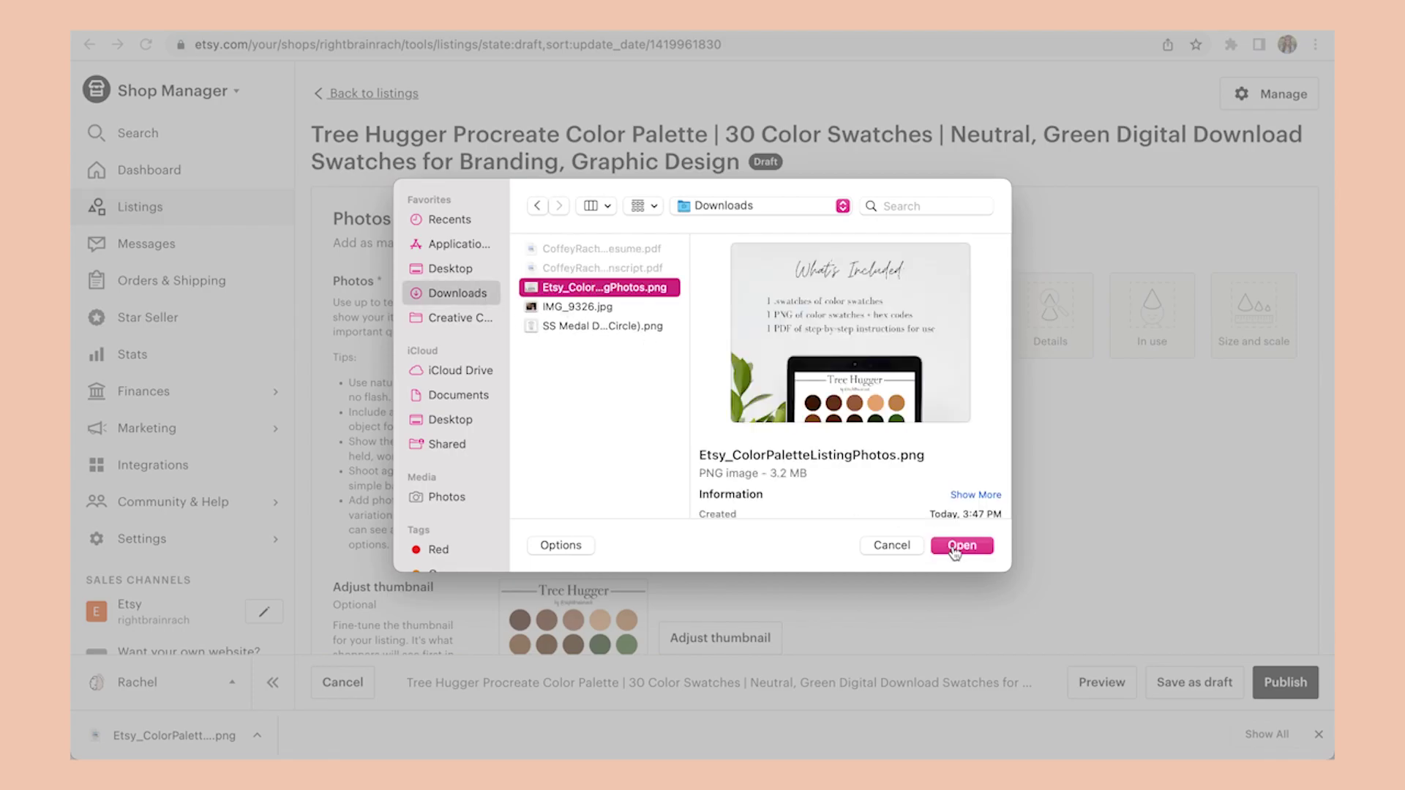
{"action": "left_click", "coordinate": [955, 546]}
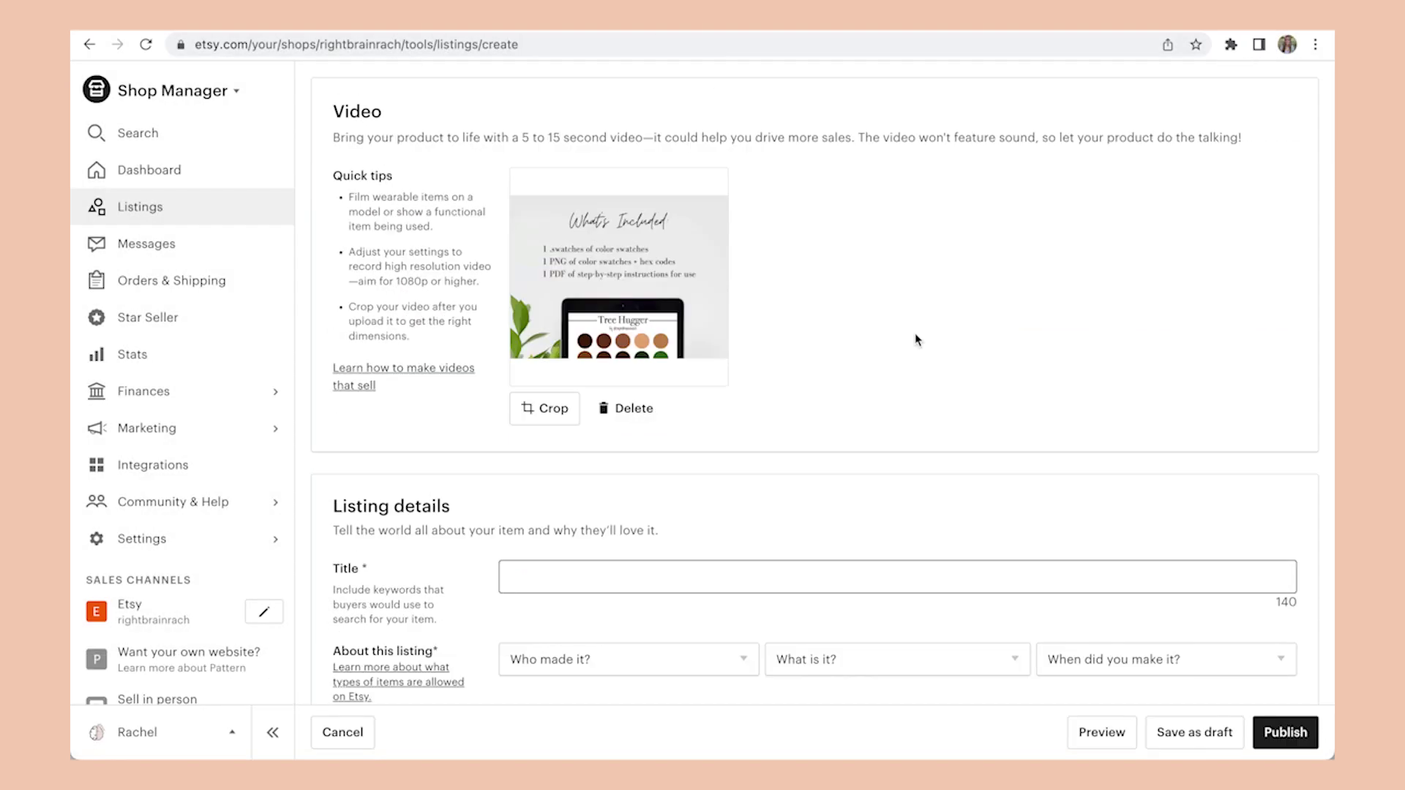
- Enter the listing title "Tree Hugger Procreate Color Palette | 30 Color Swatches | Downloadable"
{"action": "type", "text": "Tree Hugger Procreate"}
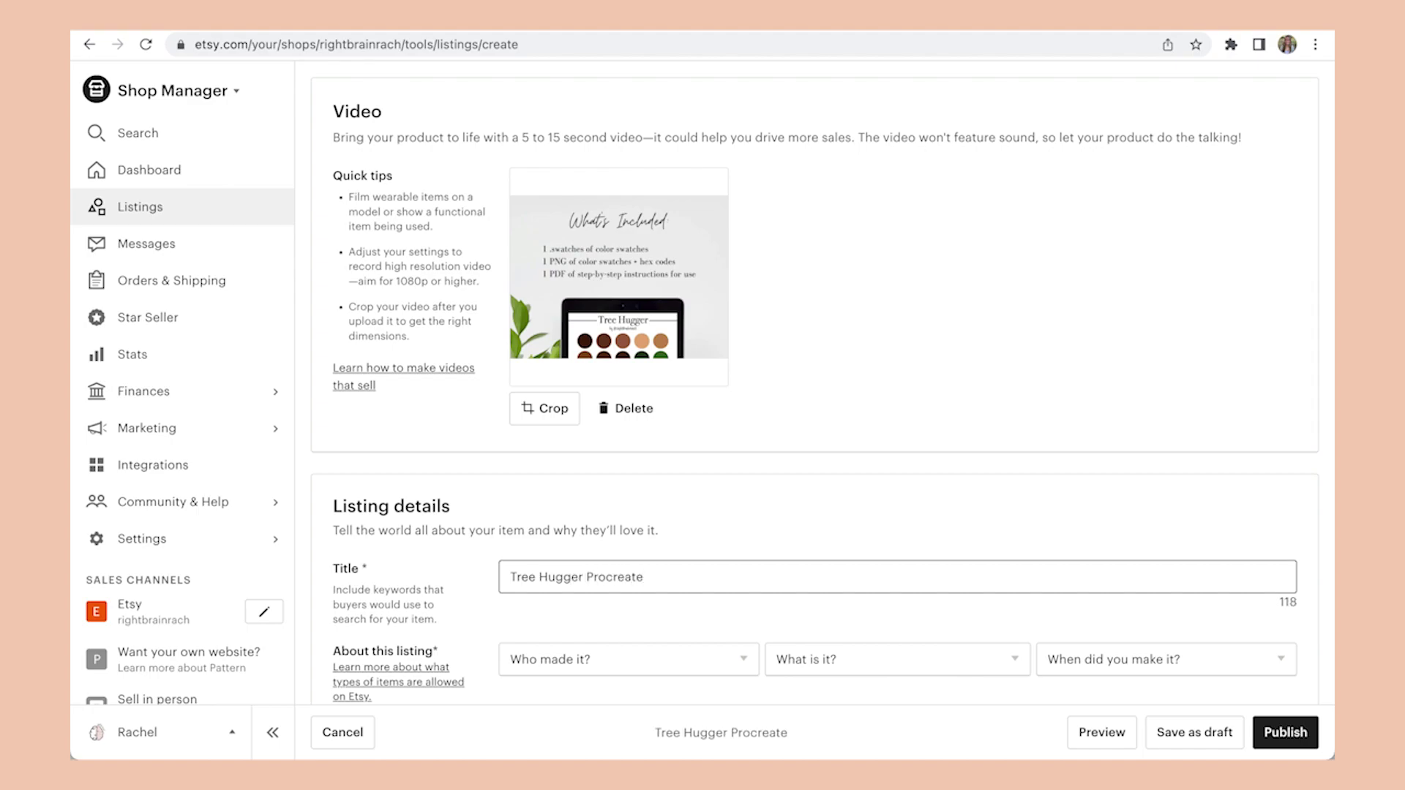
{"action": "type", "text": " Color Palette"}
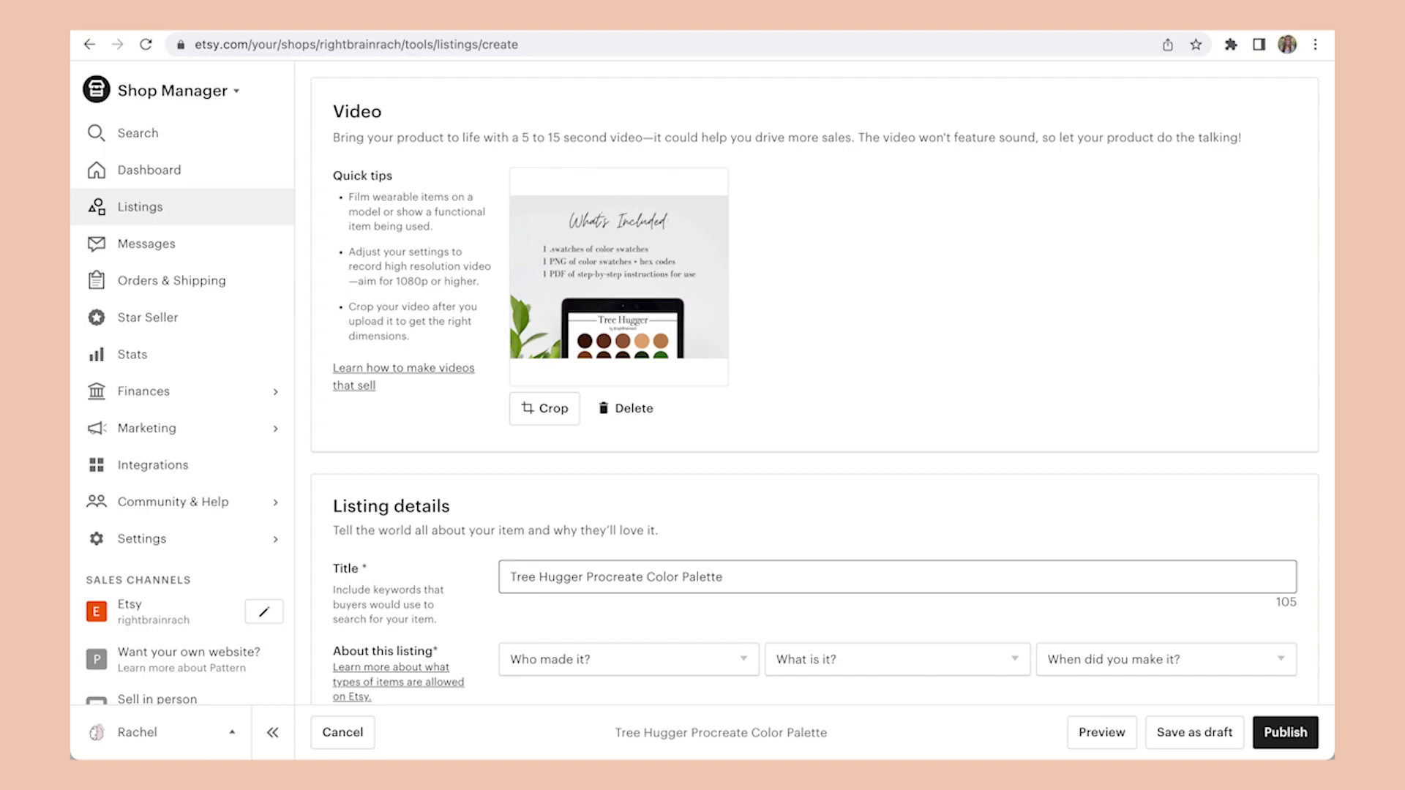
{"action": "type", "text": " | "}
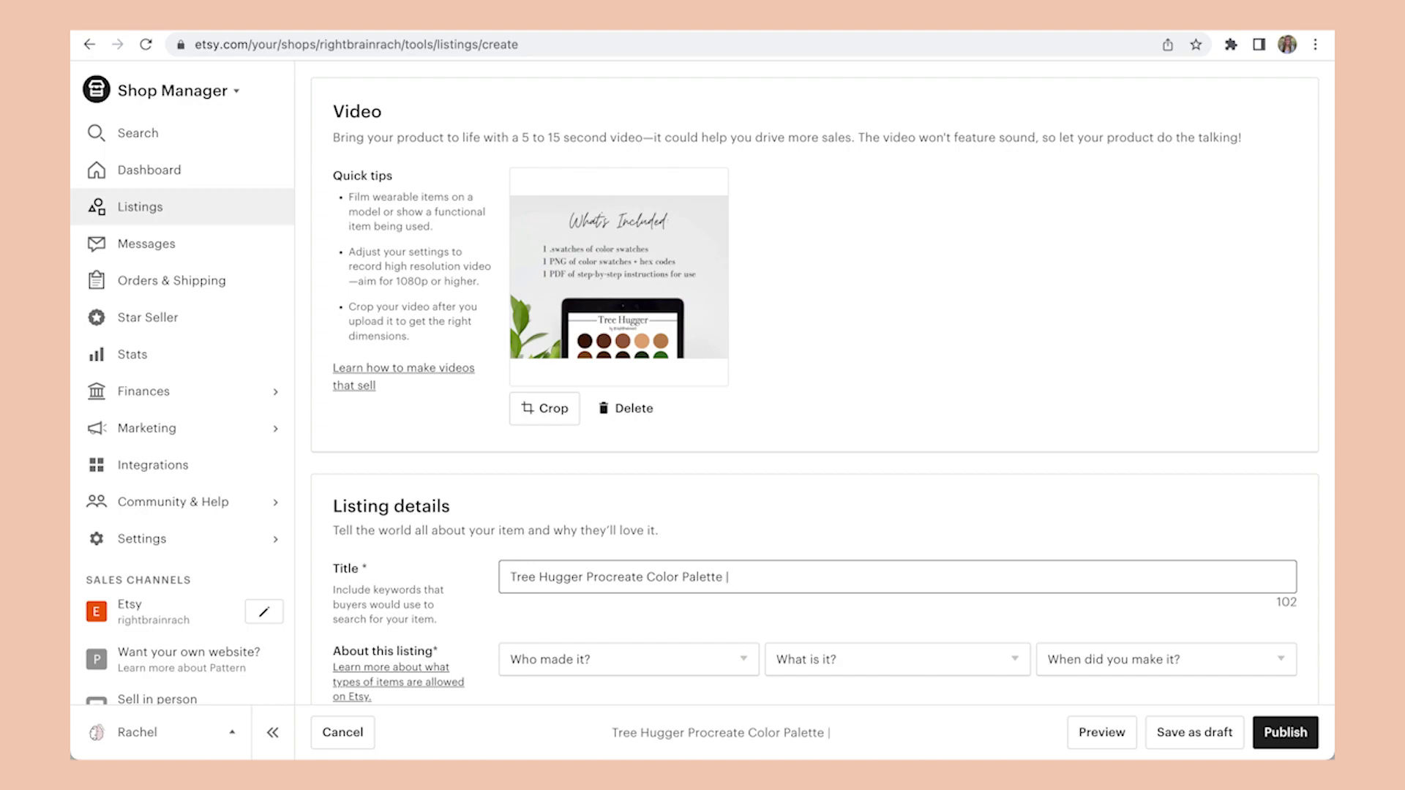
{"action": "type", "text": "30 Color Swatches"}
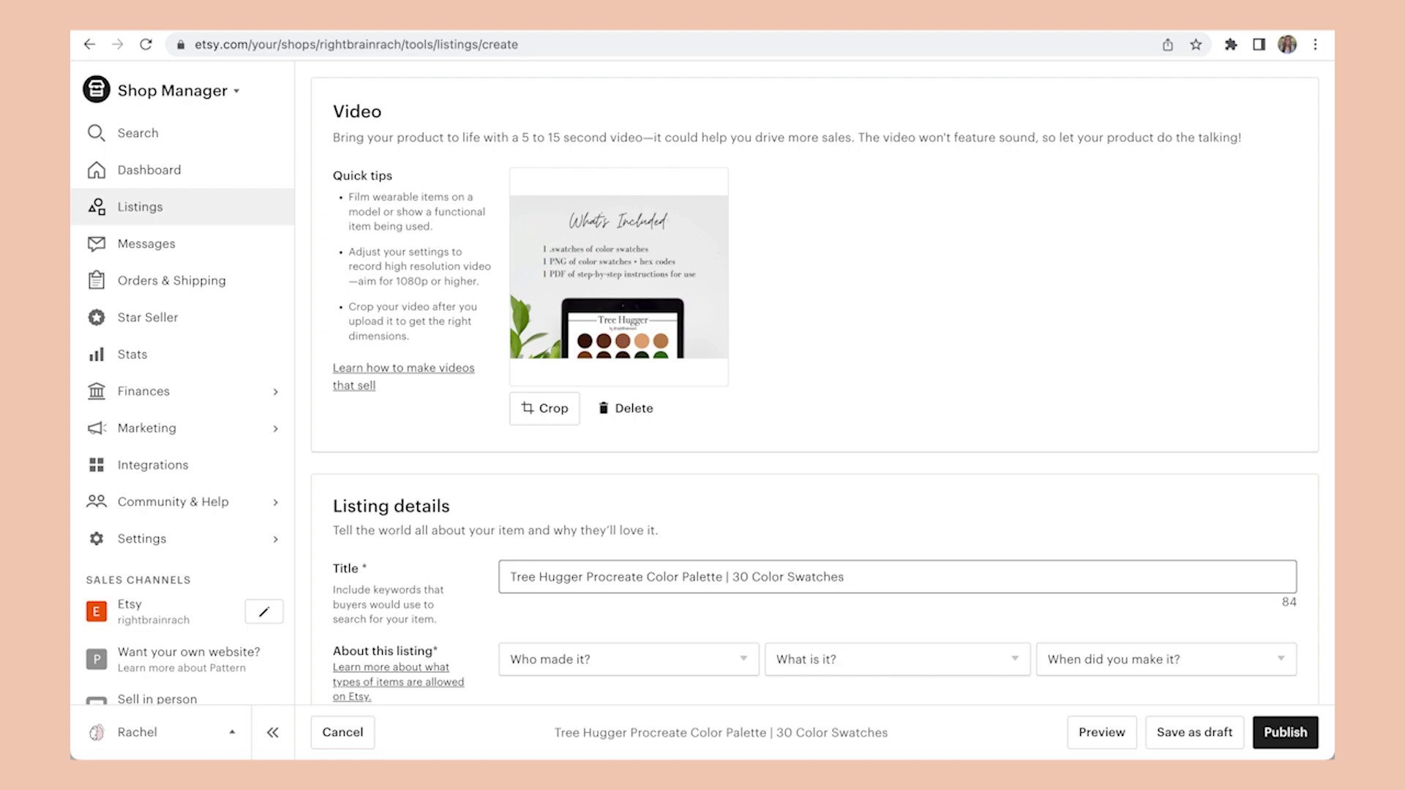
{"action": "type", "text": " | Downloadable"}
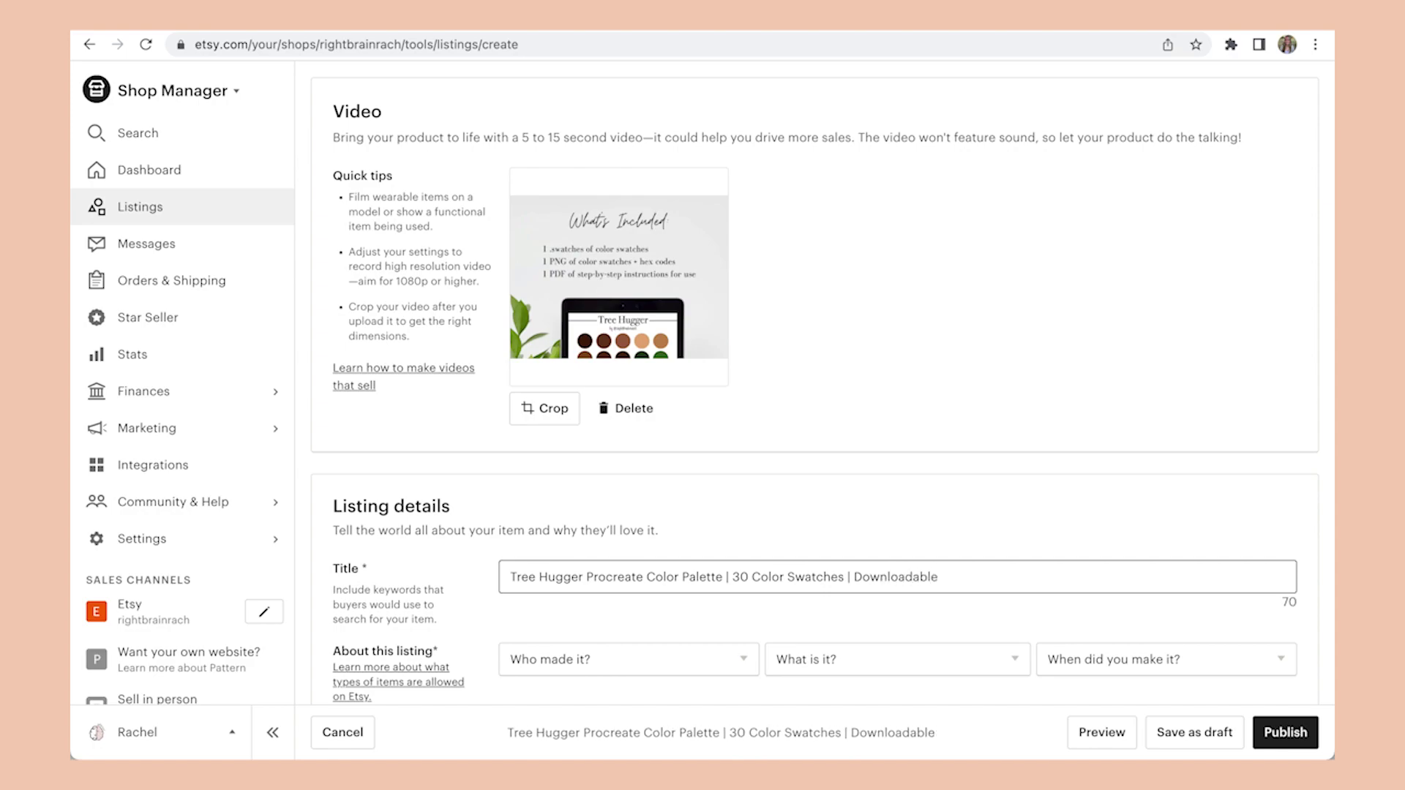
- Replace "Downloadable" in the listing title with "Digital Download Swatches for Procreate, Adobe Creative Suite"
{"action": "key", "text": "BackSpace"}
{"action": "key", "text": "BackSpace"}
{"action": "key", "text": "BackSpace"}
{"action": "key", "text": "BackSpace"}
{"action": "key", "text": "BackSpace"}
{"action": "key", "text": "BackSpace"}
{"action": "key", "text": "BackSpace"}
{"action": "key", "text": "BackSpace"}
{"action": "key", "text": "BackSpace"}
{"action": "key", "text": "BackSpace"}
{"action": "key", "text": "BackSpace"}
{"action": "key", "text": "BackSpace"}
{"action": "type", "text": "Digital Dow"}
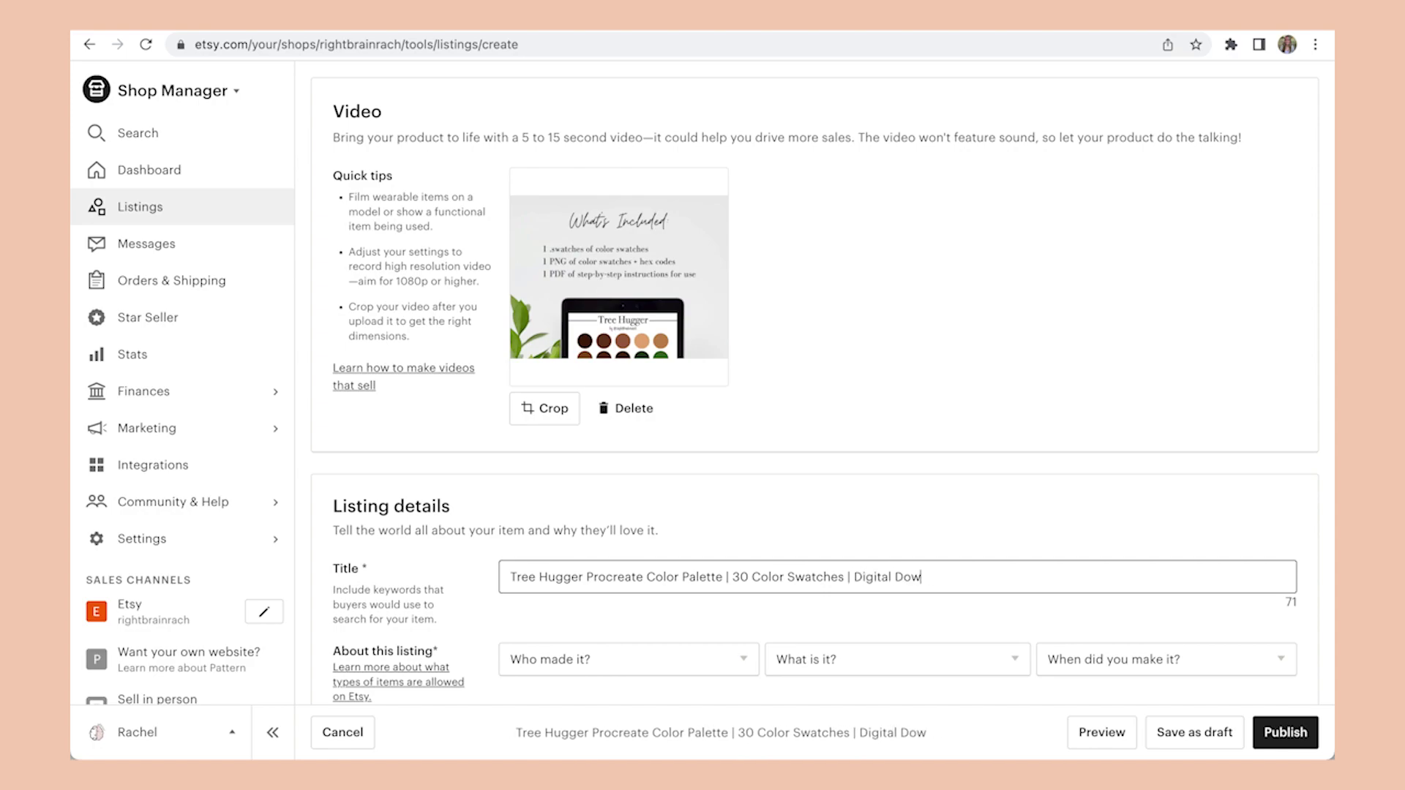
{"action": "type", "text": "nload Swatches for Procreate, "}
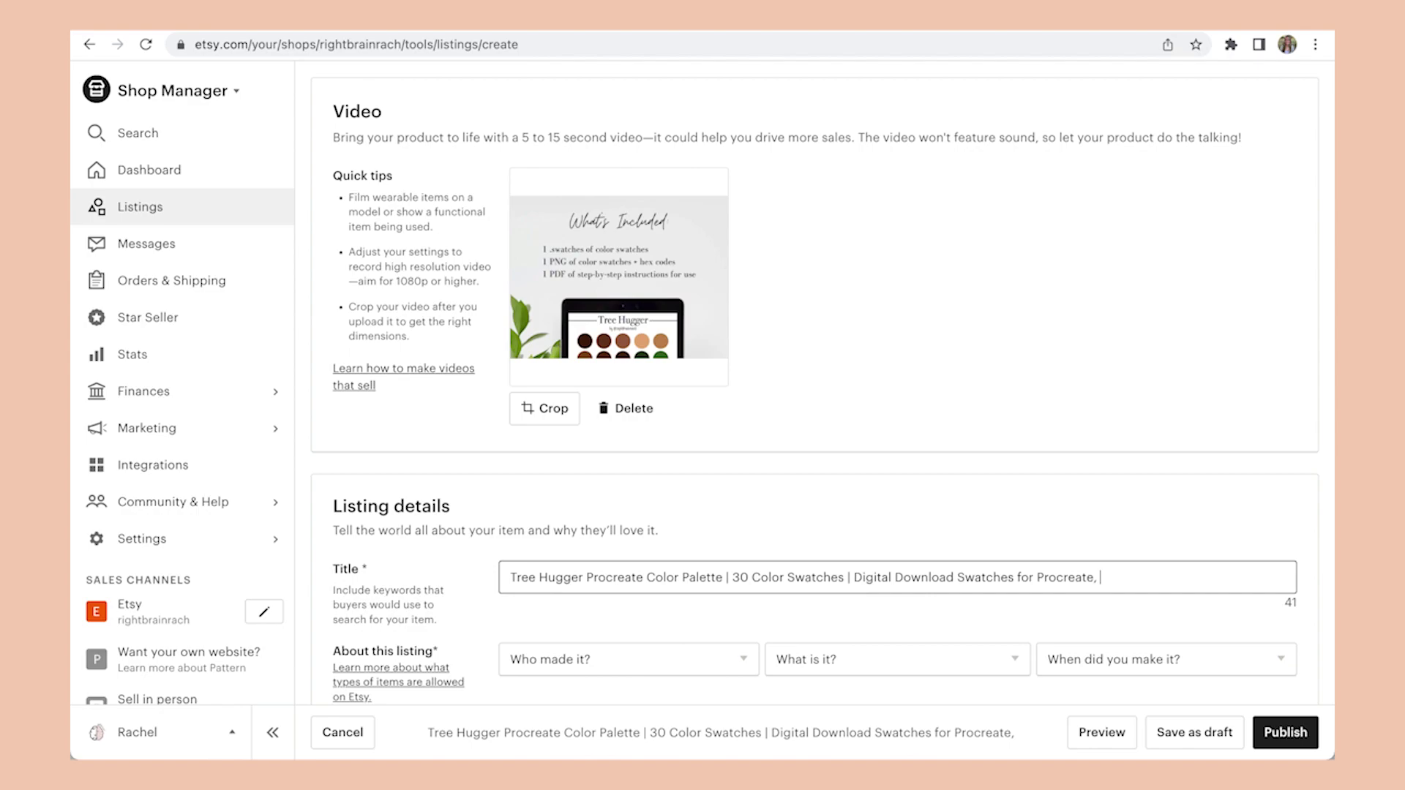
{"action": "type", "text": "Adobe Creative "}
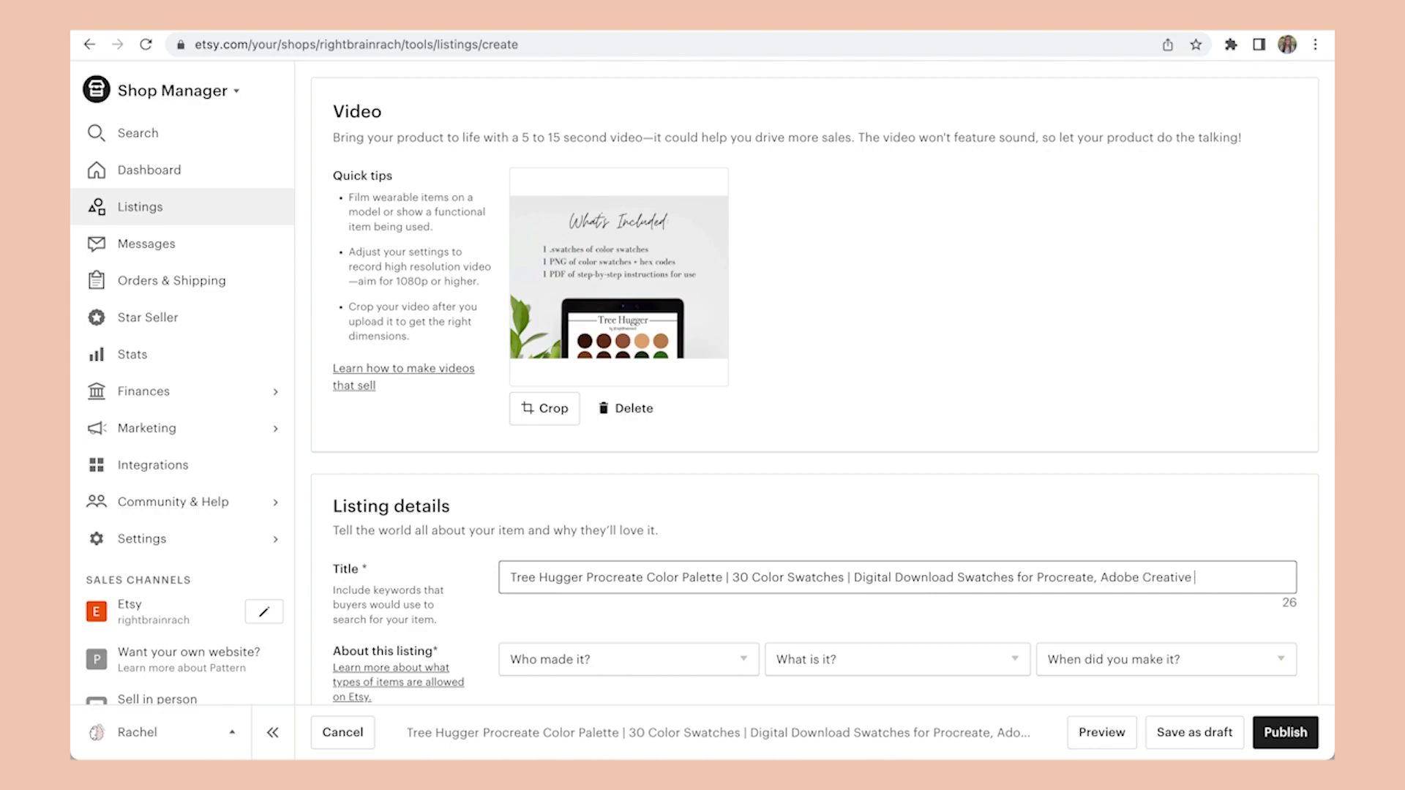
{"action": "type", "text": "Suite"}
- Replace "Procreate, Adobe Creative Suite" at the end of the listing title with "Branding"
{"action": "left_click", "coordinate": [1103, 578]}
{"action": "scroll", "coordinate": [1129, 601], "scroll_direction": "down", "scroll_amount": 1}
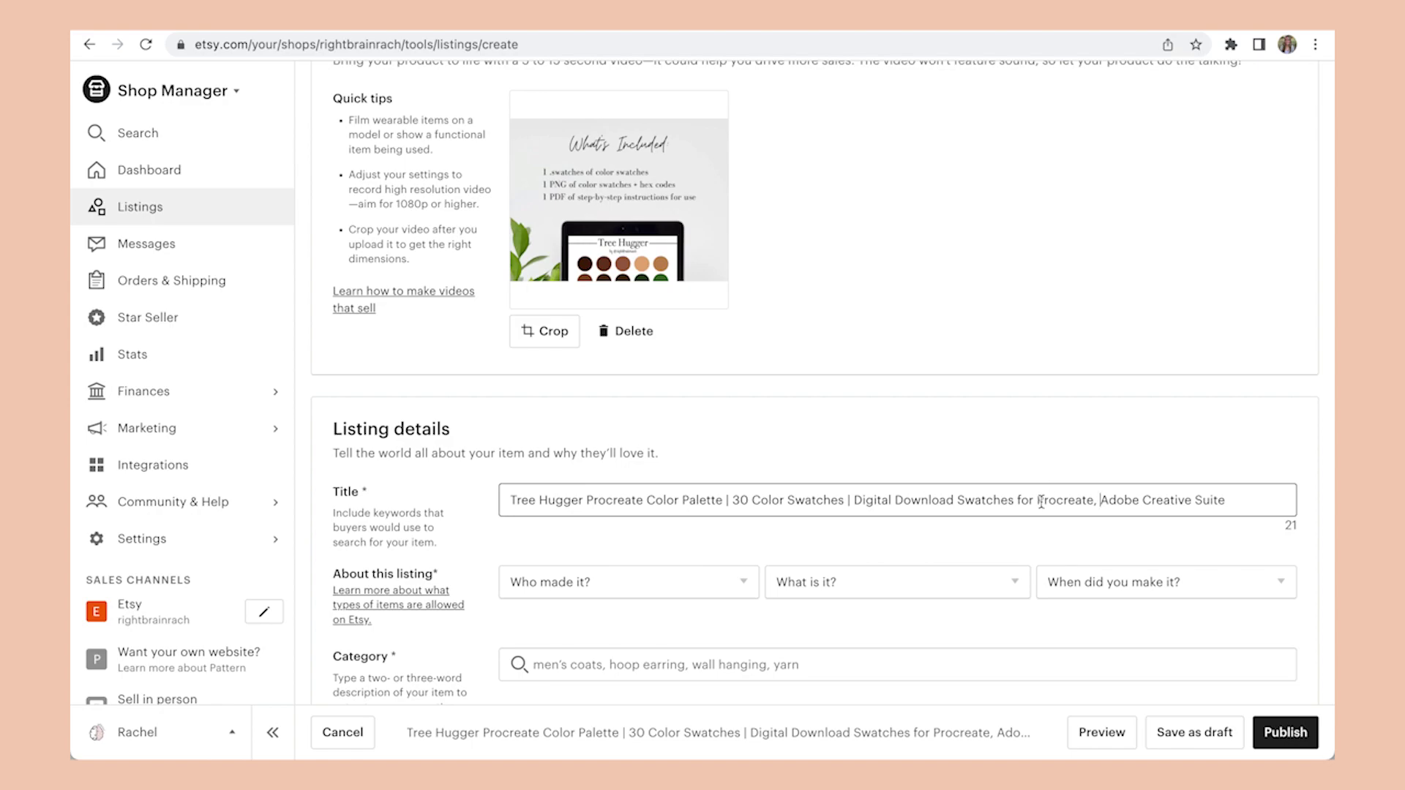
{"action": "left_click_drag", "start_coordinate": [1039, 501], "coordinate": [1226, 501]}
{"action": "type", "text": "Branding"}
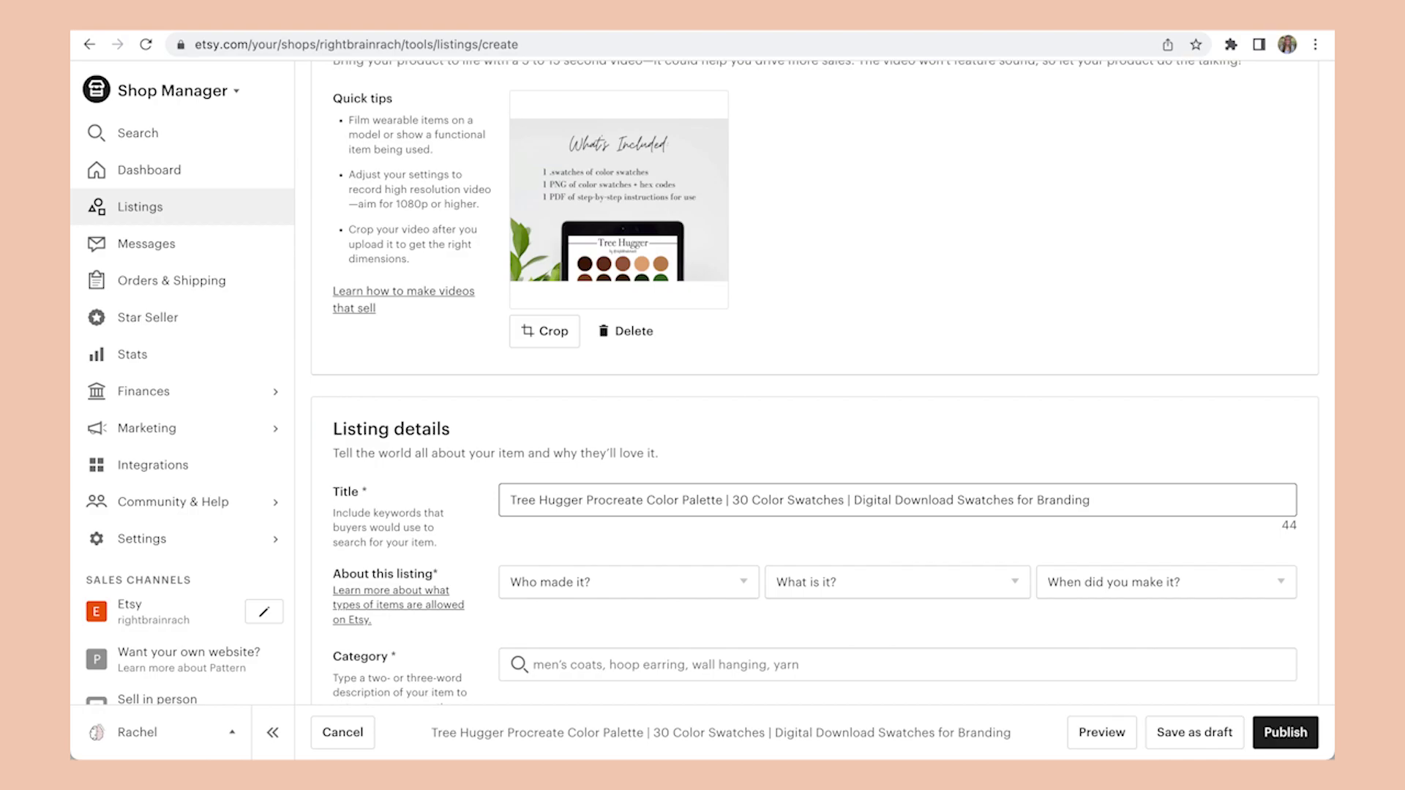
- Fill in the listing's background as made by "I did", "A supply or tool to make things", and 2020 - 2023
{"action": "scroll", "coordinate": [1024, 468], "scroll_direction": "down", "scroll_amount": 5}
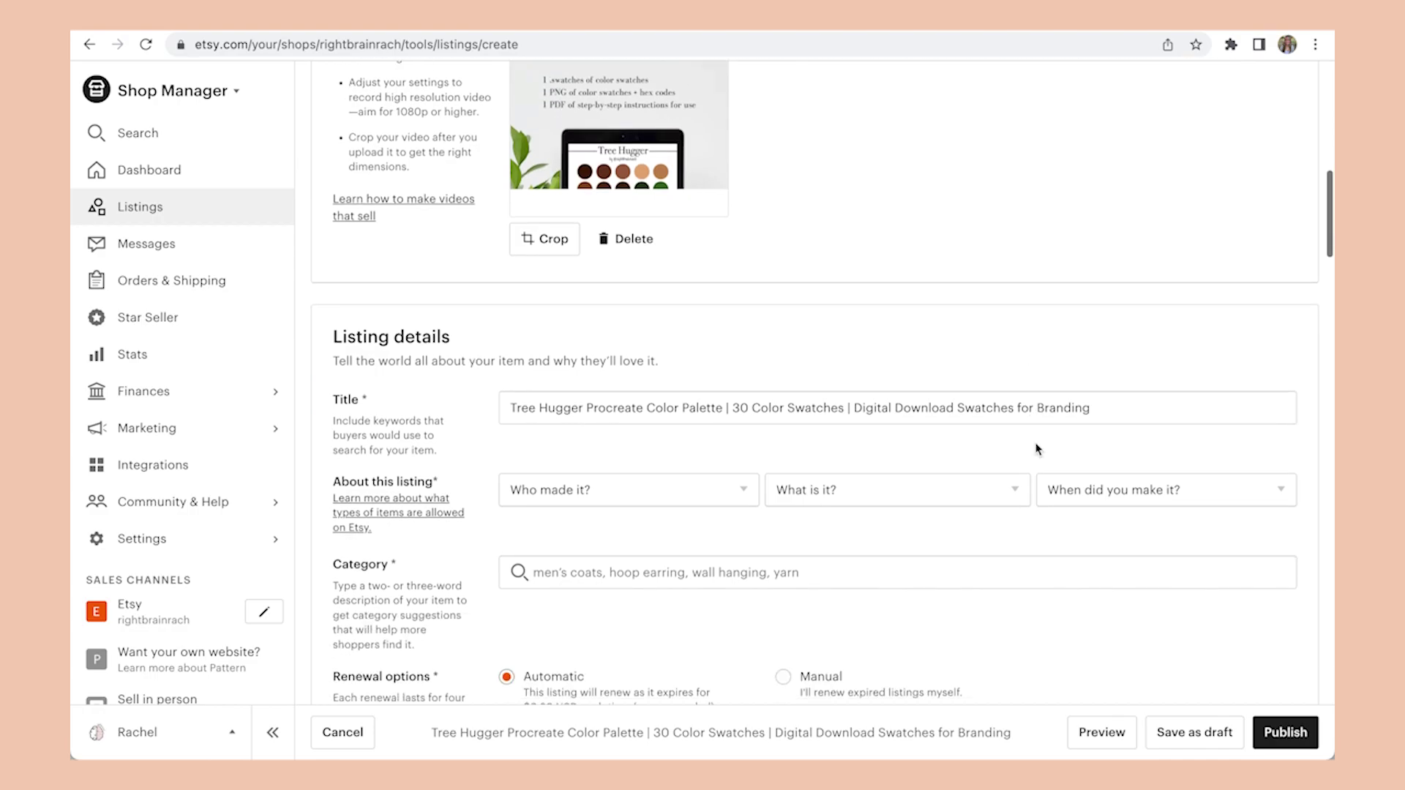
{"action": "left_click", "coordinate": [724, 387]}
{"action": "left_click", "coordinate": [725, 426]}
{"action": "left_click", "coordinate": [825, 388]}
{"action": "left_click", "coordinate": [880, 448]}
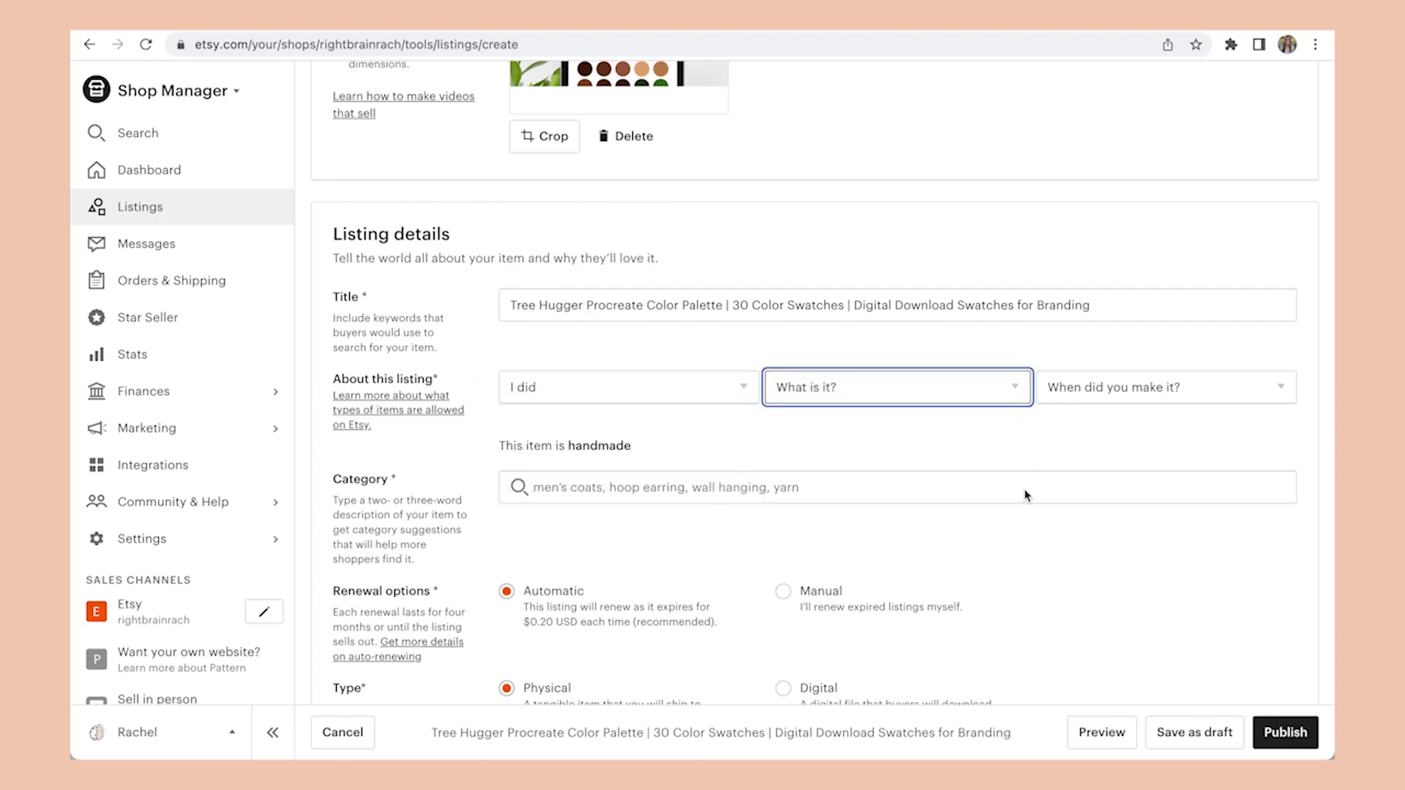
{"action": "left_click", "coordinate": [1092, 388]}
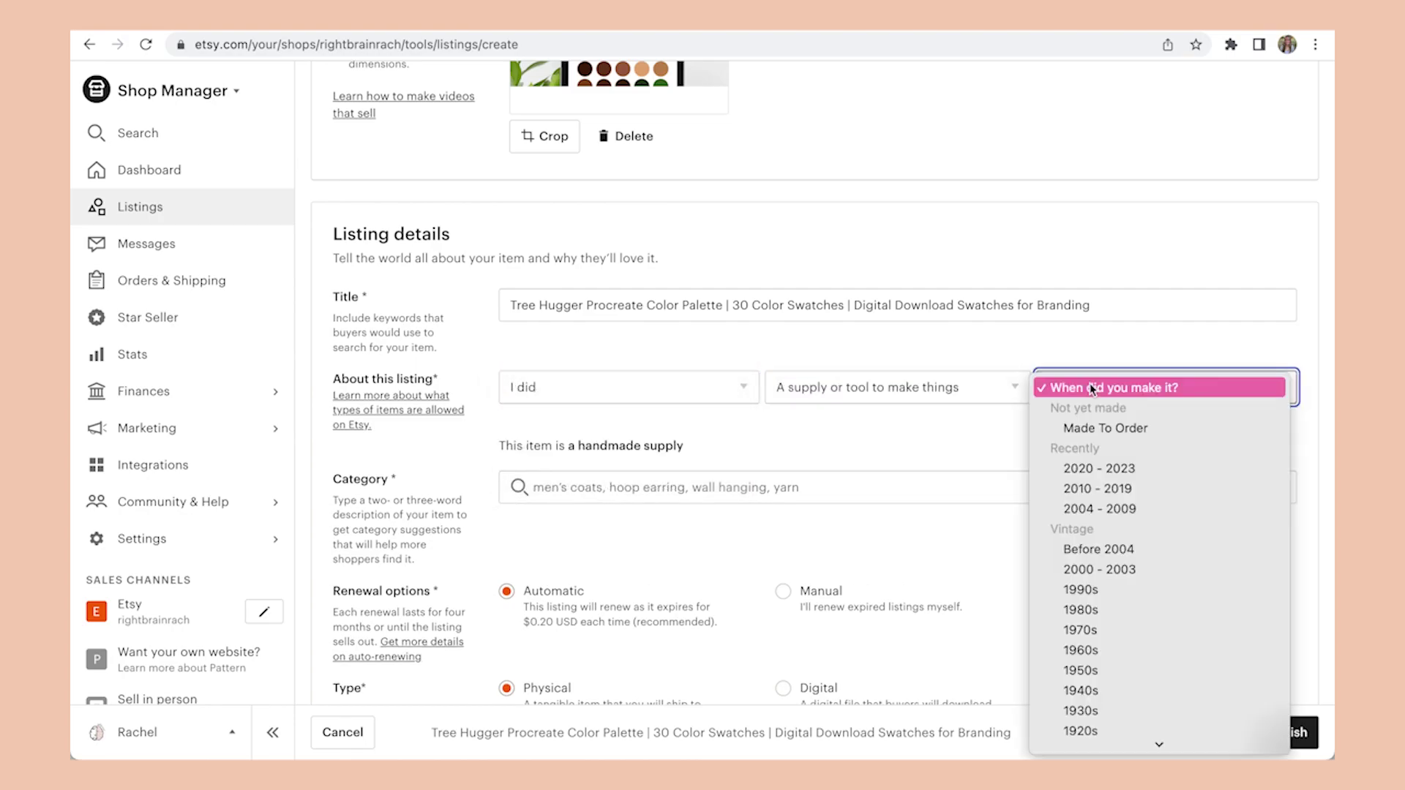
{"action": "left_click", "coordinate": [1097, 472]}
- Search the listing categories for "digital color palette" and choose a suggested category
{"action": "left_click", "coordinate": [762, 487]}
{"action": "type", "text": "digital color palette"}
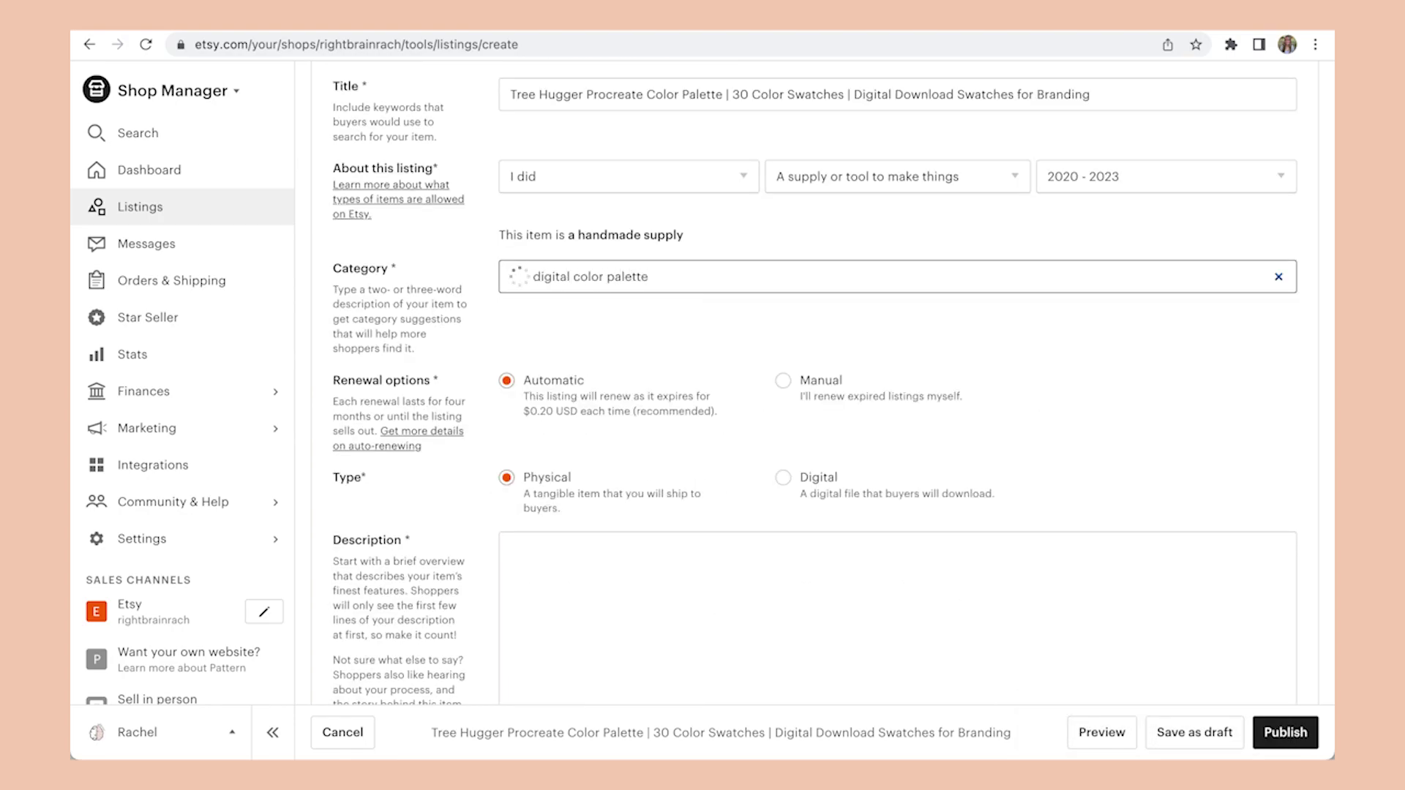
{"action": "left_click", "coordinate": [681, 377]}
- Set the listing type to Digital
{"action": "scroll", "coordinate": [919, 276], "scroll_direction": "up", "scroll_amount": 1}
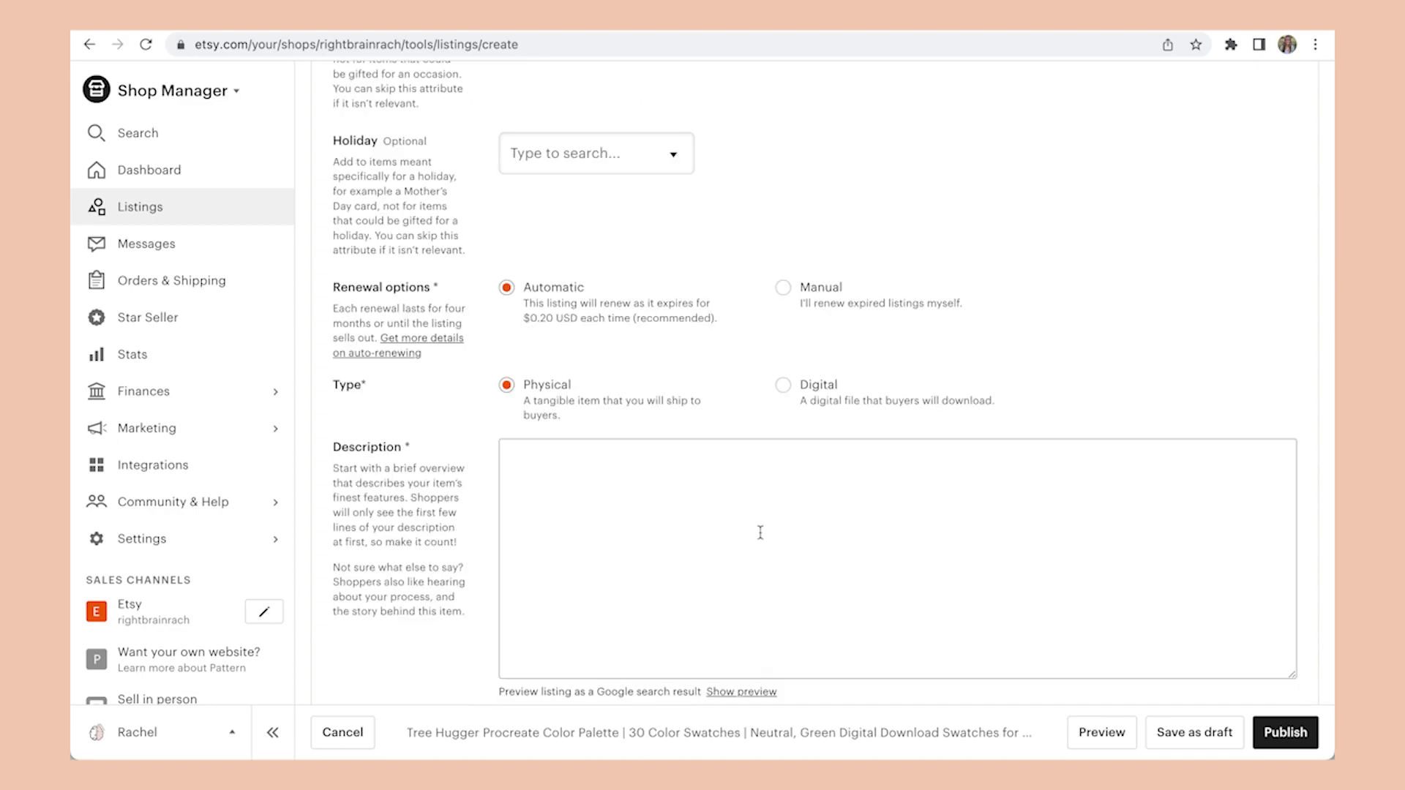
{"action": "scroll", "coordinate": [756, 512], "scroll_direction": "down", "scroll_amount": 1}
{"action": "left_click", "coordinate": [782, 304]}
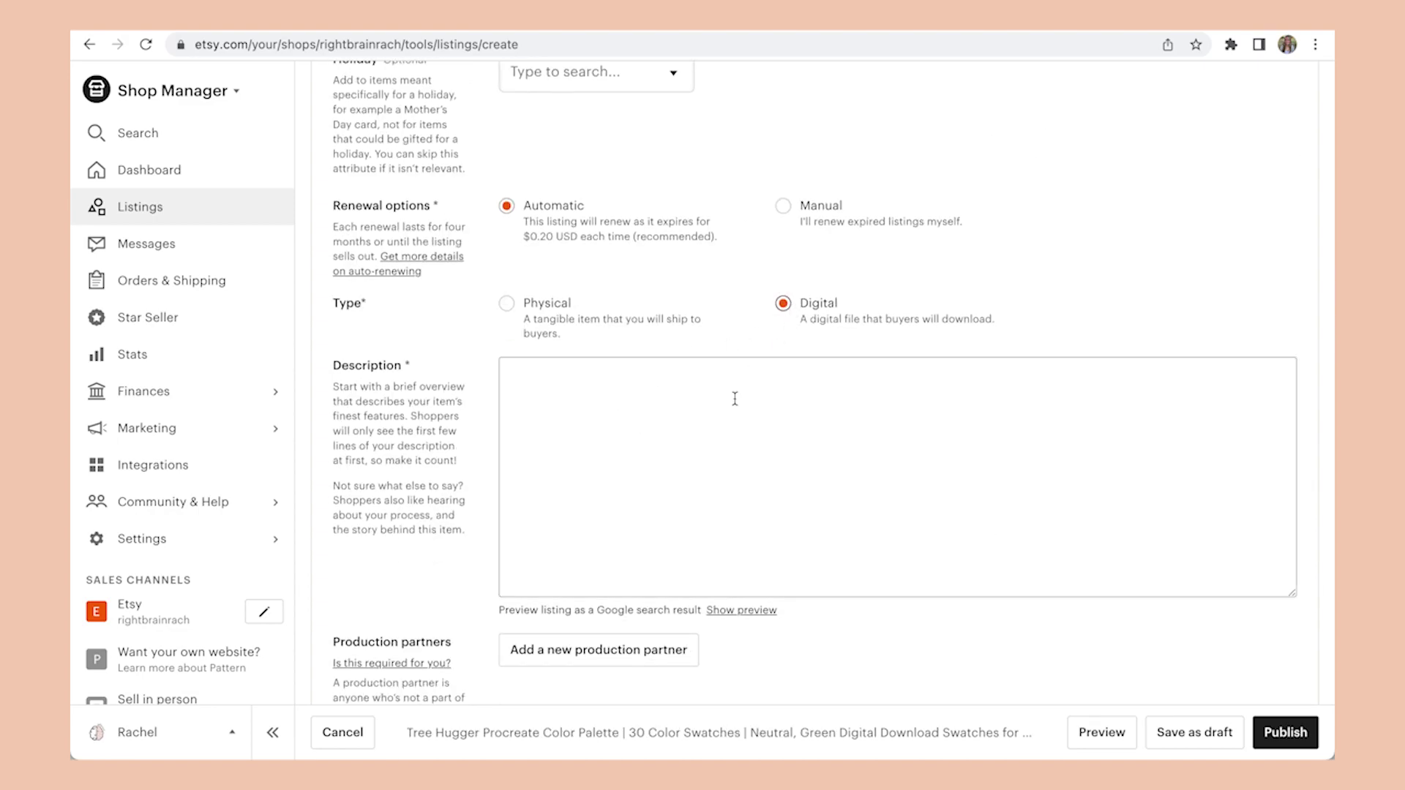
- Begin the description with "A mix of neutrals and various shades of green perfect for lovers of plants and nature. This color palette is"
{"action": "scroll", "coordinate": [735, 399], "scroll_direction": "down", "scroll_amount": 1}
{"action": "scroll", "coordinate": [734, 392], "scroll_direction": "down", "scroll_amount": 1}
{"action": "left_click", "coordinate": [735, 392]}
{"action": "type", "text": "A mix of neut"}
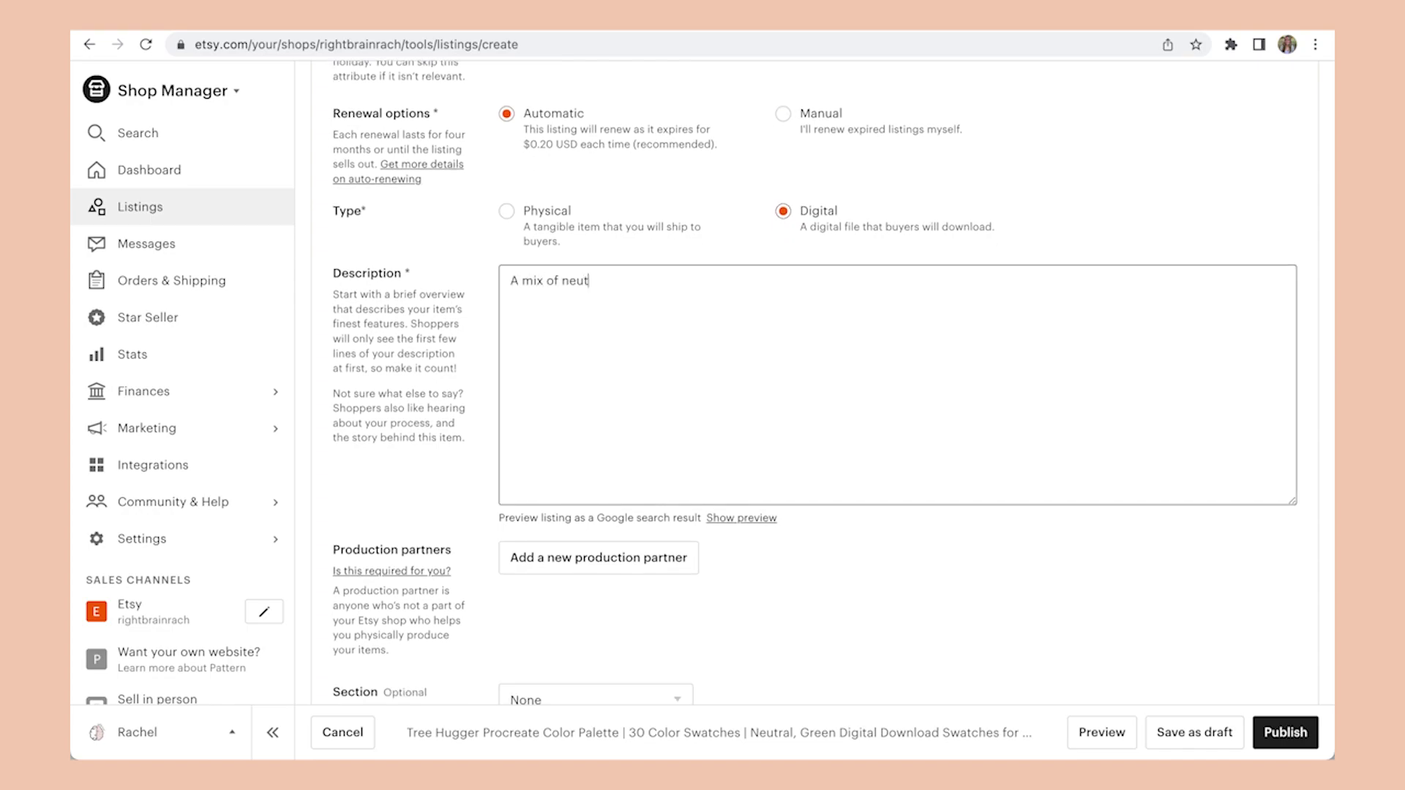
{"action": "type", "text": "rals and various shades of green per"}
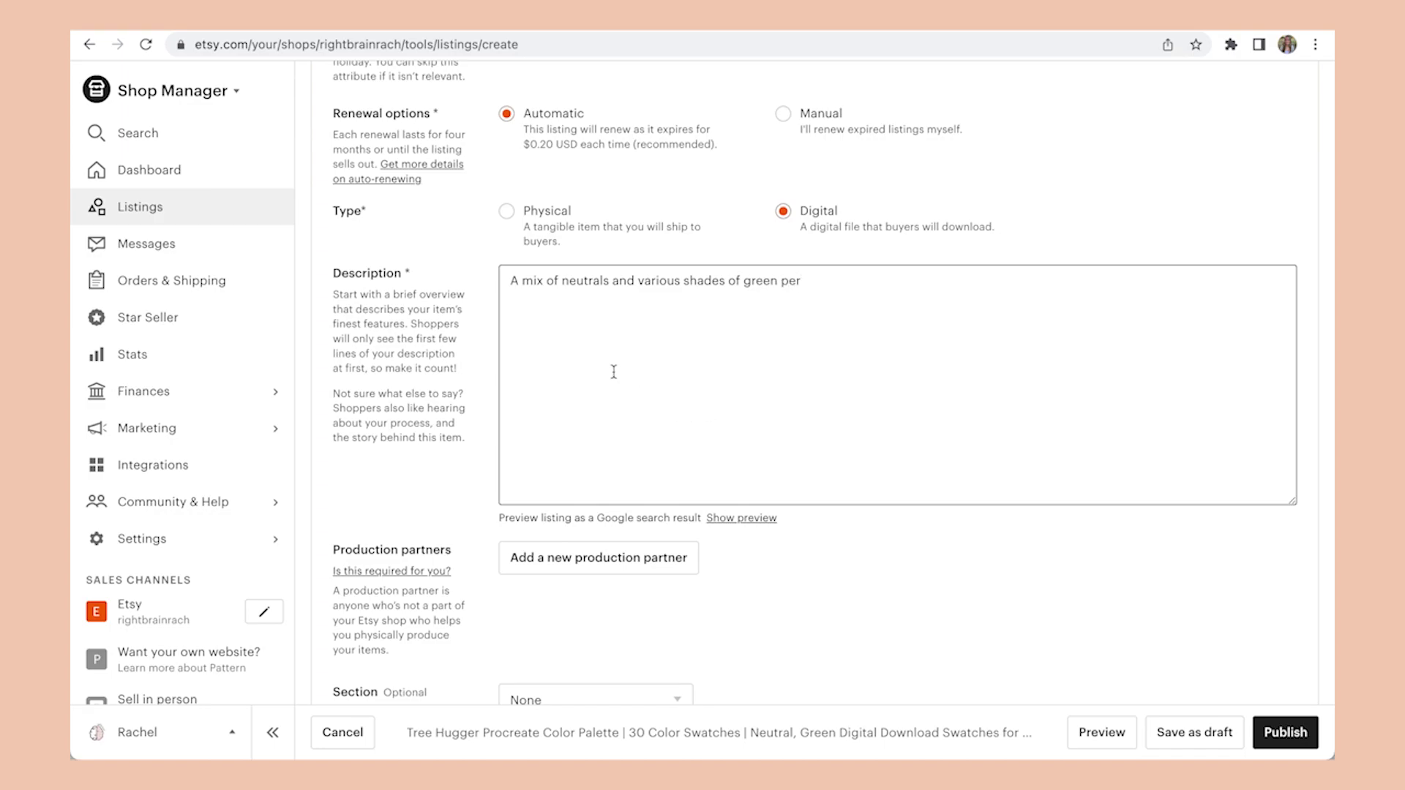
{"action": "type", "text": "fect"}
{"action": "type", "text": " for lovers of trees,"}
{"action": "type", "text": "plants, na"}
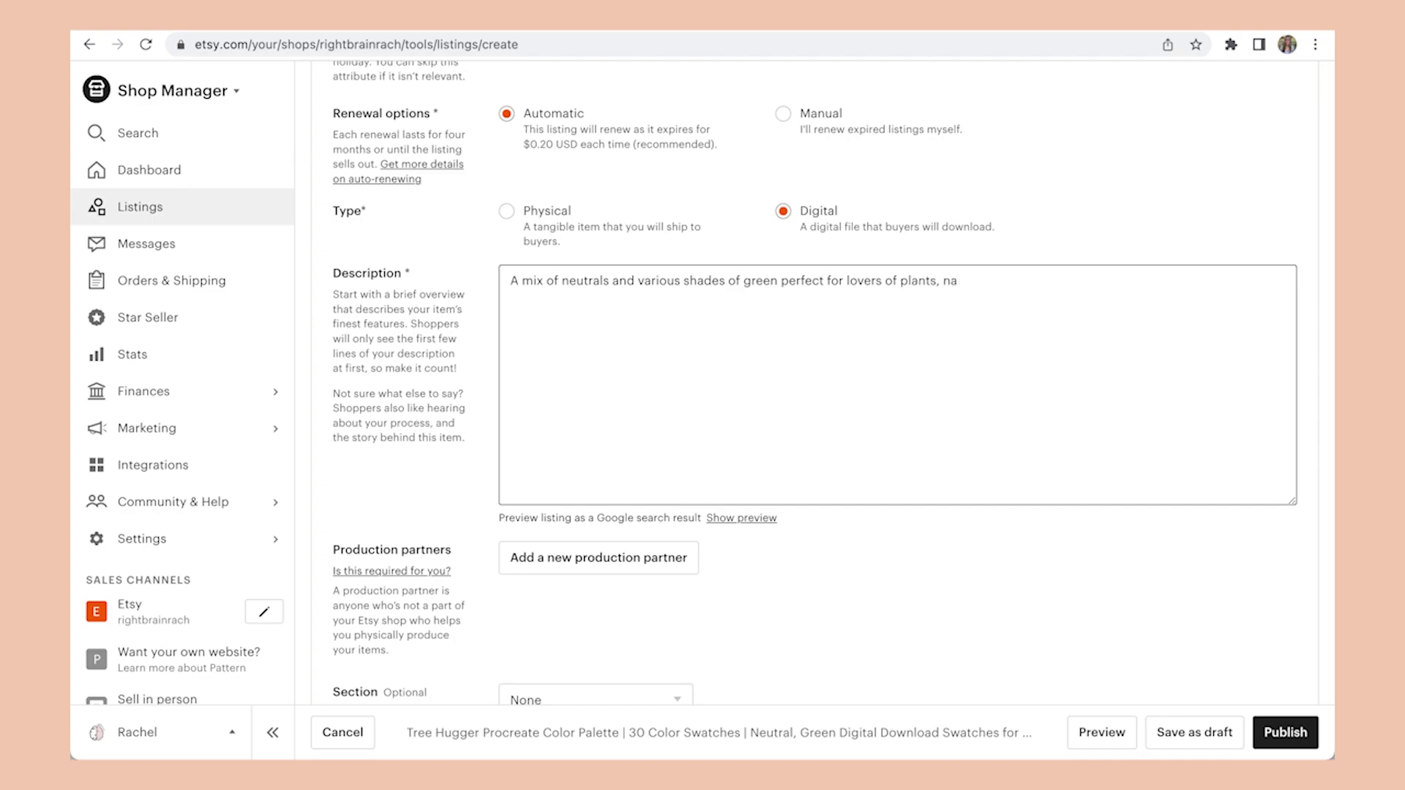
{"action": "type", "text": "t and nt"}
{"action": "type", "text": "ure. This color palette is"}
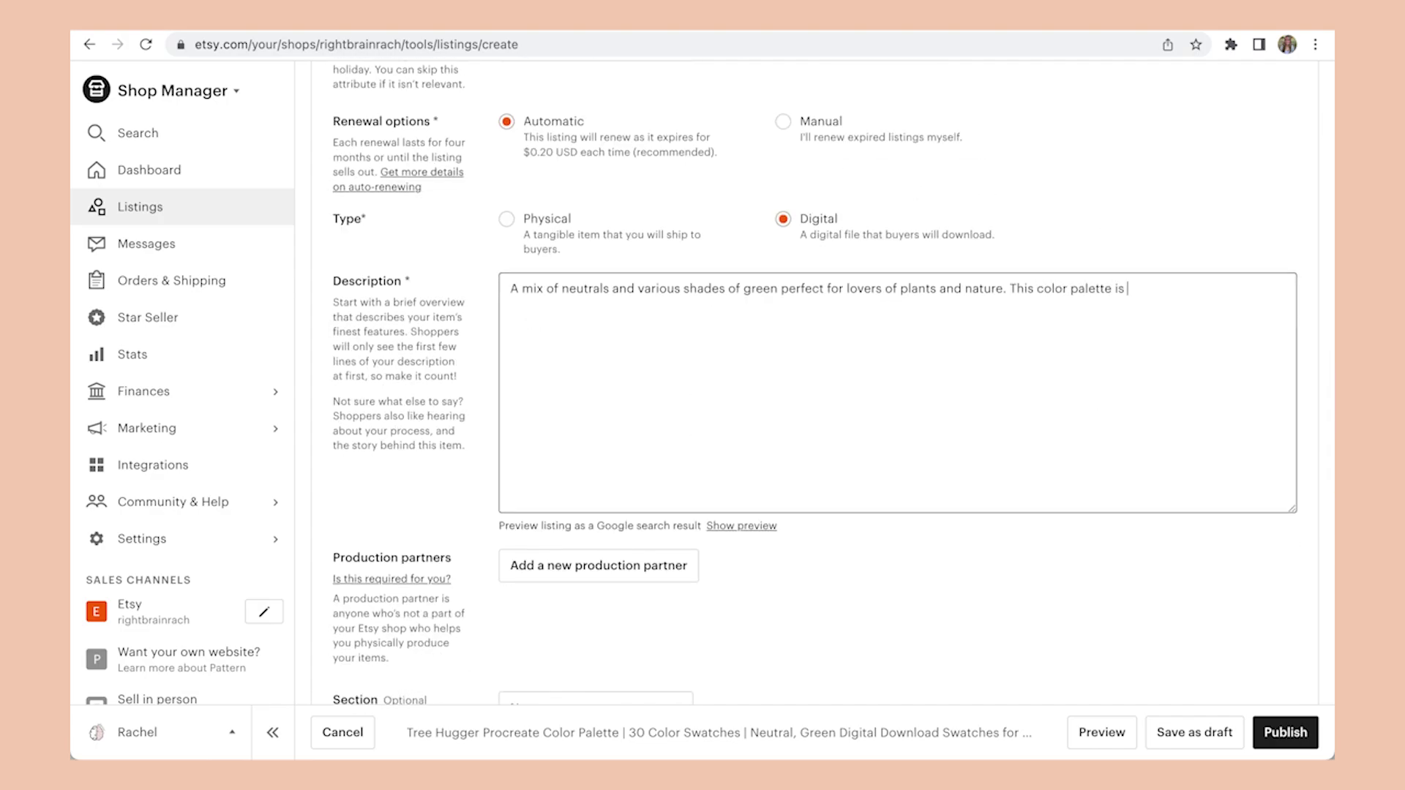
- Delete the unfinished "This color palette" sentence from the end of the description
{"action": "key", "text": "BackSpace"}
{"action": "key", "text": "BackSpace"}
{"action": "type", "text": "can be used with Proc"}
{"action": "key", "text": "BackSpace"}
{"action": "key", "text": "BackSpace"}
{"action": "key", "text": "BackSpace"}
{"action": "key", "text": "BackSpace"}
{"action": "key", "text": "BackSpace"}
{"action": "key", "text": "BackSpace"}
{"action": "key", "text": "BackSpace"}
{"action": "key", "text": "BackSpace"}
{"action": "key", "text": "BackSpace"}
{"action": "key", "text": "BackSpace"}
{"action": "key", "text": "BackSpace"}
{"action": "key", "text": "BackSpace"}
{"action": "key", "text": "BackSpace"}
{"action": "key", "text": "BackSpace"}
{"action": "key", "text": "BackSpace"}
{"action": "key", "text": "BackSpace"}
{"action": "key", "text": "BackSpace"}
{"action": "key", "text": "BackSpace"}
{"action": "key", "text": "BackSpace"}
{"action": "key", "text": "BackSpace"}
{"action": "key", "text": "BackSpace"}
{"action": "key", "text": "BackSpace"}
{"action": "key", "text": "BackSpace"}
{"action": "key", "text": "BackSpace"}
{"action": "key", "text": "BackSpace"}
{"action": "key", "text": "BackSpace"}
{"action": "key", "text": "BackSpace"}
{"action": "key", "text": "BackSpace"}
{"action": "key", "text": "BackSpace"}
{"action": "key", "text": "BackSpace"}
{"action": "key", "text": "BackSpace"}
{"action": "key", "text": "BackSpace"}
{"action": "key", "text": "BackSpace"}
{"action": "key", "text": "BackSpace"}
{"action": "key", "text": "BackSpace"}
{"action": "key", "text": "BackSpace"}
{"action": "key", "text": "BackSpace"}
{"action": "key", "text": "BackSpace"}
{"action": "key", "text": "BackSpace"}
- Add a sentence saying buyers receive a zip file with a .swatches file, a PNG file, and a PDF of step-by-step instructions for use
{"action": "type", "text": "After you purchase this prody"}
{"action": "key", "text": "BackSpace"}
{"action": "type", "text": "uct, you will receive a zip file"}
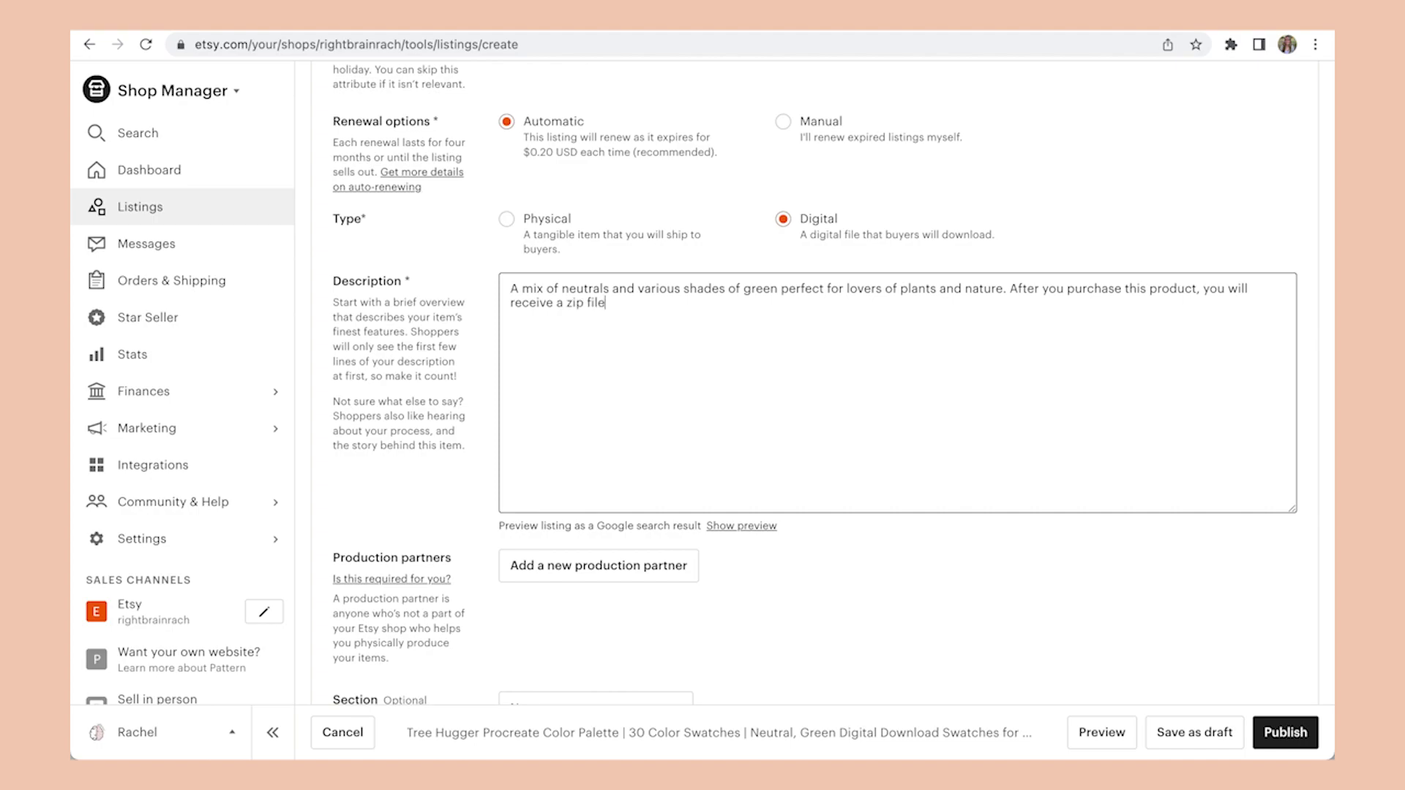
{"action": "type", "text": " with three files inside: a .swatches file, a PNG file, and a PDF of step-by-step instructions for use."}
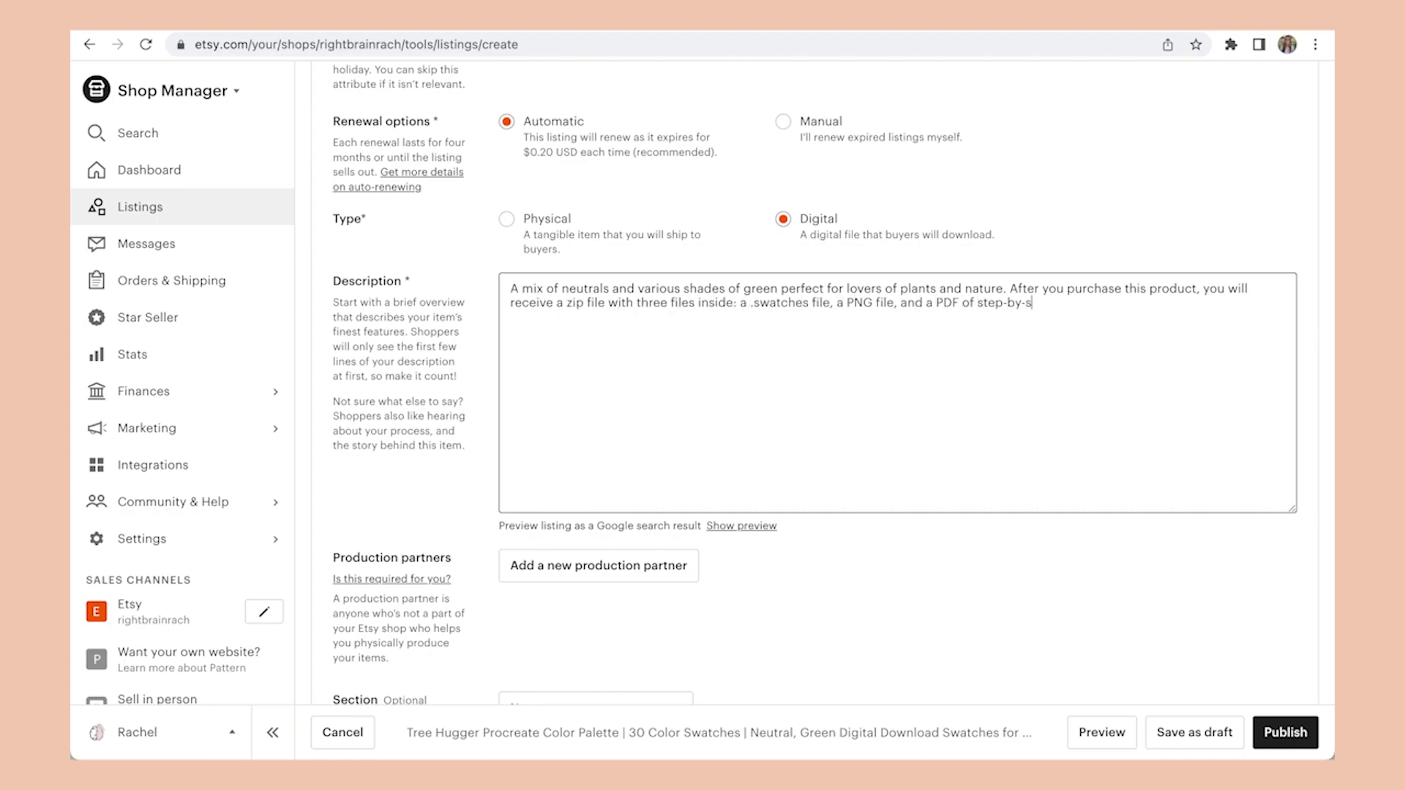
- Start a new description paragraph reading "This color palette is only compatible with Procreate!"
{"action": "key", "text": "Return"}
{"action": "key", "text": "Return"}
{"action": "type", "text": "This color "}
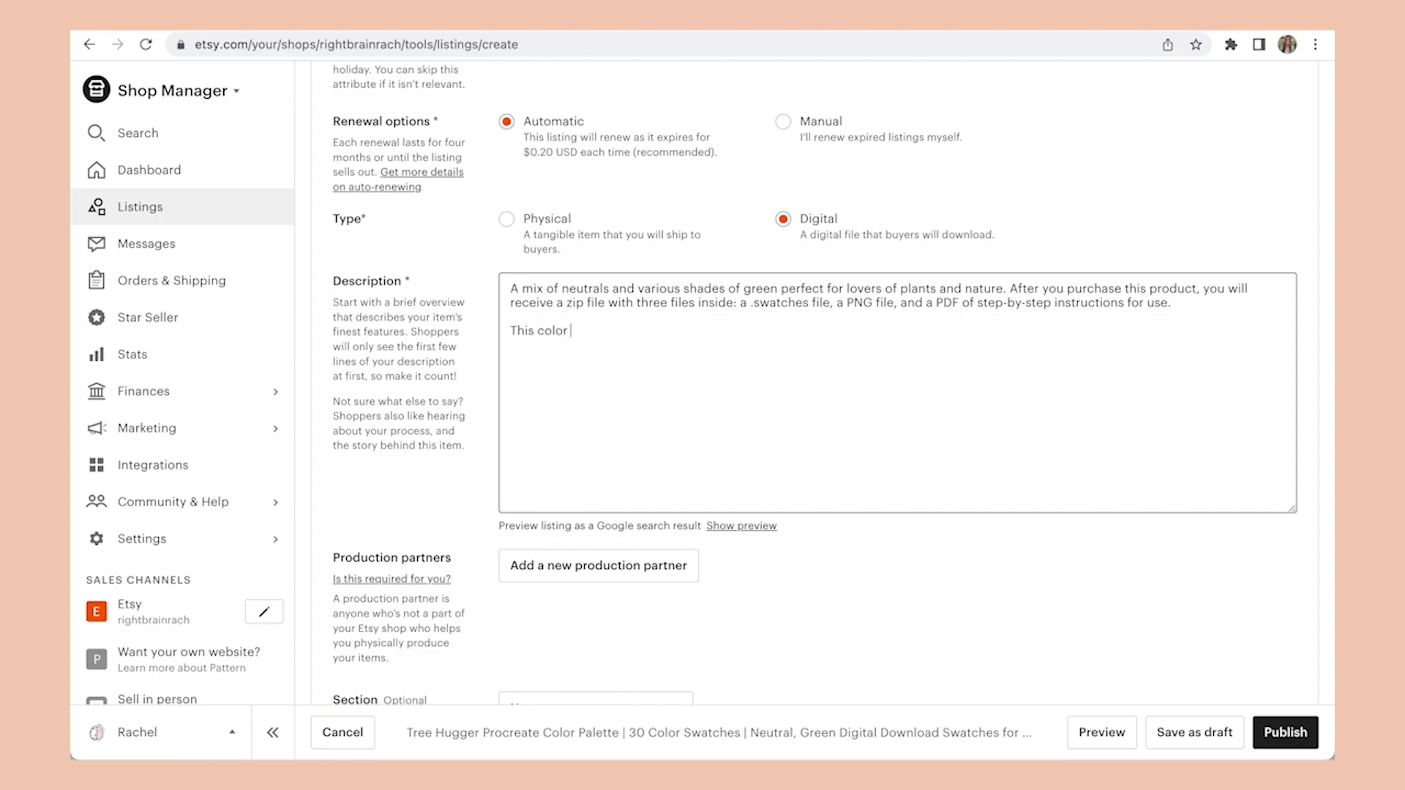
{"action": "type", "text": "palette is only compatible with Procreate!"}
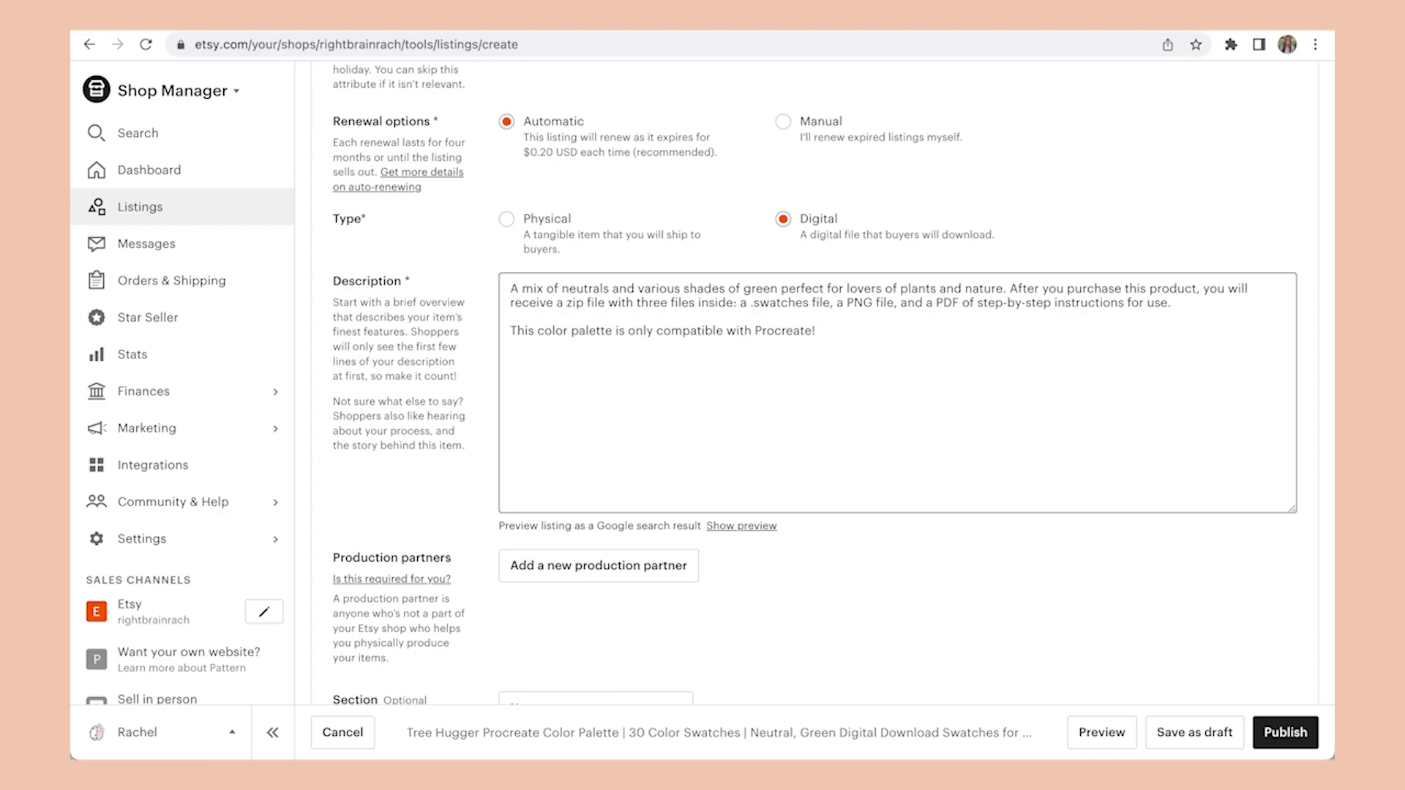
- Reword the start of the compatibility sentence to "The .swatches file of this color palette"
{"action": "left_click", "coordinate": [535, 334]}
{"action": "key", "text": "BackSpace"}
{"action": "key", "text": "BackSpace"}
{"action": "type", "text": "e .swatches file of this"}
- Add "There is also a PNG included of all the colors and their respective hex codes that you can use" after the compatibility sentence
{"action": "left_click", "coordinate": [1008, 333]}
{"action": "type", "text": "There is also a P"}
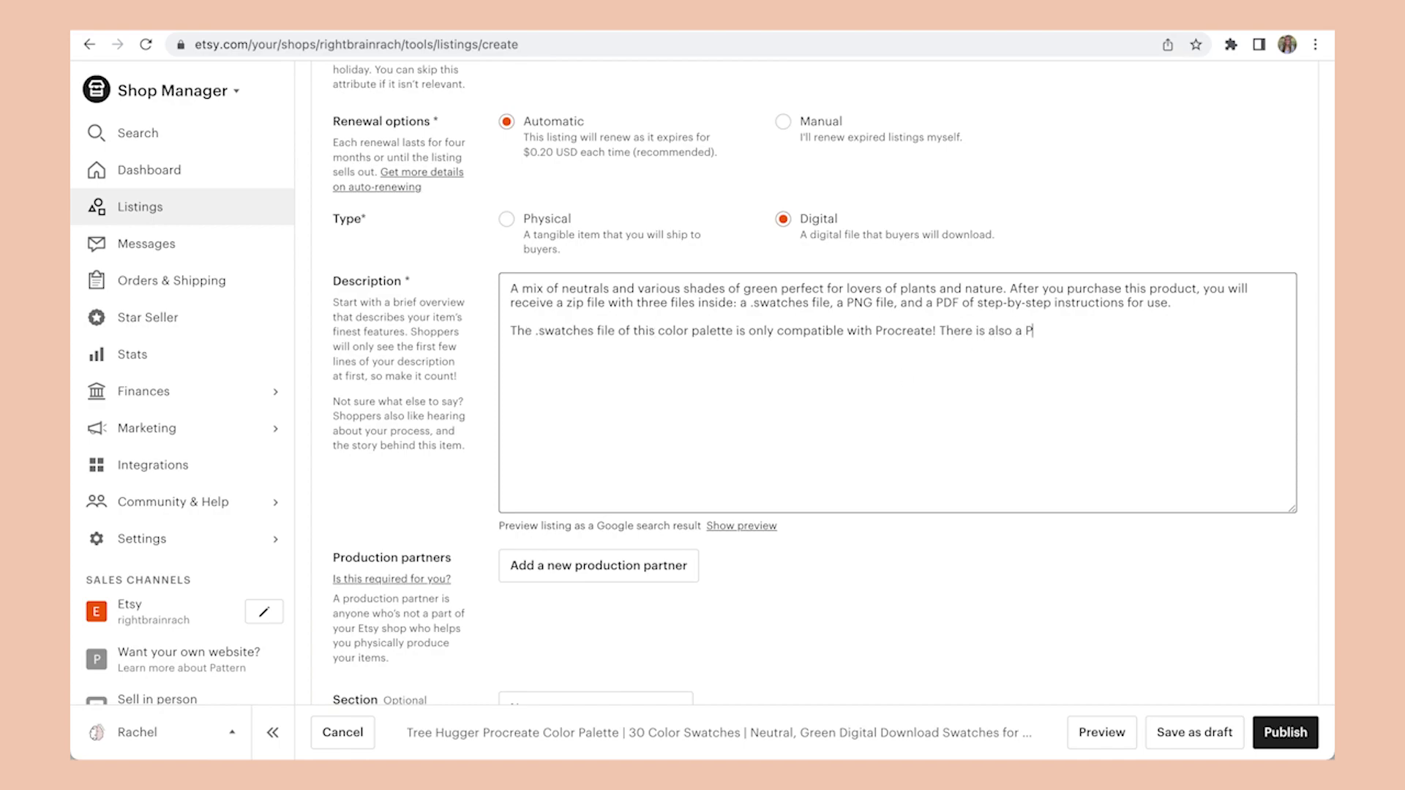
{"action": "type", "text": "NG included of all the colors and  that you can use"}
{"action": "left_click", "coordinate": [1107, 331]}
{"action": "type", "text": "of all the colors and "}
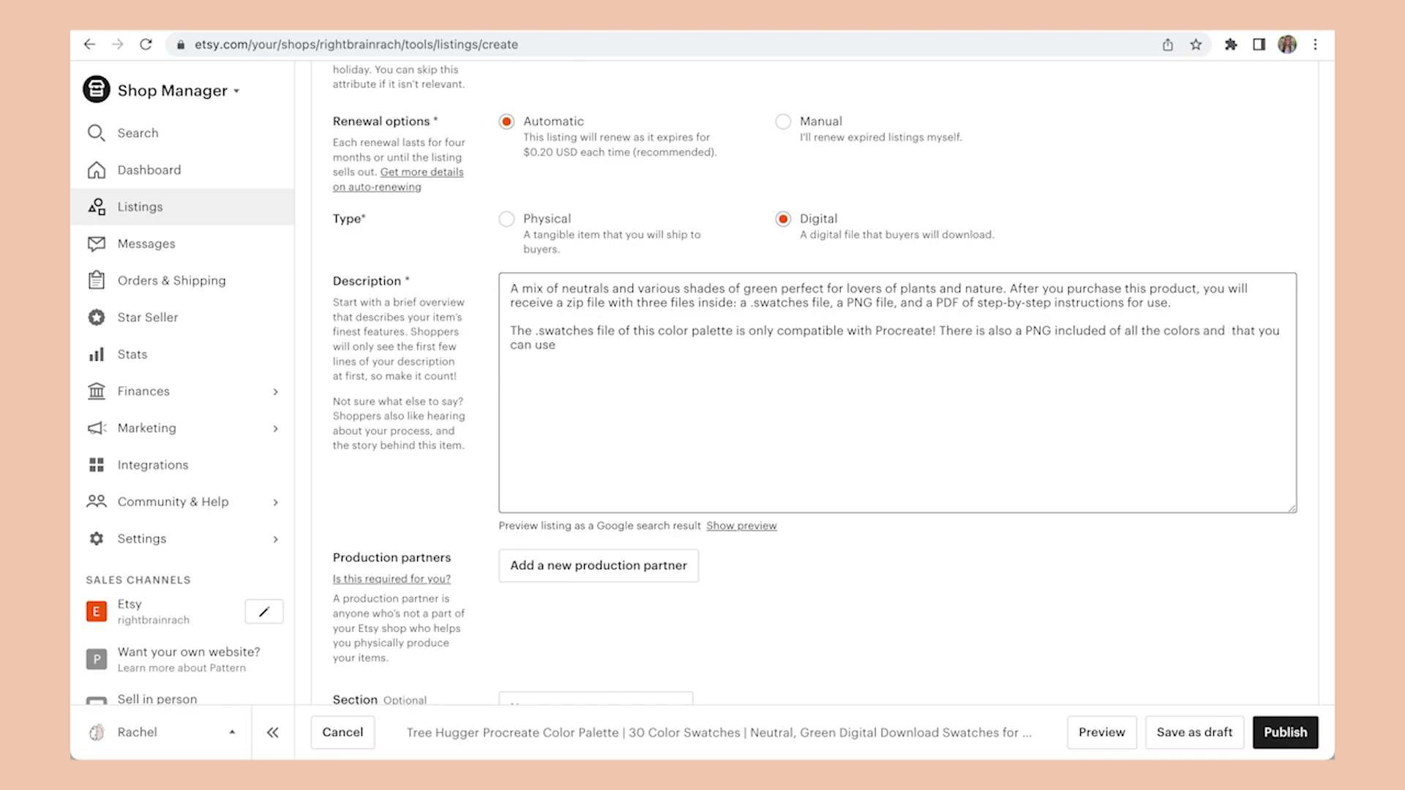
{"action": "type", "text": "their respective hex codes"}
{"action": "left_click", "coordinate": [1173, 348]}
{"action": "type", "text": "use"}
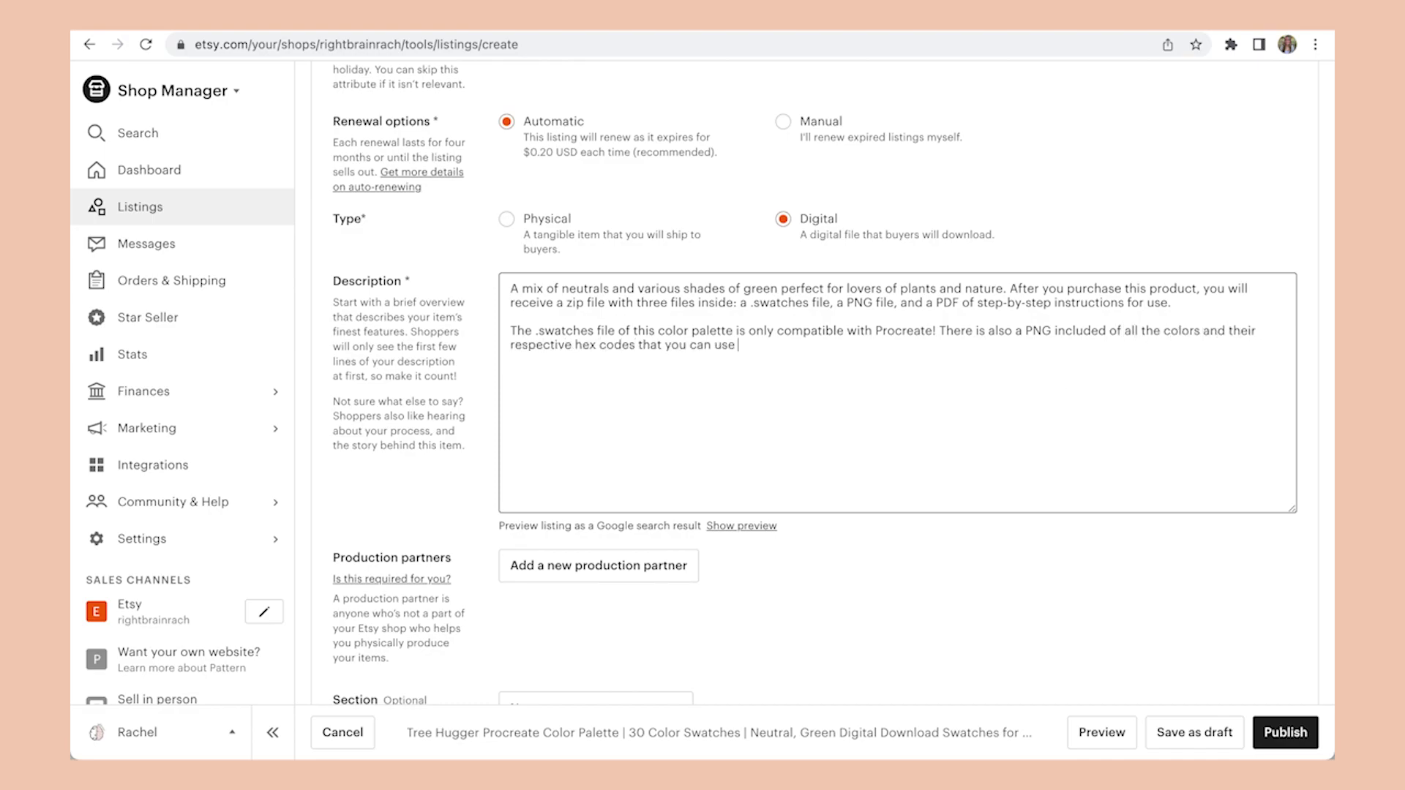
- Continue with "in Canva, Adobe Creative Suite, and other editing programs. However, you will only be able to import and save the color palette in Procreate."
{"action": "type", "text": " in Canva, Adobe Creative Suite, and other"}
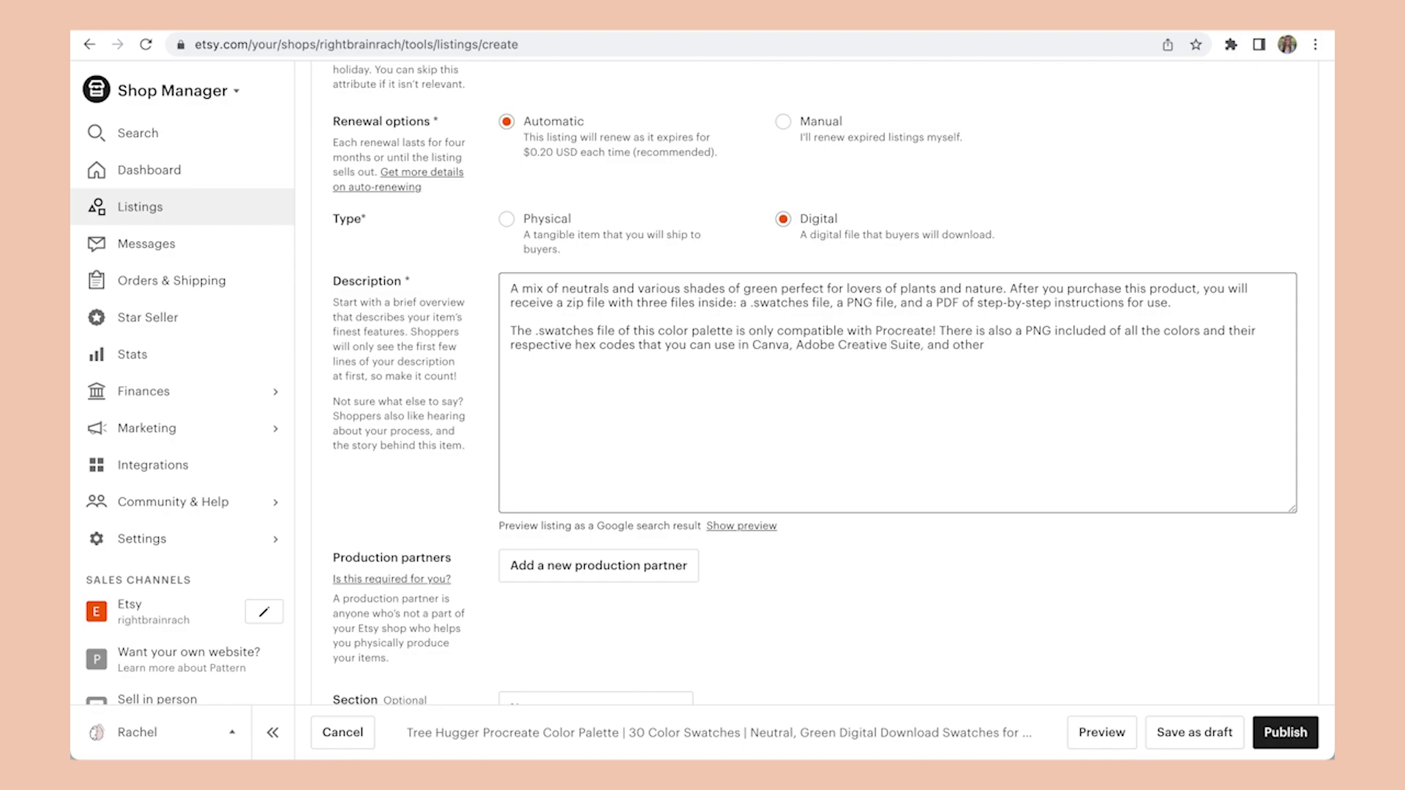
{"action": "type", "text": " editing programs. However, you will only be able to import and"}
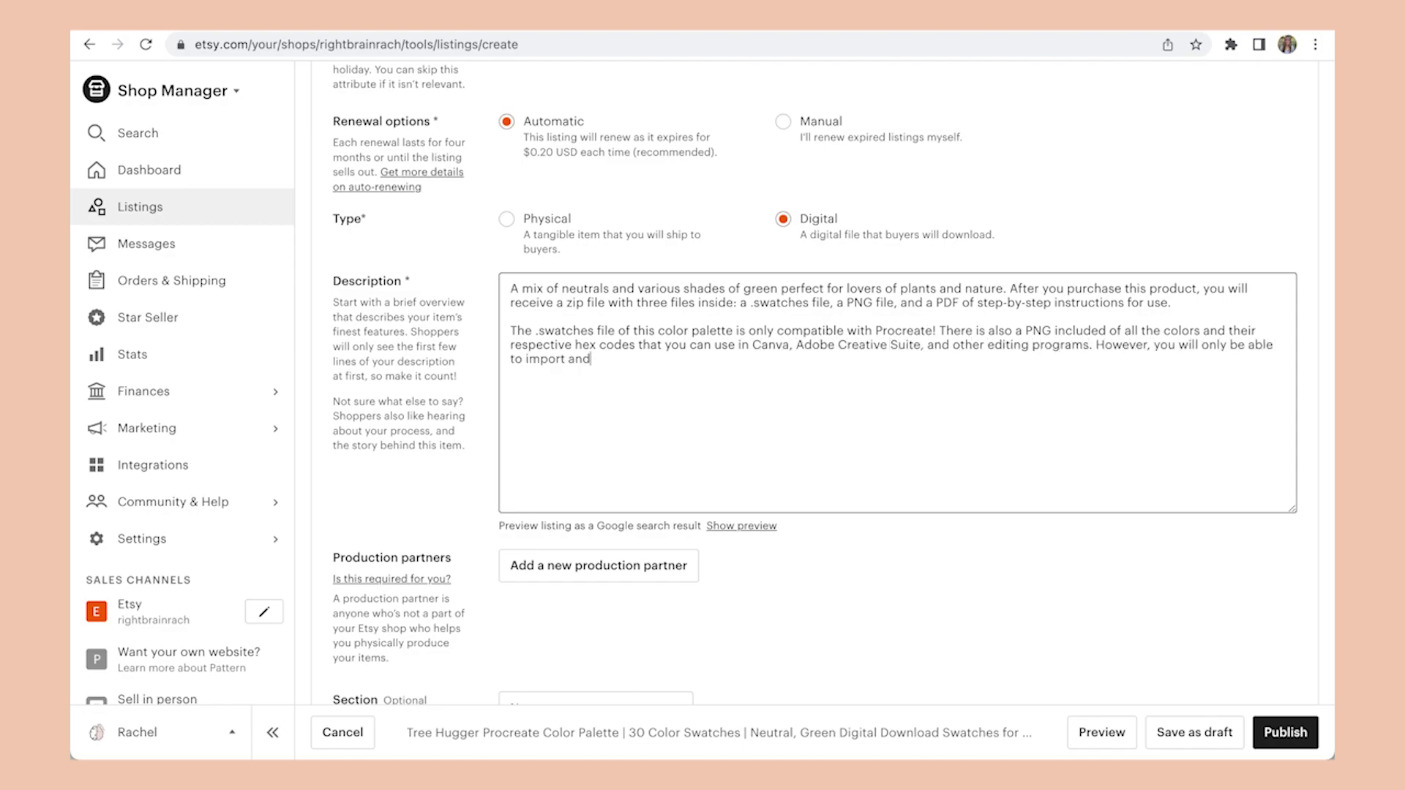
{"action": "type", "text": " save the color palette in Procreate."}
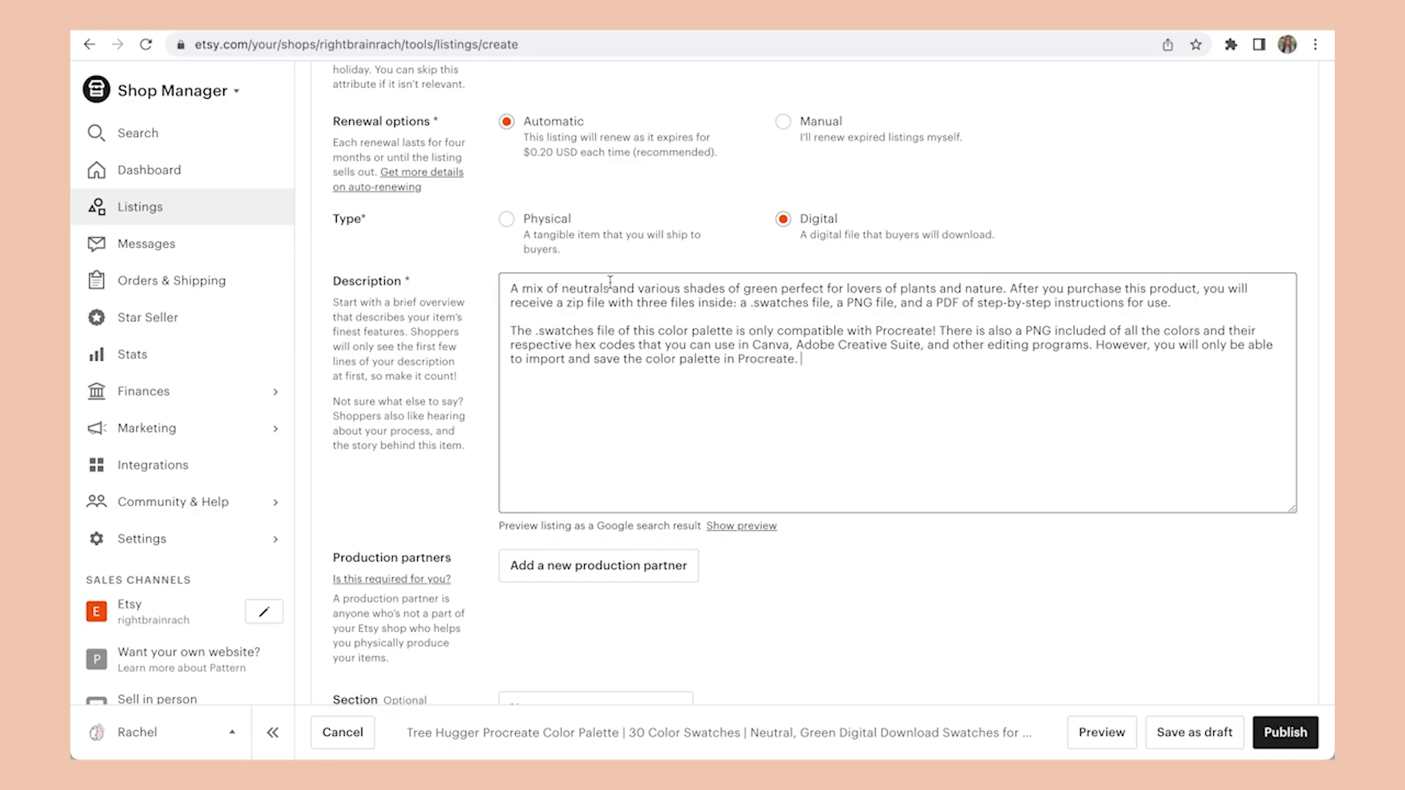
{"action": "type", "text": "This color palette c"}
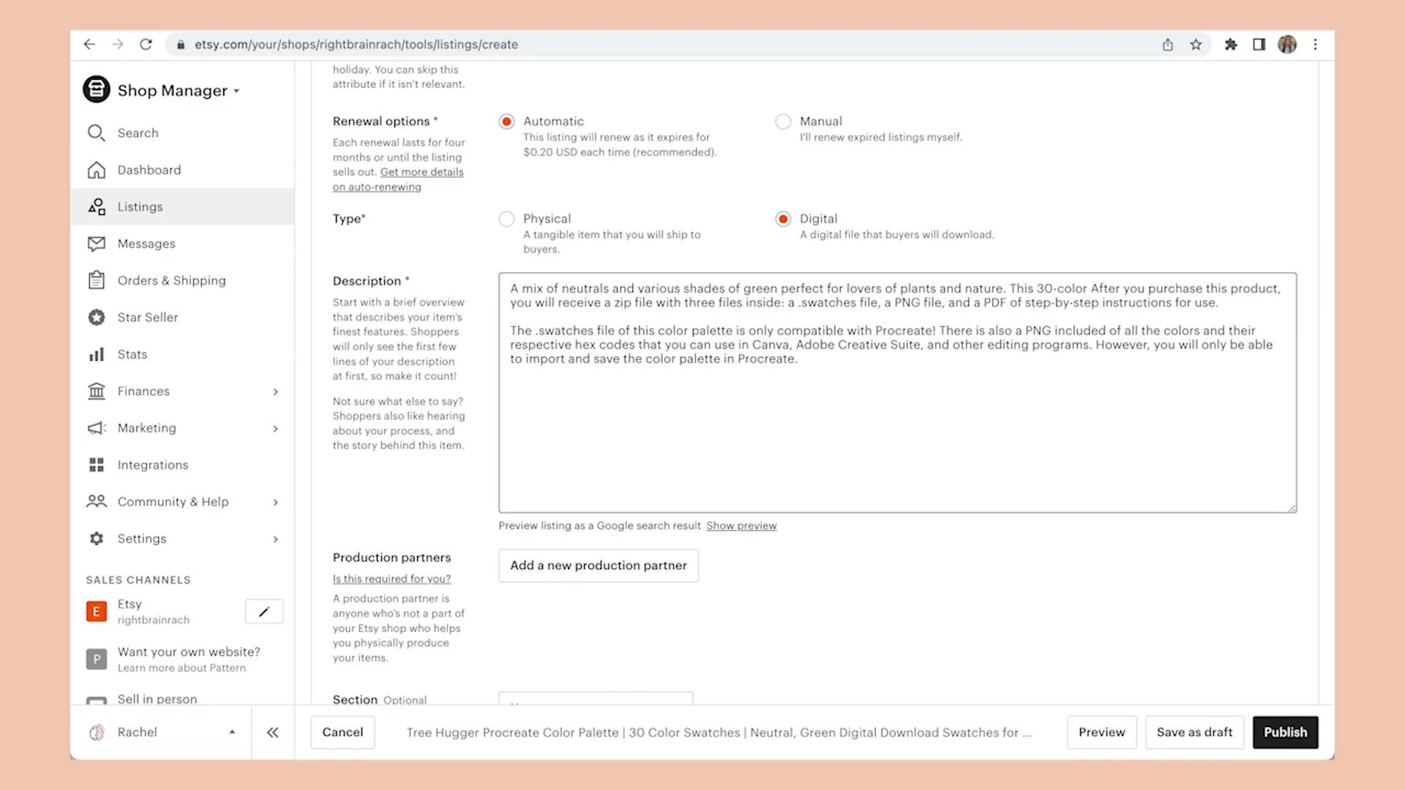
{"action": "key", "text": "BackSpace"}
{"action": "key", "text": "BackSpace"}
{"action": "key", "text": "BackSpace"}
{"action": "key", "text": "BackSpace"}
{"action": "key", "text": "BackSpace"}
{"action": "key", "text": "BackSpace"}
{"action": "key", "text": "BackSpace"}
{"action": "key", "text": "BackSpace"}
{"action": "key", "text": "BackSpace"}
{"action": "key", "text": "BackSpace"}
{"action": "key", "text": "BackSpace"}
{"action": "key", "text": "BackSpace"}
{"action": "key", "text": "BackSpace"}
{"action": "key", "text": "BackSpace"}
{"action": "key", "text": "BackSpace"}
{"action": "key", "text": "BackSpace"}
{"action": "key", "text": "BackSpace"}
{"action": "key", "text": "BackSpace"}
{"action": "key", "text": "BackSpace"}
{"action": "key", "text": "BackSpace"}
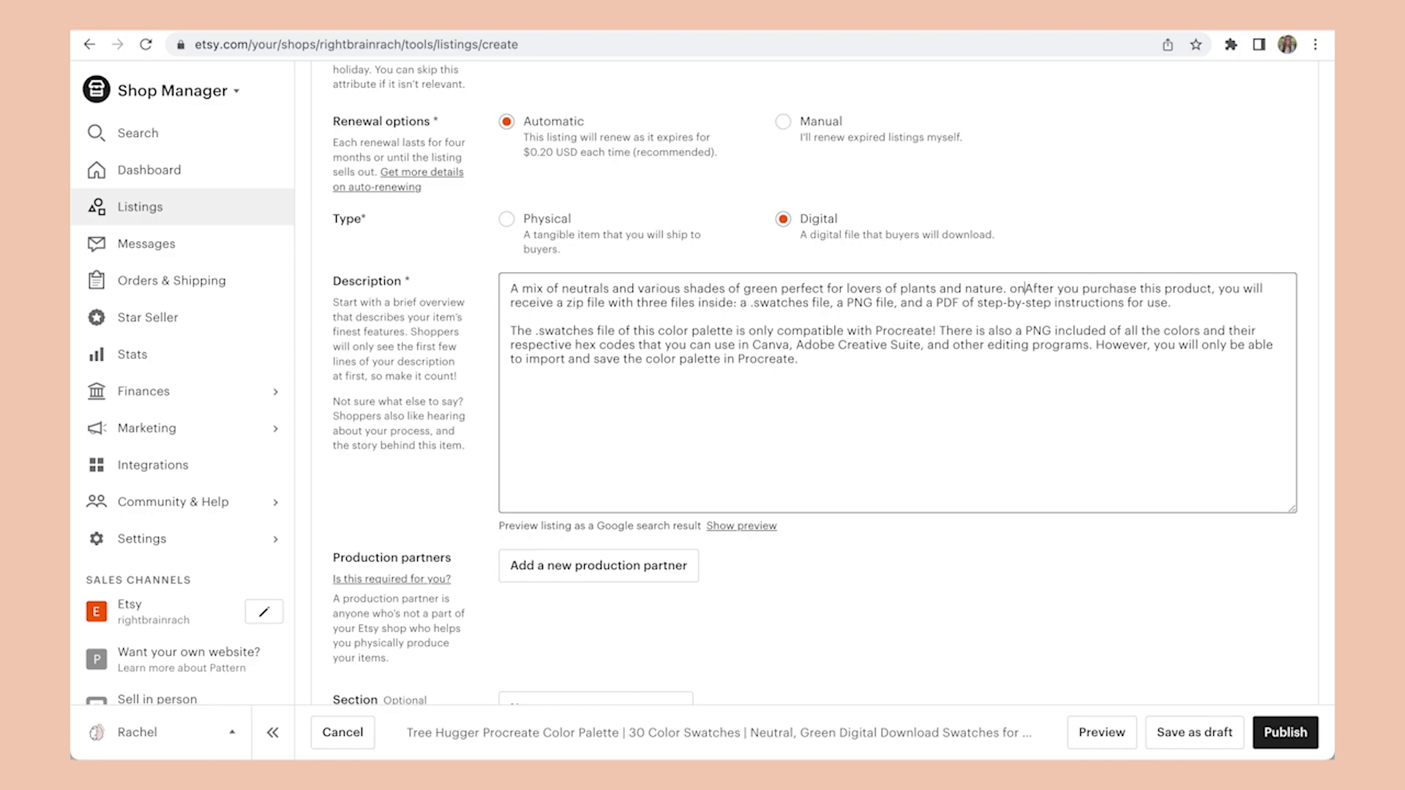
- Add sentences saying only 15 of 30 colors are pictured and the 30 swatches assist with branding, graphic design, and other professional or personal goals
{"action": "type", "text": "Only 15 colors are pictured, but there 30 colors total in the final palette."}
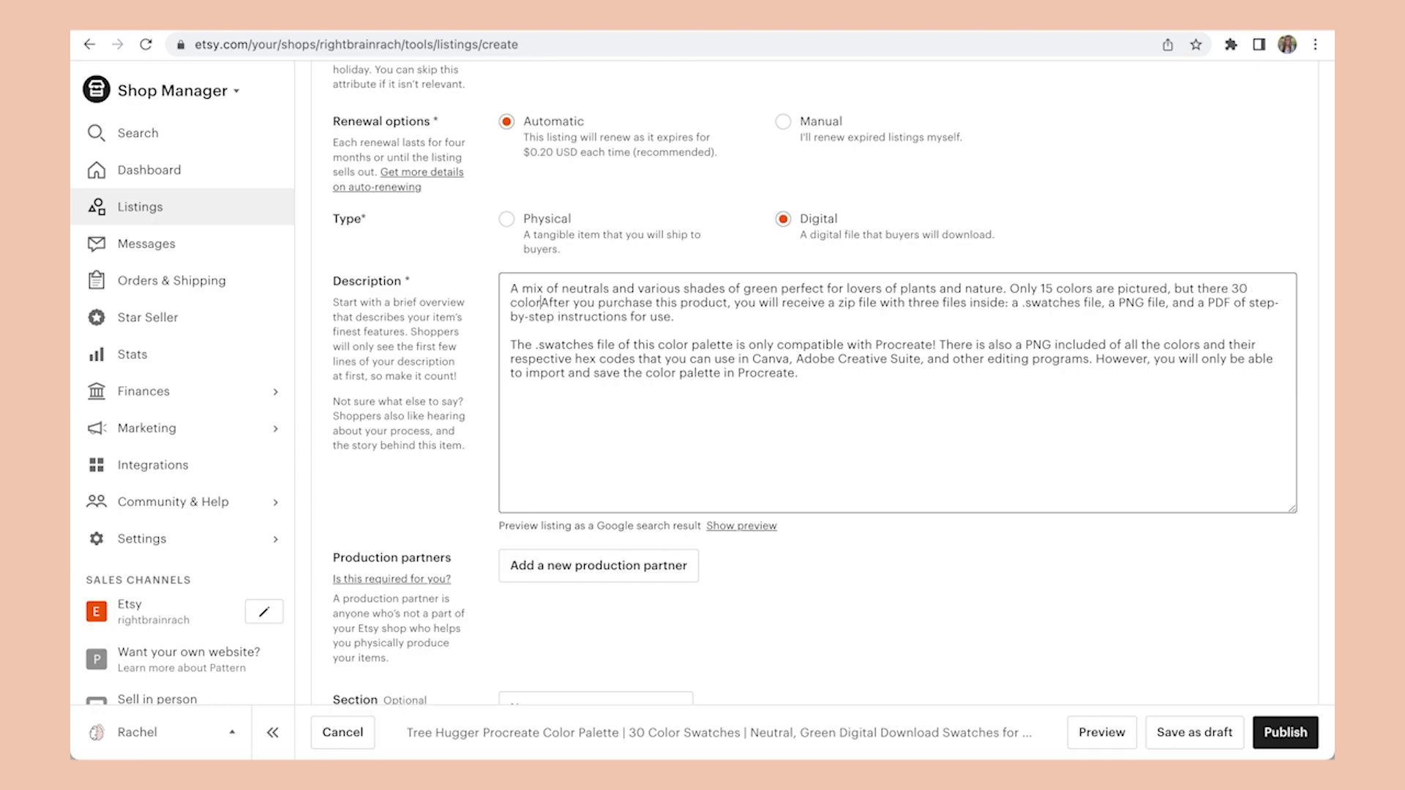
{"action": "left_click", "coordinate": [1013, 289]}
{"action": "type", "text": "This color palette contains 30 swatches "}
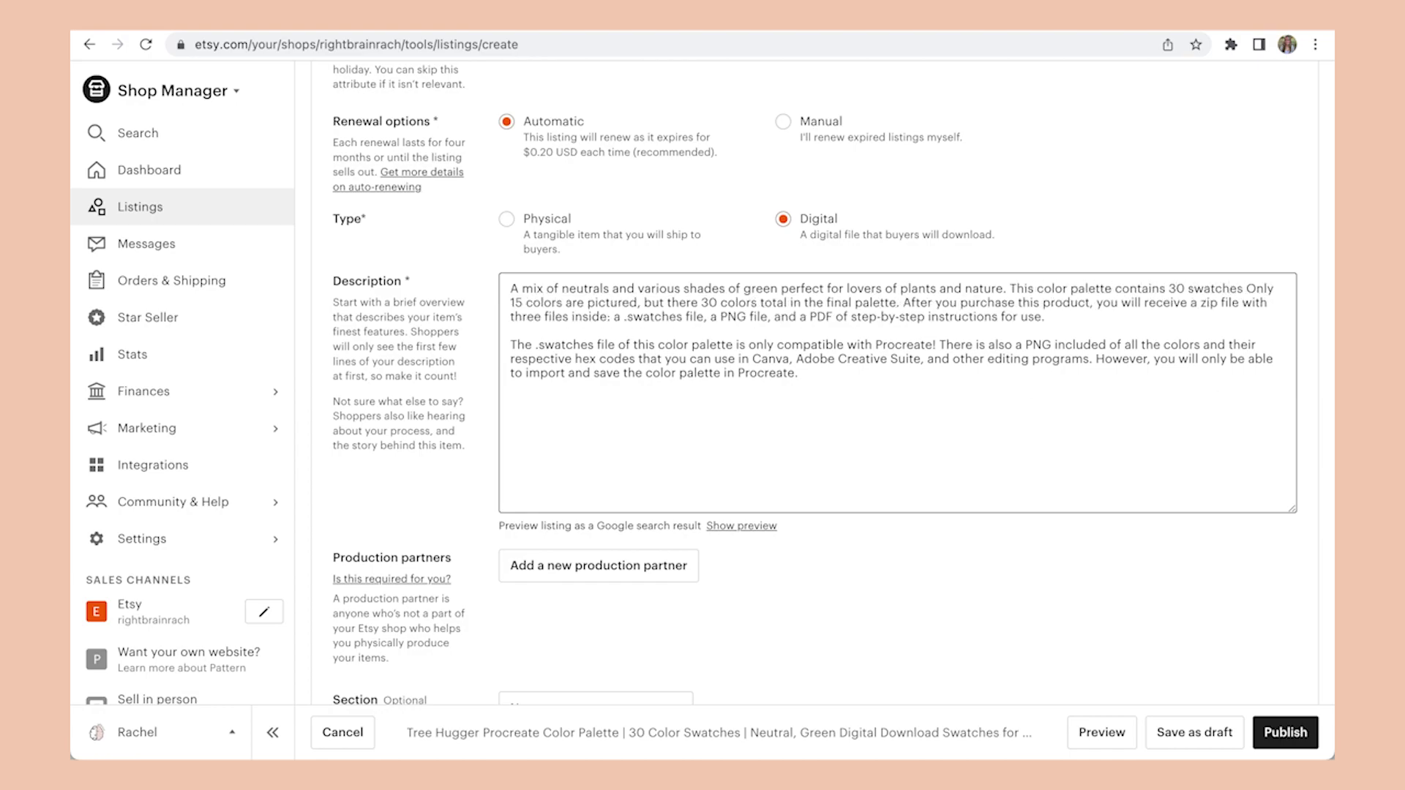
{"action": "type", "text": "to assist you with branding, graphic design, and other bu"}
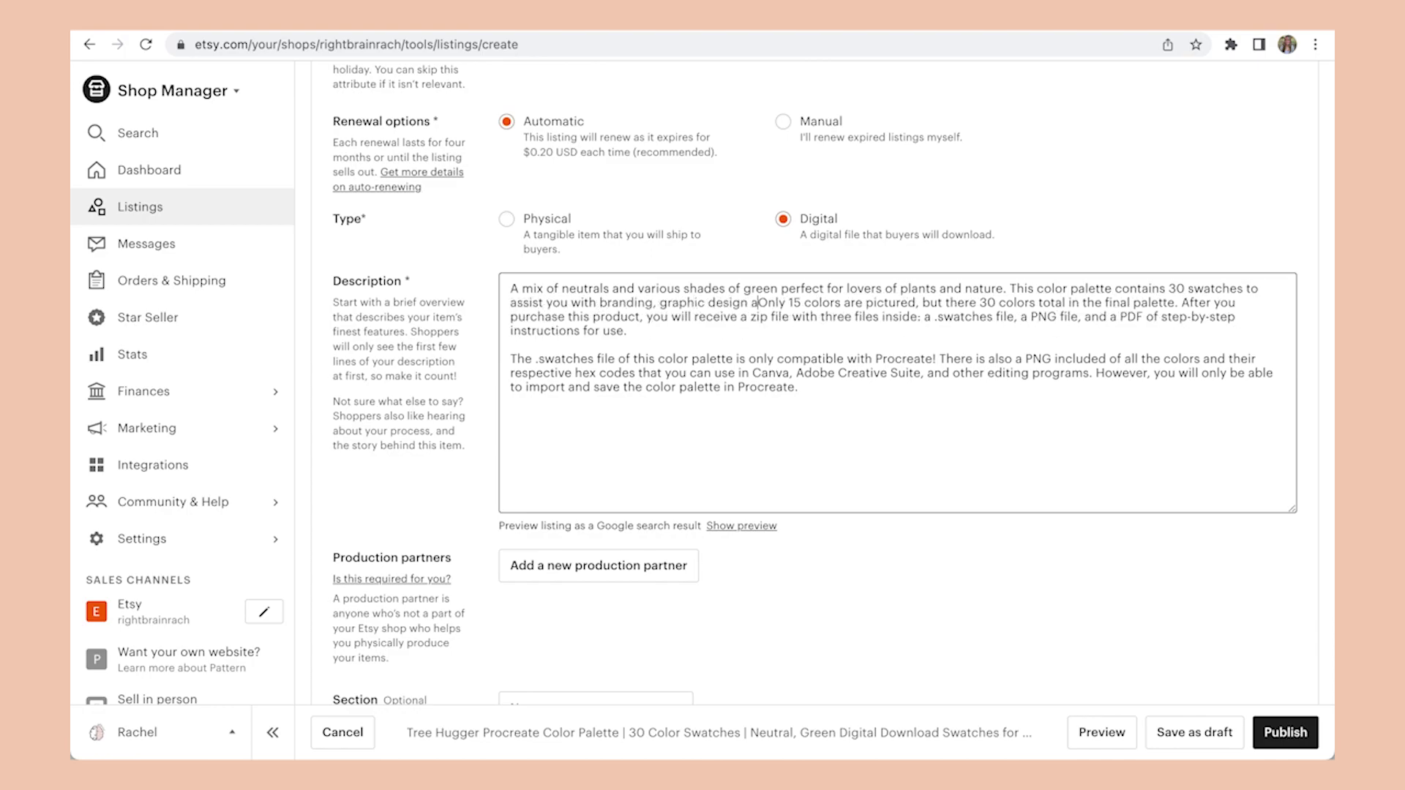
{"action": "type", "text": "siness or personal"}
{"action": "double_click", "coordinate": [839, 303]}
{"action": "type", "text": "professional or personal "}
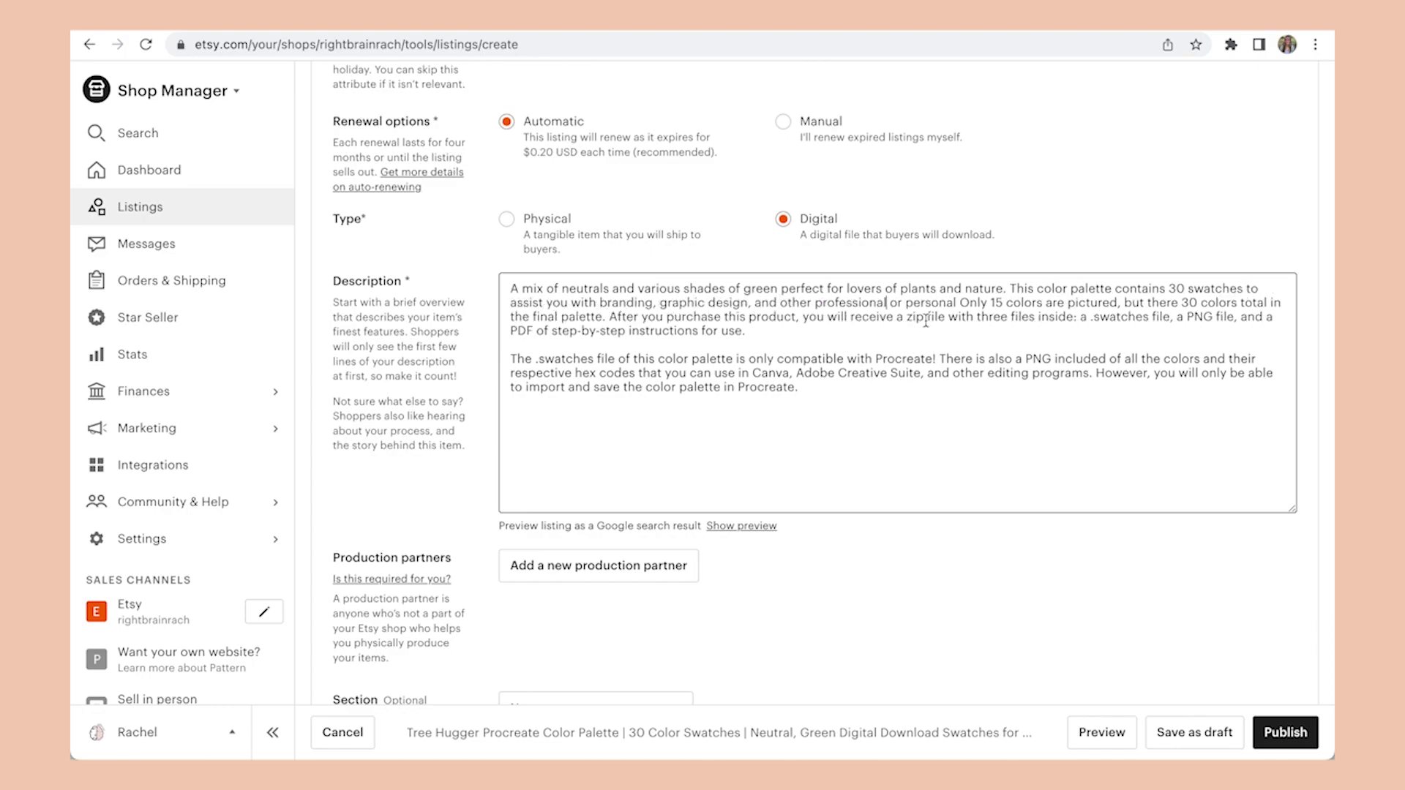
{"action": "type", "text": "goals."}
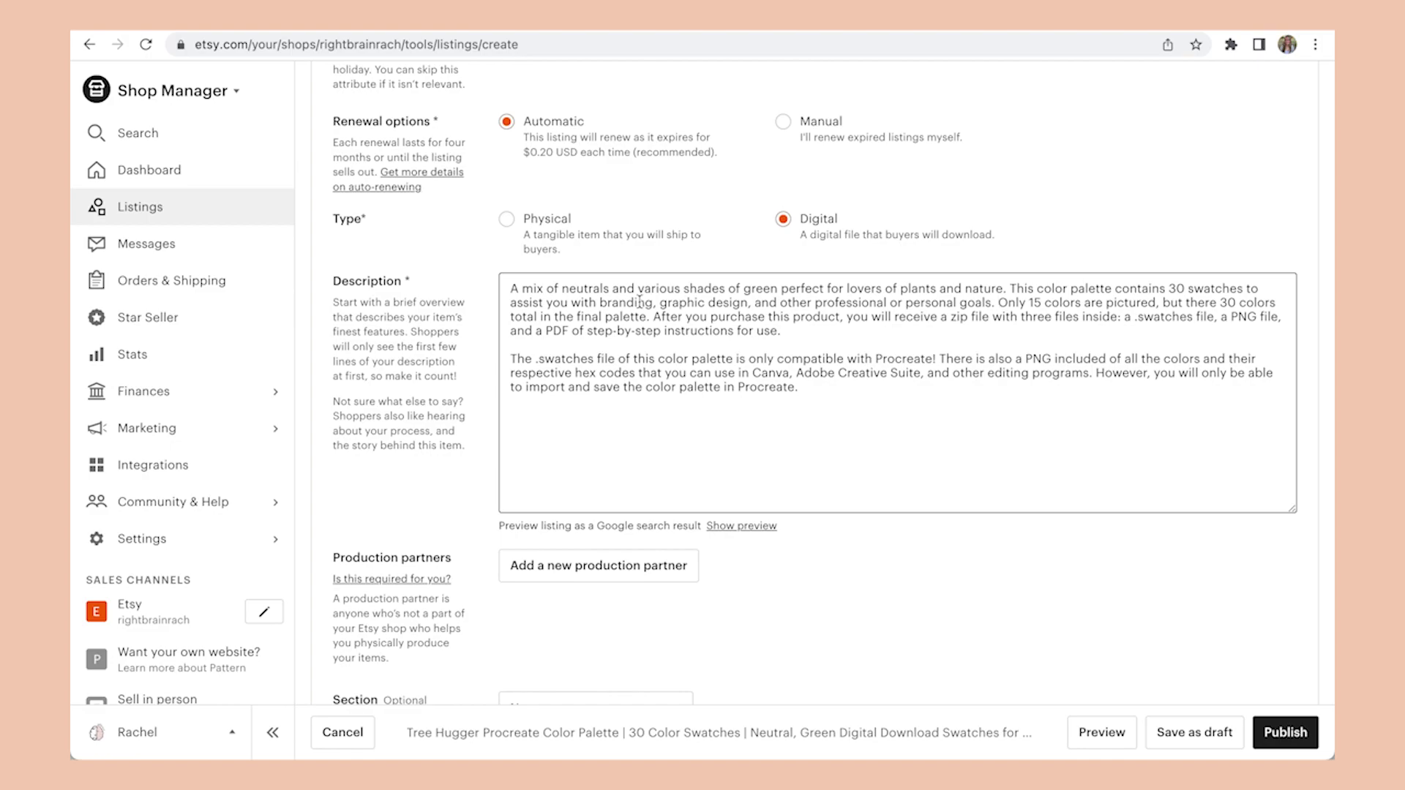
- Reword the swatches sentence to "that can be used for branding, graphic design, and other professional or personal projects"
{"action": "type", "text": "t can be"}
{"action": "left_click_drag", "start_coordinate": [553, 303], "coordinate": [638, 303]}
{"action": "type", "text": "used for"}
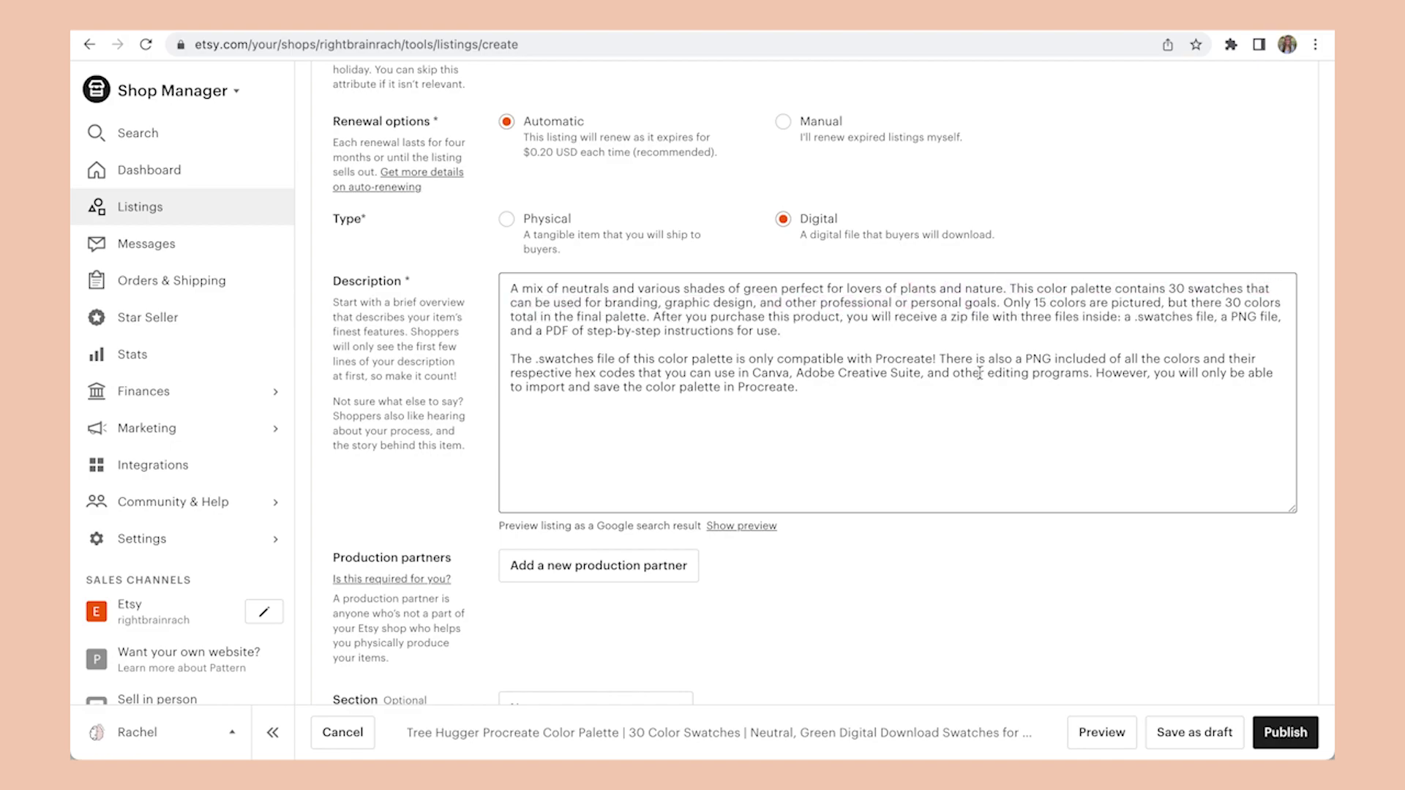
{"action": "double_click", "coordinate": [1066, 303]}
{"action": "type", "text": "designs"}
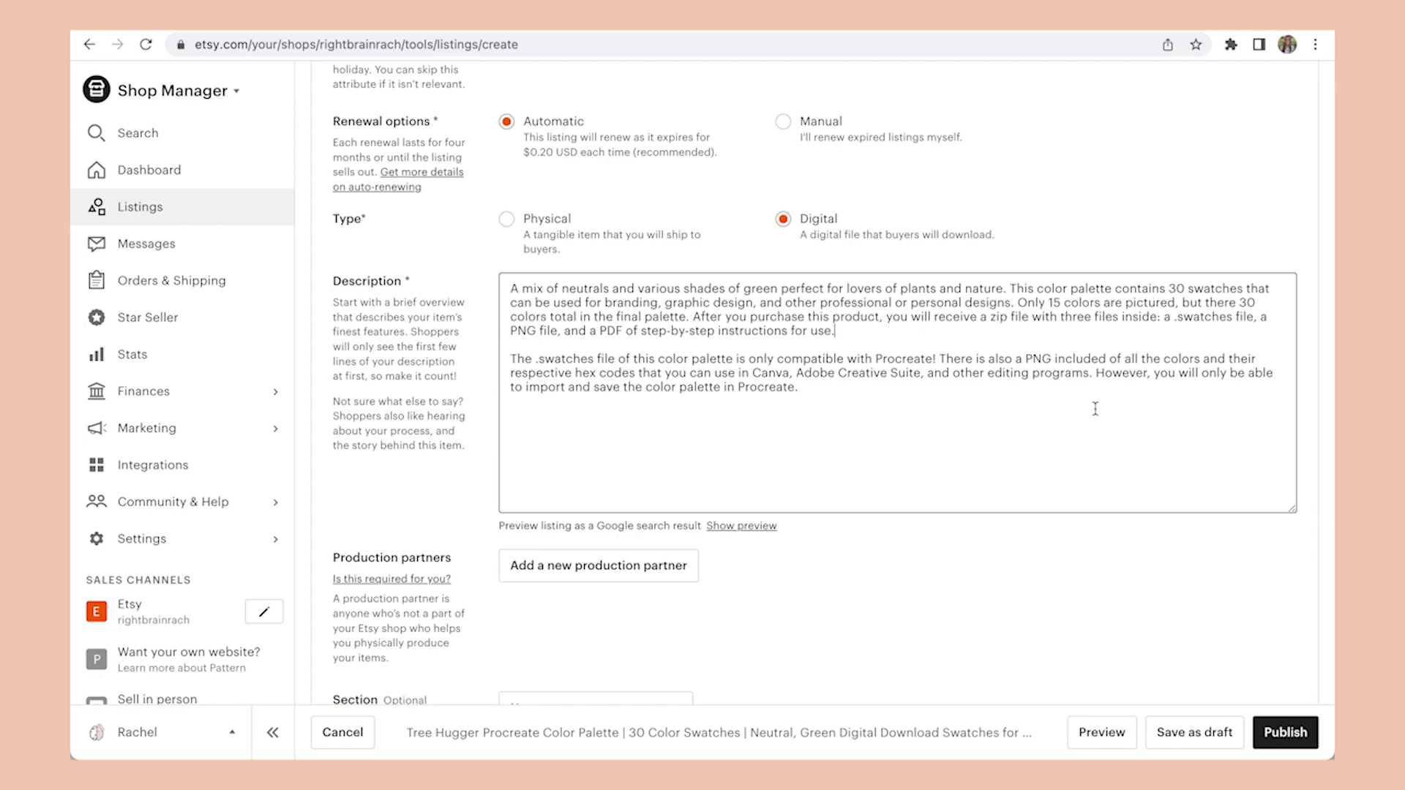
{"action": "double_click", "coordinate": [985, 302]}
{"action": "type", "text": "projects"}
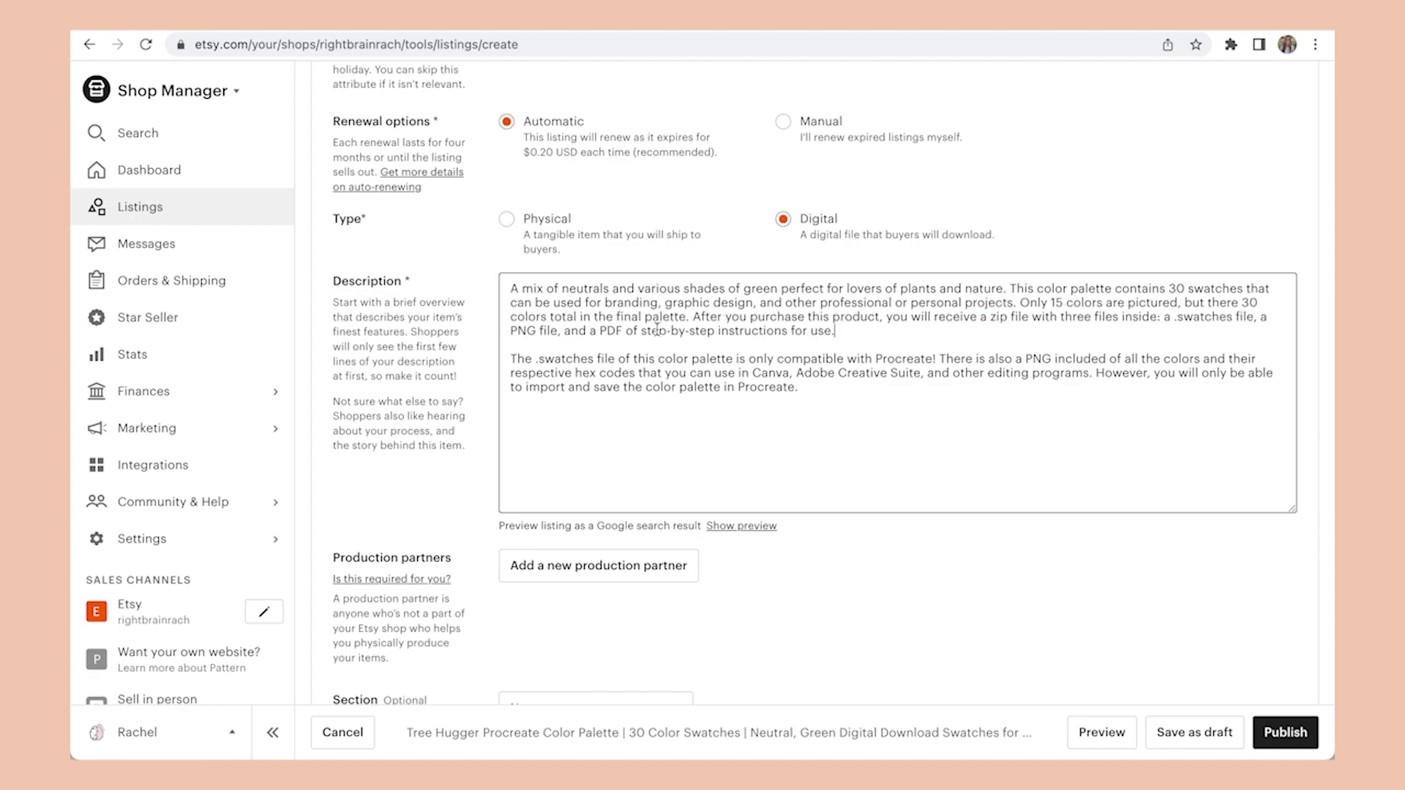
- Extend the sentence about the 30 colors in the final palette with ", which you will receive after purchase"
{"action": "left_click", "coordinate": [686, 317]}
{"action": "type", "text": ", which you will receive after "}
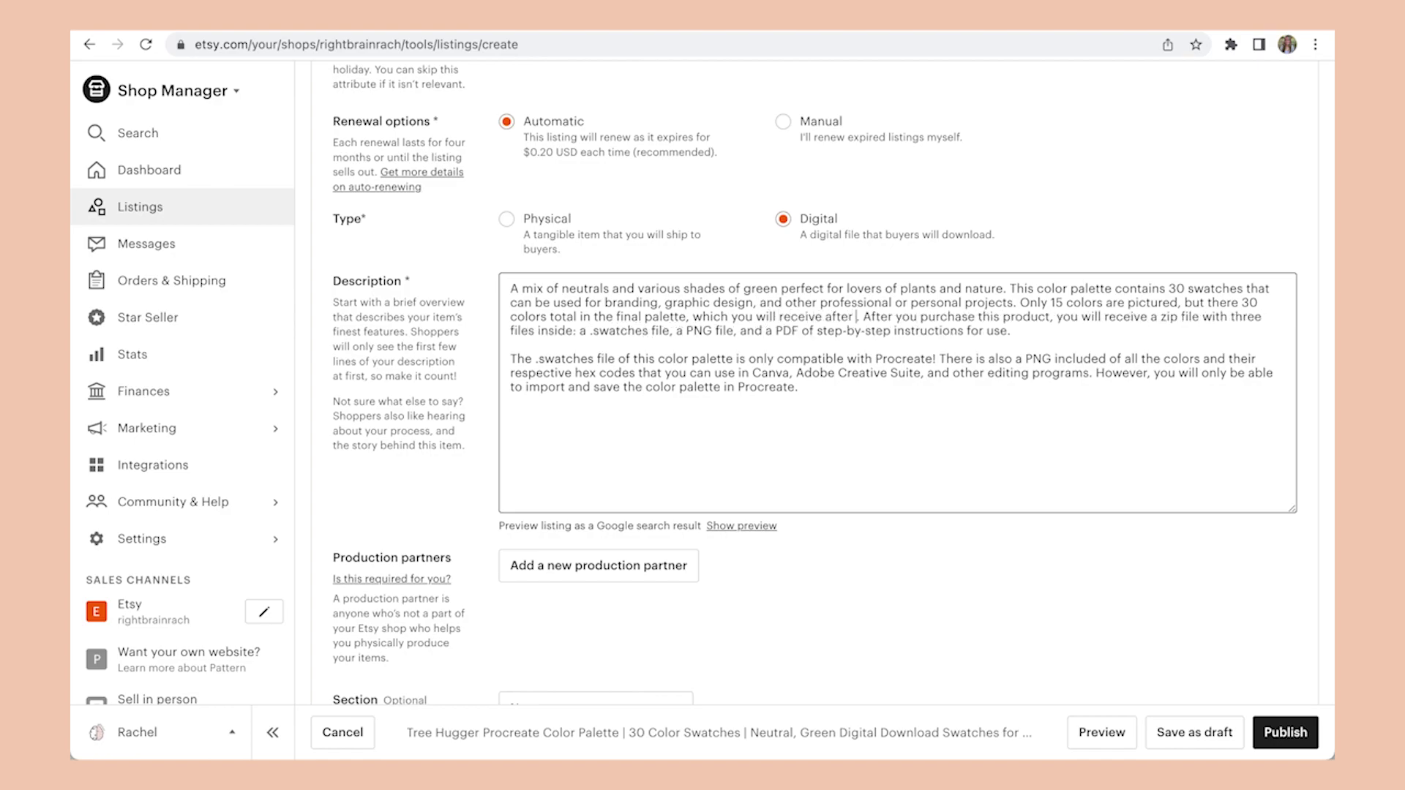
{"action": "type", "text": "purchase"}
- Begin the zip file sentence with "Once" instead of "After" and make it a separate paragraph
{"action": "double_click", "coordinate": [929, 319]}
{"action": "type", "text": "Once"}
{"action": "left_click", "coordinate": [919, 319]}
{"action": "key", "text": "Return"}
{"action": "key", "text": "Return"}
- Add a closing paragraph reading "If you have any questions, please do not hesitate to reach out!"
{"action": "left_click", "coordinate": [821, 421]}
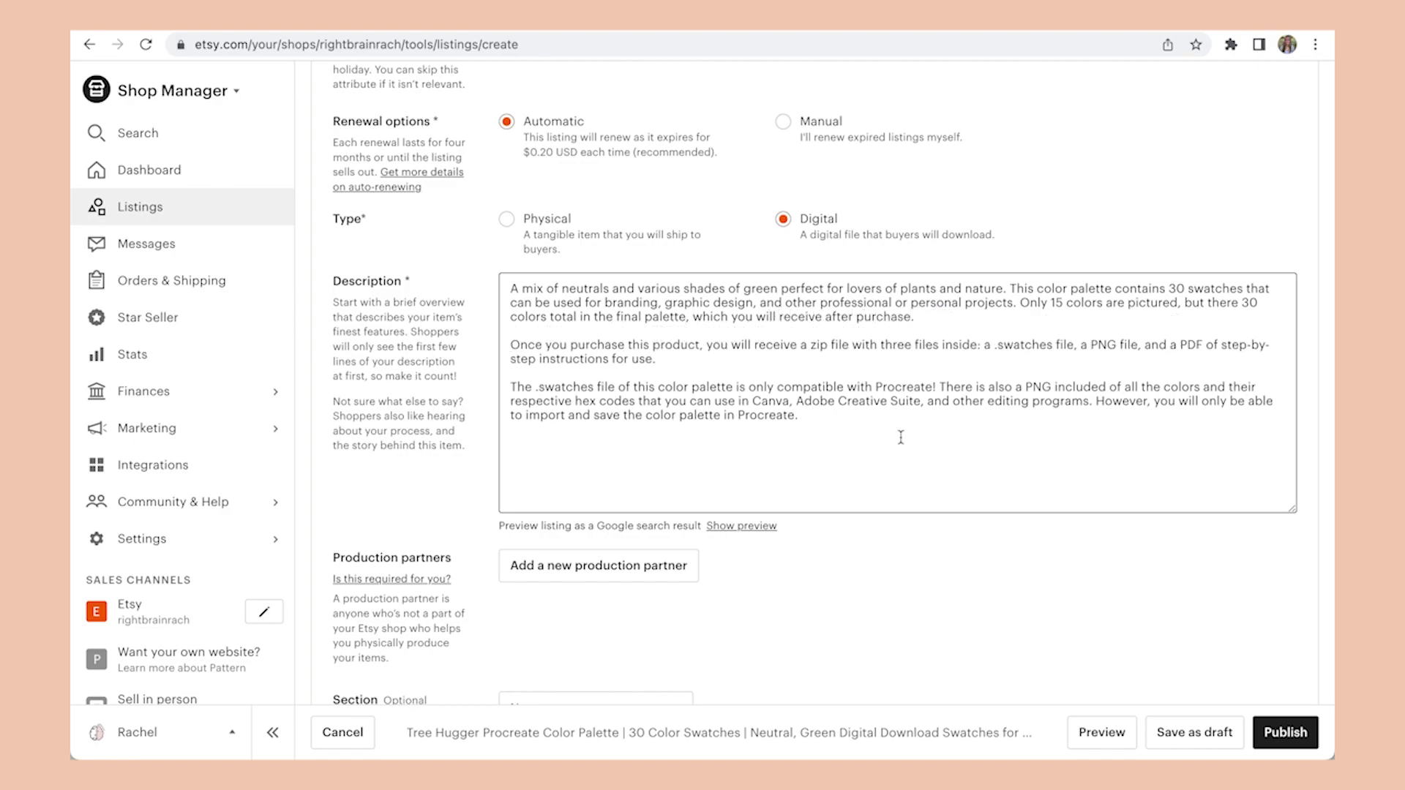
{"action": "left_click", "coordinate": [900, 437]}
{"action": "type", "text": "If you have any questions, please do not hesitate to reach out"}
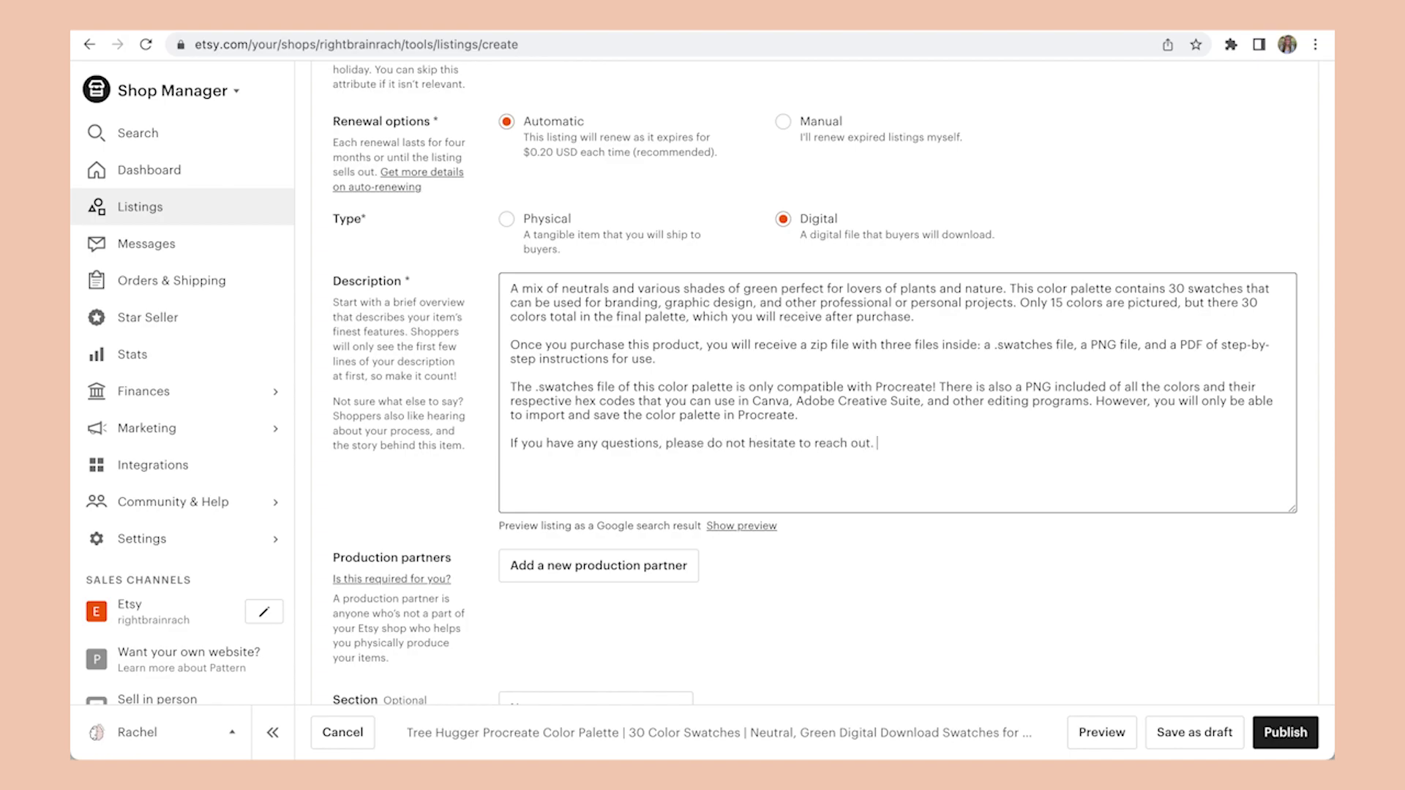
{"action": "type", "text": "."}
{"action": "key", "text": "BackSpace"}
{"action": "type", "text": "!"}
- Add a new paragraph starting "*These color palettes were handcrafted. I spent a lot of time selecting colors that work well together. Please do not"
{"action": "key", "text": "Return"}
{"action": "key", "text": "Return"}
{"action": "type", "text": "Th"}
{"action": "key", "text": "BackSpace"}
{"action": "key", "text": "BackSpace"}
{"action": "type", "text": "*These color palettes were handcrafted"}
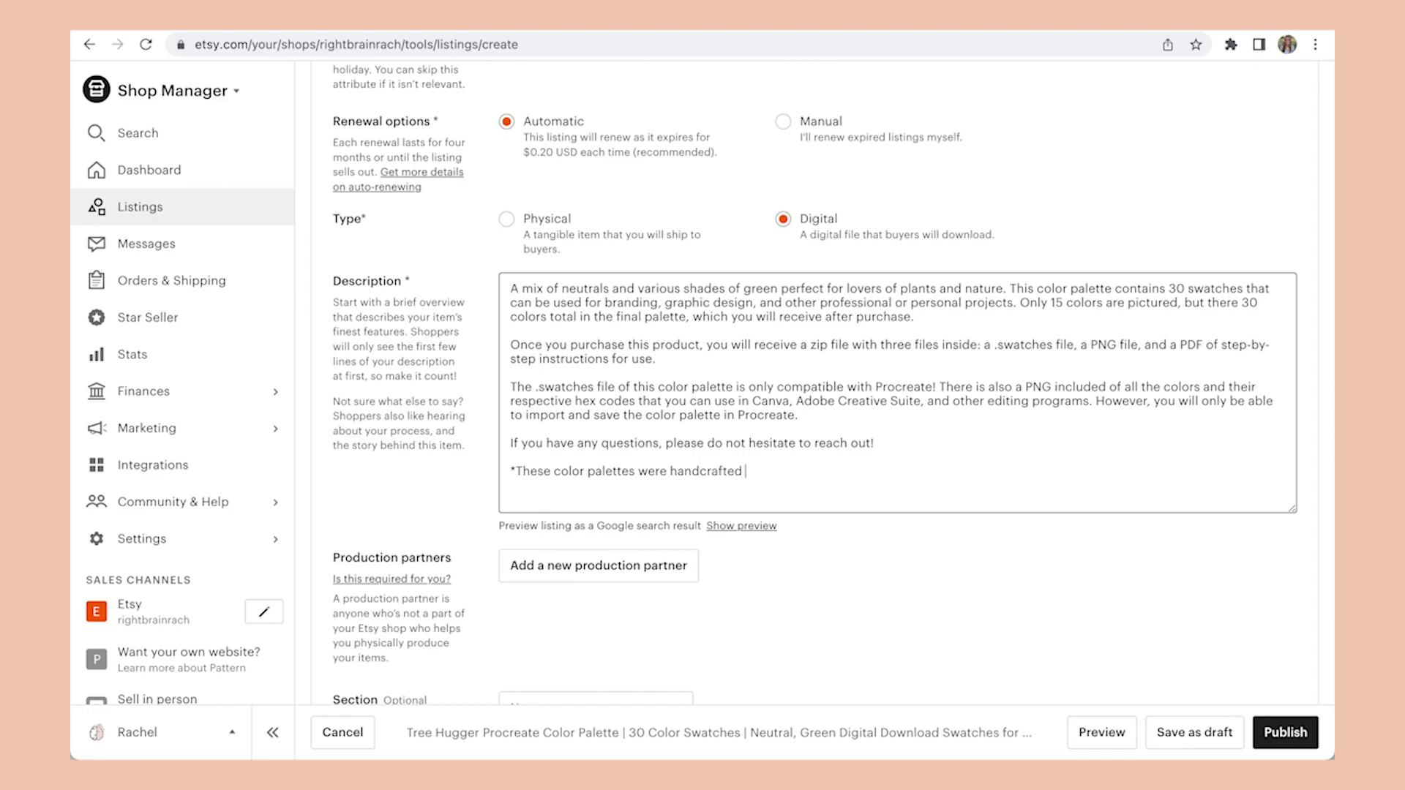
{"action": "type", "text": ". I spent a lot of time me"}
{"action": "scroll", "coordinate": [921, 602], "scroll_direction": "down", "scroll_amount": 2}
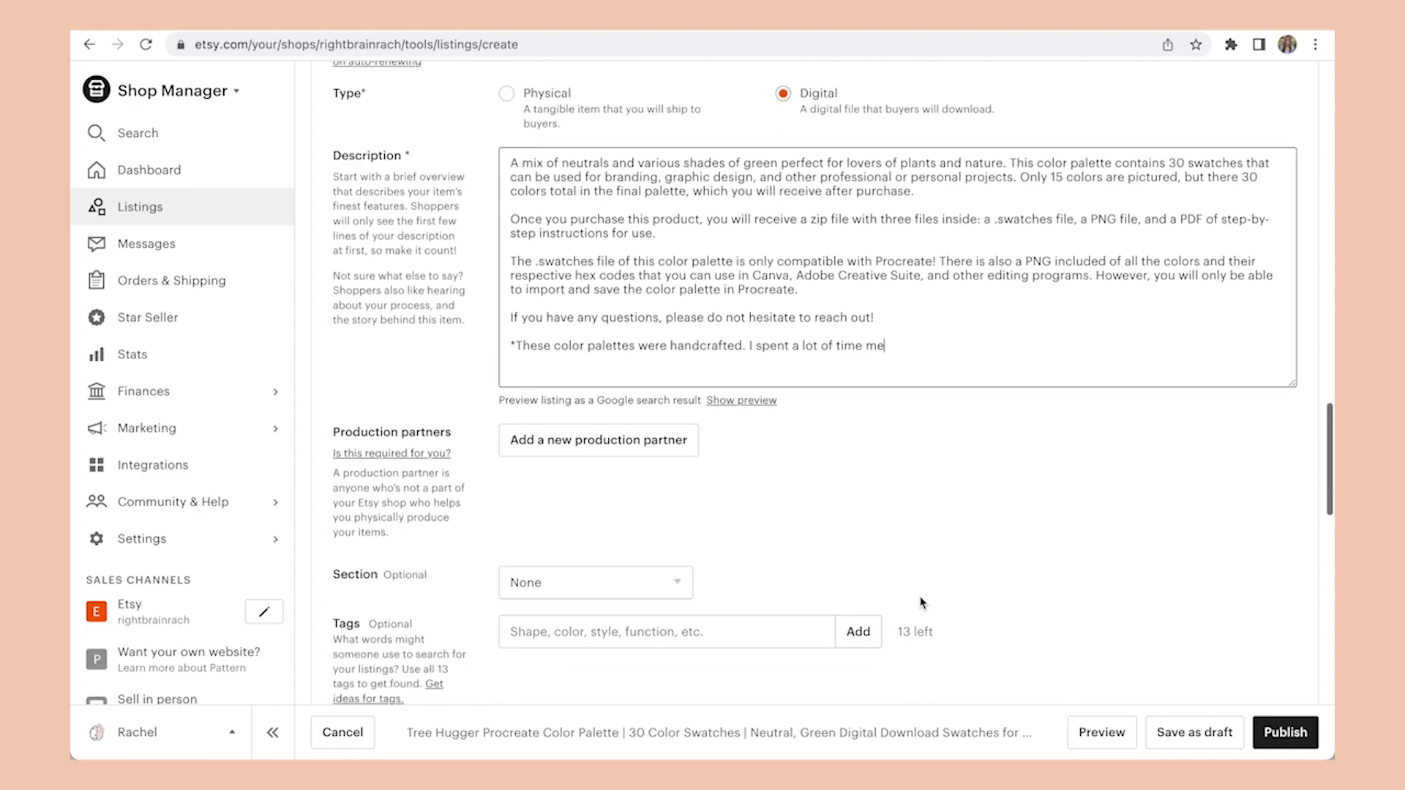
{"action": "scroll", "coordinate": [921, 602], "scroll_direction": "up", "scroll_amount": 2}
{"action": "key", "text": "BackSpace"}
{"action": "key", "text": "BackSpace"}
{"action": "type", "text": "s"}
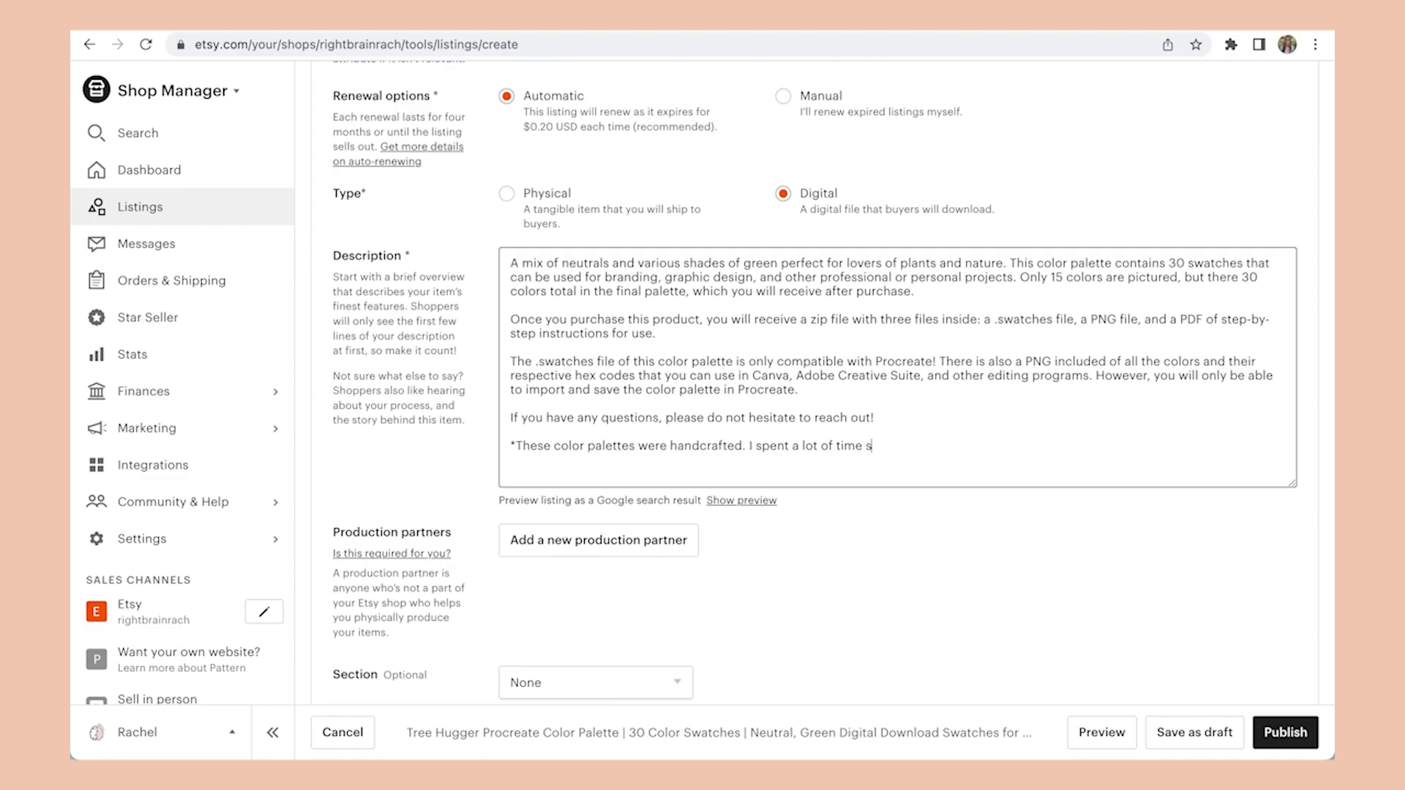
{"action": "type", "text": "electing colors that work well together. Please do not "}
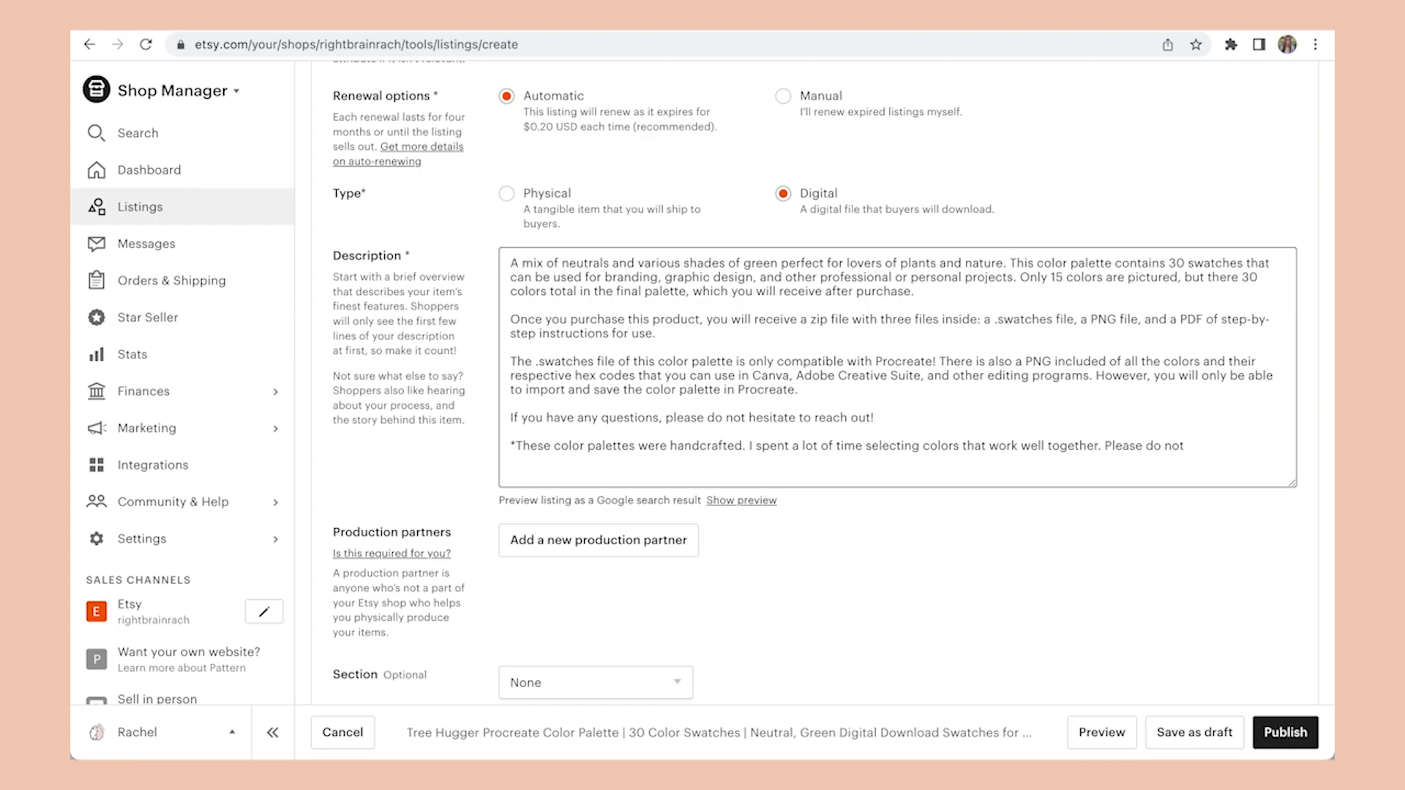
- Complete the last sentence of the note with "use any images in this listing to create color palettes without purchasing."
{"action": "type", "text": "use any"}
{"action": "type", "text": "parts of"}
{"action": "key", "text": "BackSpace"}
{"action": "key", "text": "BackSpace"}
{"action": "key", "text": "BackSpace"}
{"action": "key", "text": "BackSpace"}
{"action": "key", "text": "BackSpace"}
{"action": "key", "text": "BackSpace"}
{"action": "key", "text": "BackSpace"}
{"action": "key", "text": "BackSpace"}
{"action": "key", "text": "BackSpace"}
{"action": "type", "text": "images of  this listing"}
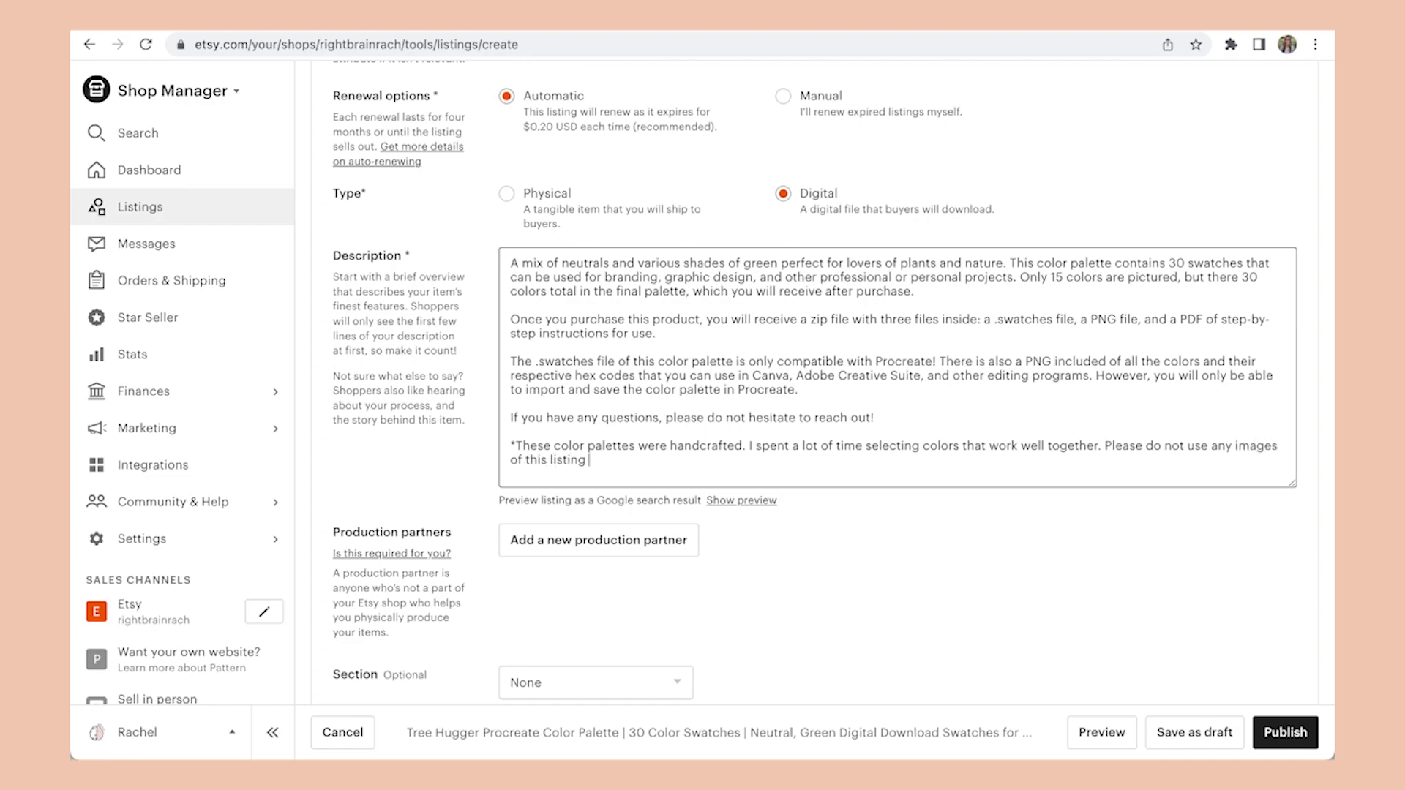
{"action": "left_click", "coordinate": [522, 460]}
{"action": "key", "text": "BackSpace"}
{"action": "key", "text": "BackSpace"}
{"action": "type", "text": "in"}
{"action": "left_click", "coordinate": [621, 460]}
{"action": "type", "text": "to create color palettes without purchasing."}
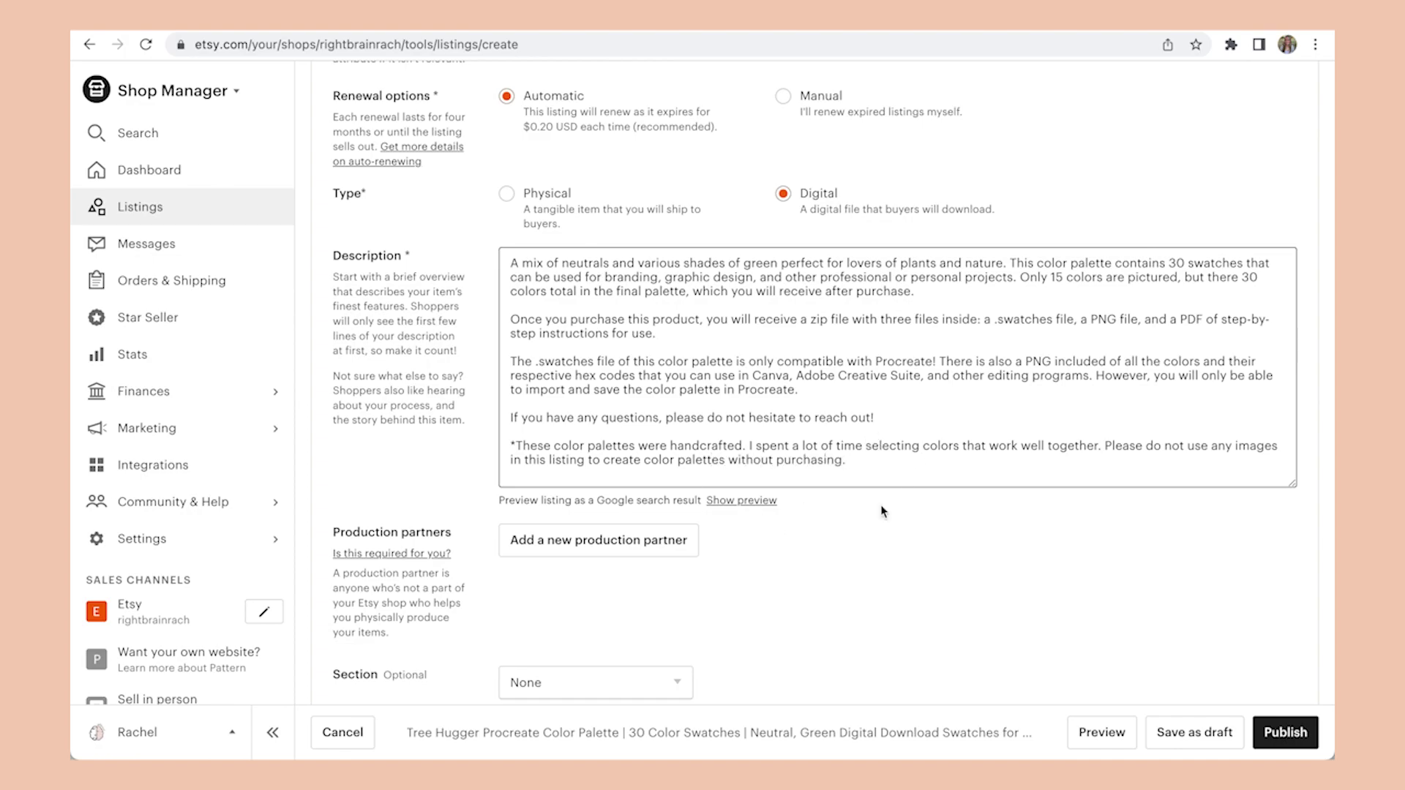
- Insert "carefully" before "selecting colors" in the handcrafted note
{"action": "left_click", "coordinate": [866, 445]}
{"action": "type", "text": "carefully"}
{"action": "left_click", "coordinate": [1005, 468]}
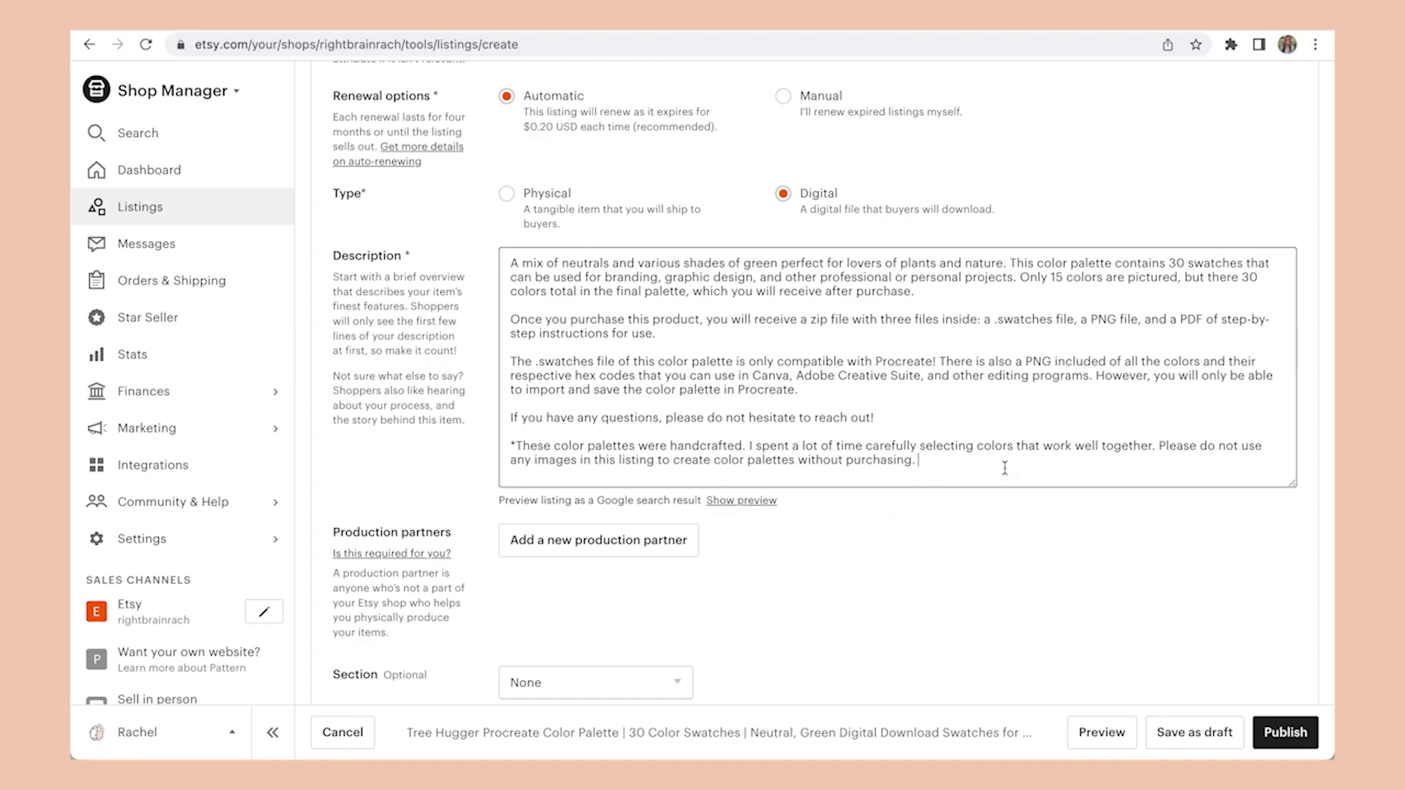
- End the description with a new paragraph: "Thank you so much for your support! Enjoy your new color palette! ♡"
{"action": "key", "text": "Return"}
{"action": "key", "text": "Return"}
{"action": "type", "text": "Thank you"}
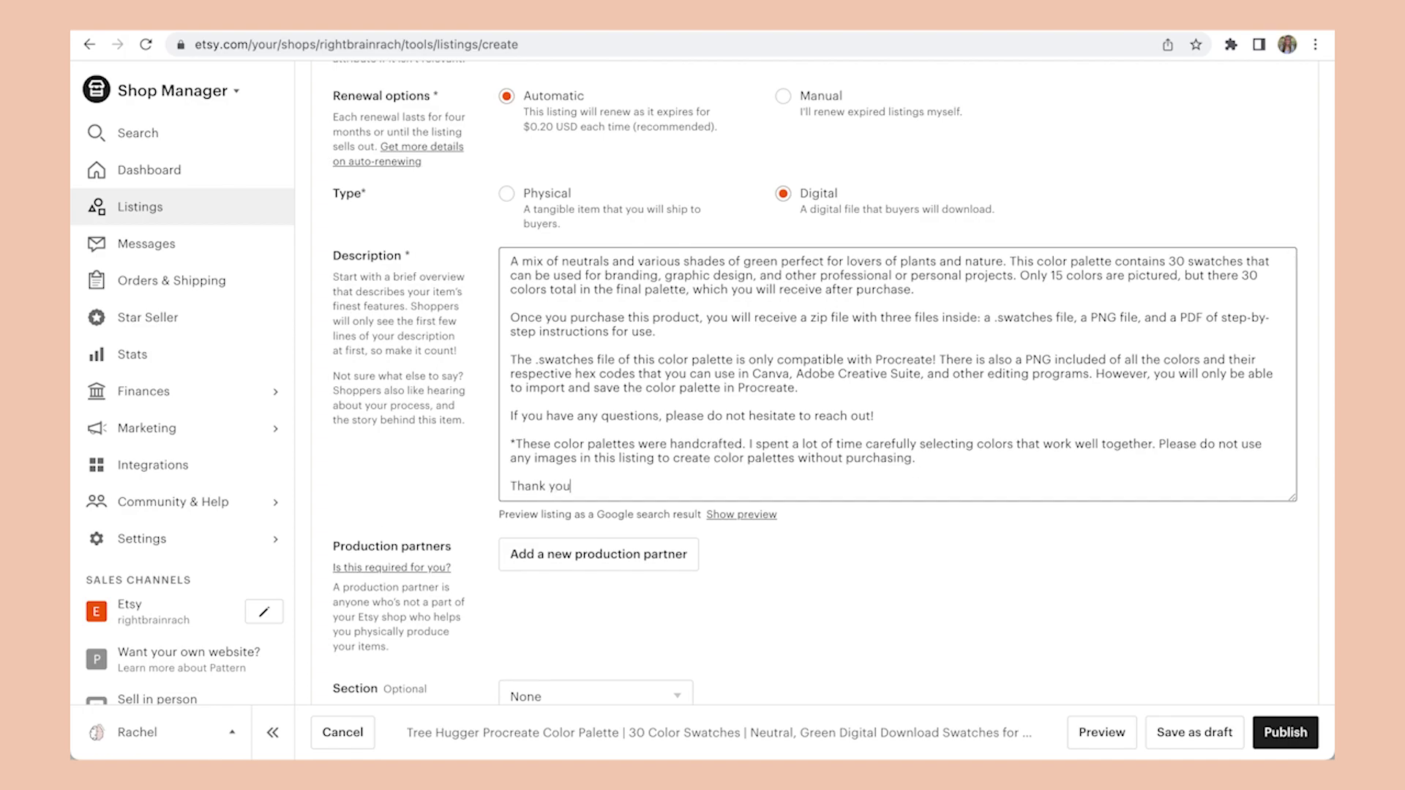
{"action": "type", "text": " so much for your support! Enjoy your new"}
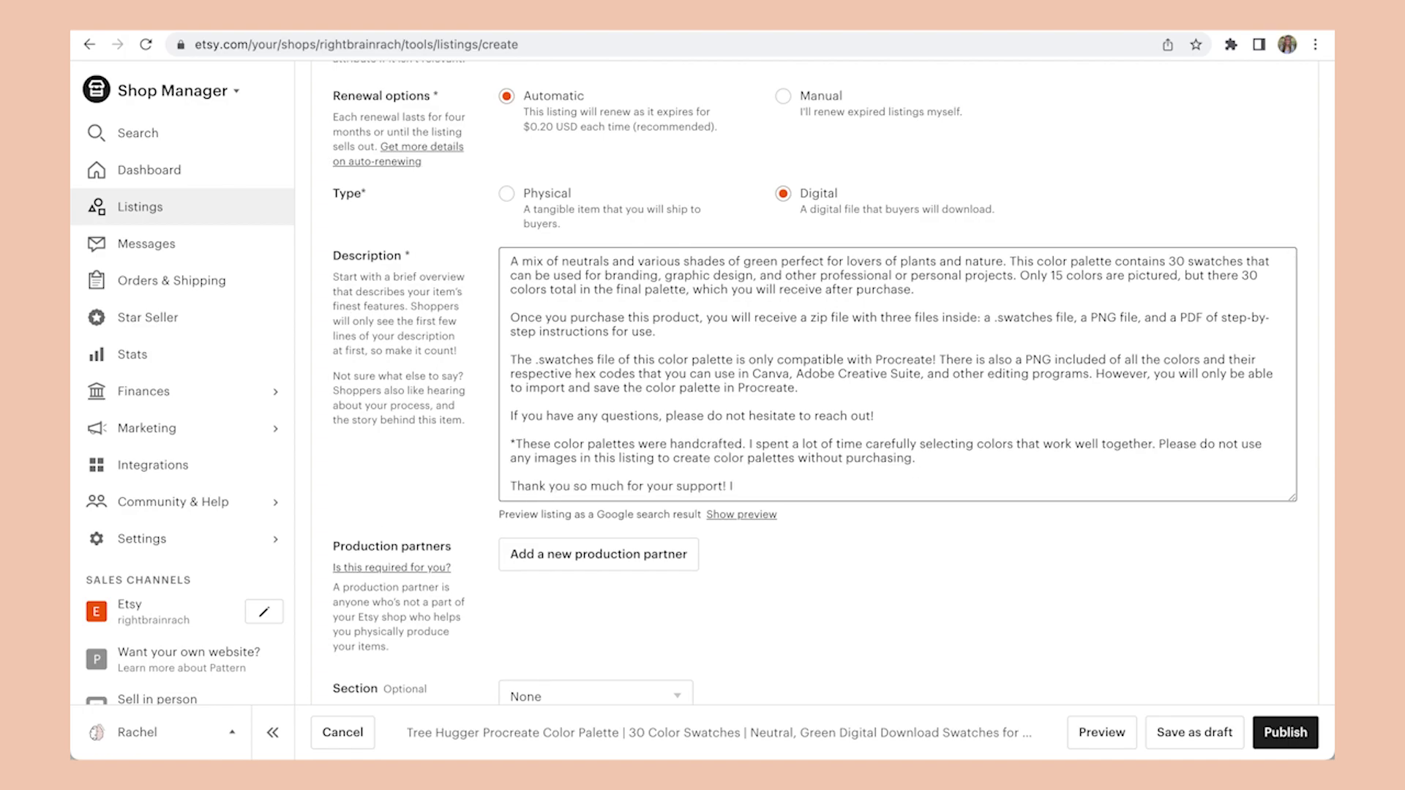
{"action": "type", "text": " color palette! ♡"}
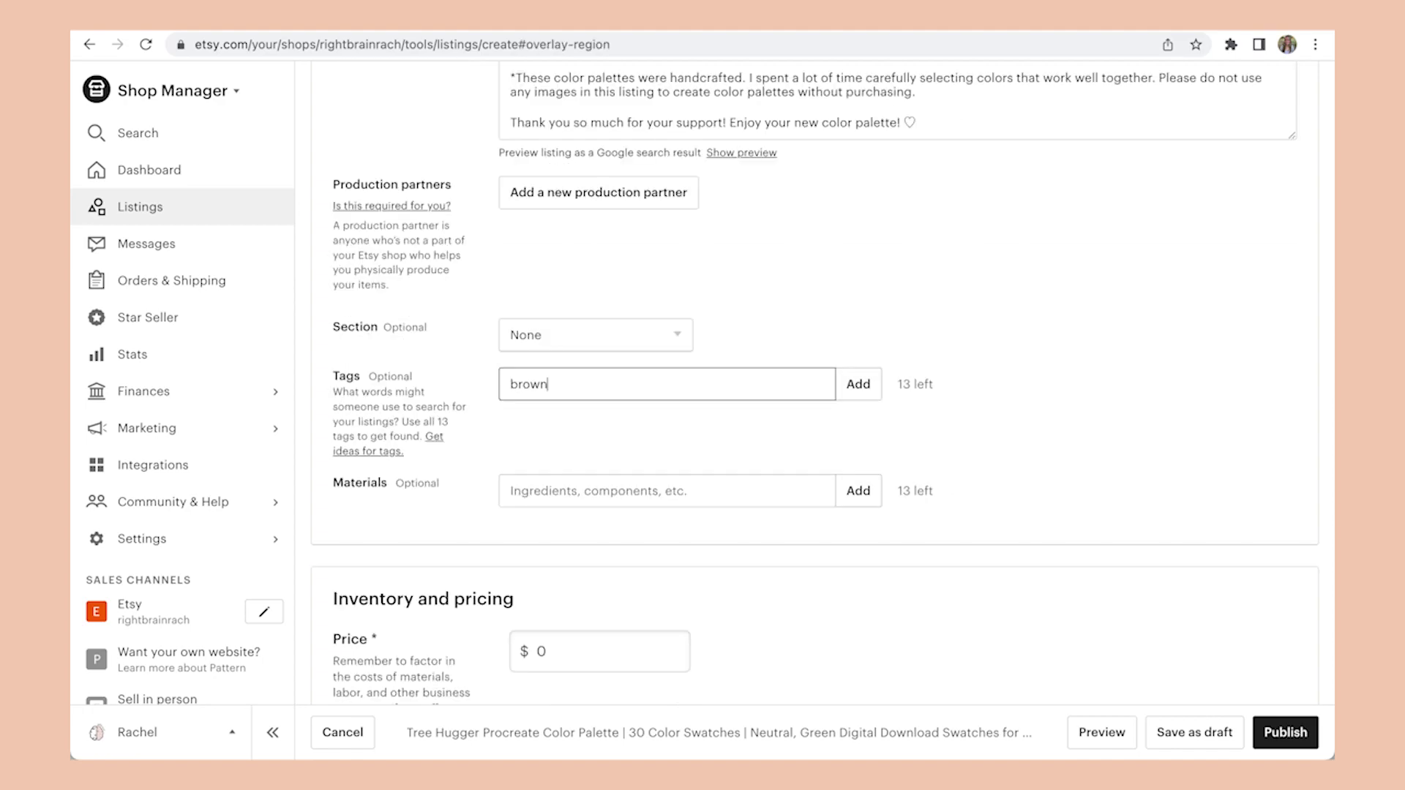
- Add the listing tags brown, neutral, green, and color palette
{"action": "key", "text": "Return"}
{"action": "type", "text": "neutral"}
{"action": "key", "text": "Return"}
{"action": "type", "text": "green"}
{"action": "key", "text": "Return"}
{"action": "type", "text": "color pale"}
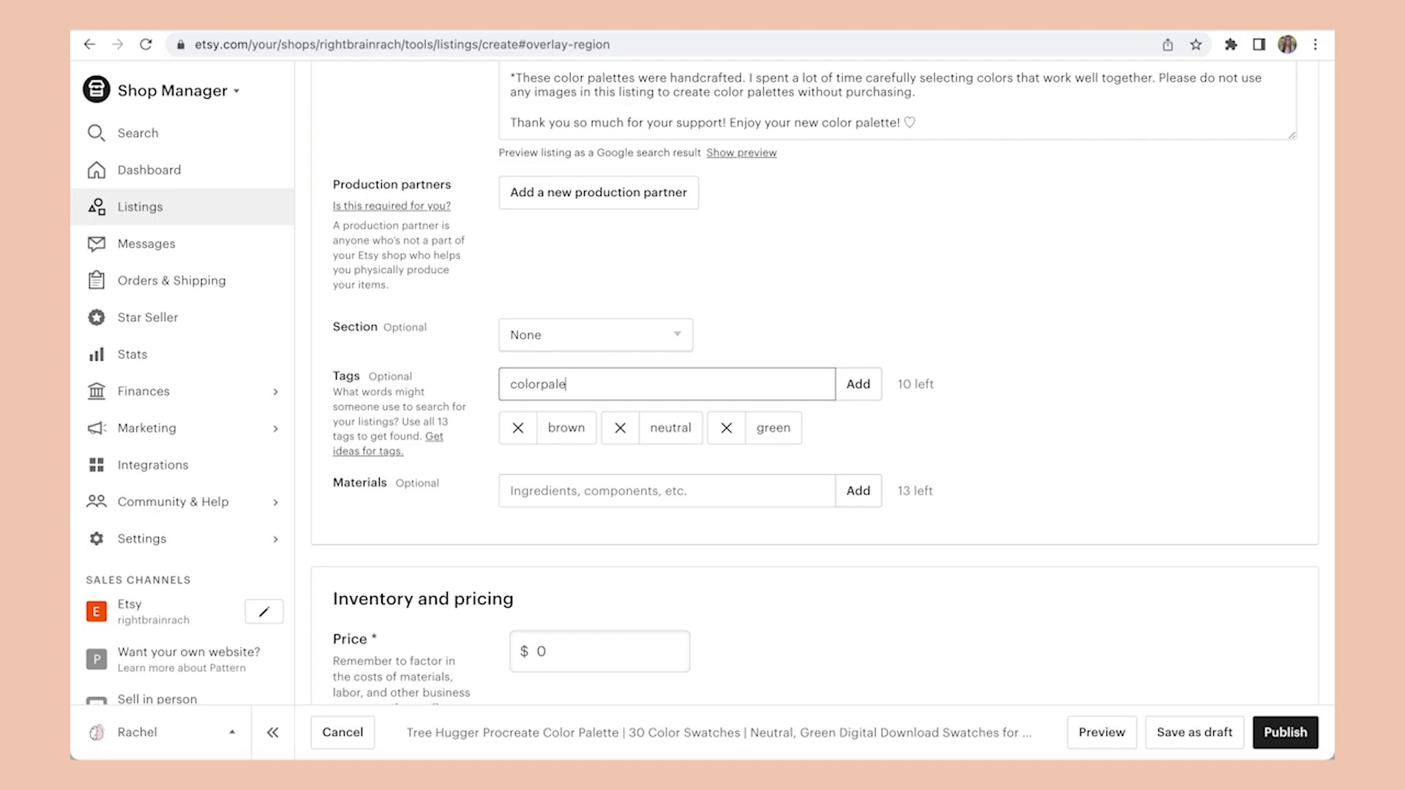
{"action": "type", "text": "tte"}
{"action": "key", "text": "Return"}
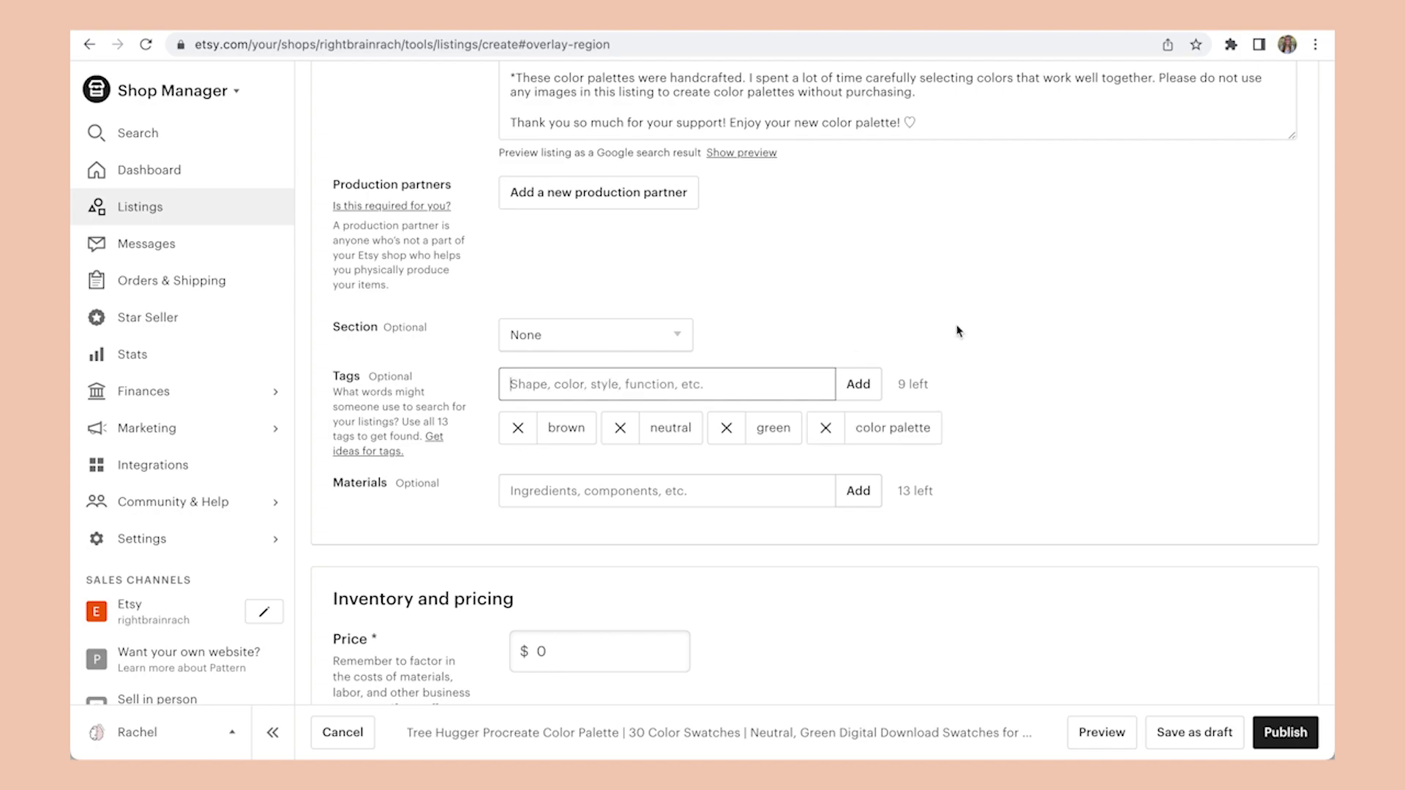
- Add the listing tags digital download, branding, graphic design, instagram, and color scheme
{"action": "type", "text": "digital download"}
{"action": "key", "text": "Return"}
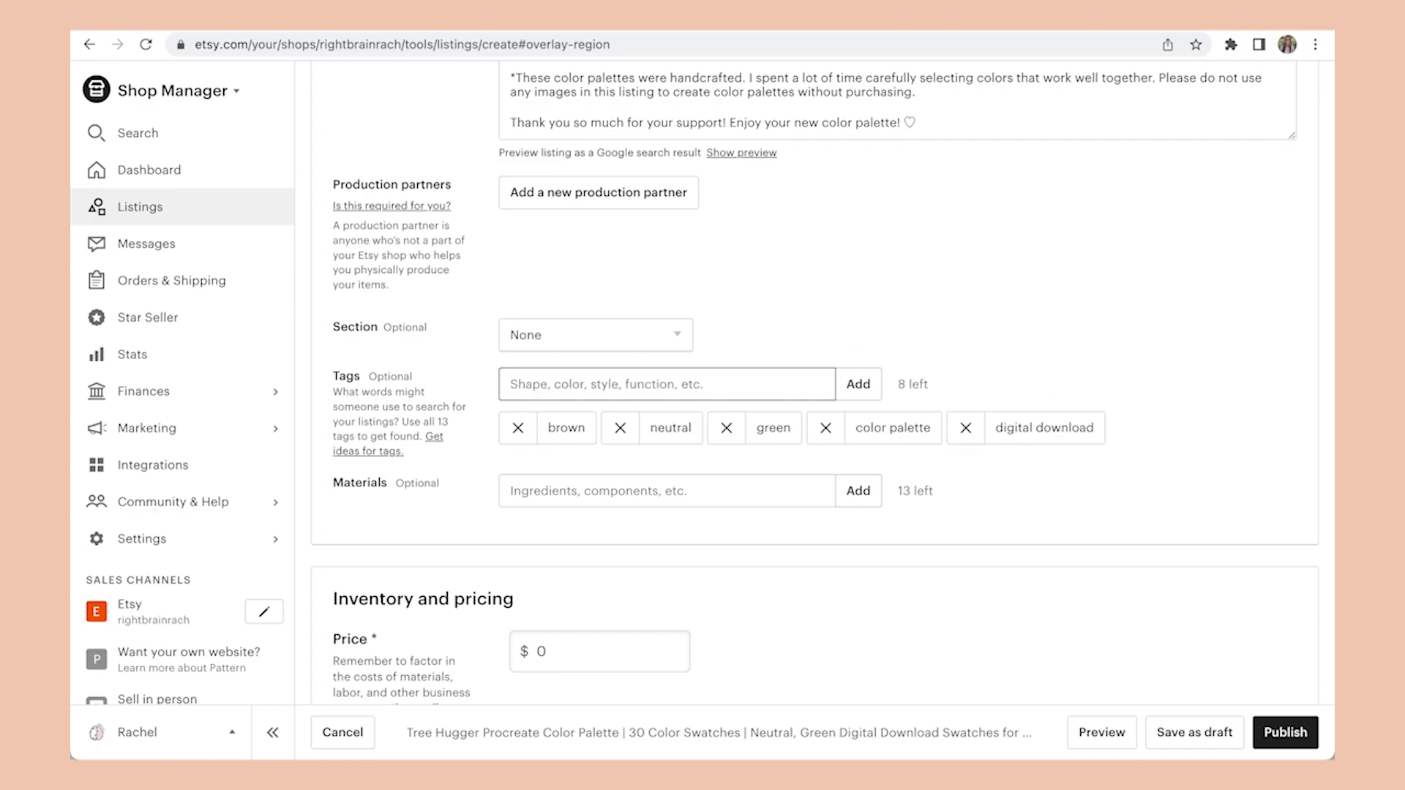
{"action": "type", "text": "branding"}
{"action": "key", "text": "Return"}
{"action": "type", "text": "graphic design"}
{"action": "key", "text": "Return"}
{"action": "type", "text": "instagram"}
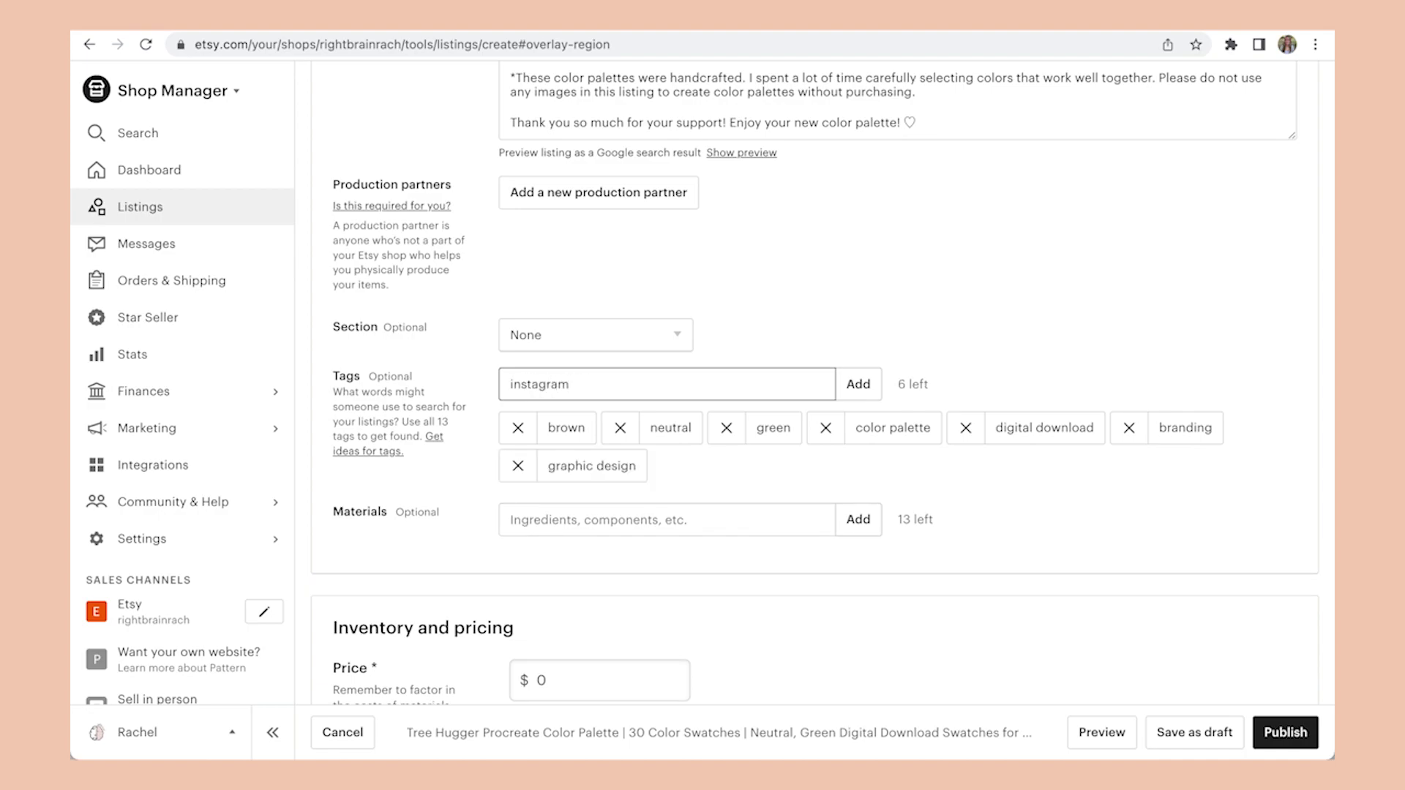
{"action": "key", "text": "Return"}
{"action": "type", "text": "color scheme"}
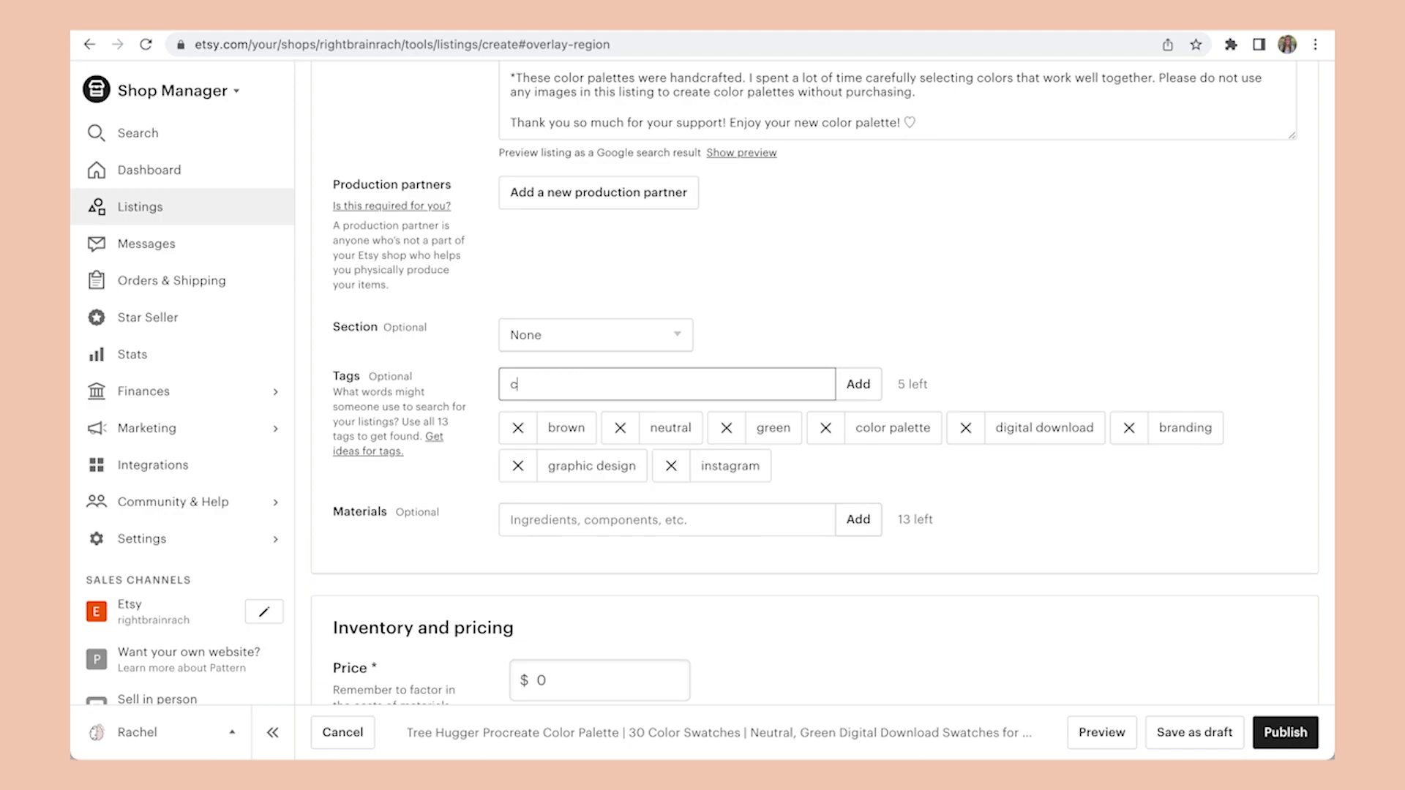
{"action": "key", "text": "Return"}
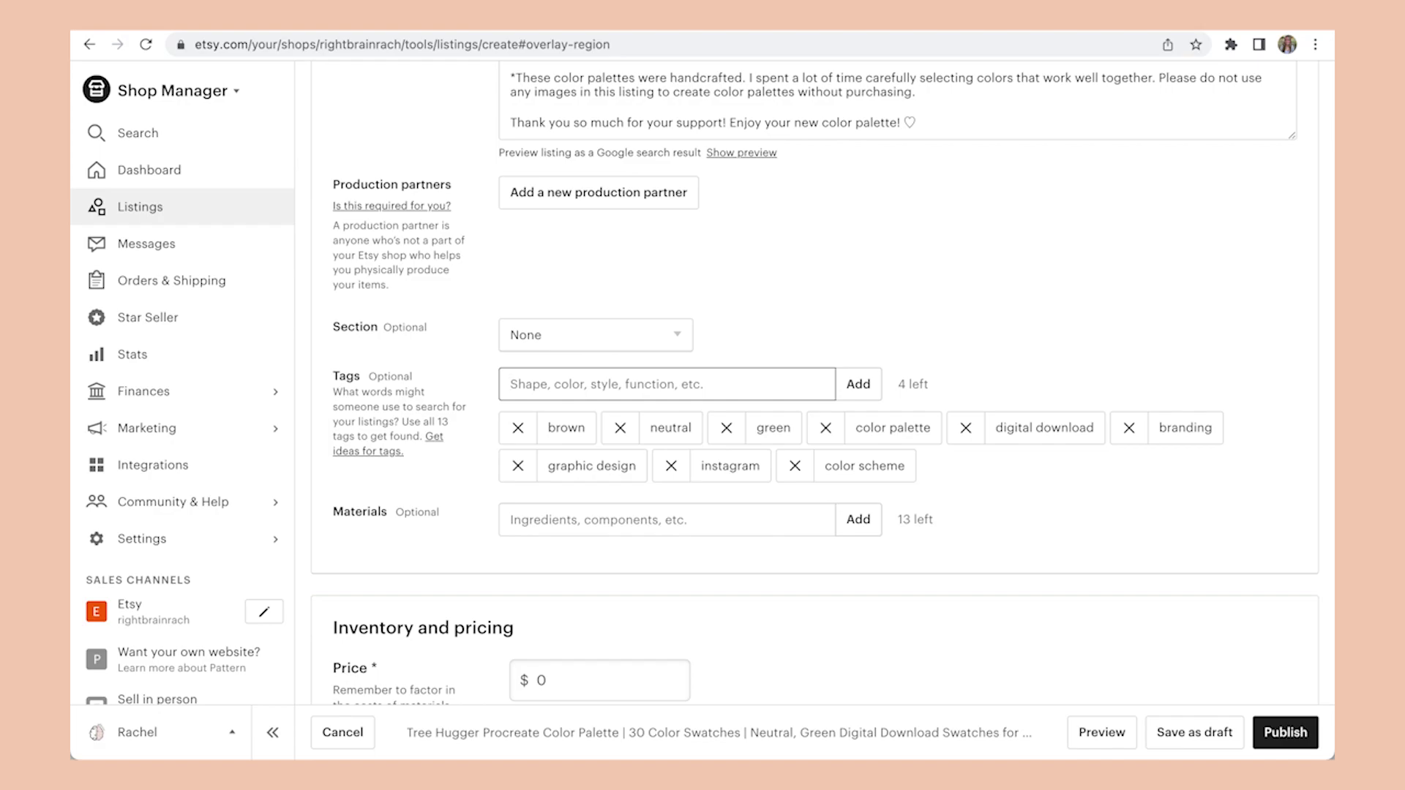
- Add the listing tags brand colors, nature, and earth
{"action": "type", "text": "brand colors"}
{"action": "key", "text": "Return"}
{"action": "type", "text": "nature"}
{"action": "key", "text": "Return"}
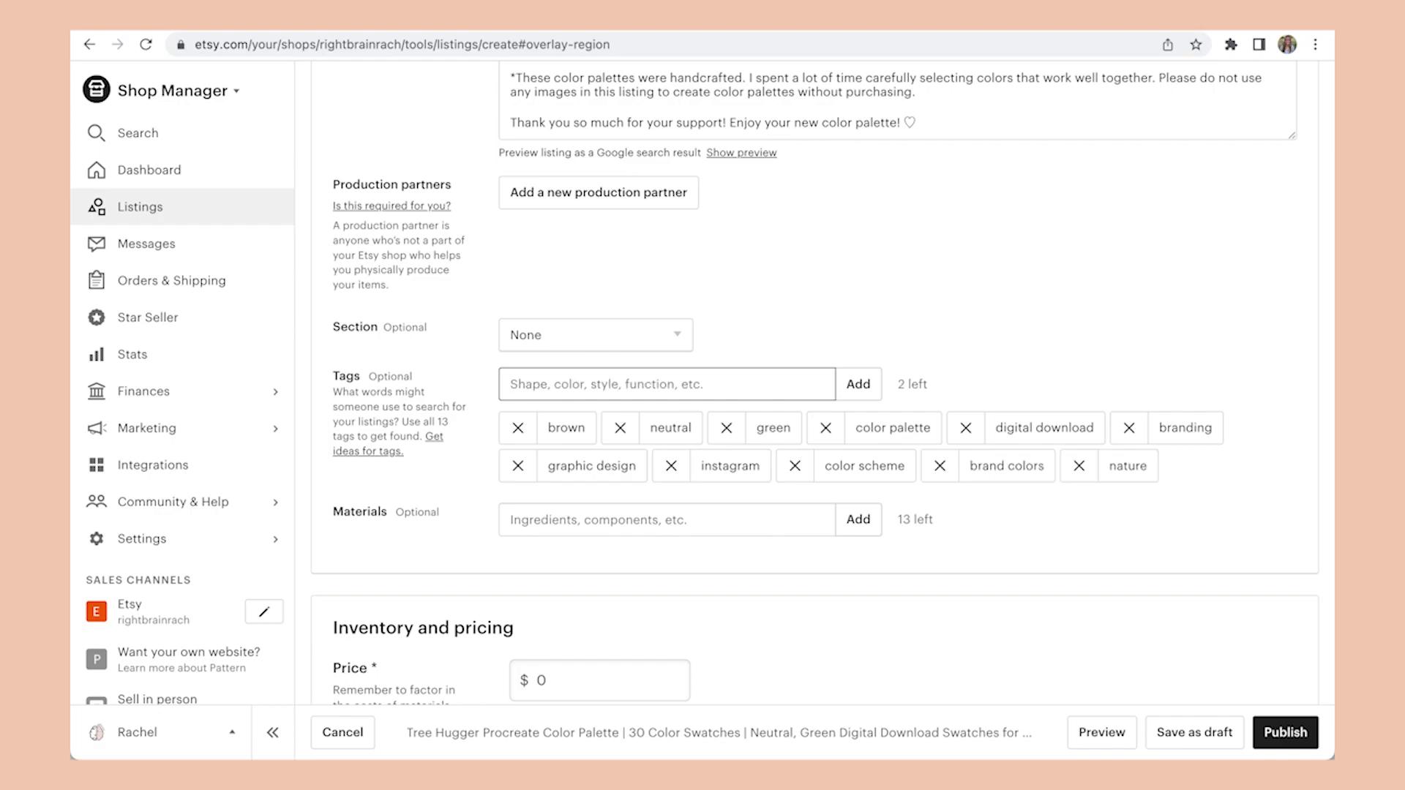
{"action": "type", "text": "earth"}
{"action": "key", "text": "Return"}
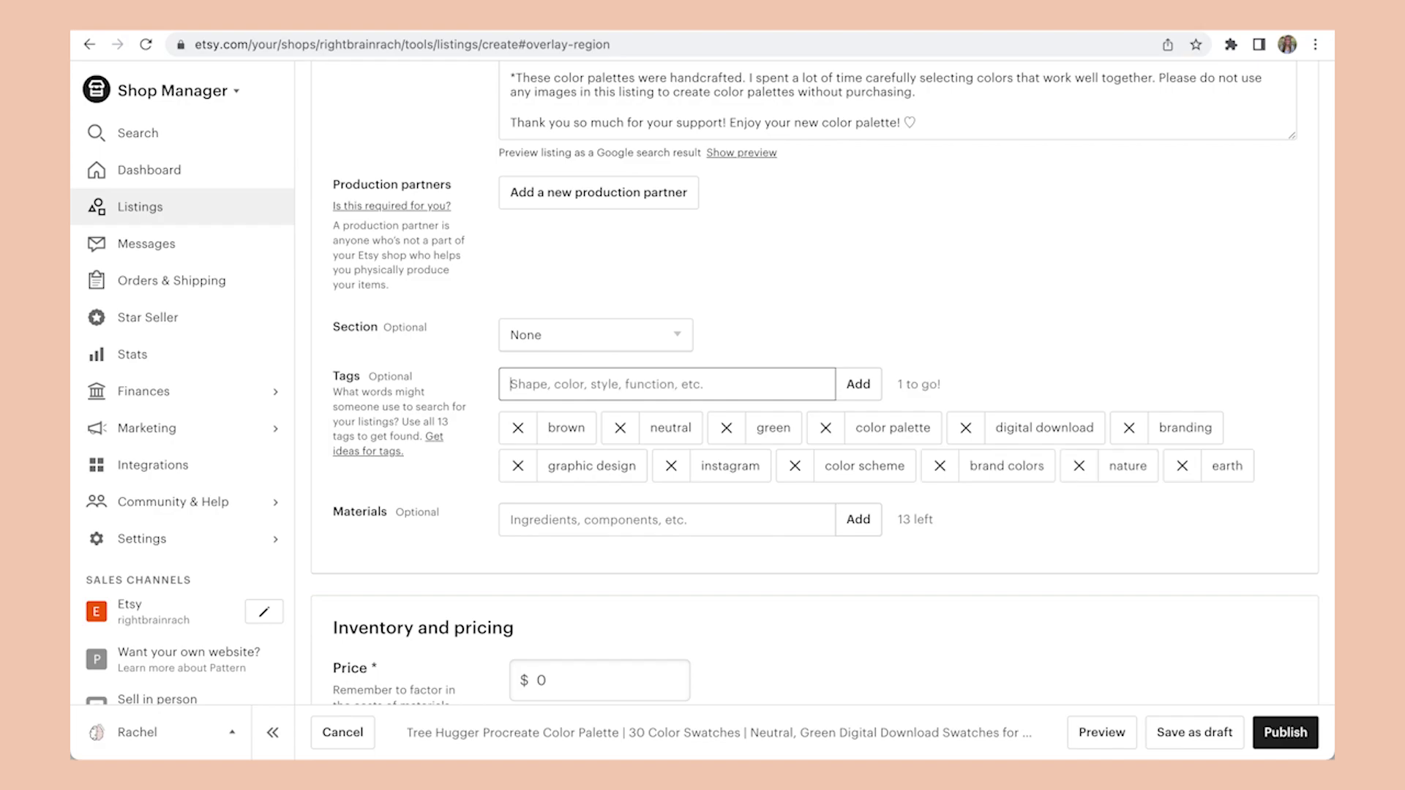
- Add the tag procreate and replace the tag earth with adobe
{"action": "type", "text": "procreate"}
{"action": "key", "text": "Return"}
{"action": "left_click", "coordinate": [1181, 466]}
{"action": "left_click", "coordinate": [595, 382]}
{"action": "type", "text": "ad"}
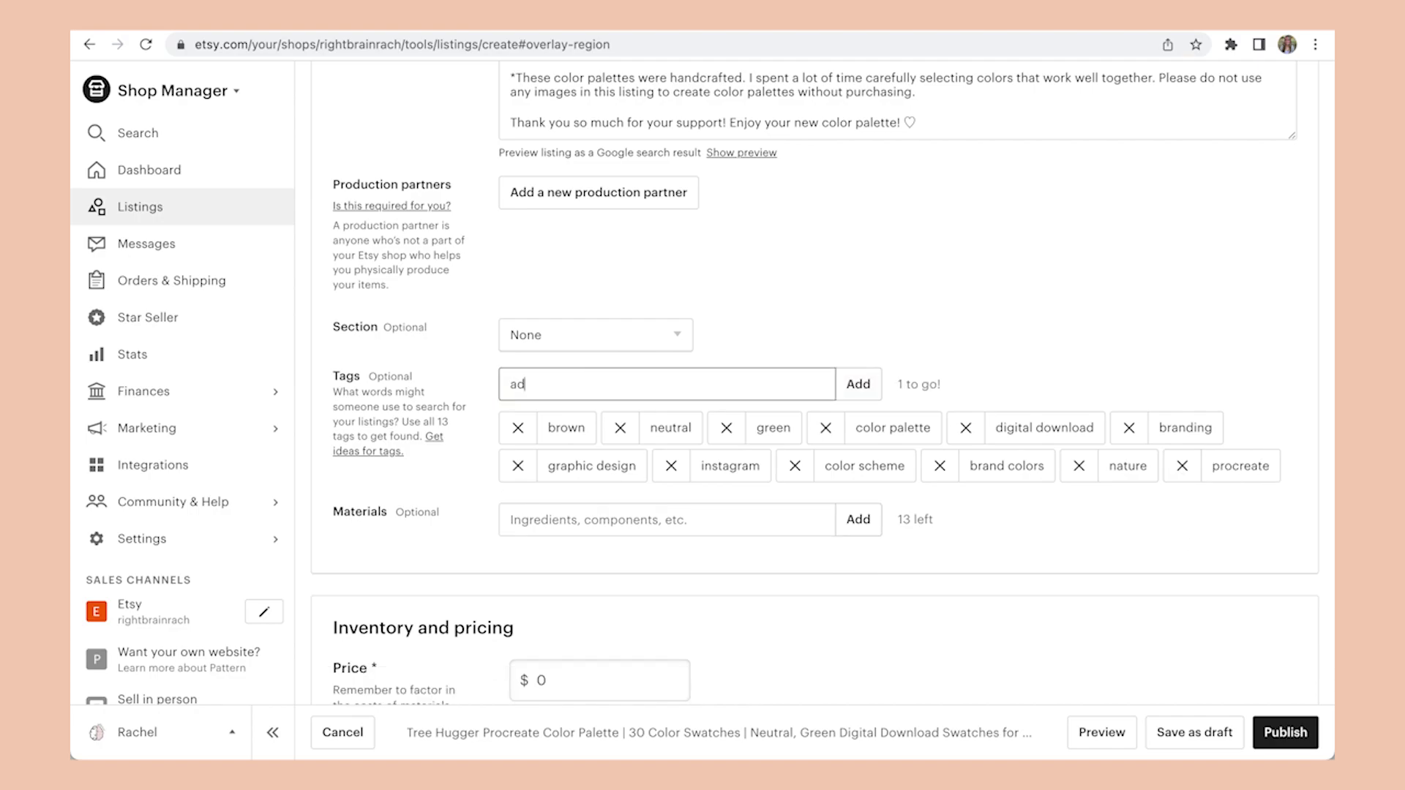
{"action": "type", "text": "obe"}
{"action": "key", "text": "Return"}
- Add digital as the listing's material
{"action": "scroll", "coordinate": [822, 527], "scroll_direction": "down", "scroll_amount": 4}
{"action": "left_click", "coordinate": [752, 296]}
{"action": "type", "text": "dig"}
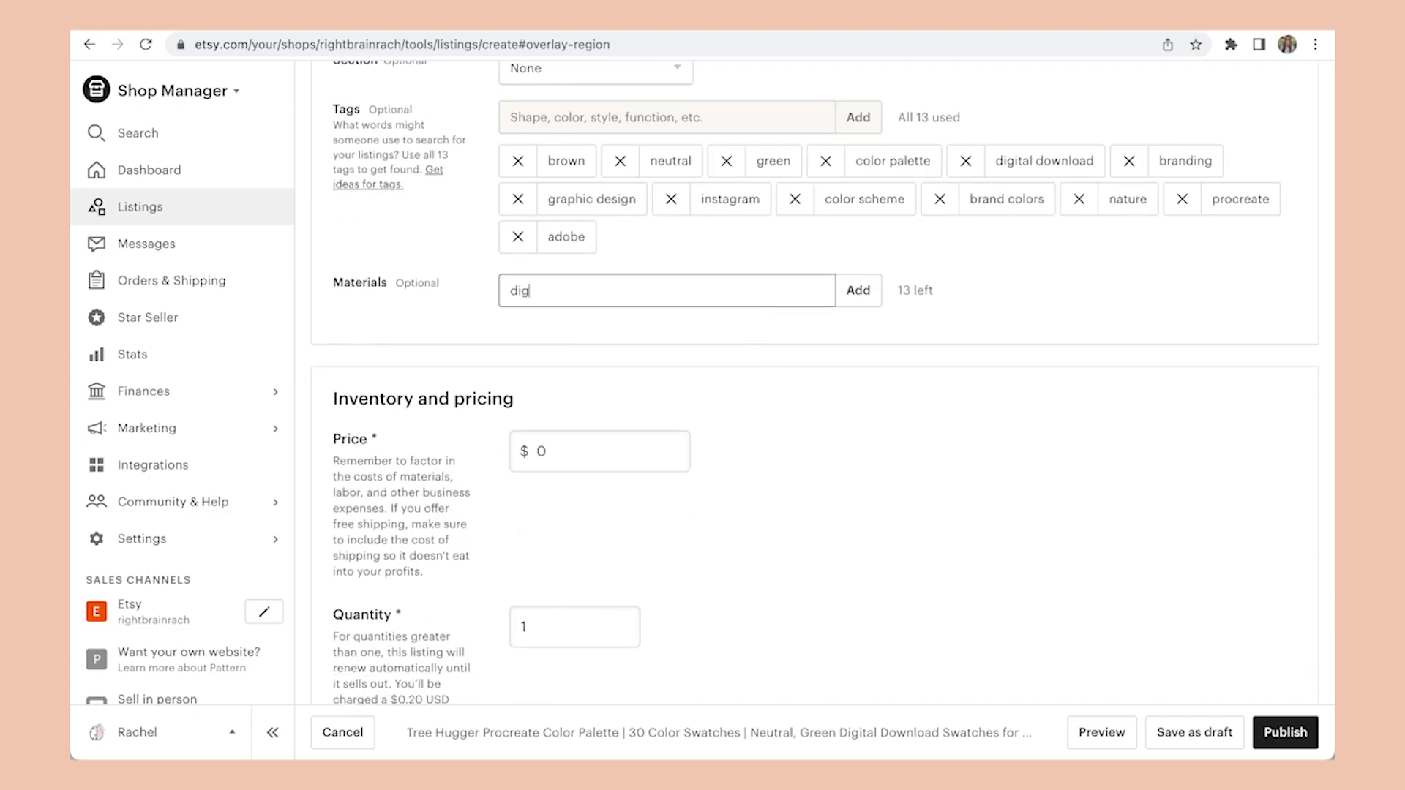
{"action": "type", "text": "ital"}
{"action": "key", "text": "Return"}
- Consult the comparable 1970s shag rug palette listing, and set the new listing's price to $3 and its quantity to 999
{"action": "scroll", "coordinate": [765, 549], "scroll_direction": "down", "scroll_amount": 3}
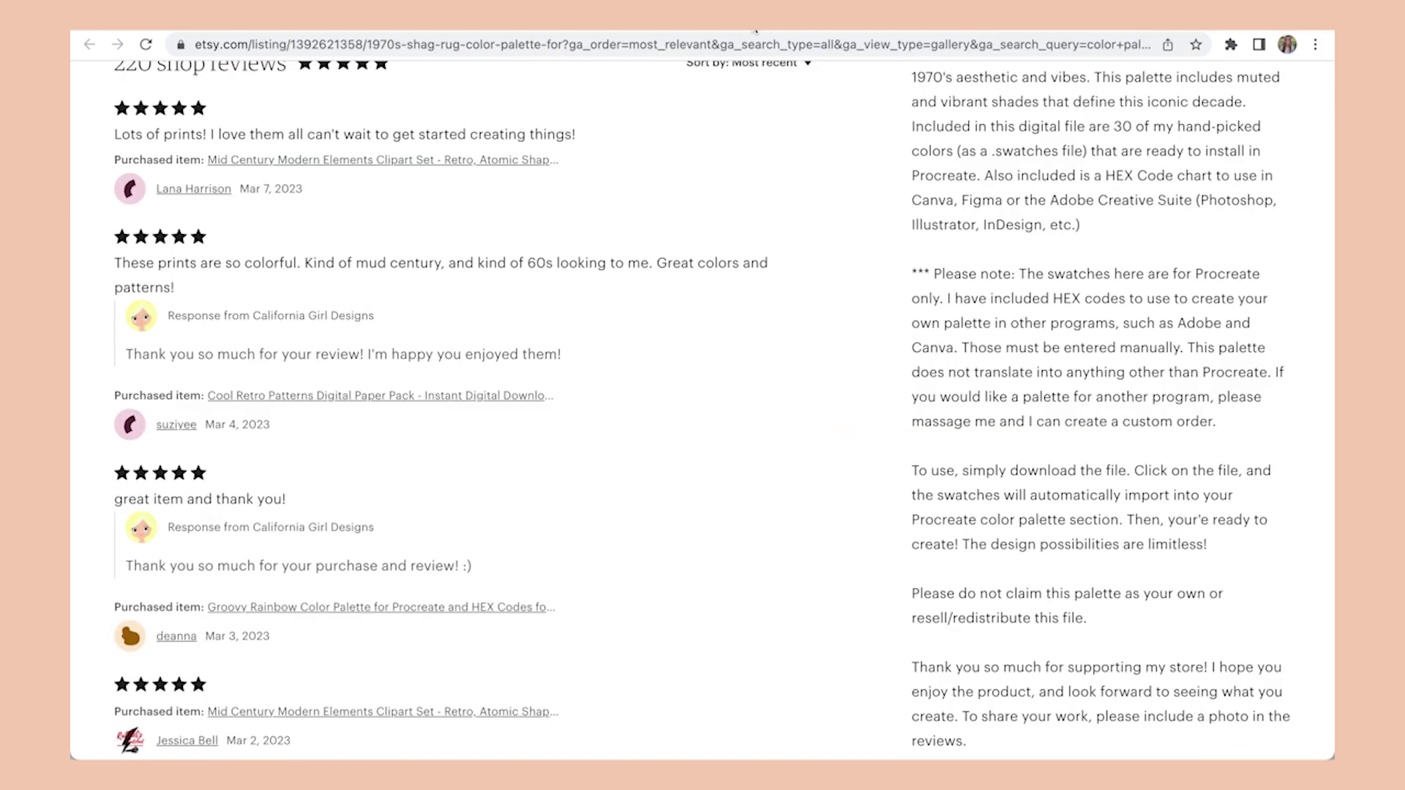
{"action": "scroll", "coordinate": [1095, 119], "scroll_direction": "up", "scroll_amount": 10}
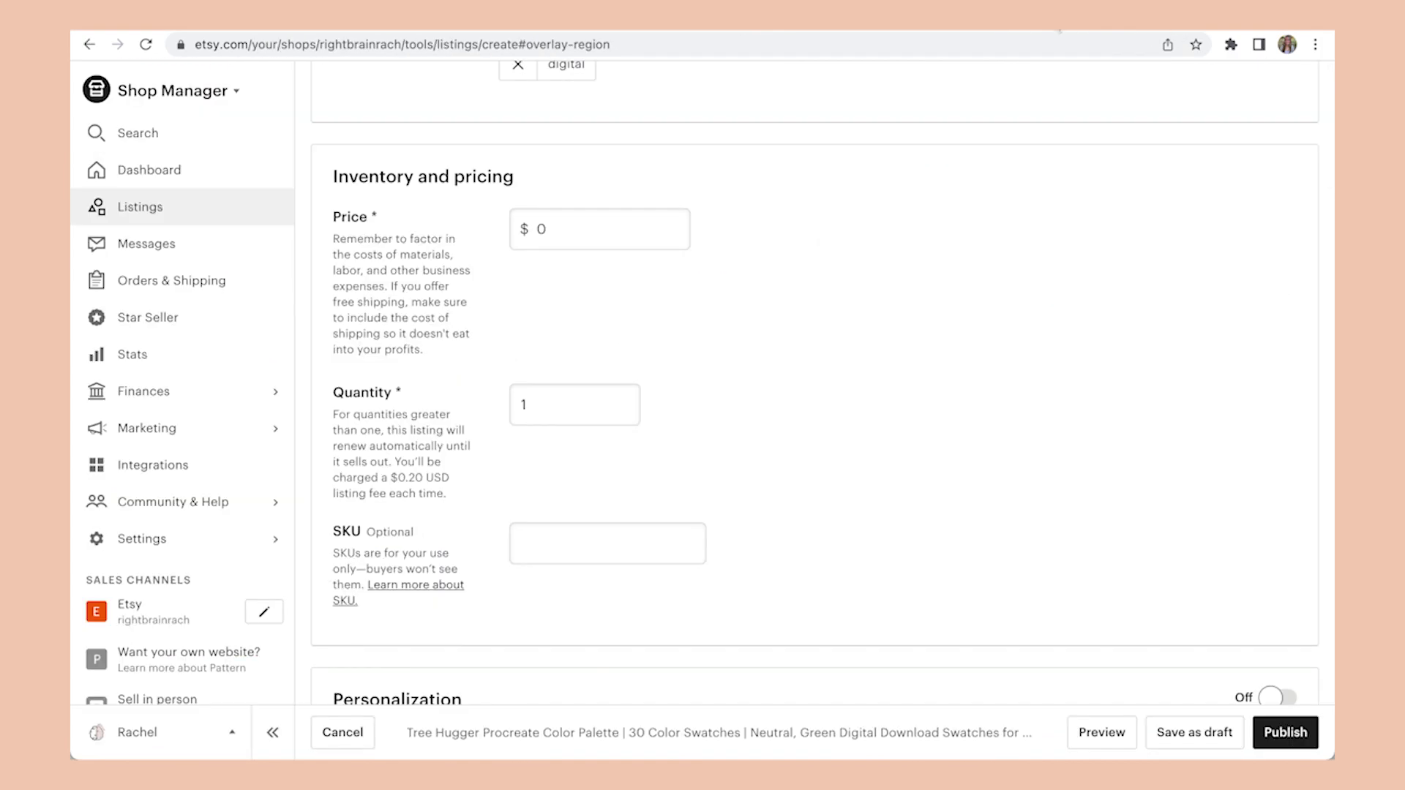
{"action": "left_click", "coordinate": [605, 226]}
{"action": "type", "text": "3"}
{"action": "key", "text": "Tab"}
{"action": "left_click", "coordinate": [468, 466]}
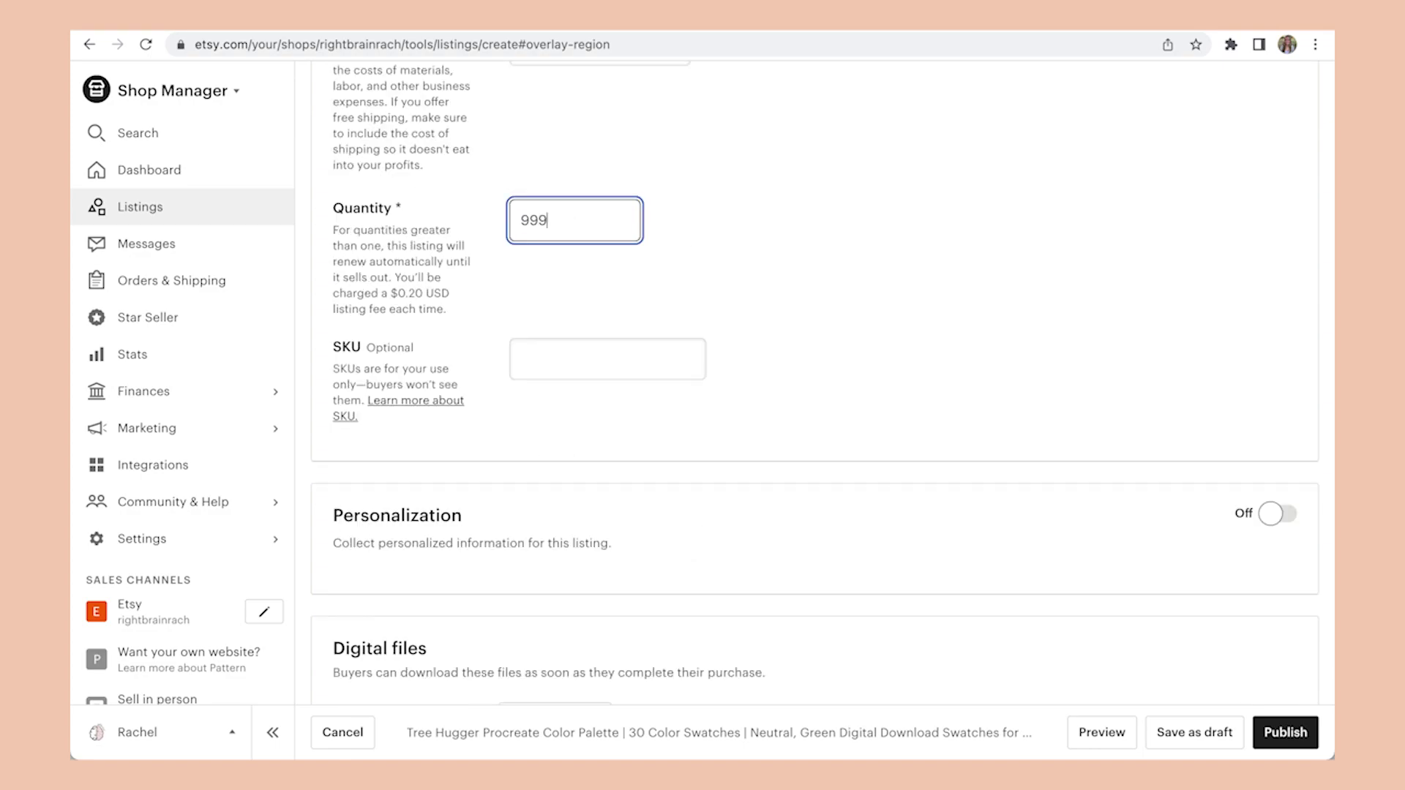
- Upload TreeHugger.zip as the listing's digital file and save the listing as a draft
{"action": "scroll", "coordinate": [699, 267], "scroll_direction": "down", "scroll_amount": 3}
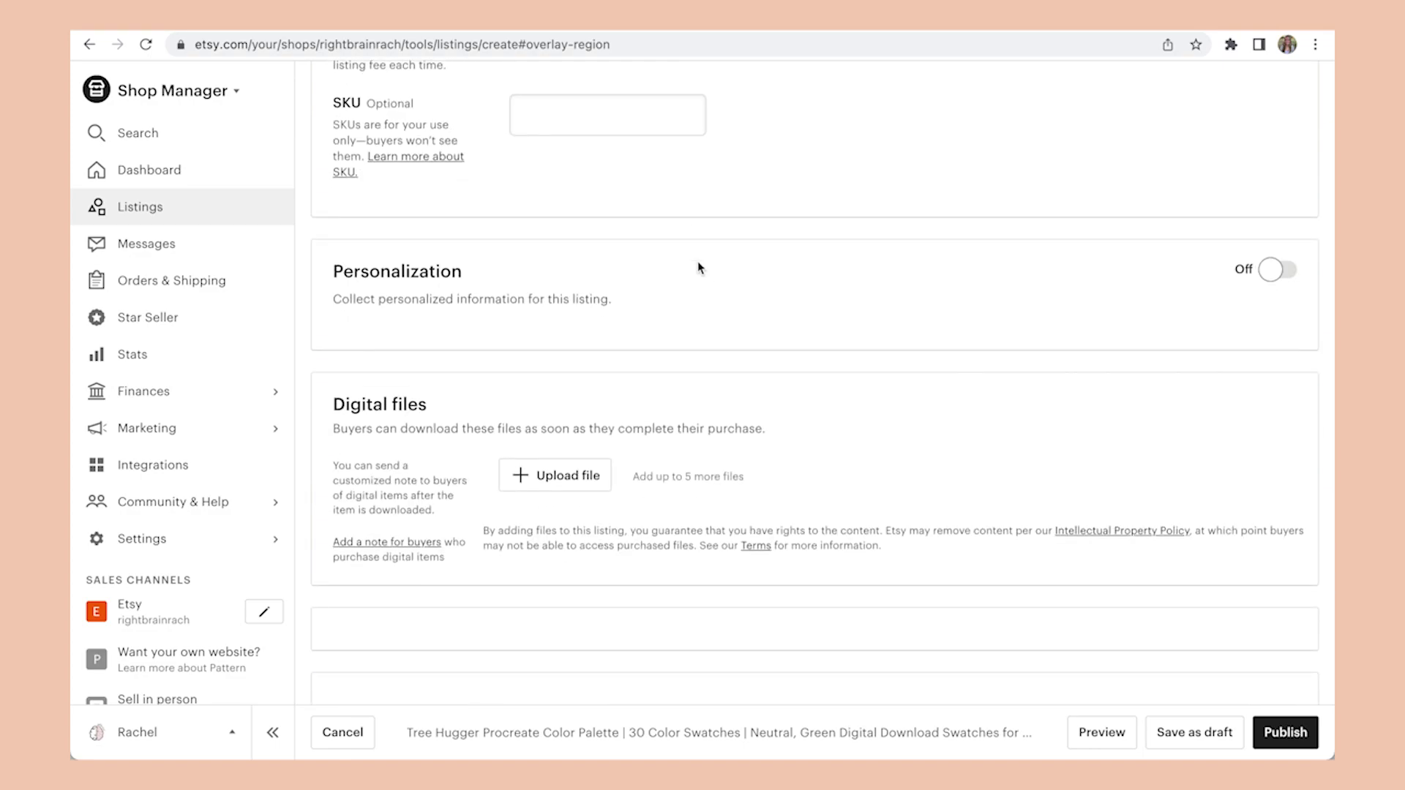
{"action": "scroll", "coordinate": [698, 268], "scroll_direction": "down", "scroll_amount": 2}
{"action": "left_click", "coordinate": [564, 340]}
{"action": "left_click", "coordinate": [582, 384]}
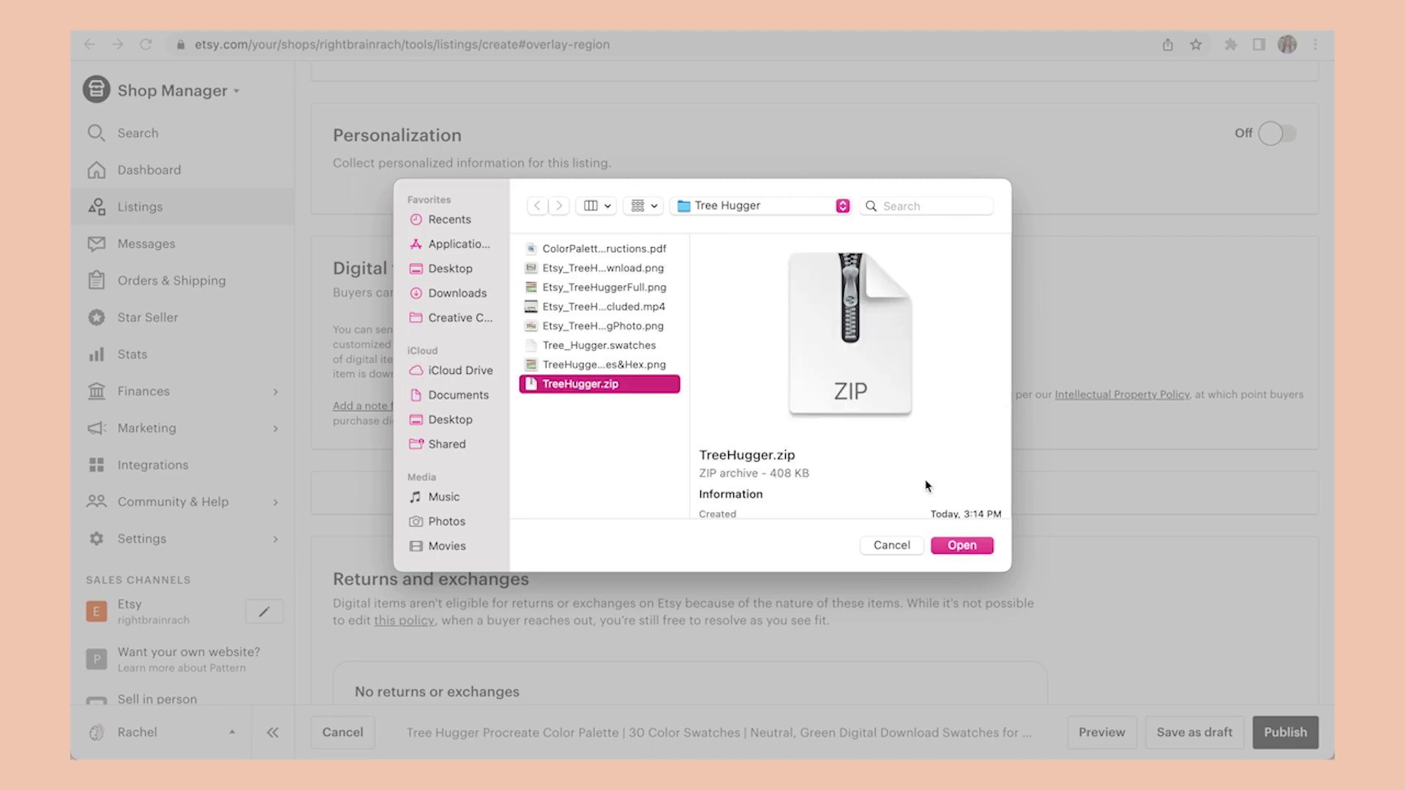
{"action": "left_click", "coordinate": [961, 545]}
{"action": "scroll", "coordinate": [721, 467], "scroll_direction": "down", "scroll_amount": 6}
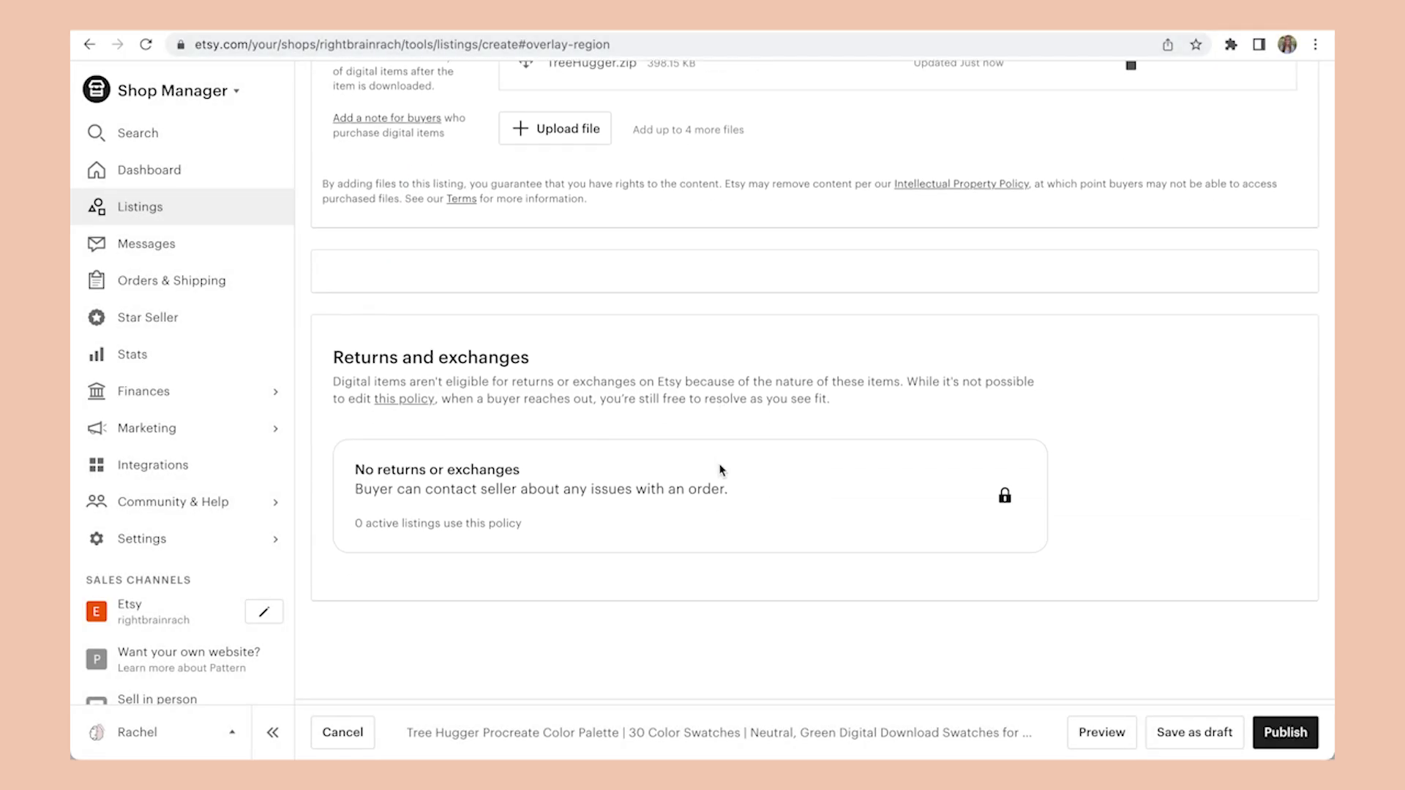
{"action": "scroll", "coordinate": [721, 470], "scroll_direction": "up", "scroll_amount": 3}
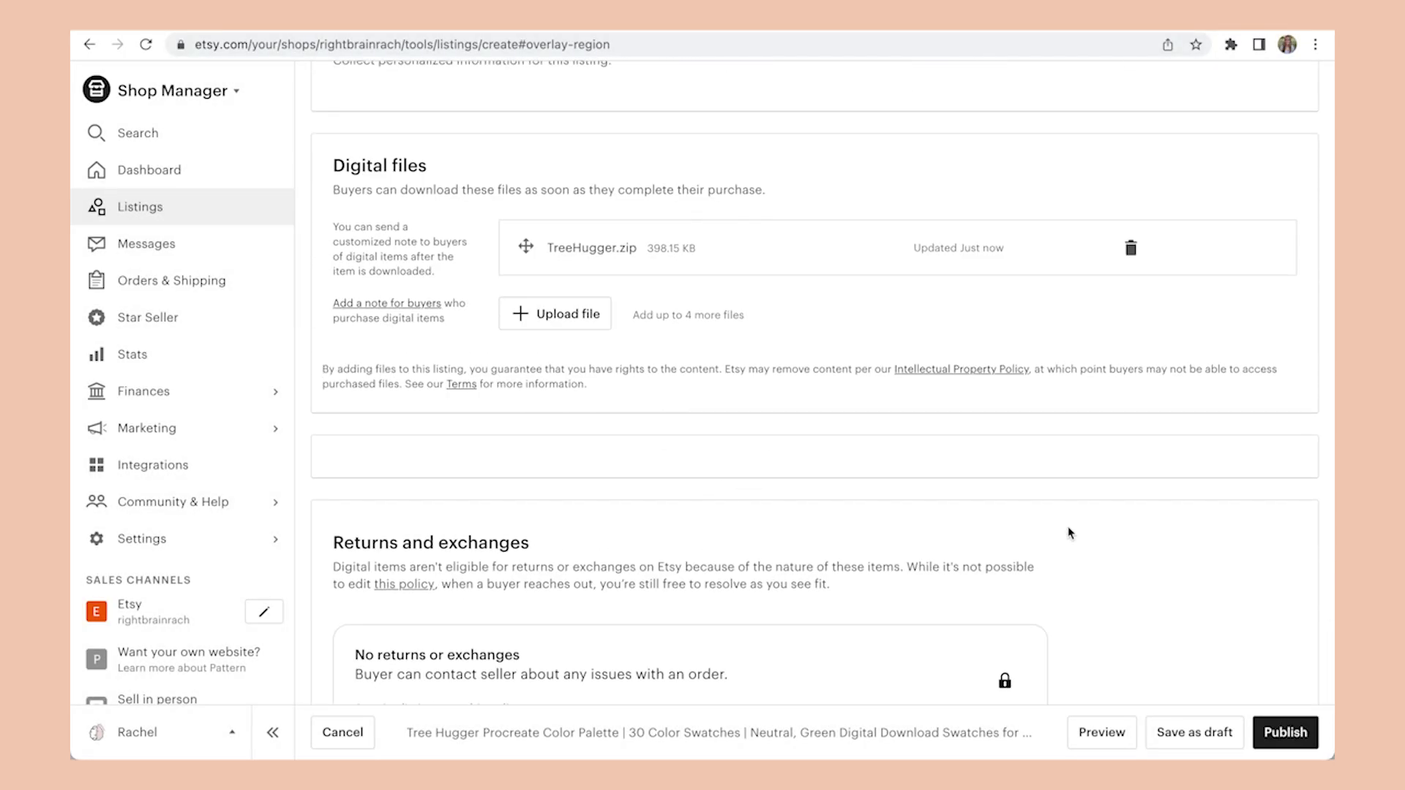
{"action": "left_click", "coordinate": [1182, 735]}
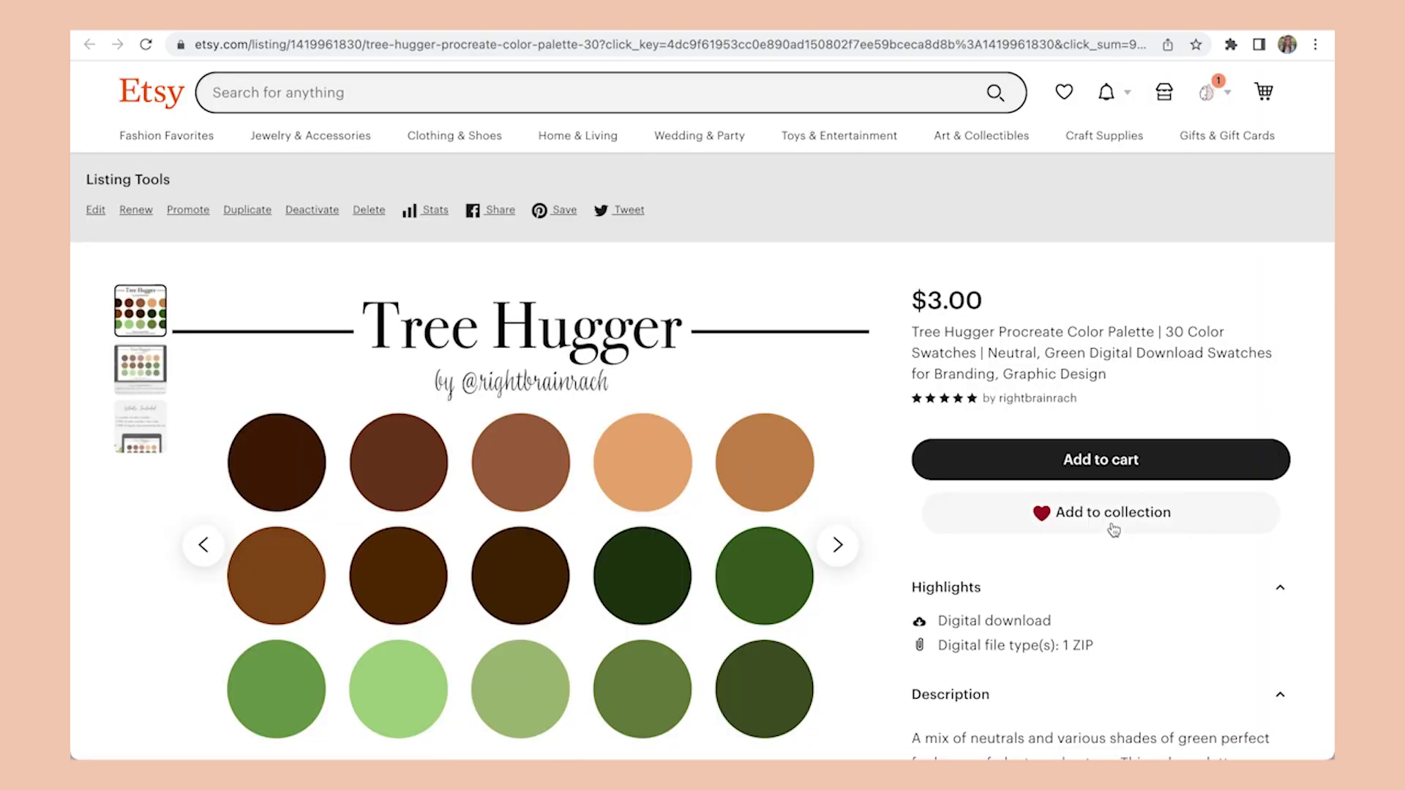
- Look through the photos on the published Tree Hugger listing page
{"action": "scroll", "coordinate": [1113, 529], "scroll_direction": "down", "scroll_amount": 1}
{"action": "scroll", "coordinate": [887, 442], "scroll_direction": "down", "scroll_amount": 1}
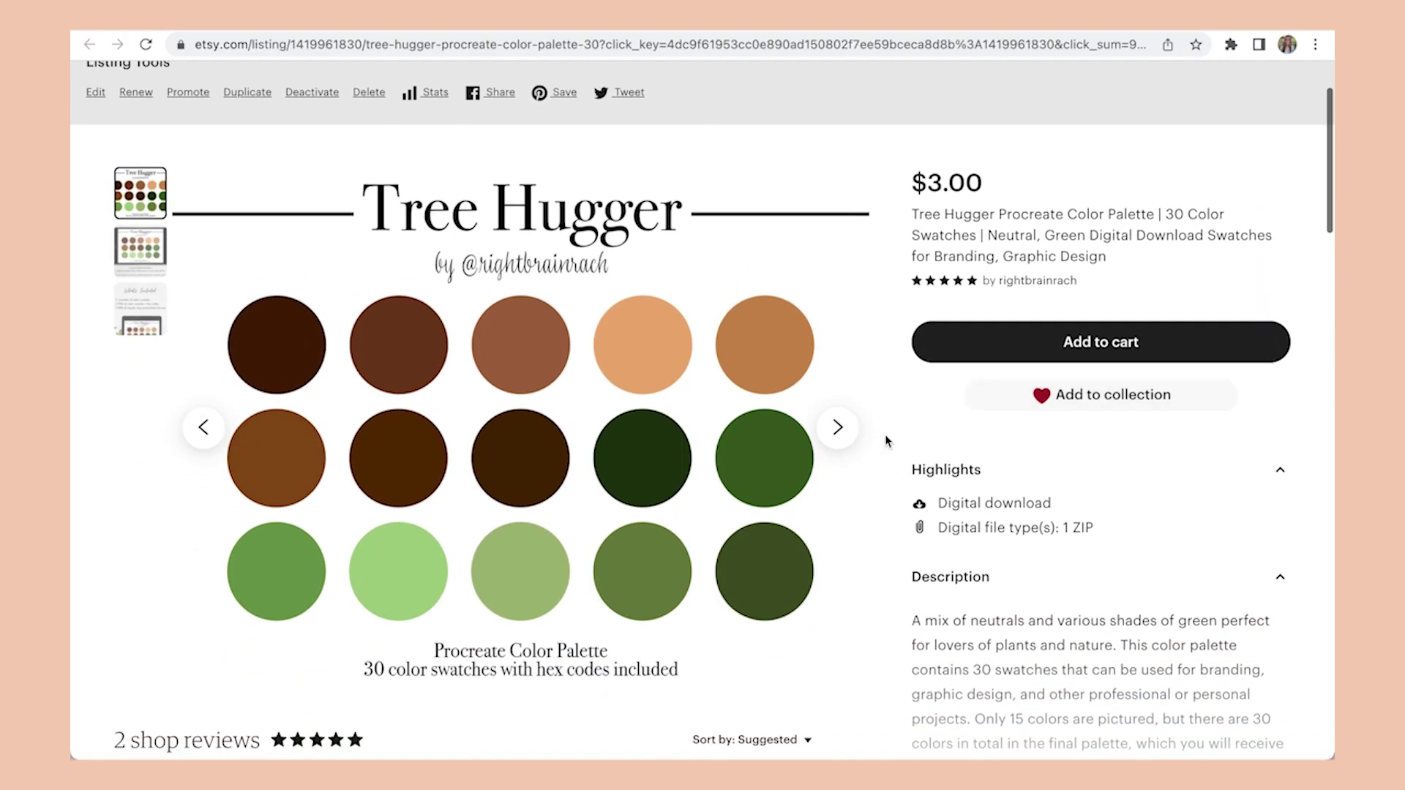
{"action": "left_click", "coordinate": [835, 444]}
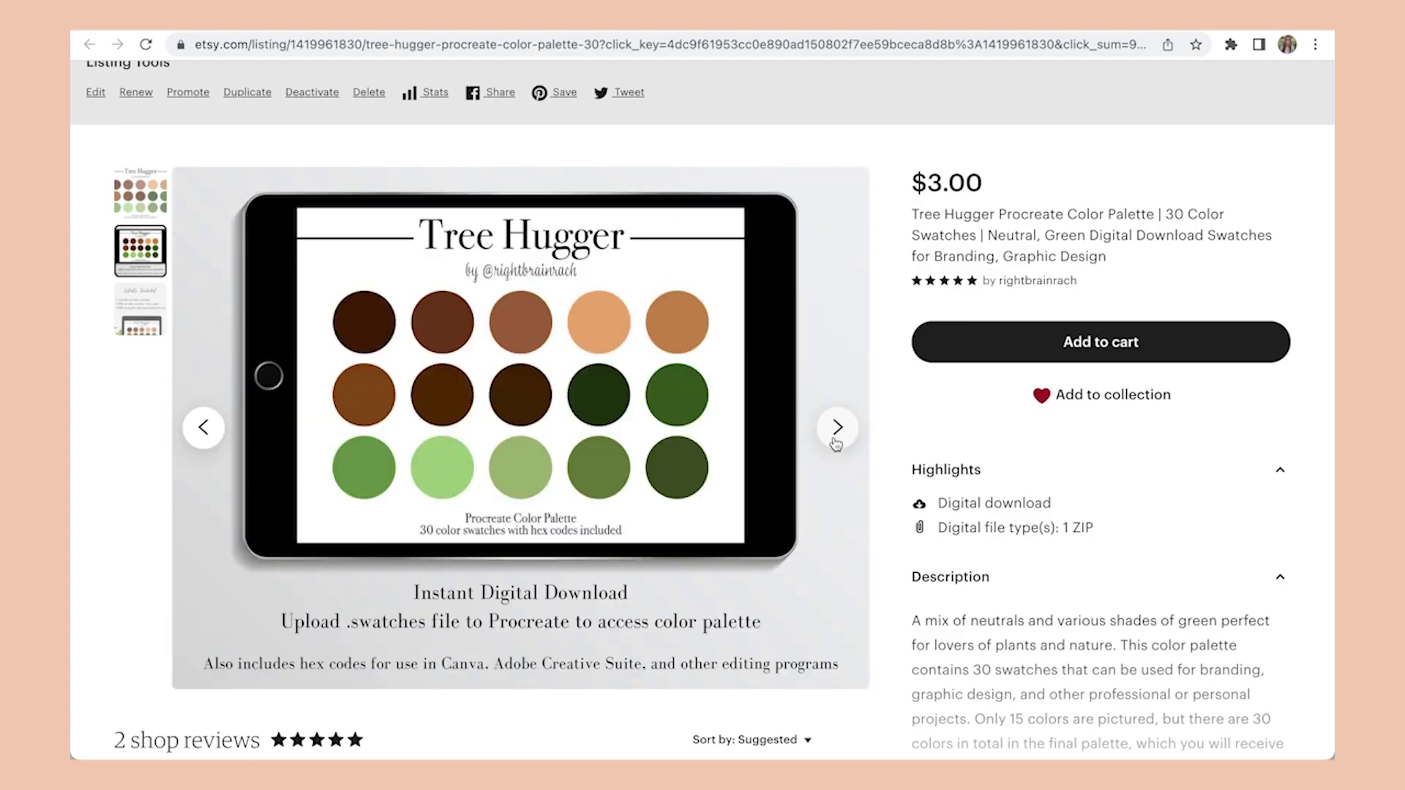
{"action": "left_click", "coordinate": [836, 444]}
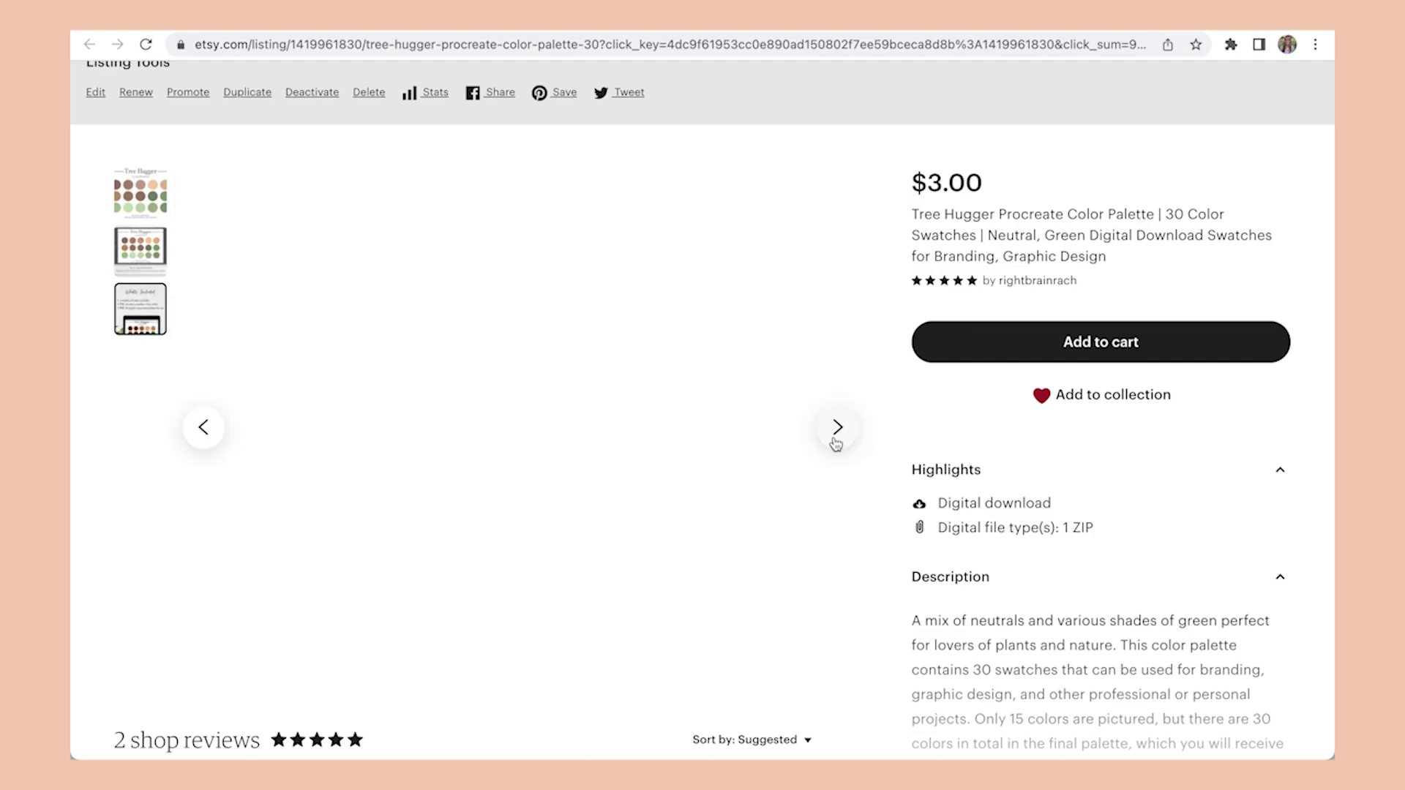
- Expand the Tree Hugger listing's full description and read it through to the end
{"action": "scroll", "coordinate": [1019, 556], "scroll_direction": "down", "scroll_amount": 3}
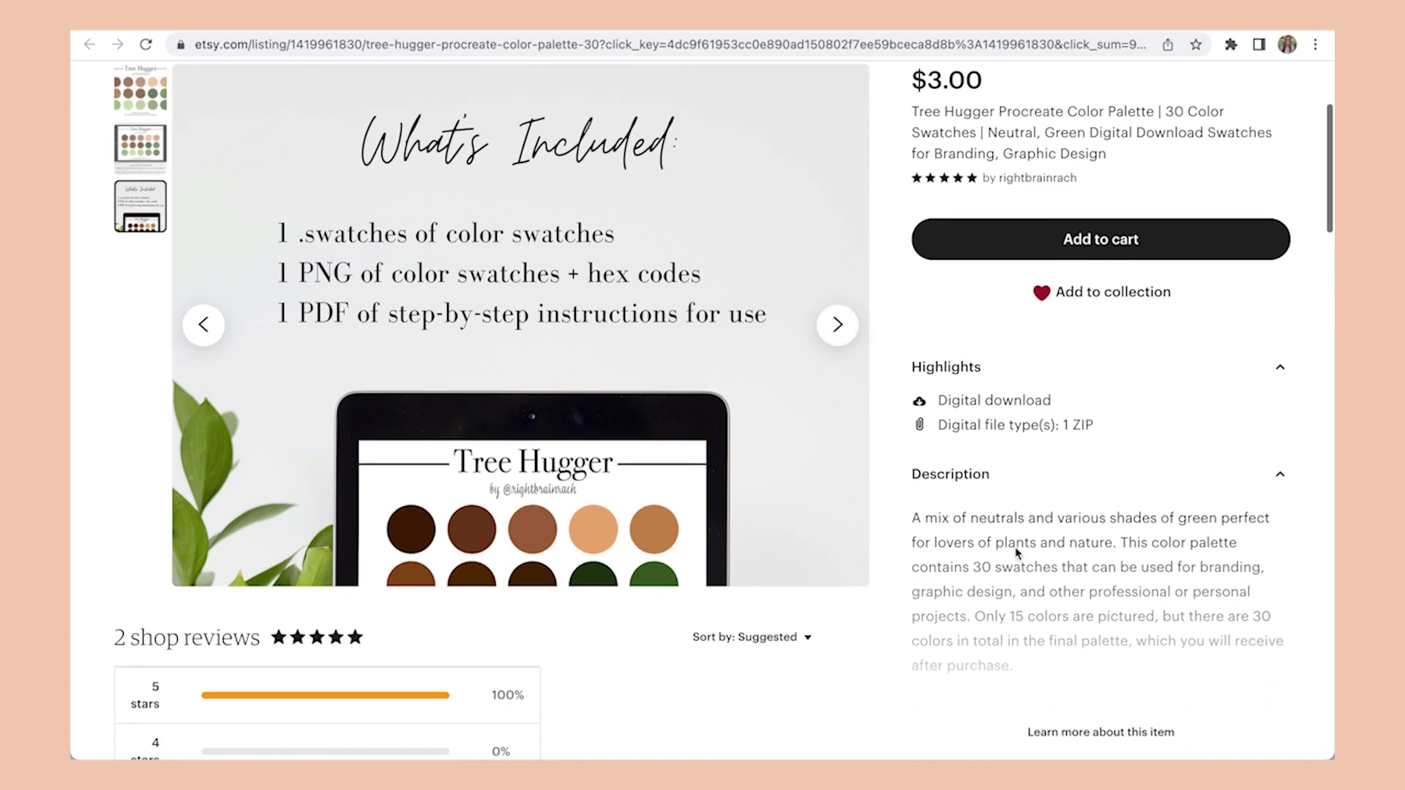
{"action": "left_click", "coordinate": [1061, 583]}
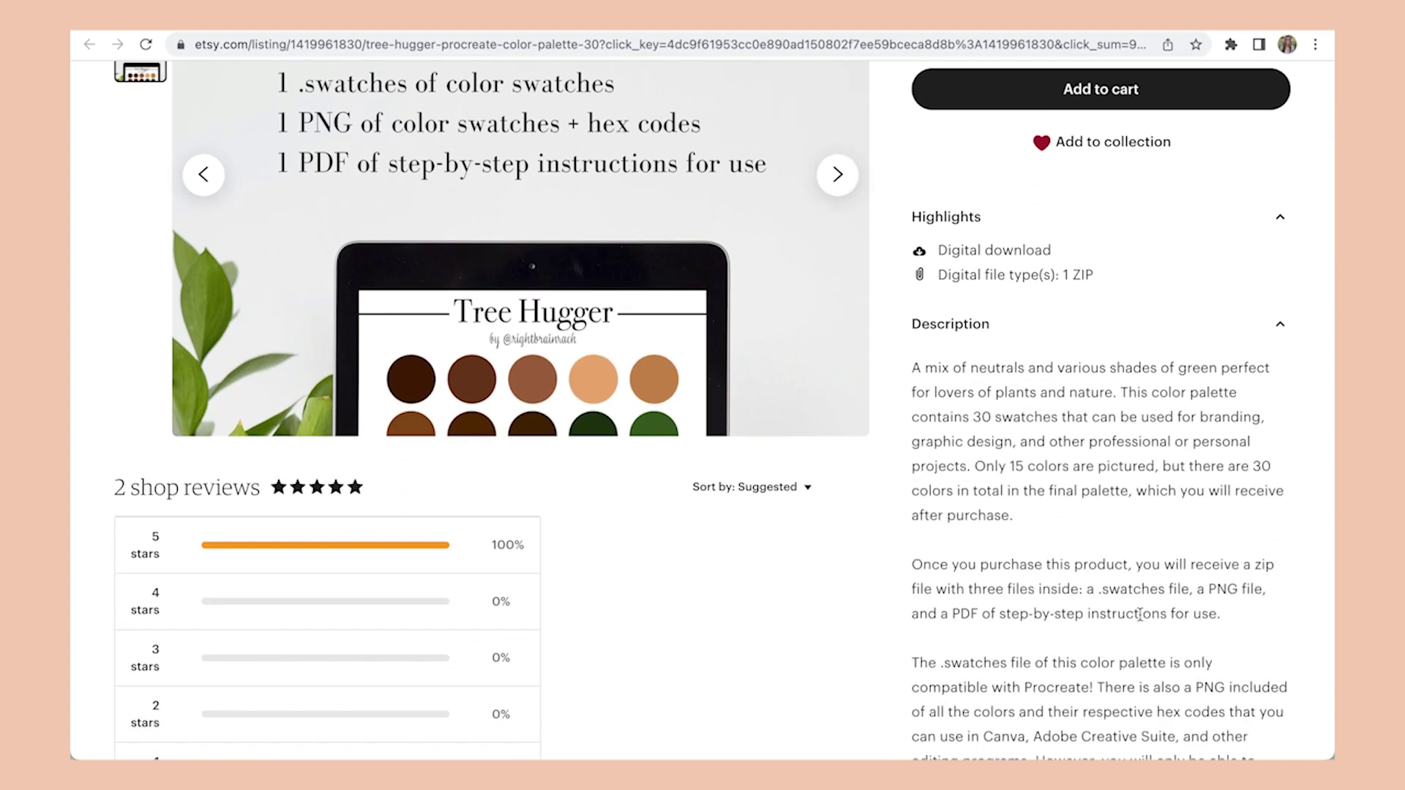
{"action": "scroll", "coordinate": [1140, 619], "scroll_direction": "down", "scroll_amount": 3}
{"action": "scroll", "coordinate": [1140, 620], "scroll_direction": "down", "scroll_amount": 8}
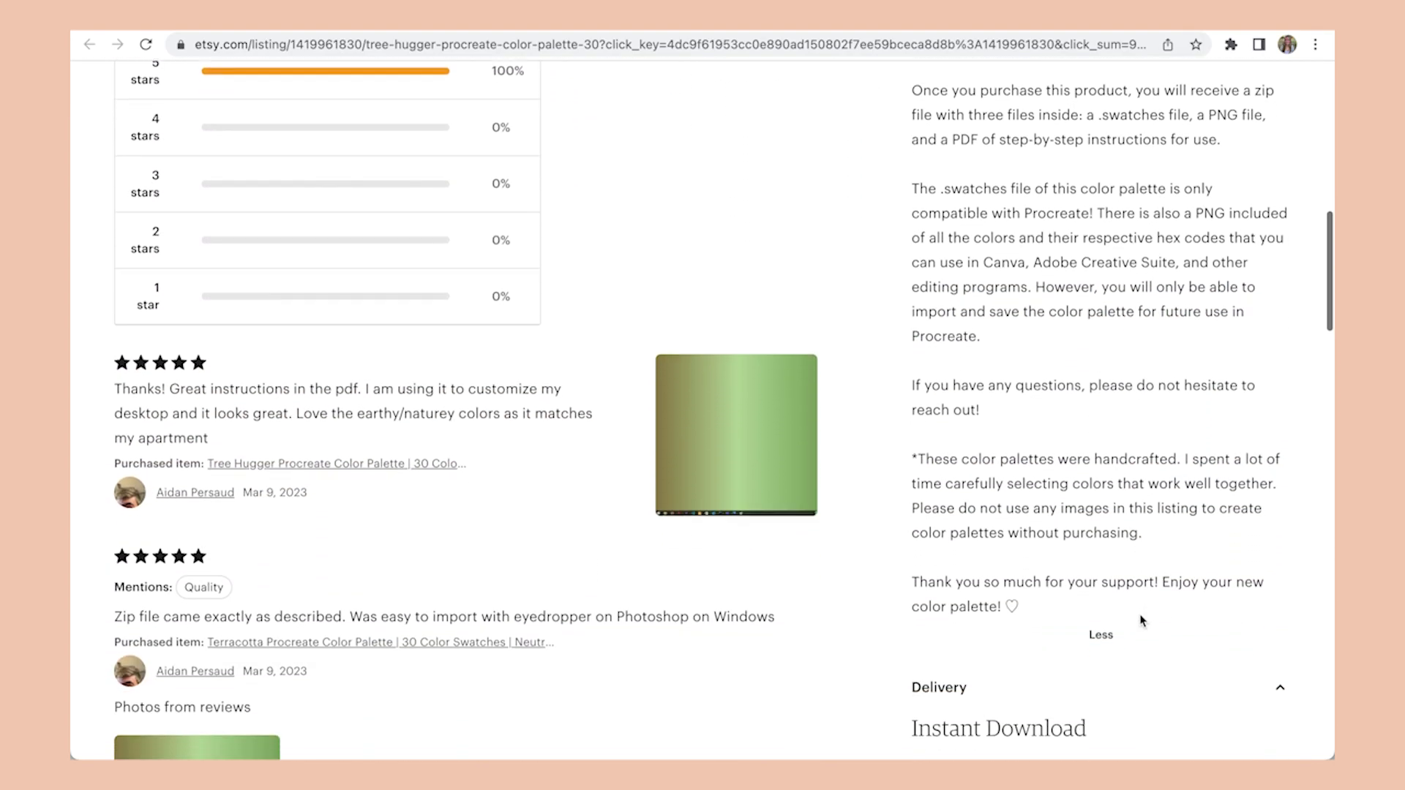
- Open the rightbrainrach shop page and view the items in its Color Palettes section
{"action": "scroll", "coordinate": [1141, 620], "scroll_direction": "down", "scroll_amount": 3}
{"action": "left_click", "coordinate": [1079, 555]}
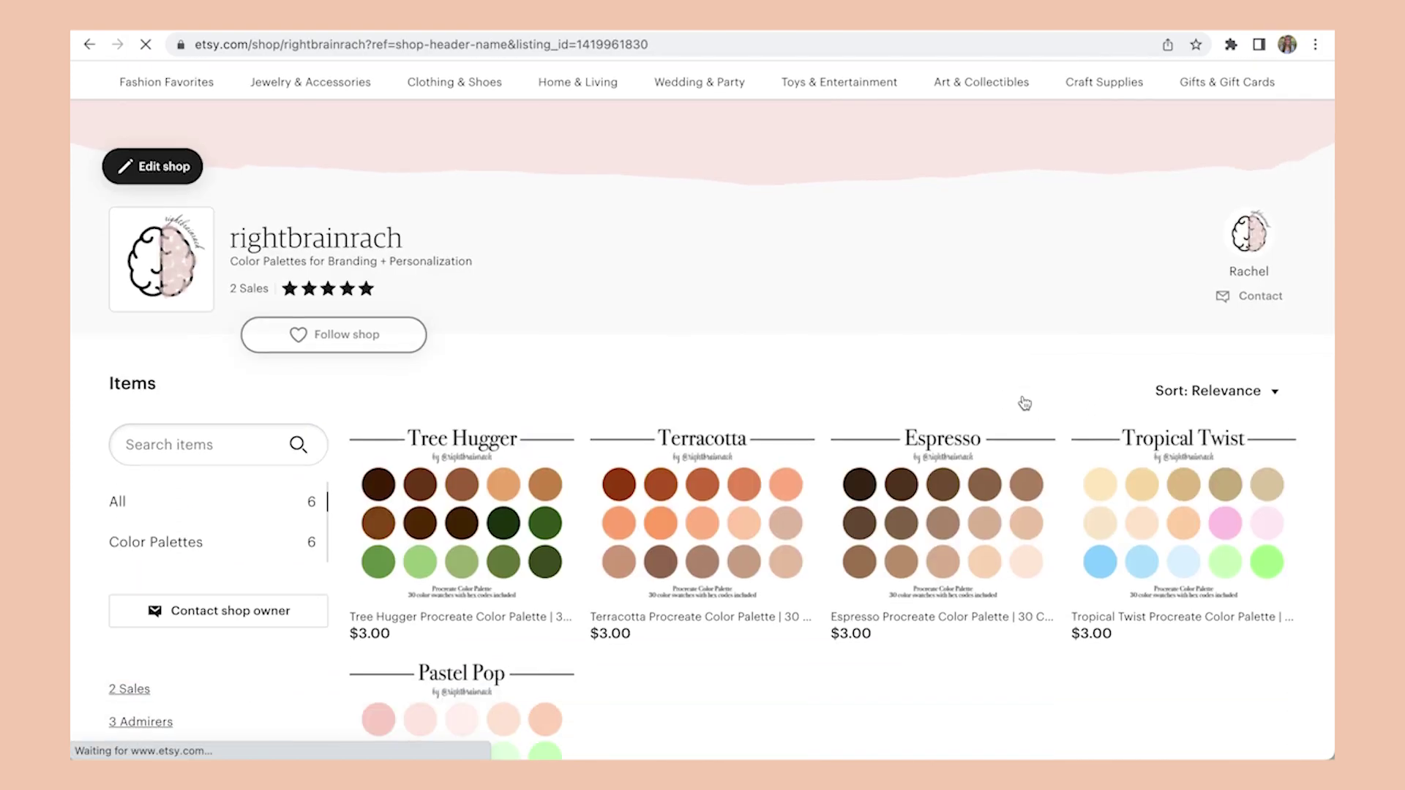
{"action": "scroll", "coordinate": [1024, 402], "scroll_direction": "down", "scroll_amount": 3}
{"action": "left_click", "coordinate": [253, 328]}
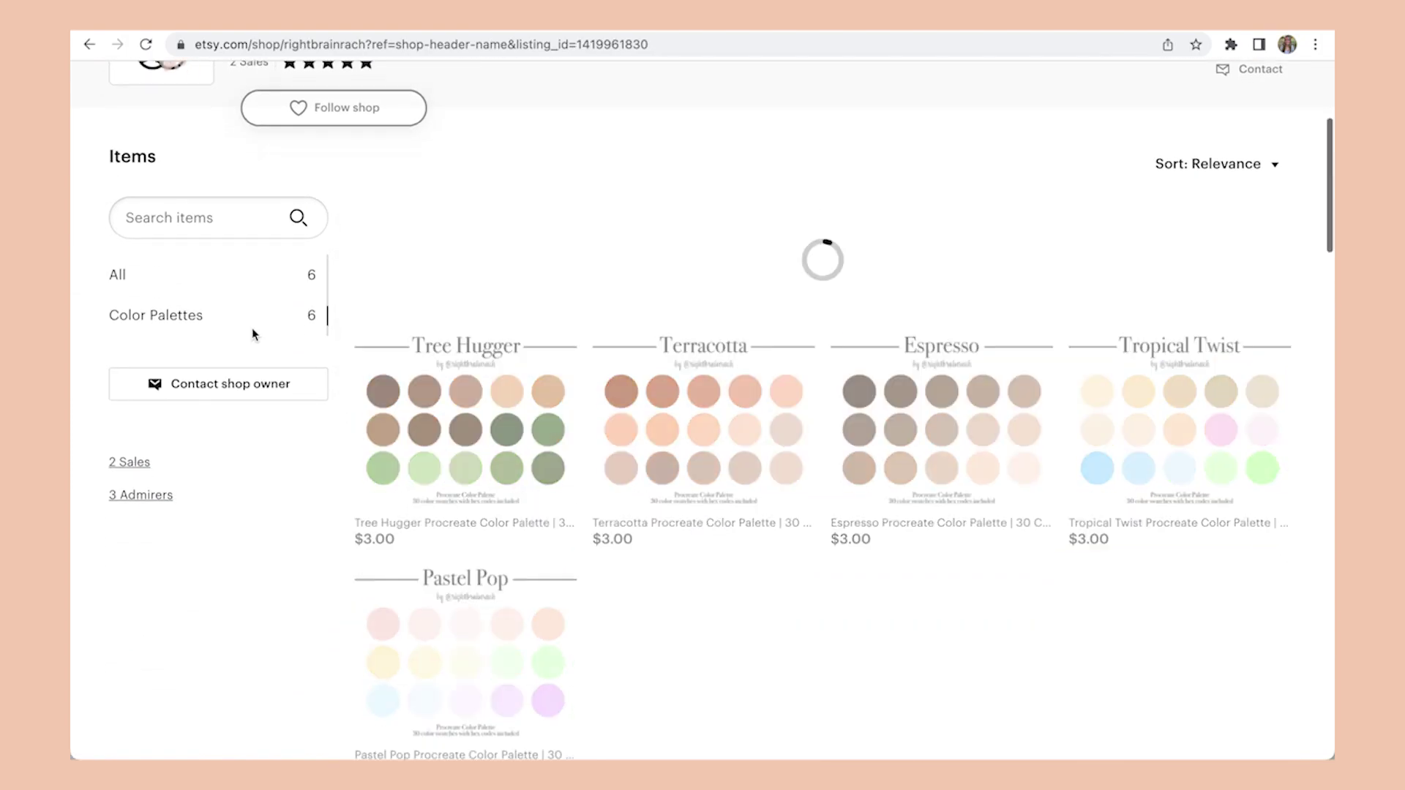
{"action": "scroll", "coordinate": [981, 560], "scroll_direction": "up", "scroll_amount": 2}
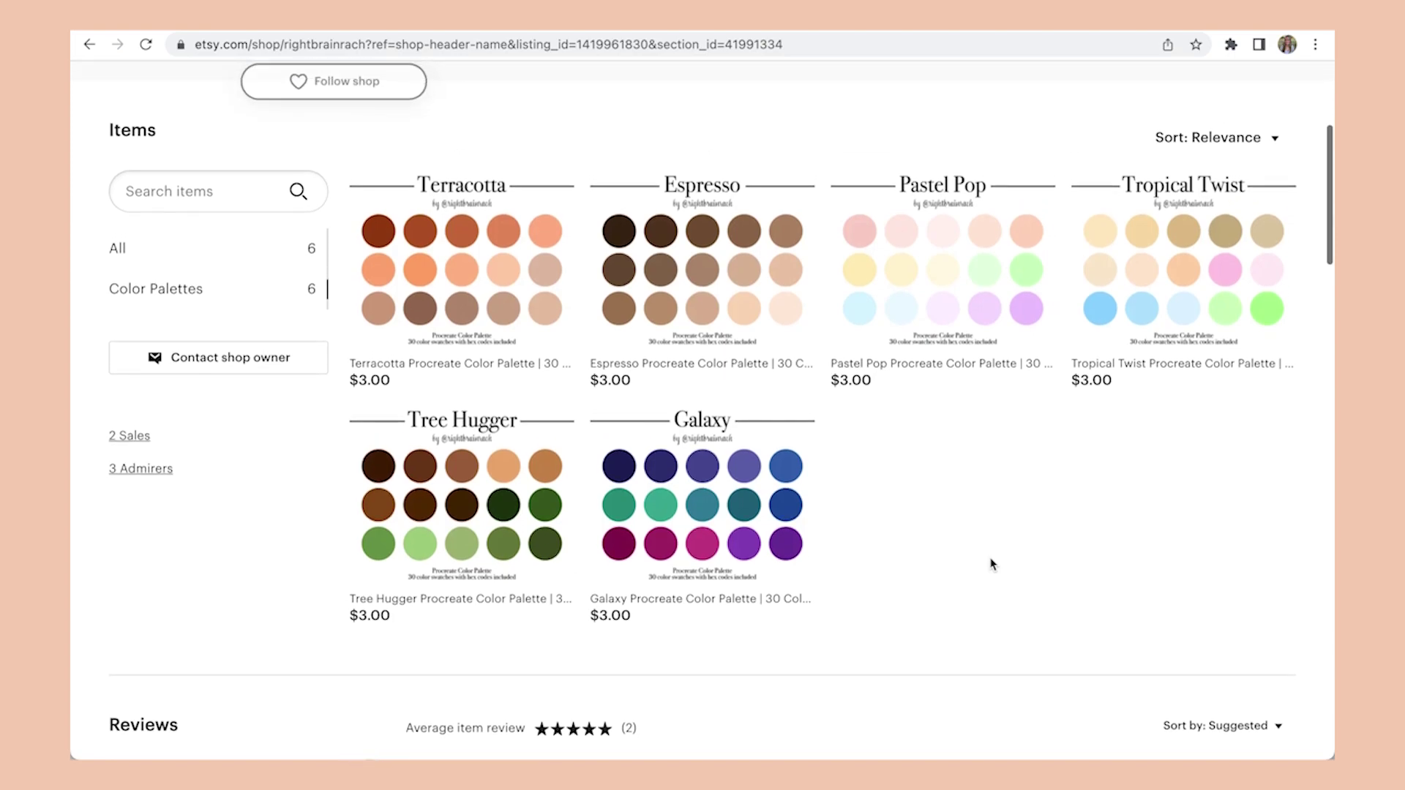
{"action": "scroll", "coordinate": [991, 563], "scroll_direction": "up", "scroll_amount": 1}
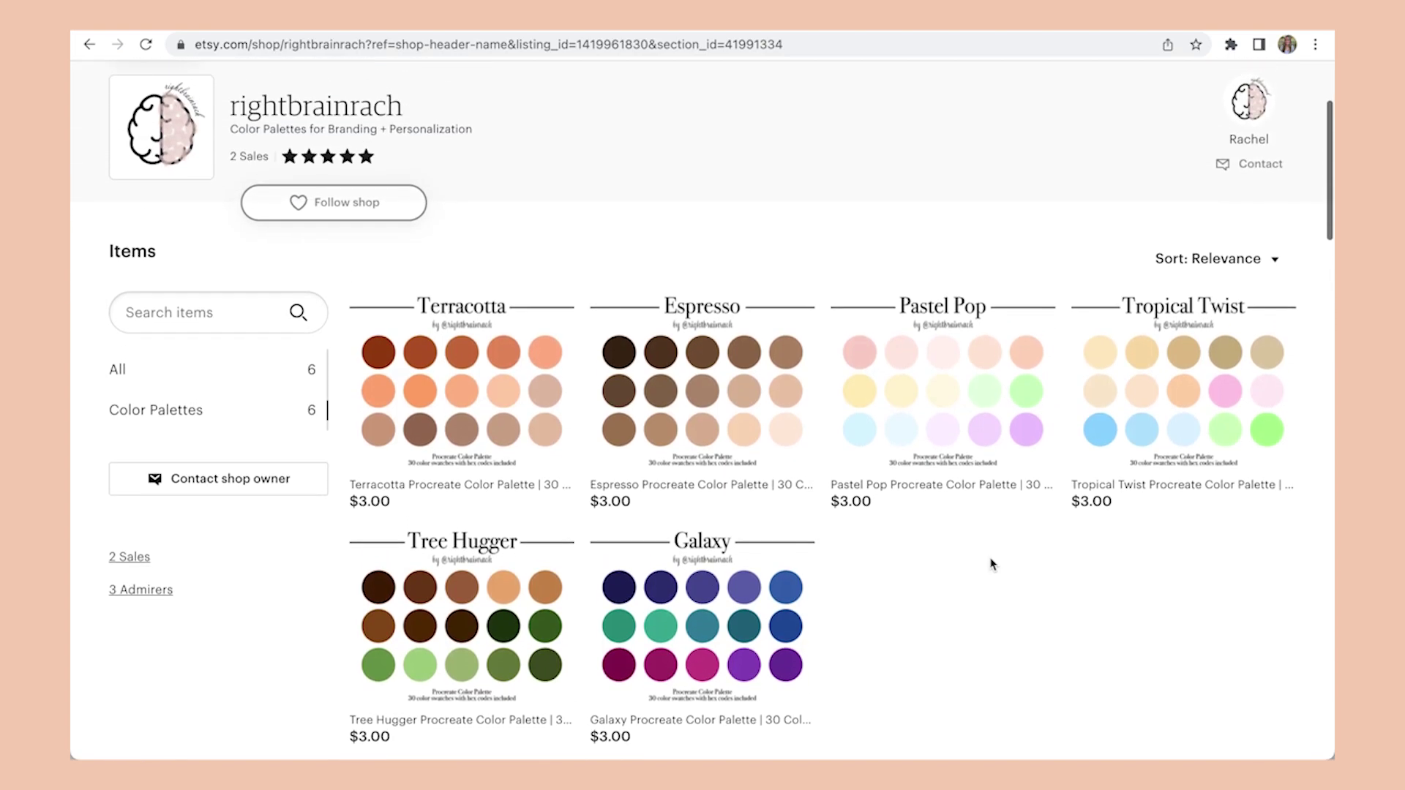